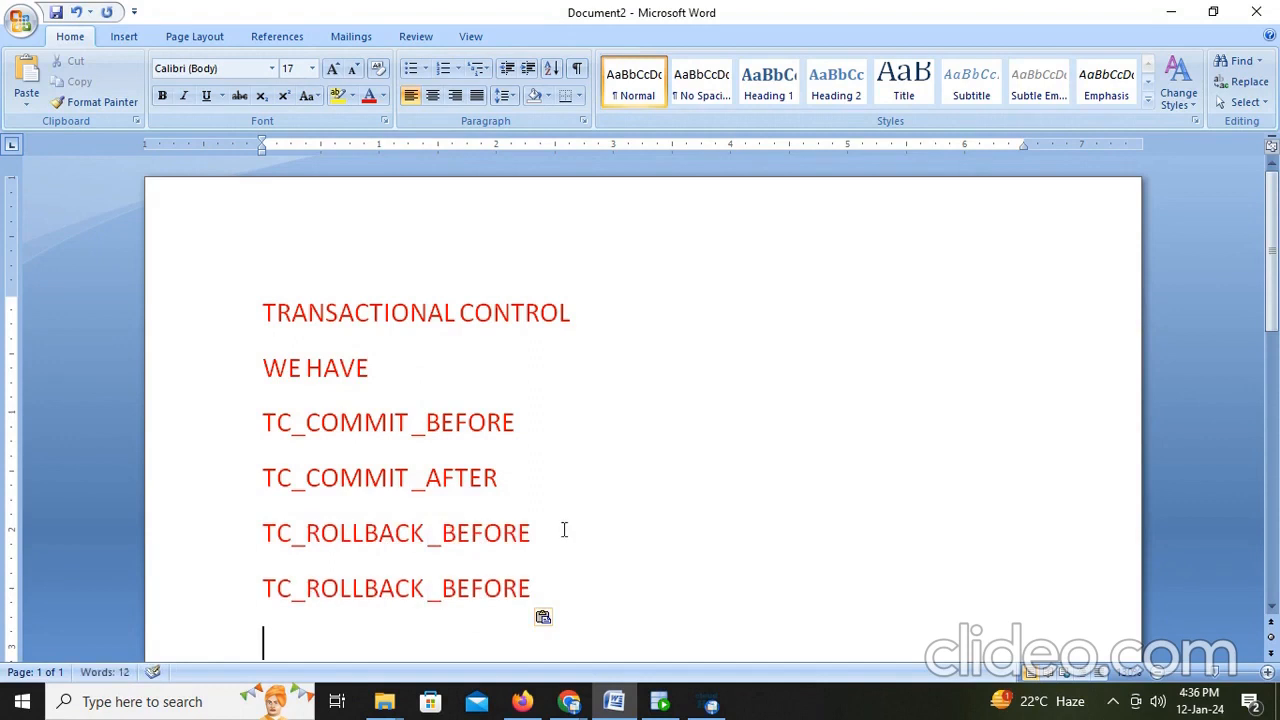
- Correct the last note line to read TC_ROLLBACK_AFTER
key("BackSpace")
key("BackSpace")
key("BackSpace")
key("BackSpace")
key("BackSpace")
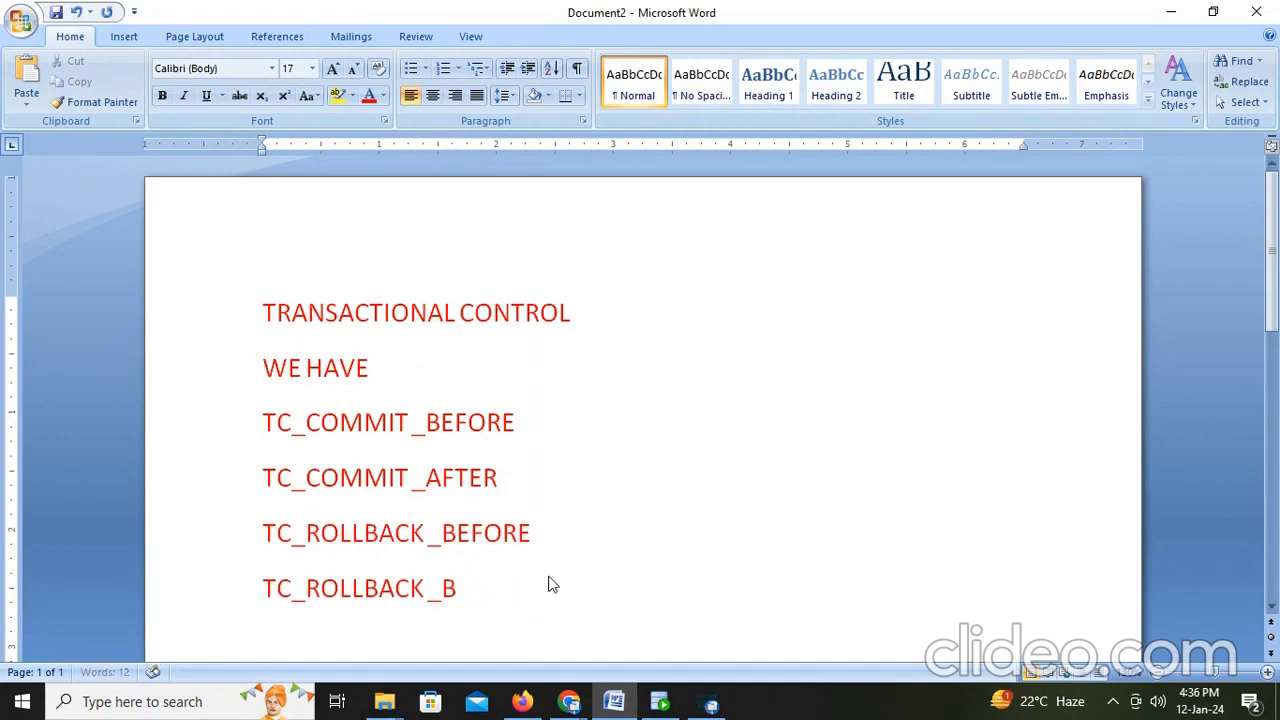
type("FTER")
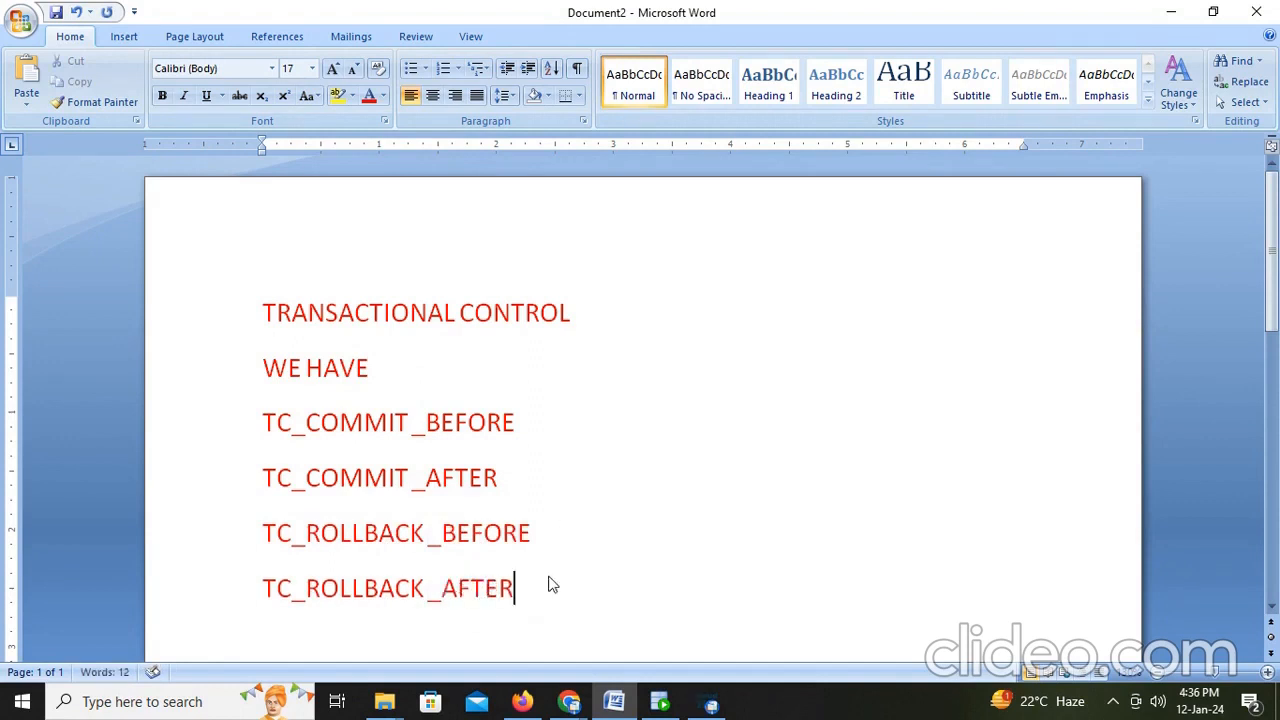
- Add a new note line reading TC_CONTINUE
scroll(548, 585, "down", 2)
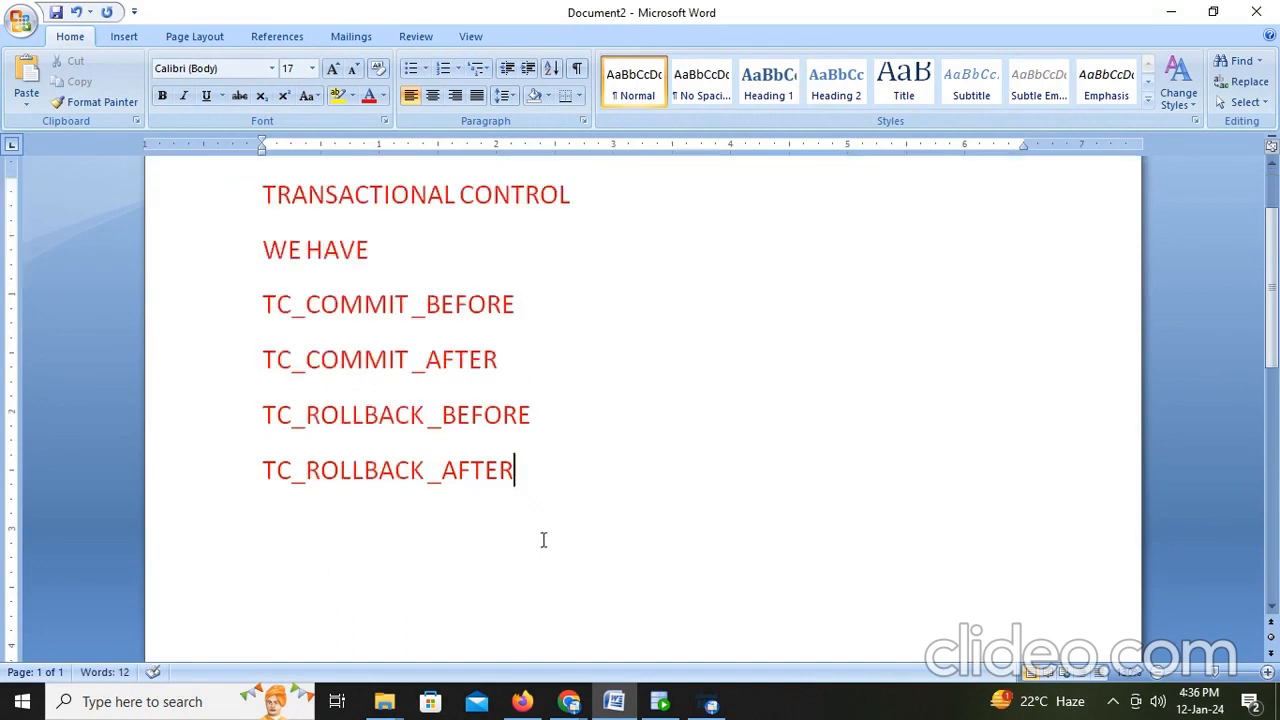
type("C_CONTINUE")
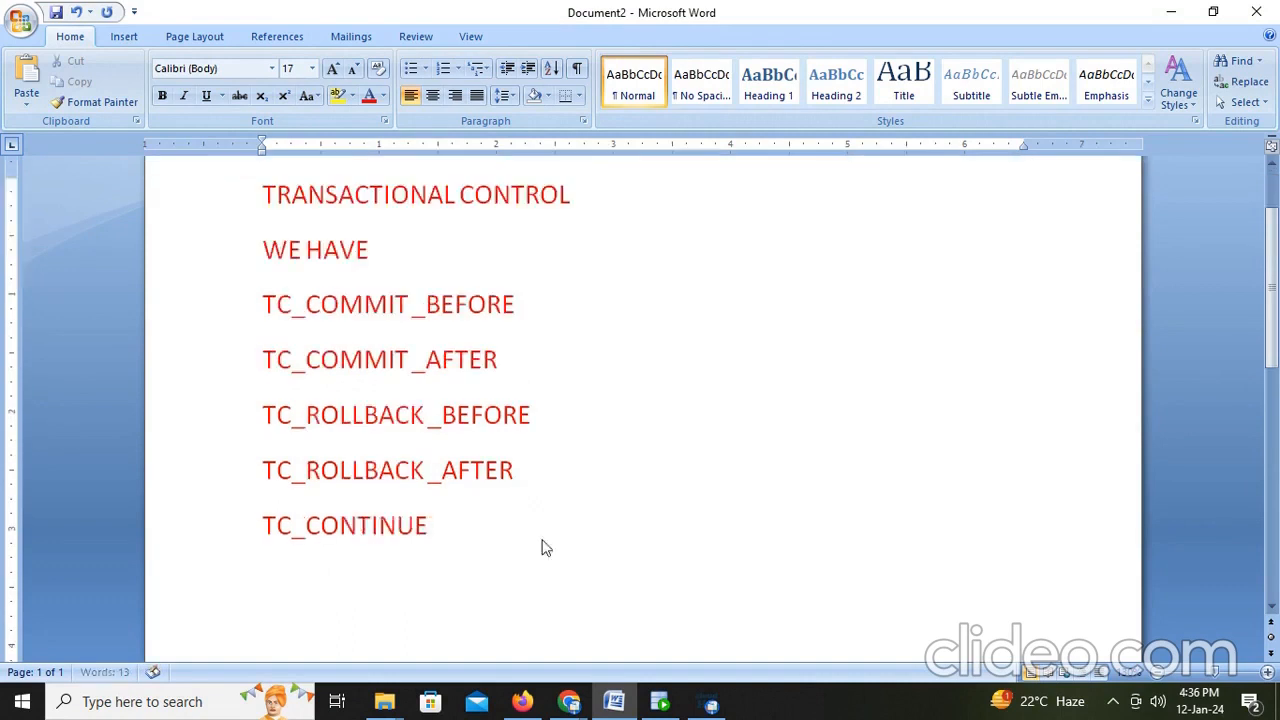
left_click(522, 701)
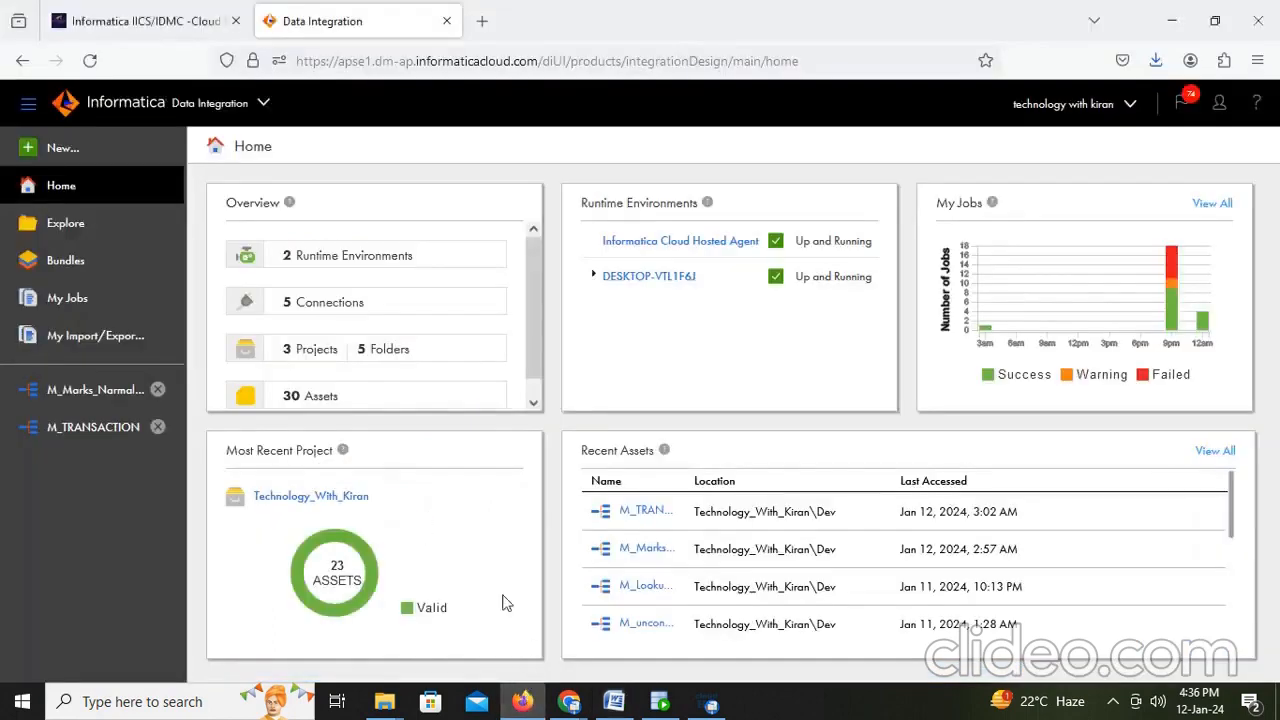
left_click(52, 151)
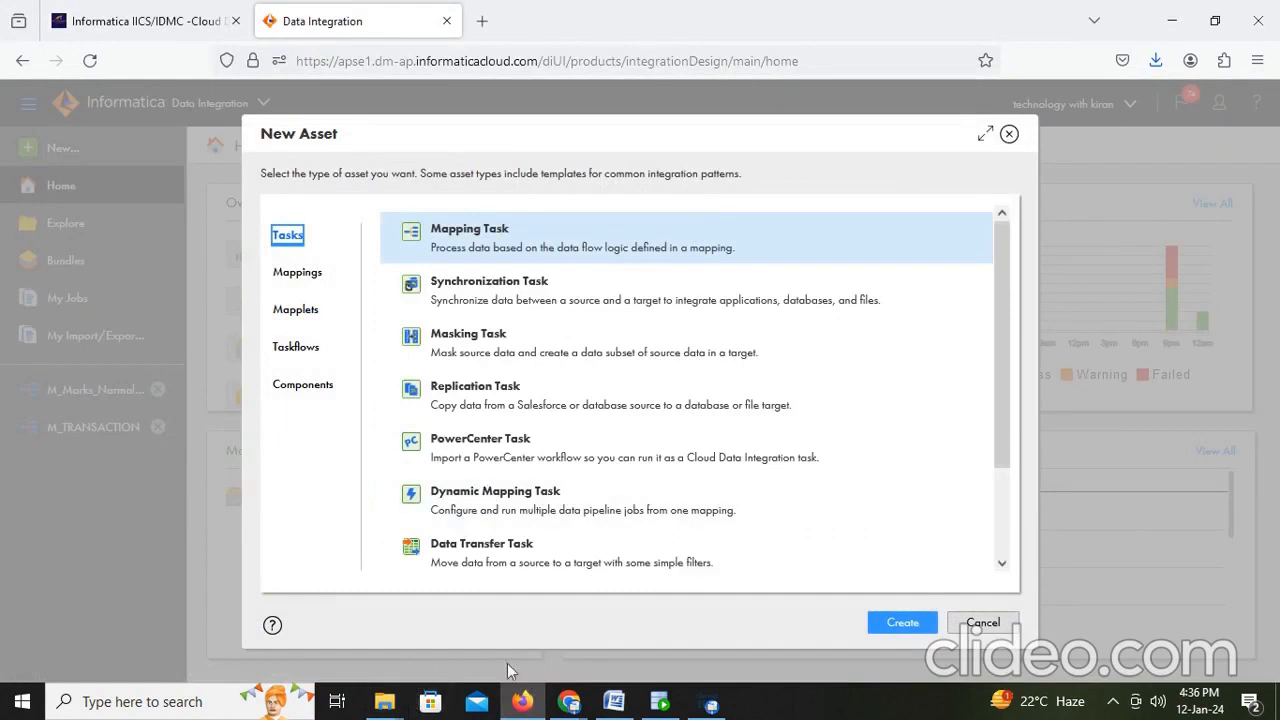
left_click(614, 701)
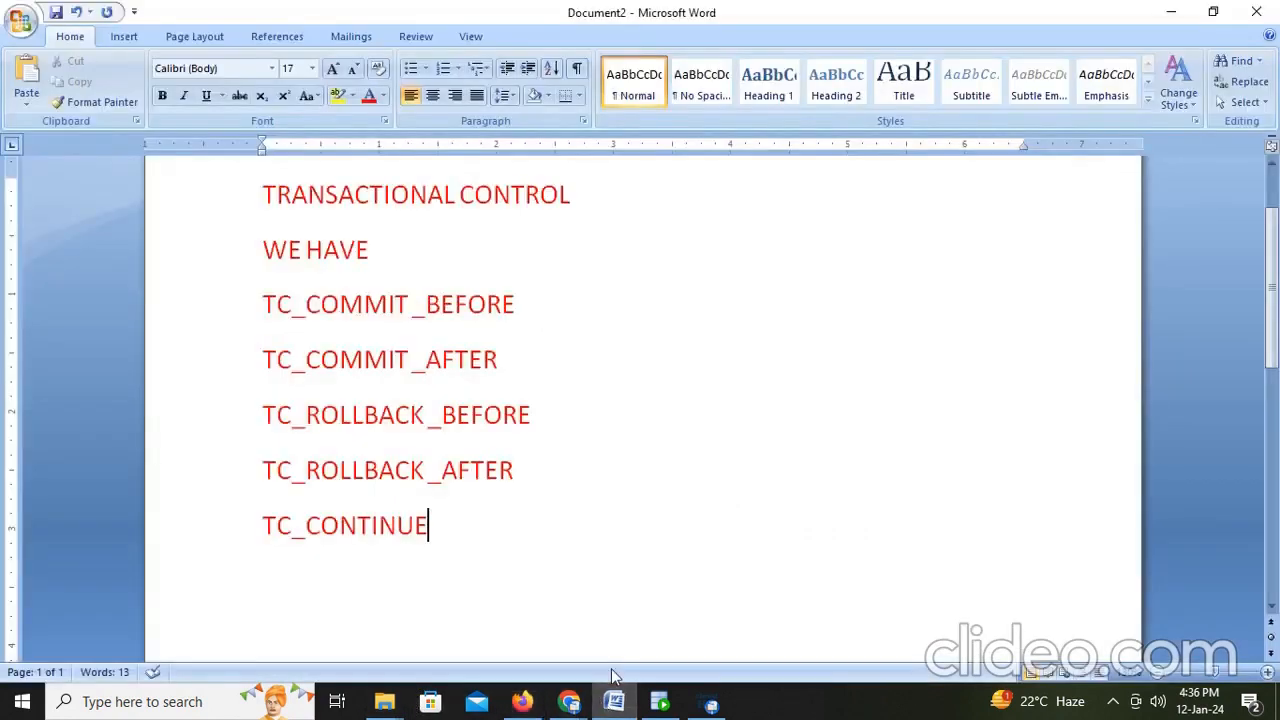
- Add a note line reading HERE I WANT TO CREATE FLATFILE WITH JOB ID LETS SEE
type("HERE")
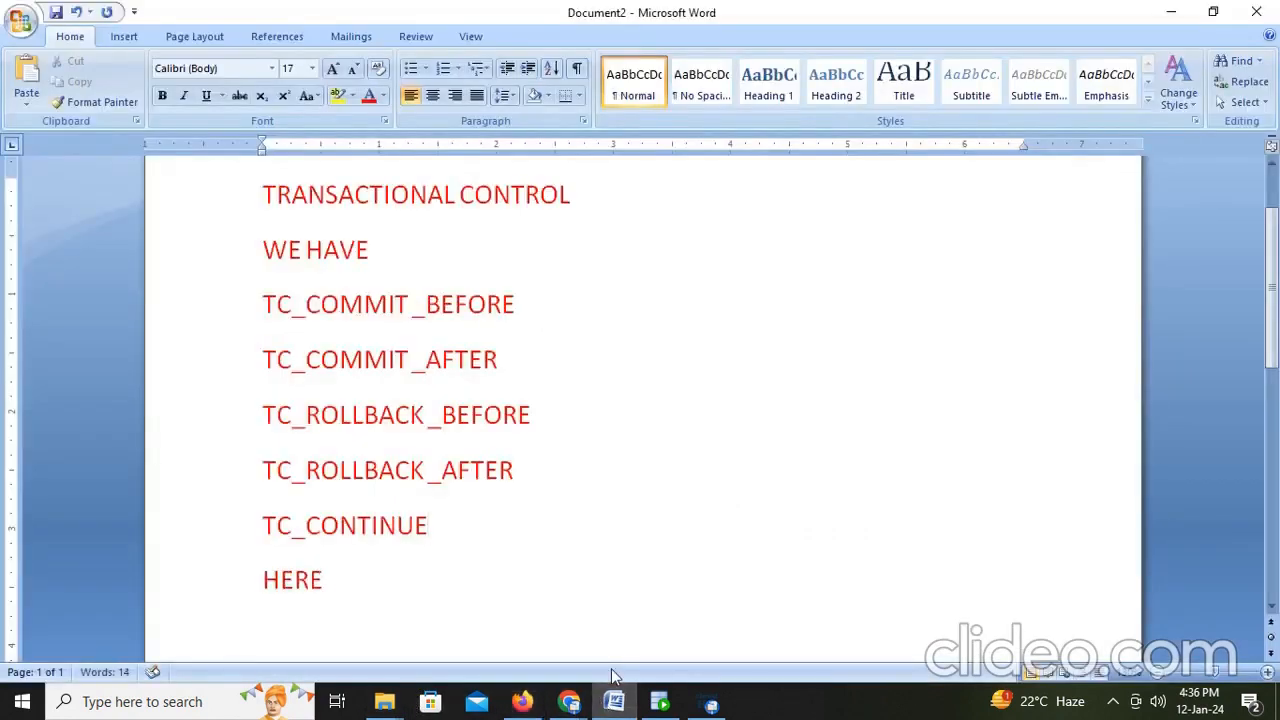
type(" I WANT TO CRE")
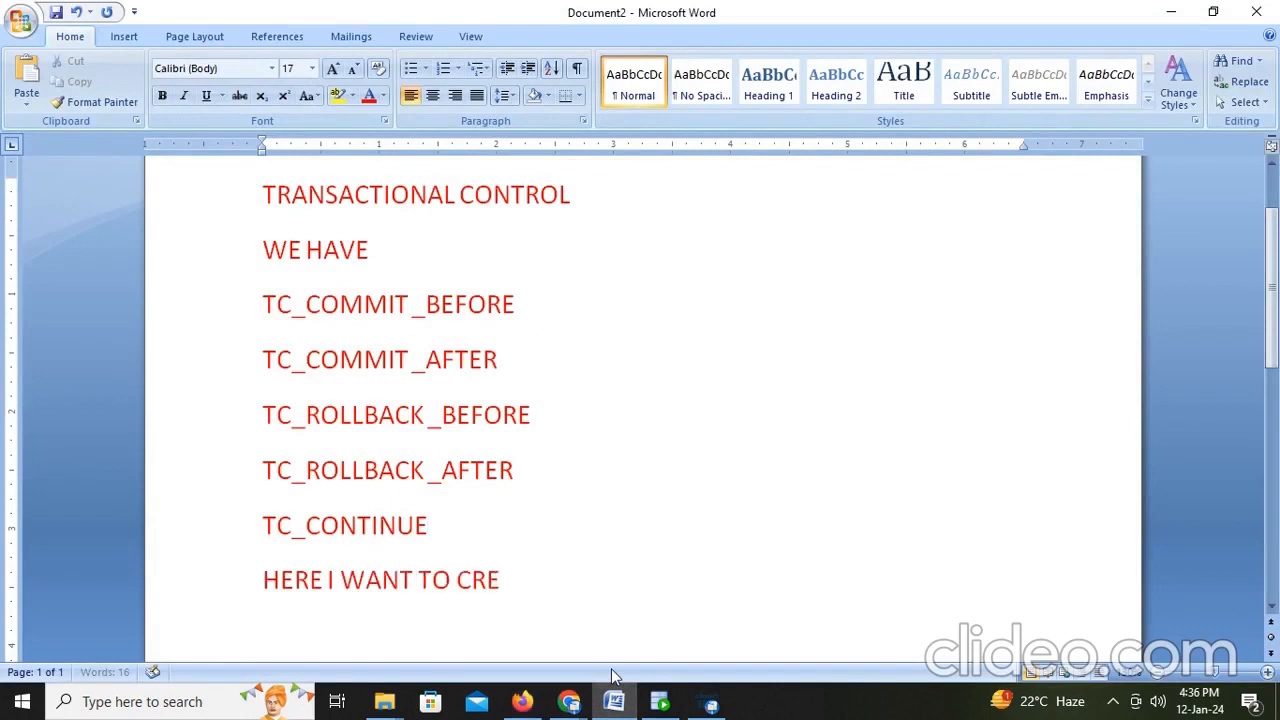
type("ATE FF")
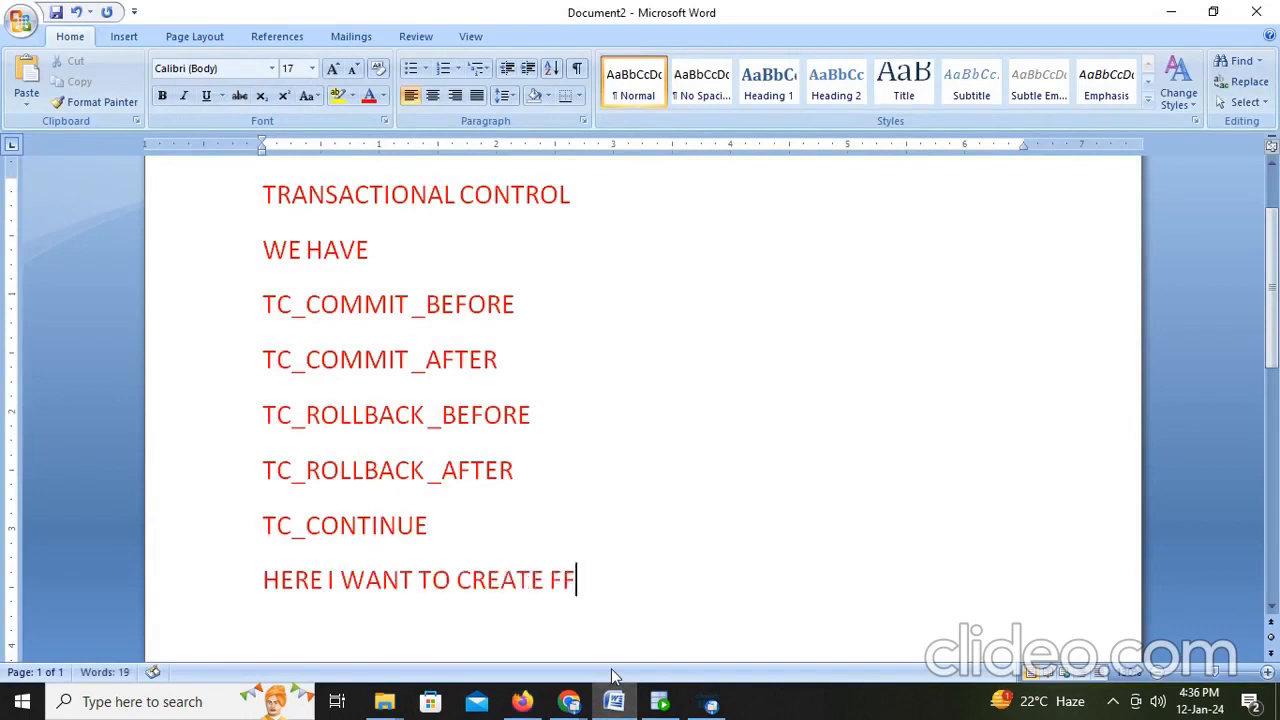
key("BackSpace")
type("LATFILE WIH")
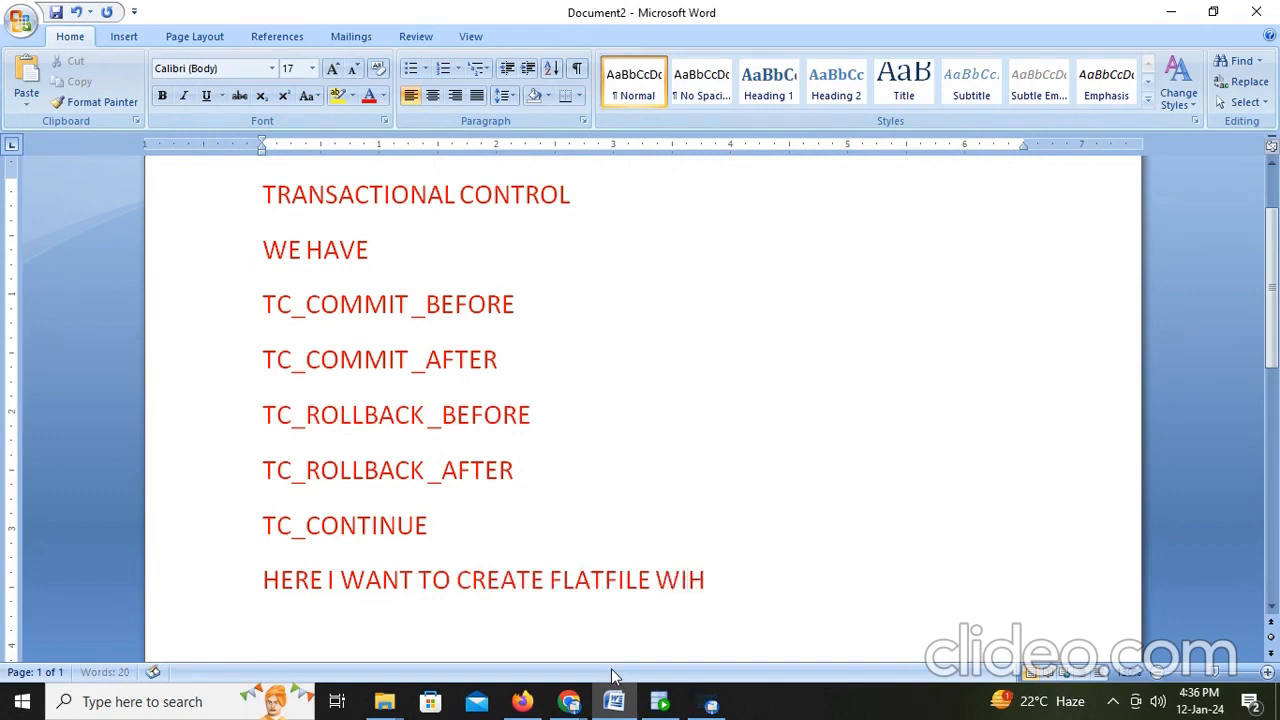
key("BackSpace")
type("TH DEP")
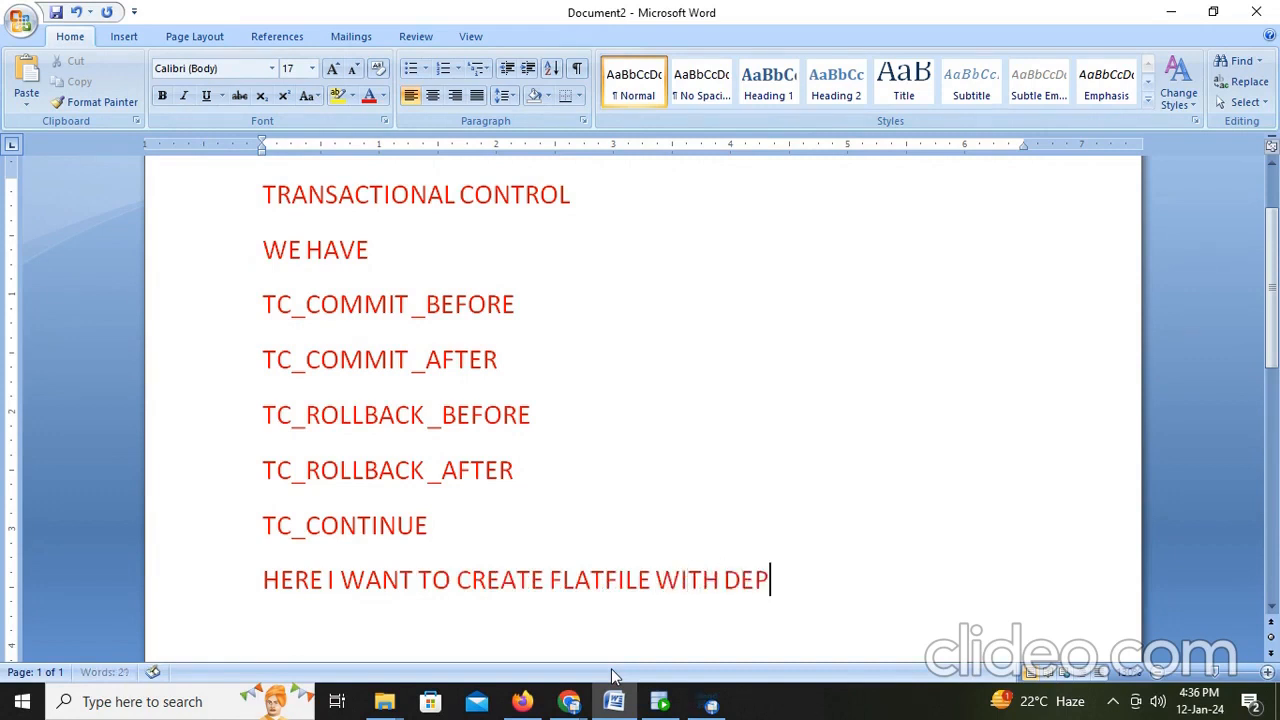
key("BackSpace")
key("BackSpace")
key("BackSpace")
type("JOB ID LETS")
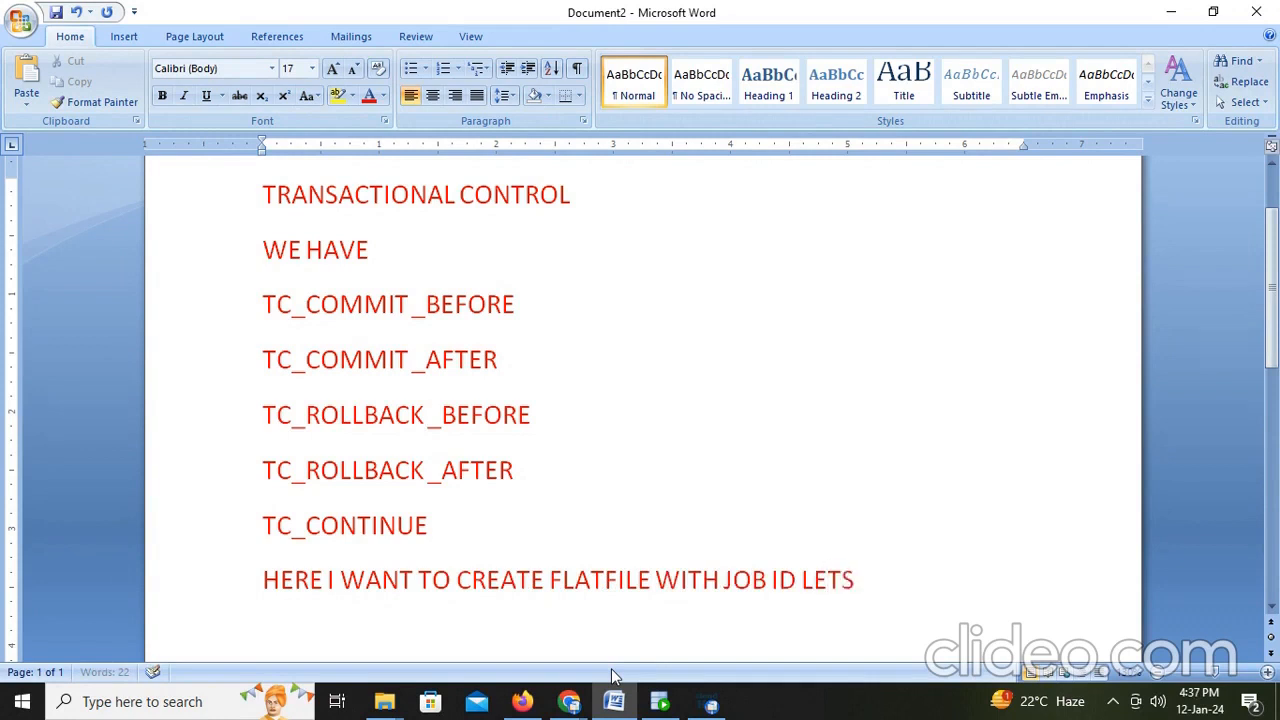
type(" SEE")
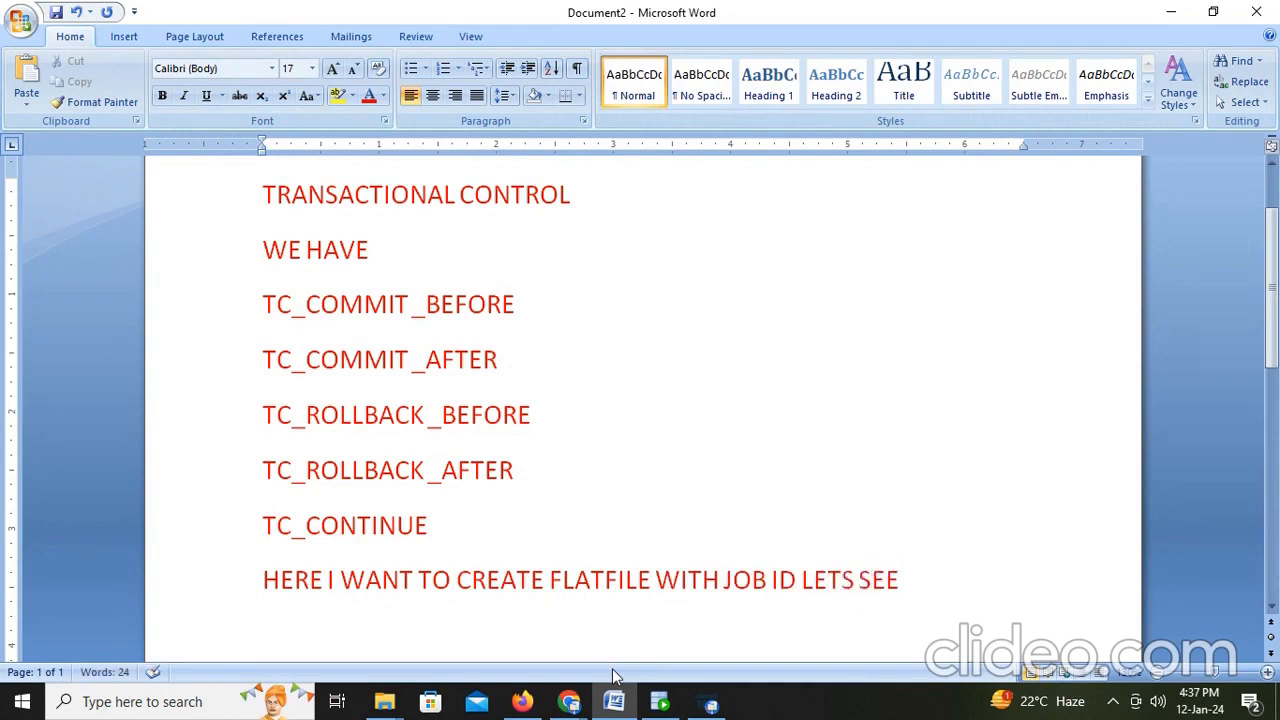
- Switch to the Informatica browser tab and create a new Mapping asset
left_click(521, 702)
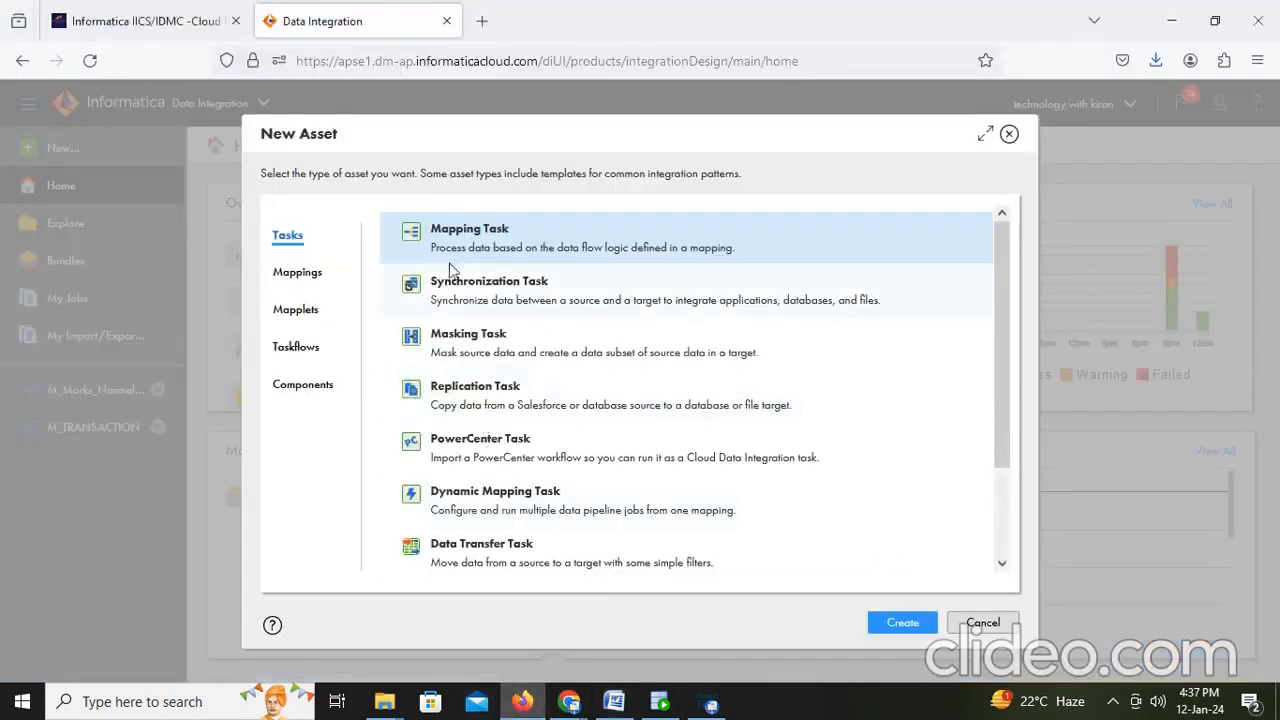
left_click(906, 628)
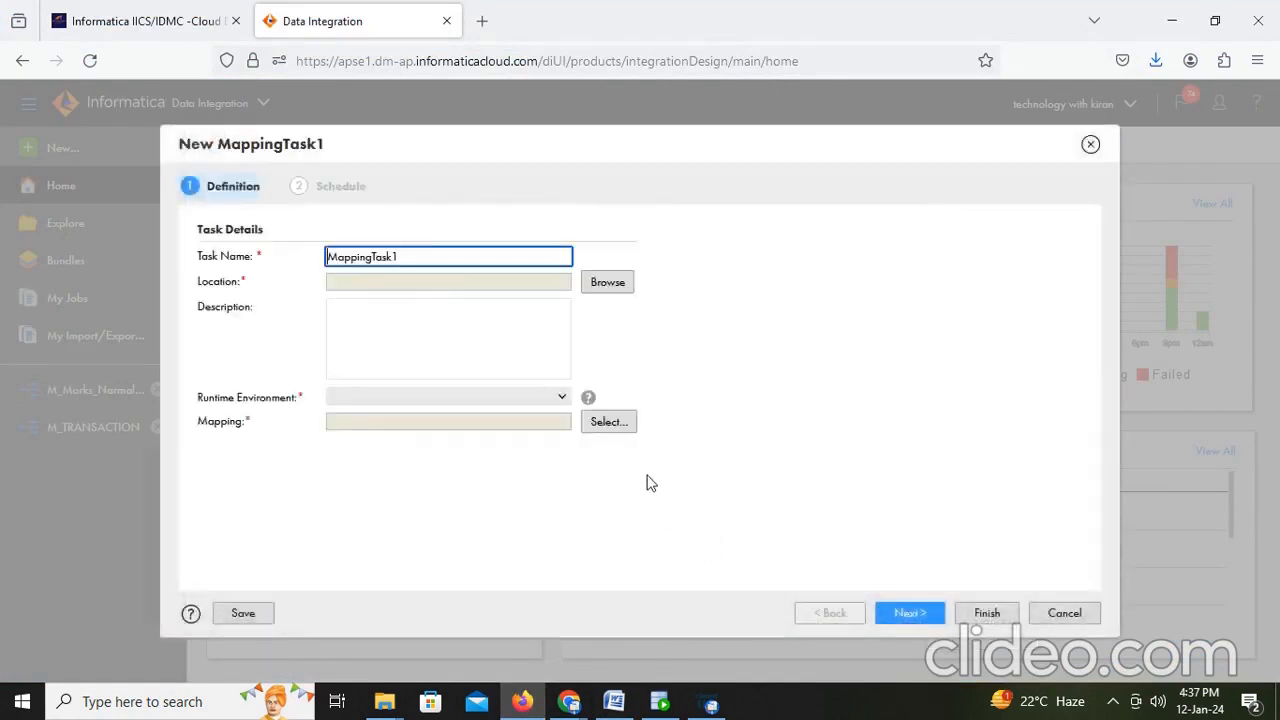
left_click(1063, 612)
left_click(78, 155)
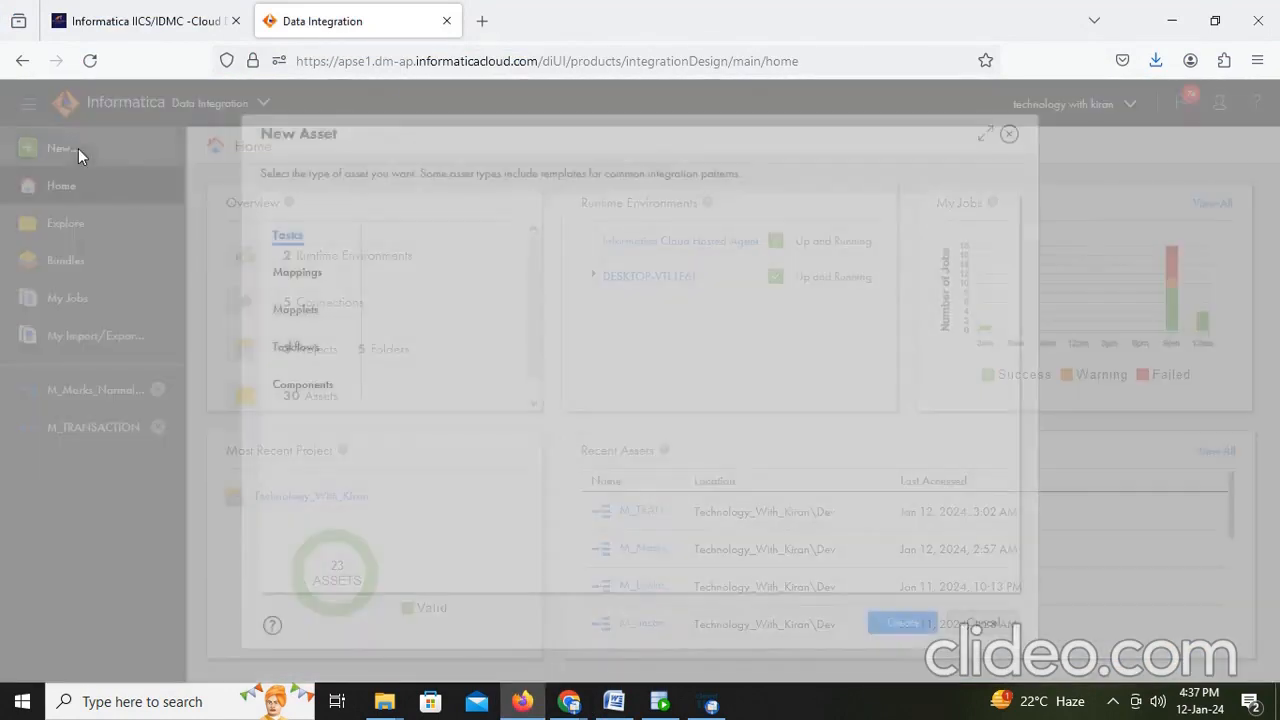
left_click(299, 271)
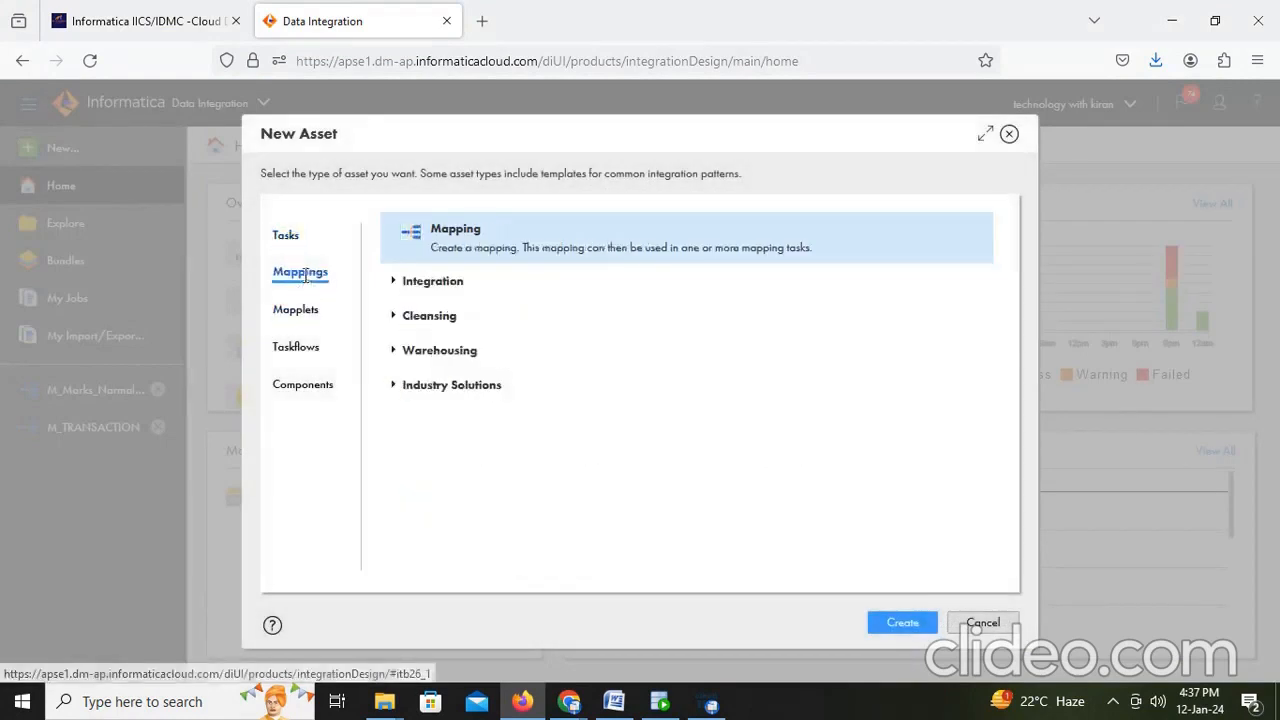
left_click(902, 628)
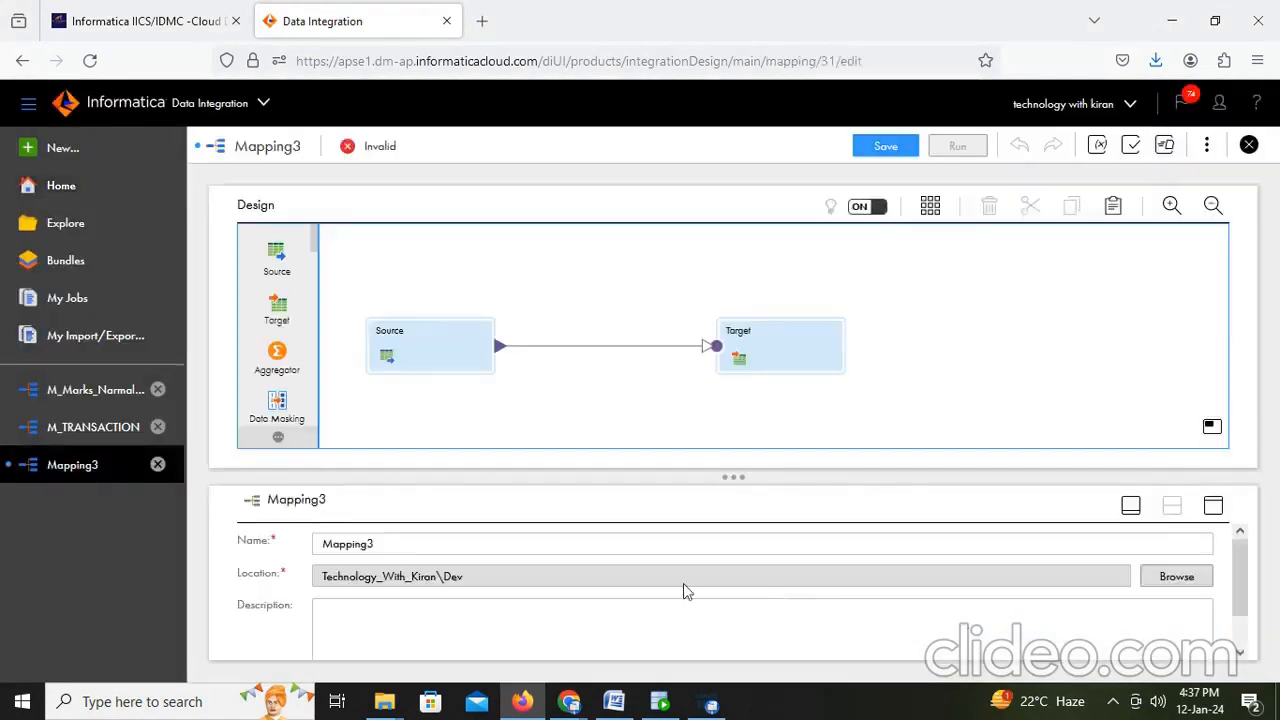
- Name the new mapping M_TRANSACTION_JOB_ID
left_click(415, 540)
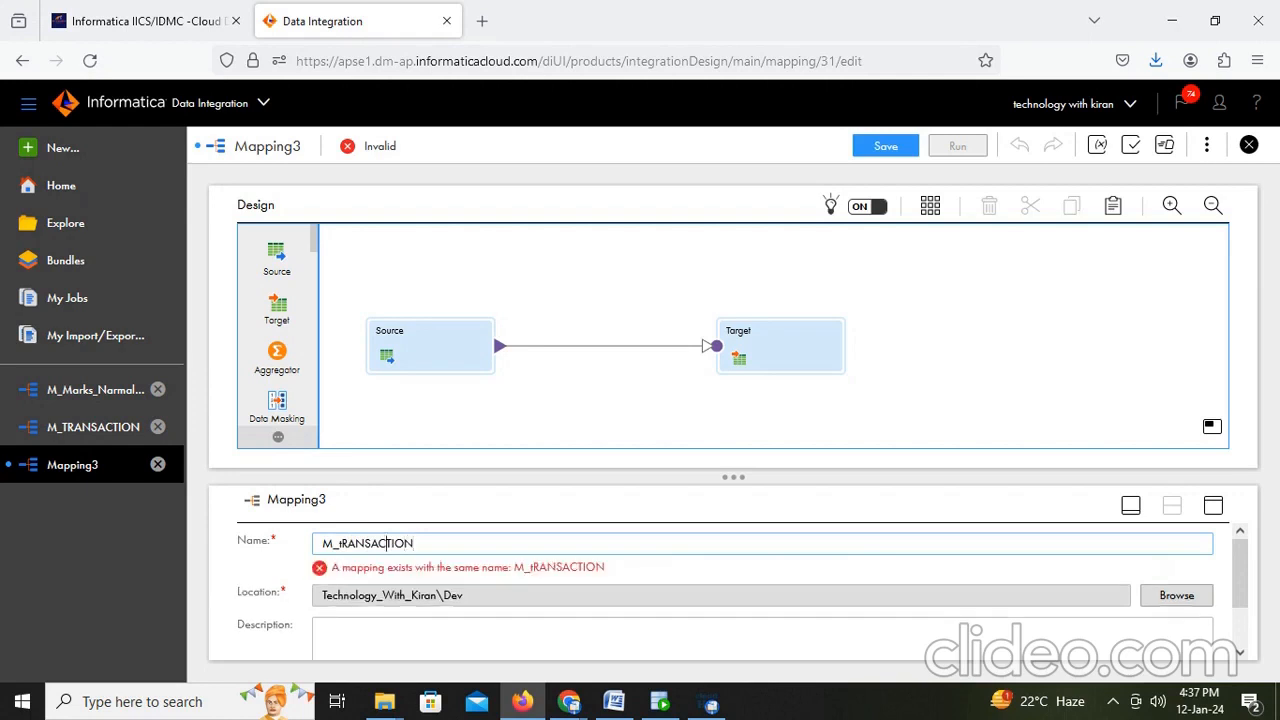
key("BackSpace")
type("TION")
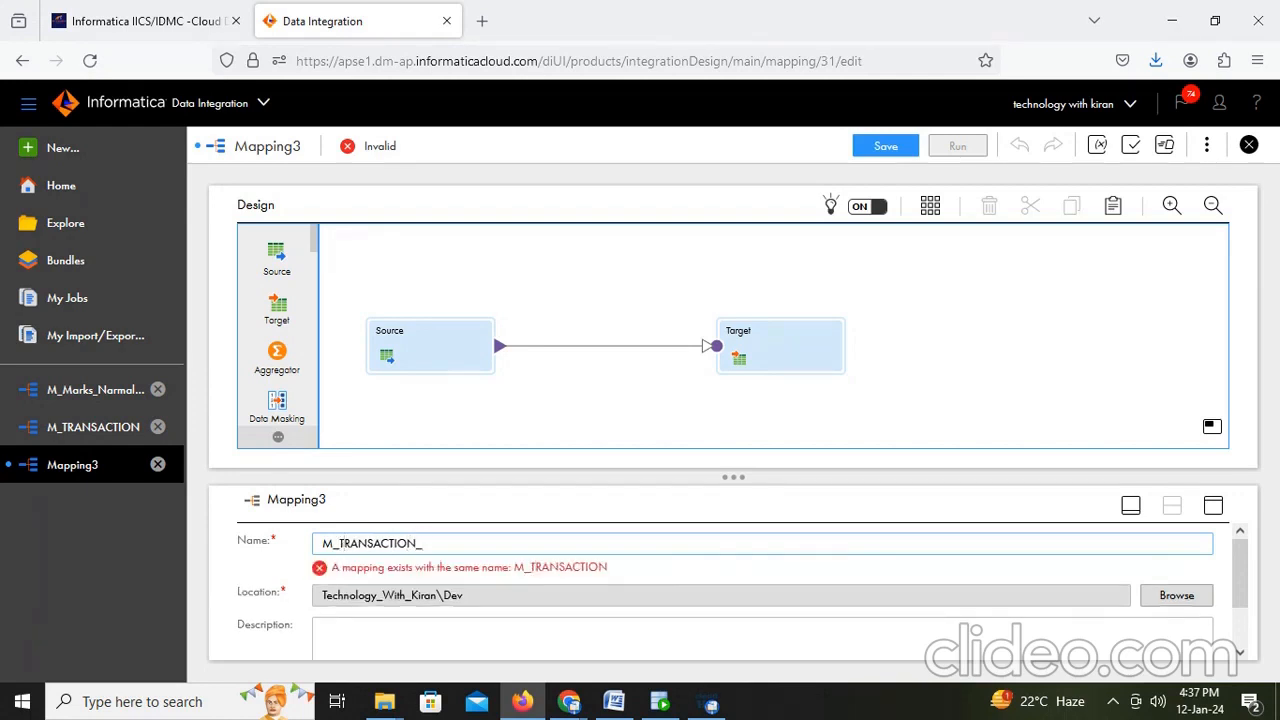
type("_JOB_ID")
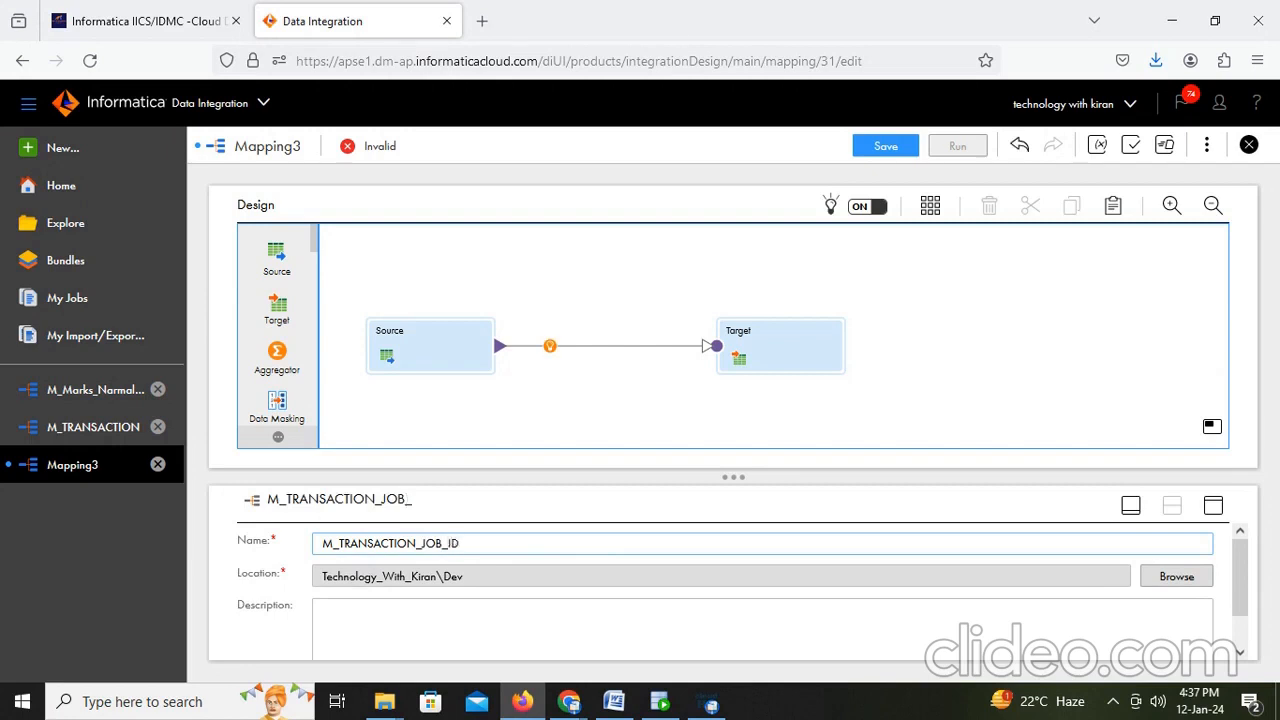
- Set the Source transformation's connection to Desktop_Oracle_Src (Oracle)
left_click(421, 350)
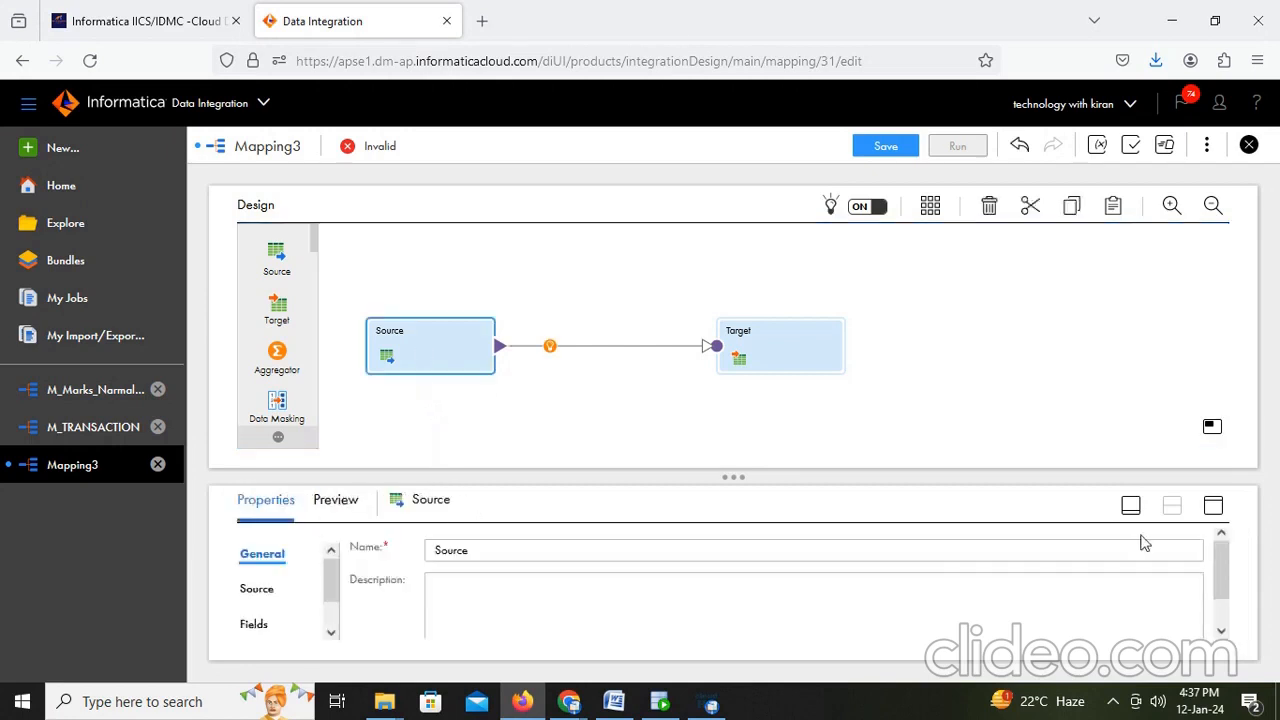
left_click(1212, 506)
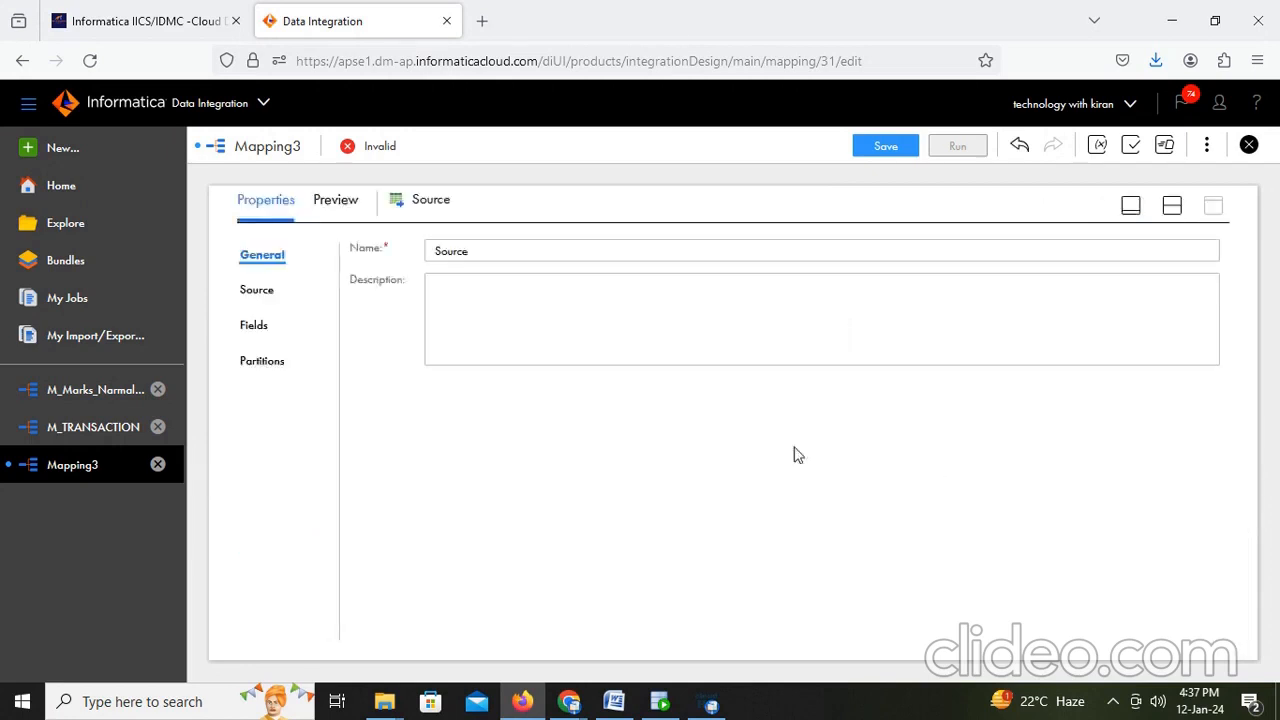
left_click(264, 292)
left_click(608, 295)
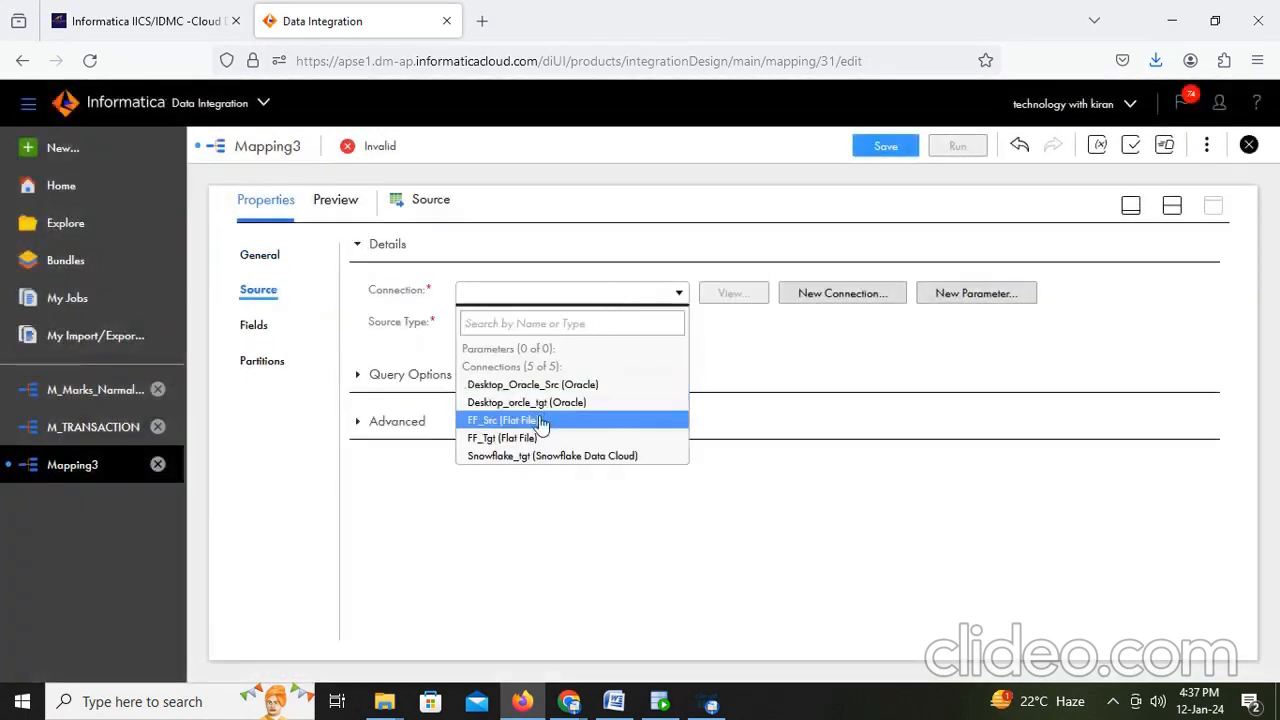
left_click(566, 386)
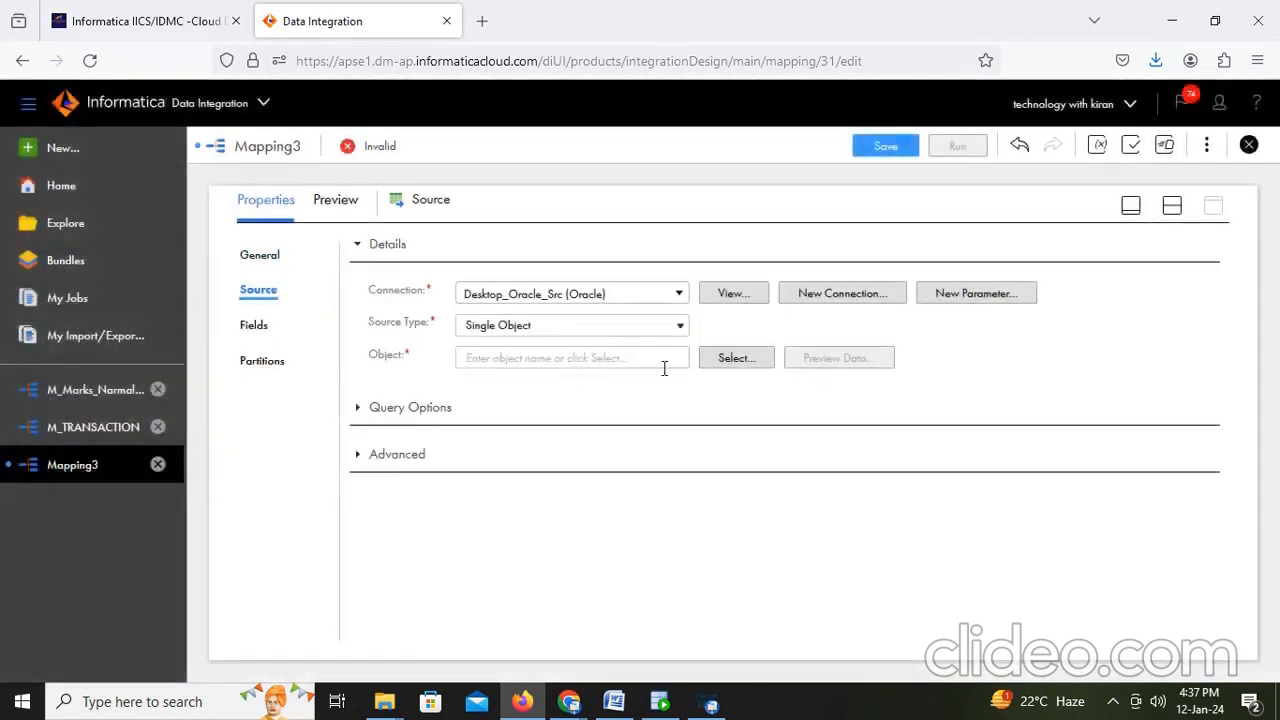
- Search the source objects for EMP and select the EMPLOYEES table as the source object
left_click(741, 357)
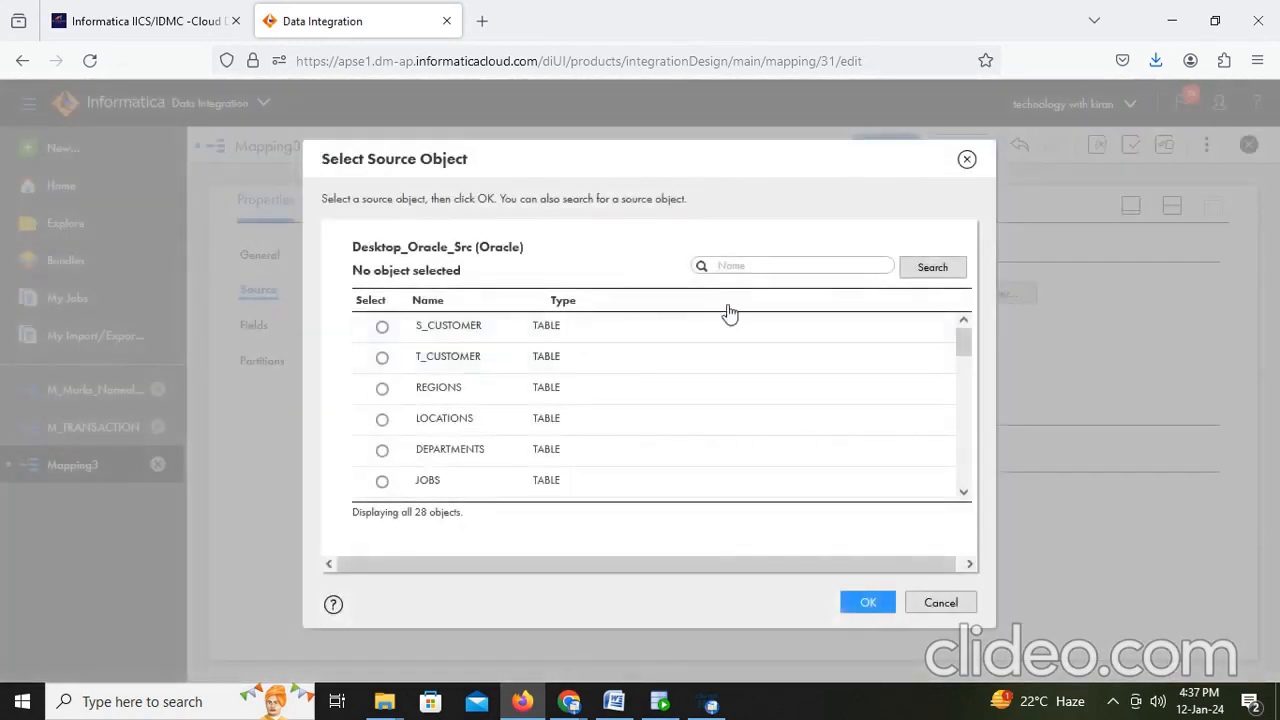
type("EMP")
left_click(924, 268)
left_click(382, 327)
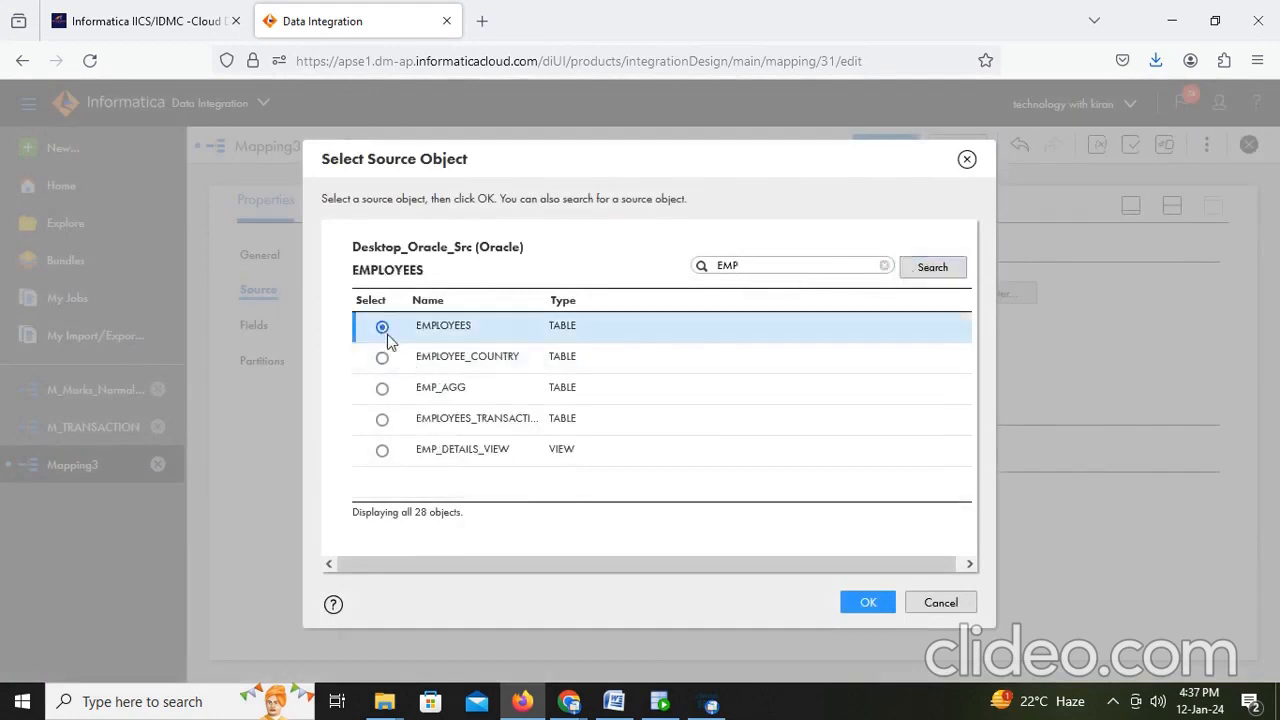
left_click(863, 603)
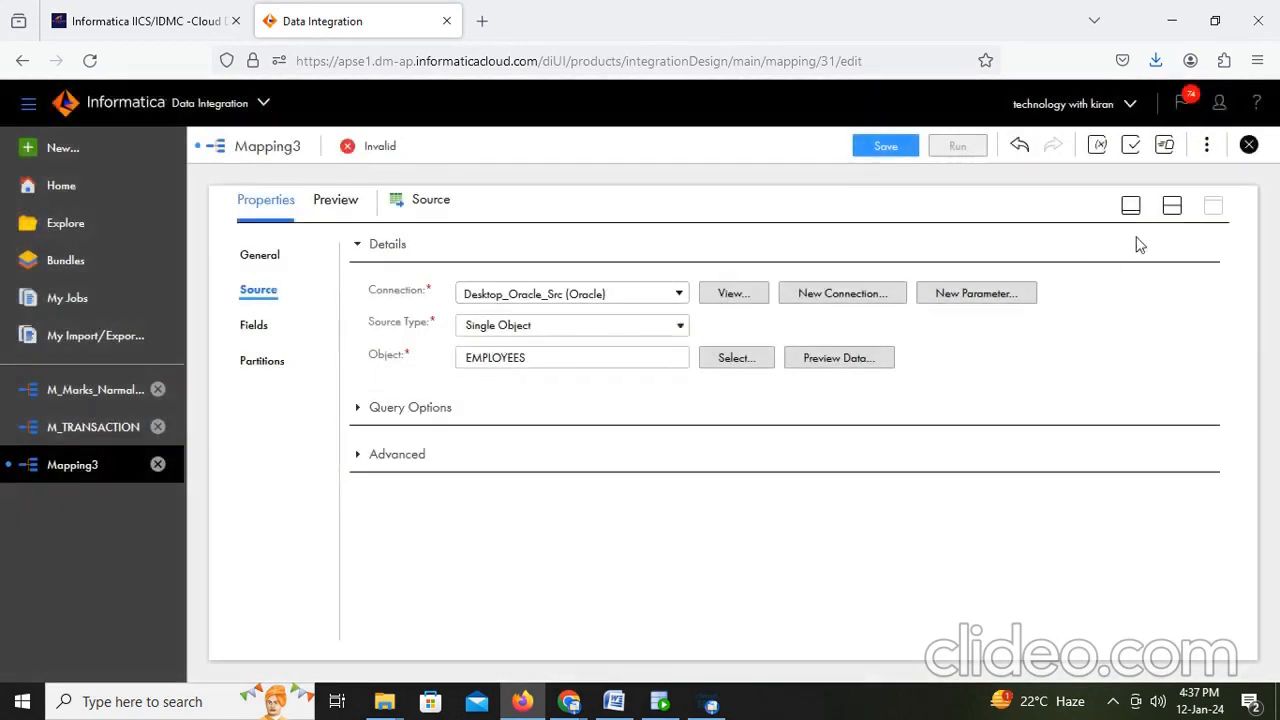
- Insert a Sorter transformation between Source and Target, and move the Target further right
left_click(1172, 205)
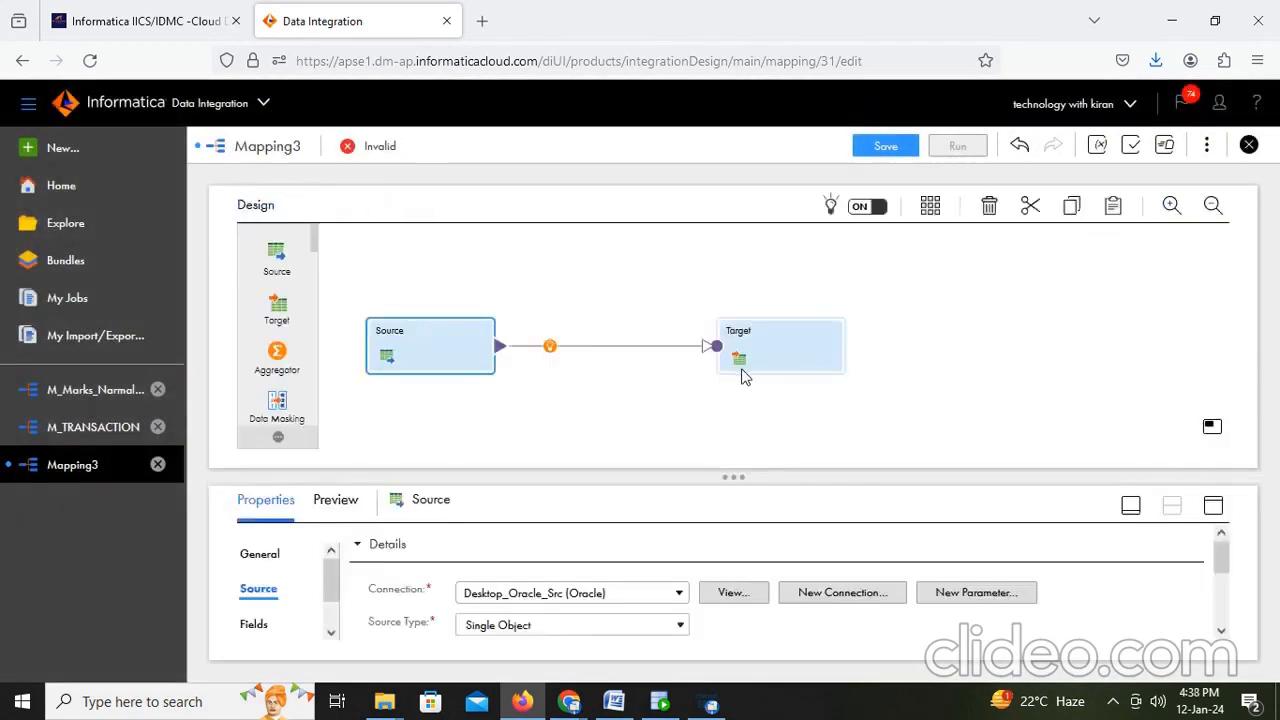
left_click(548, 347)
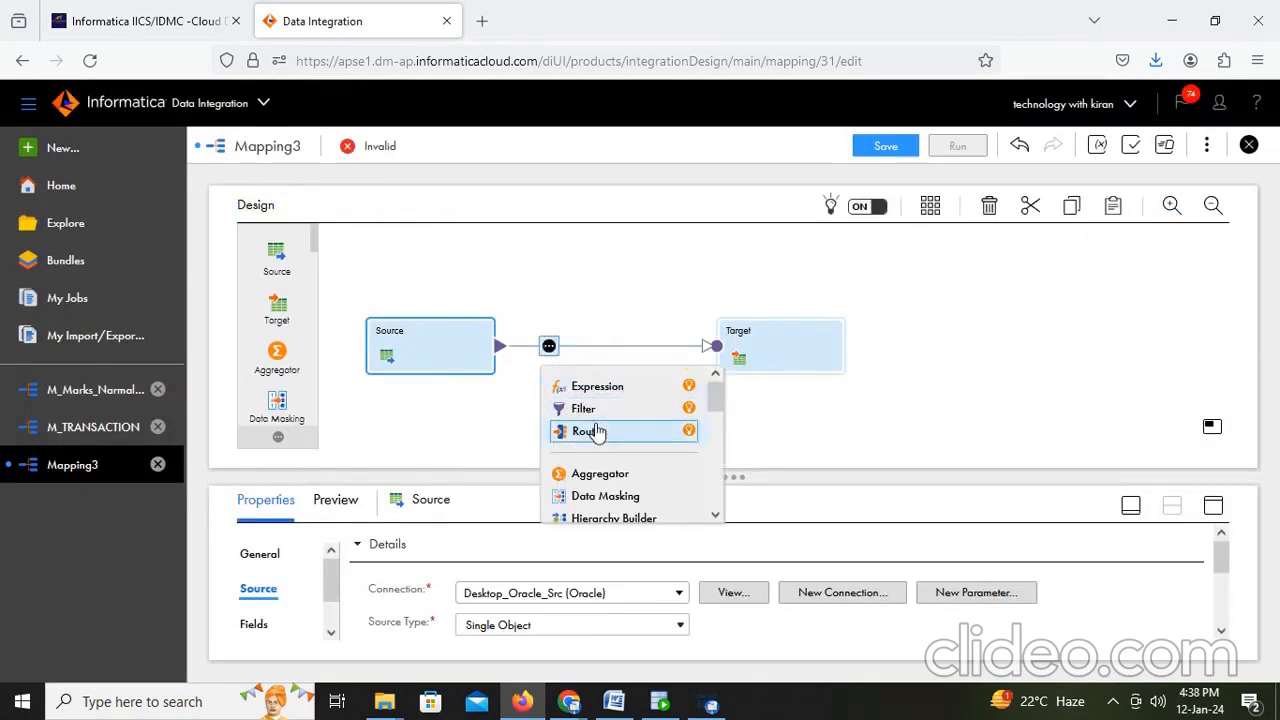
scroll(588, 414, "down", 5)
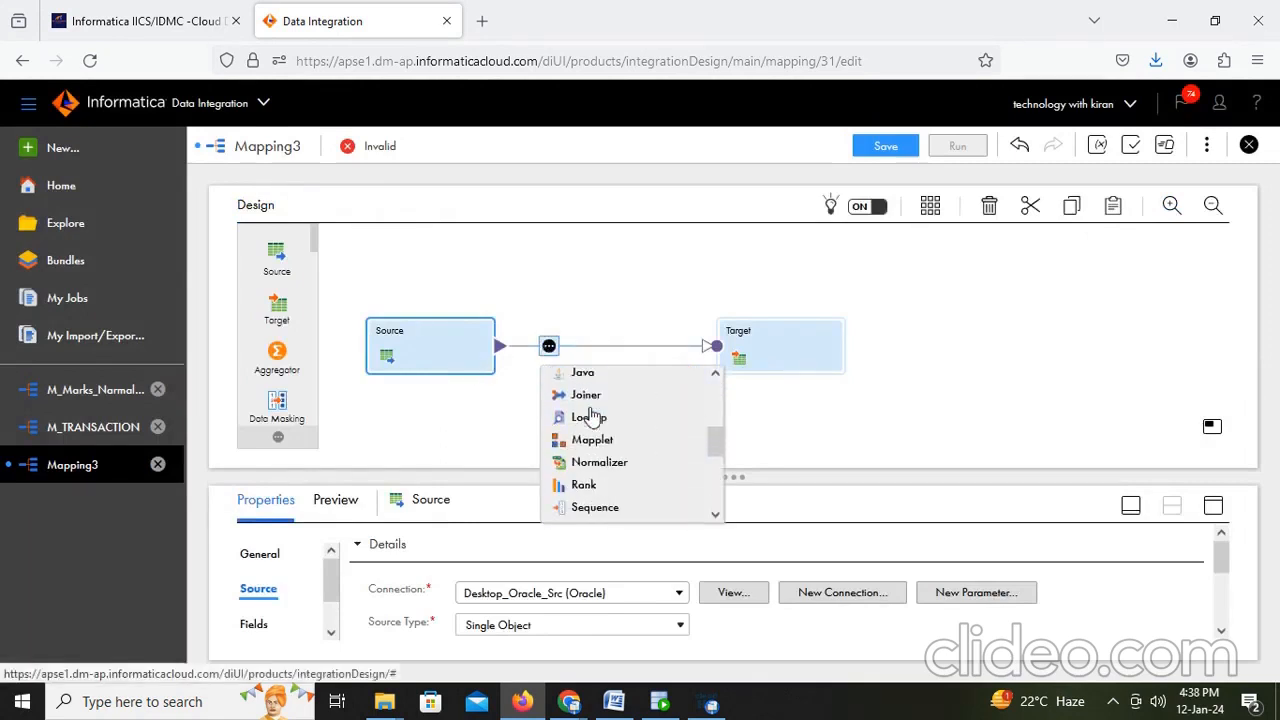
scroll(590, 415, "up", 5)
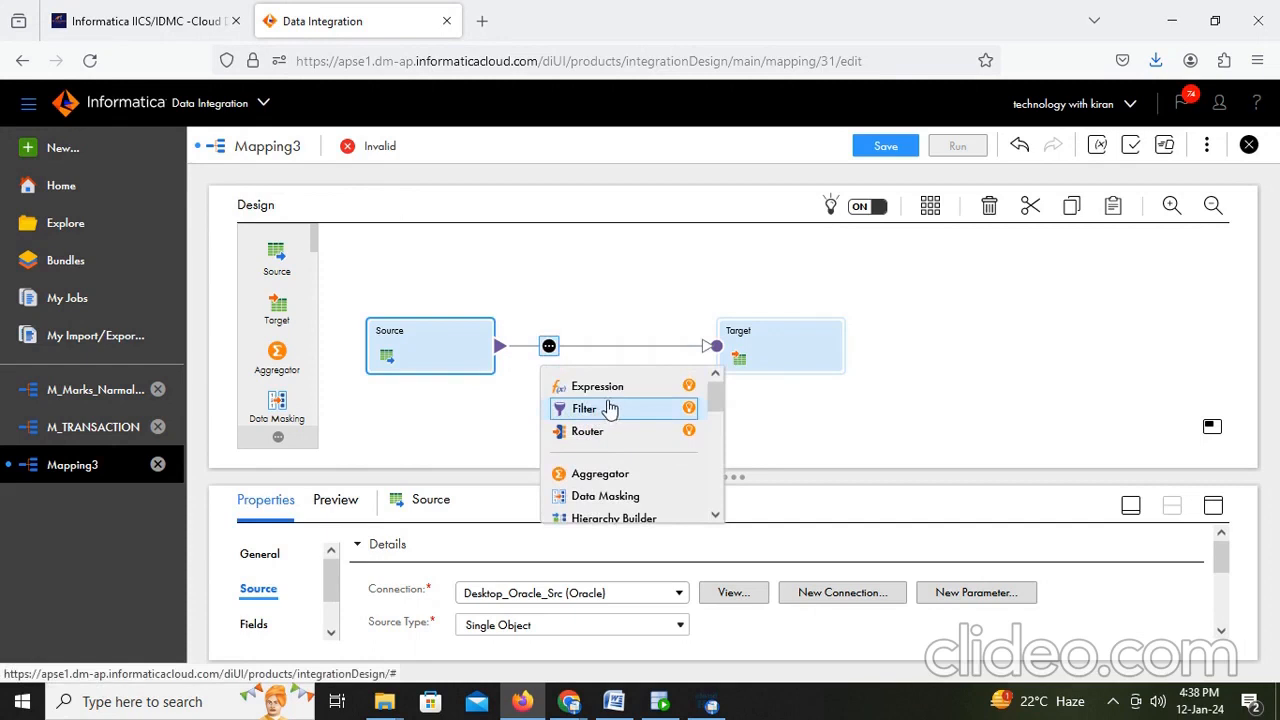
scroll(609, 410, "down", 7)
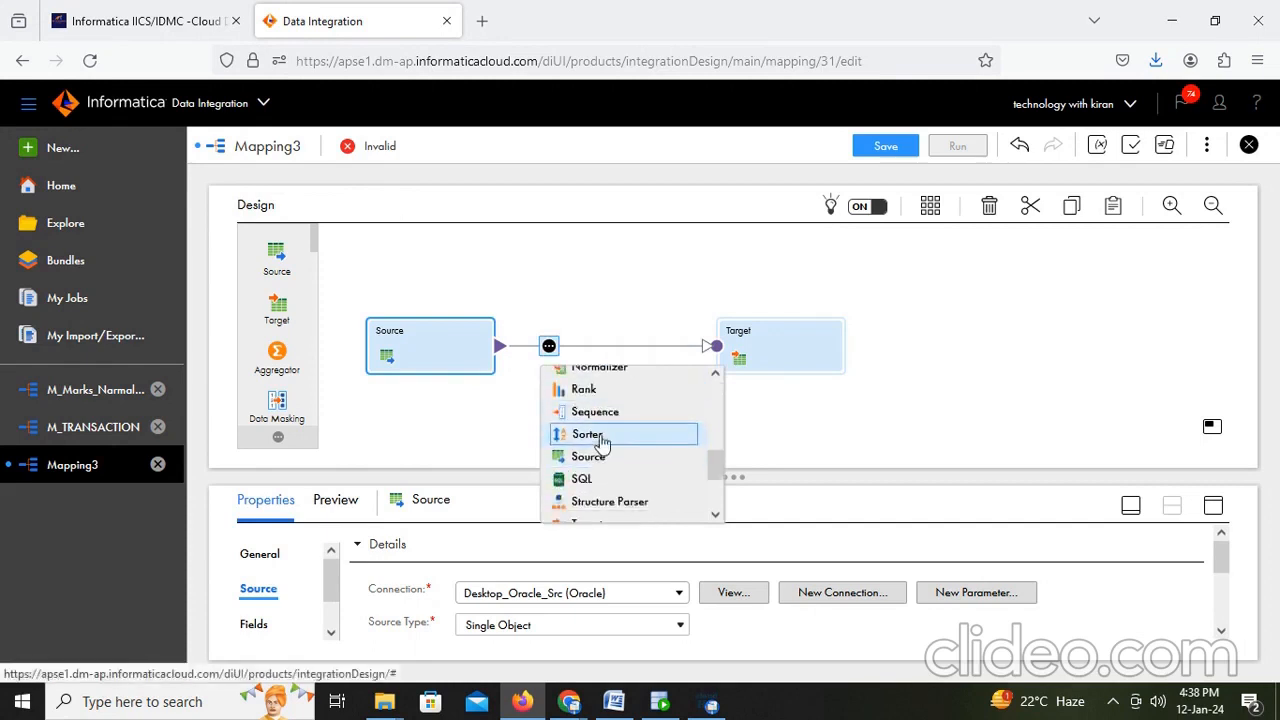
left_click(598, 436)
left_click_drag(790, 341, 904, 330)
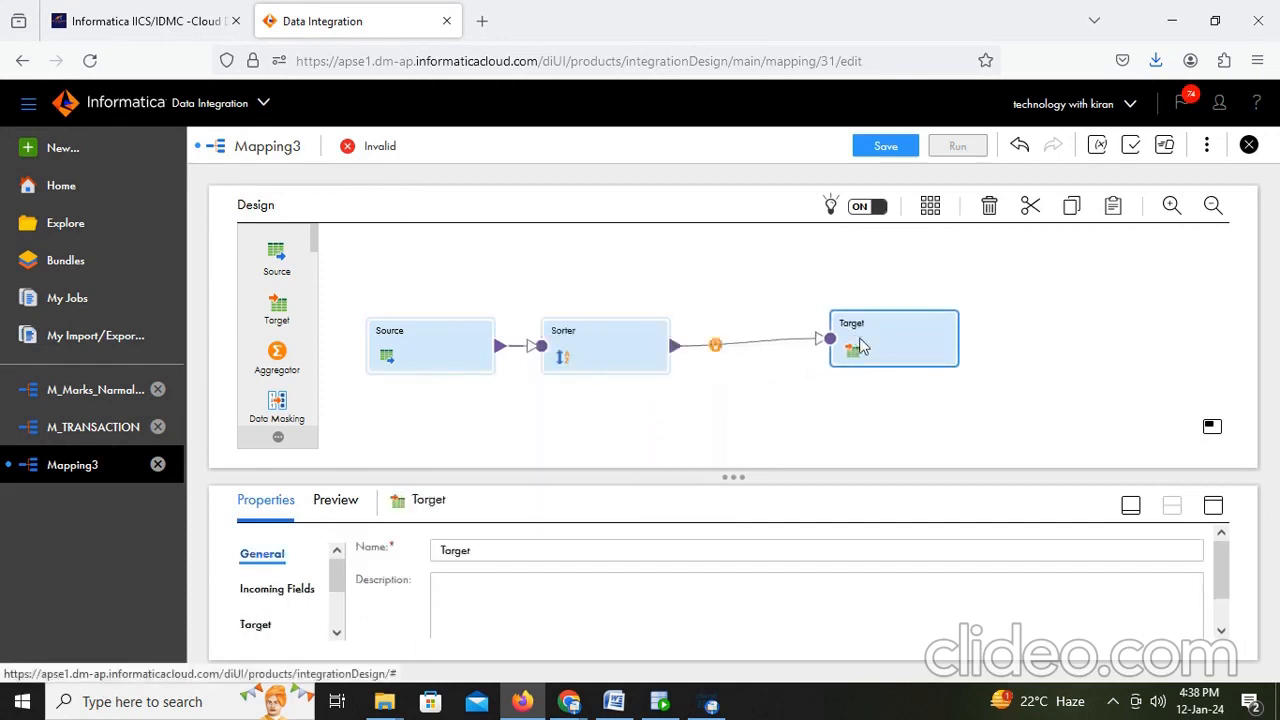
- Add a sort condition on JOB_ID in ascending order to the Sorter transformation
left_click(600, 350)
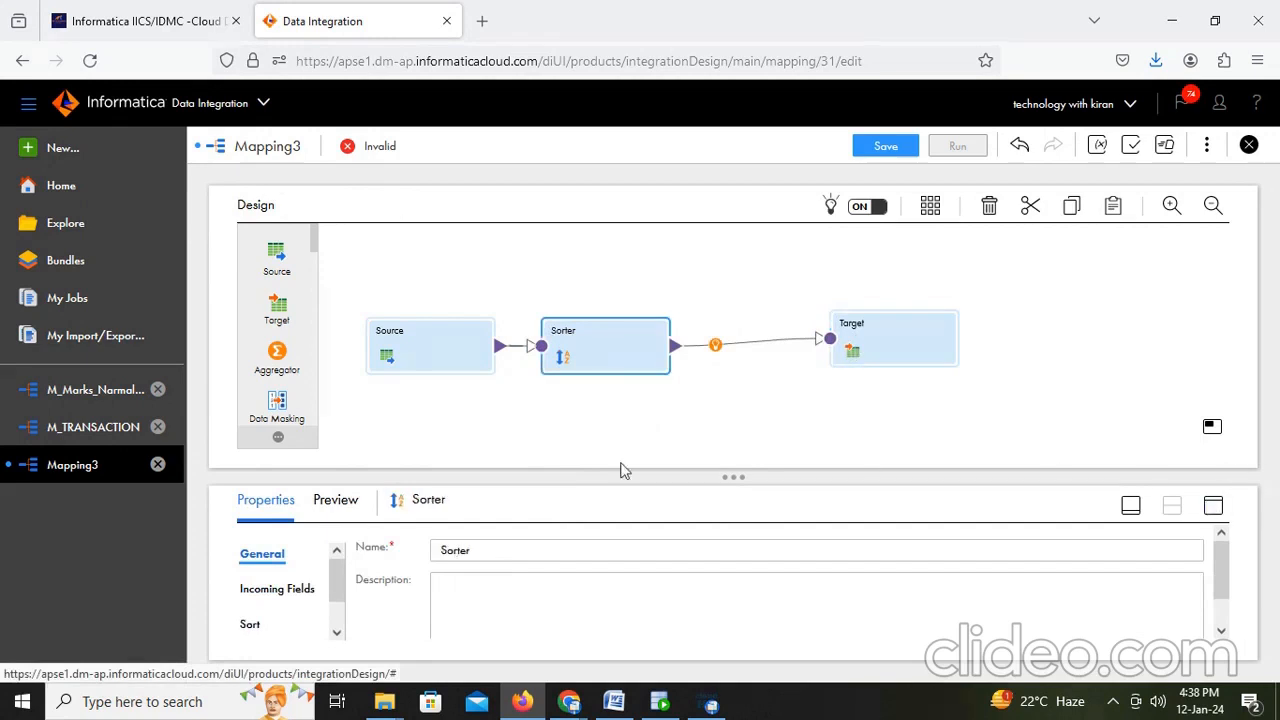
left_click(1213, 505)
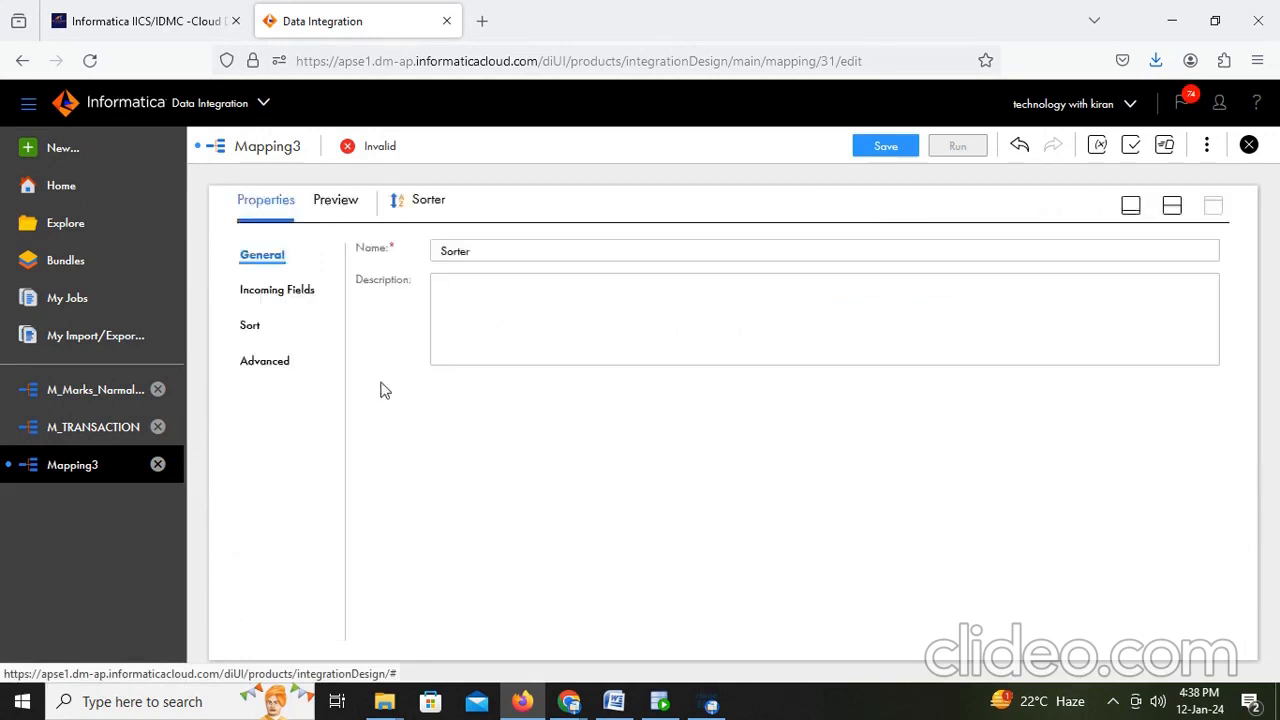
left_click(250, 326)
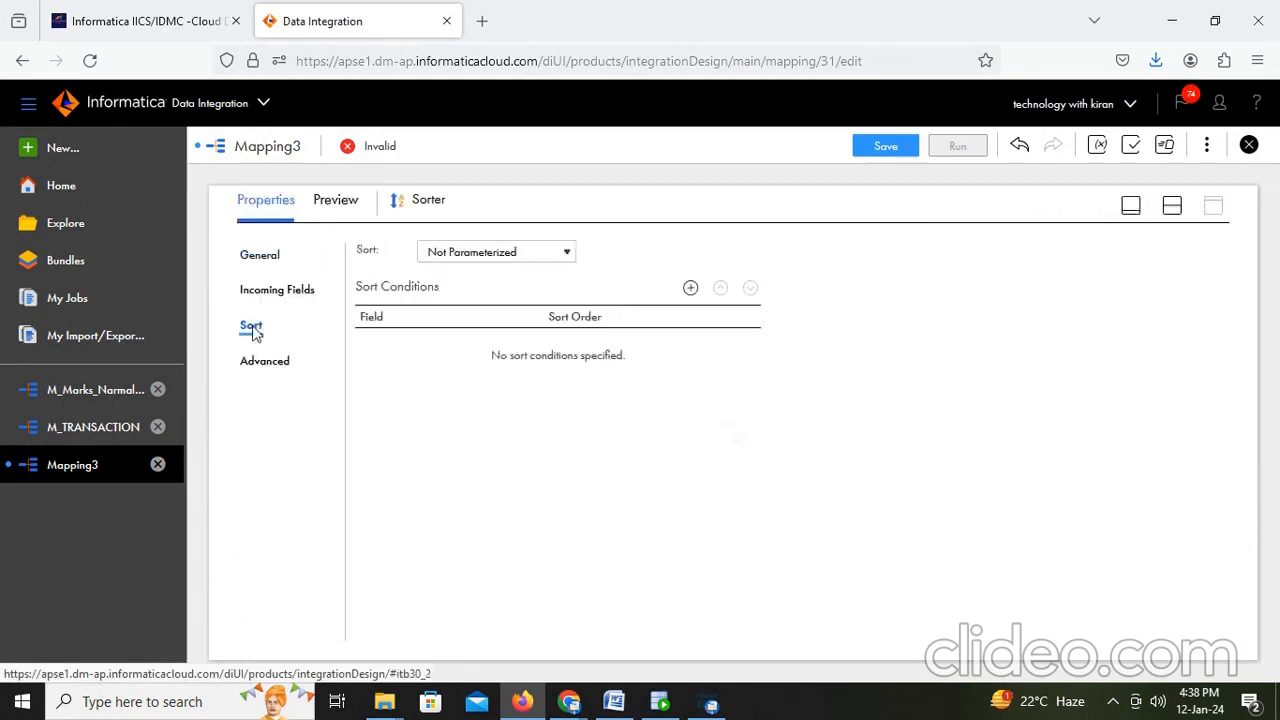
left_click(690, 288)
left_click(508, 350)
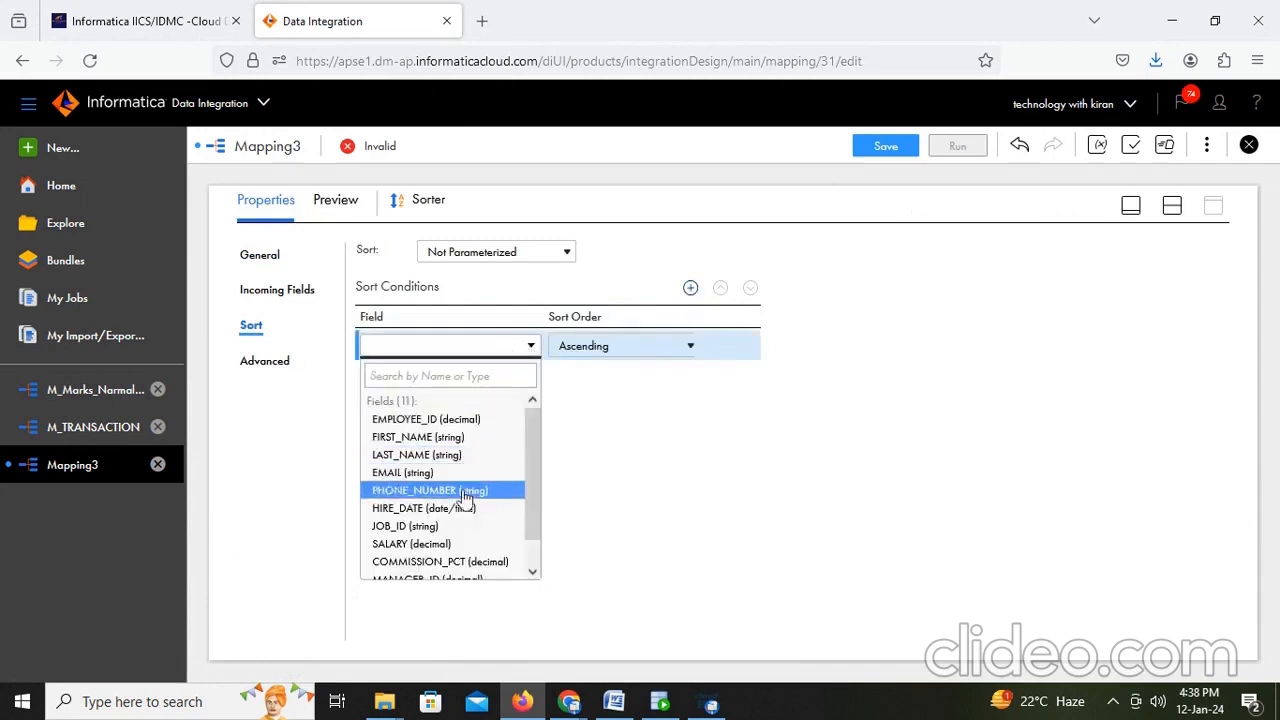
left_click(448, 526)
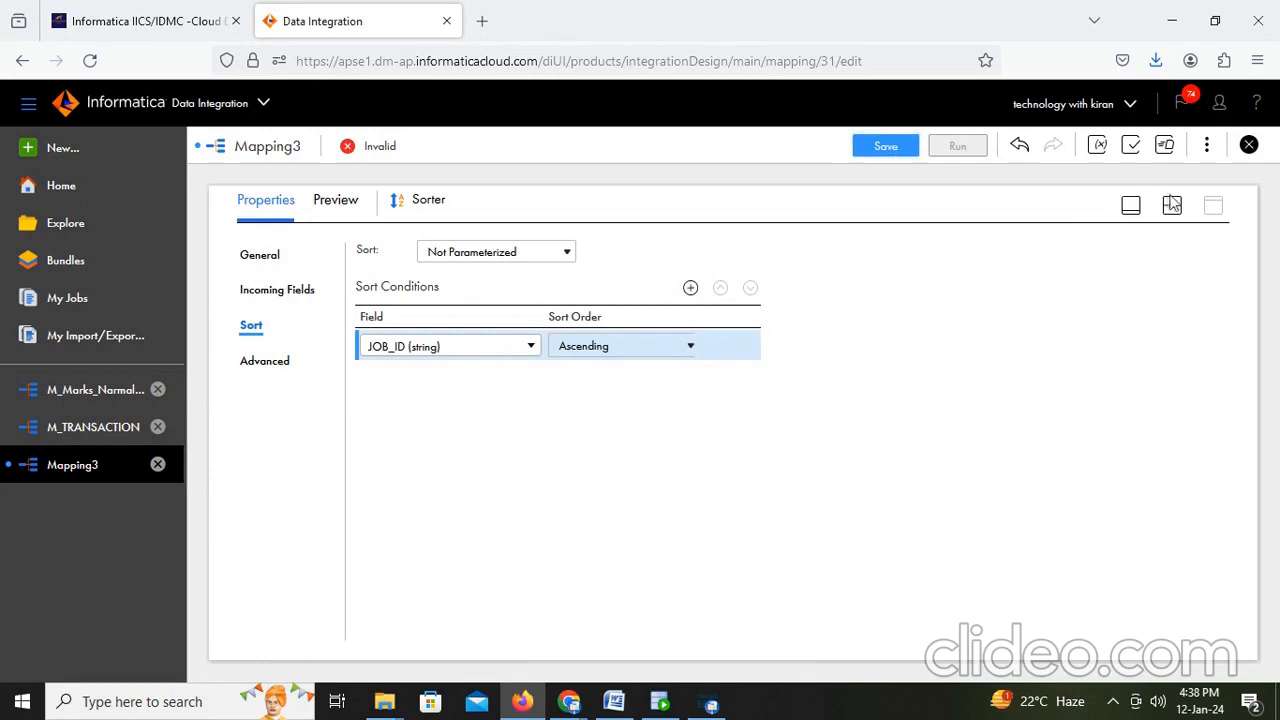
- Insert a Transaction Control transformation between the Sorter and Target, and move the Target further right
left_click(1172, 205)
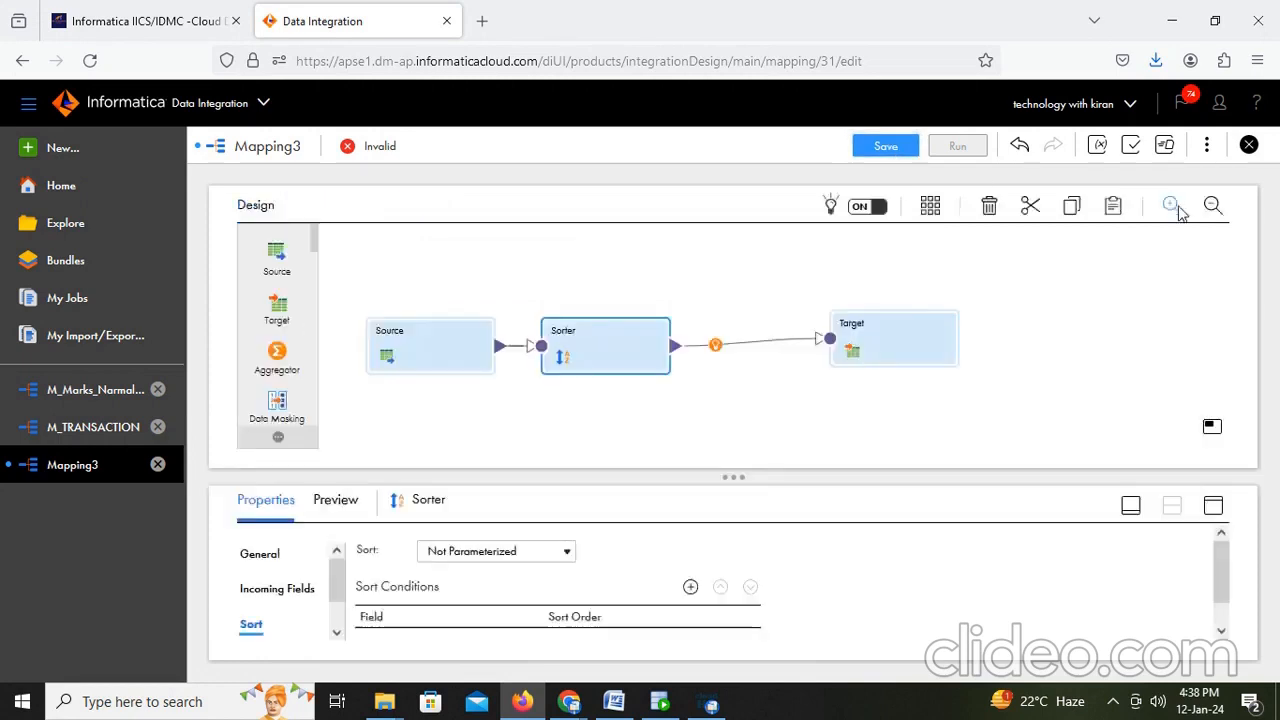
left_click(714, 346)
scroll(780, 450, "up", 3)
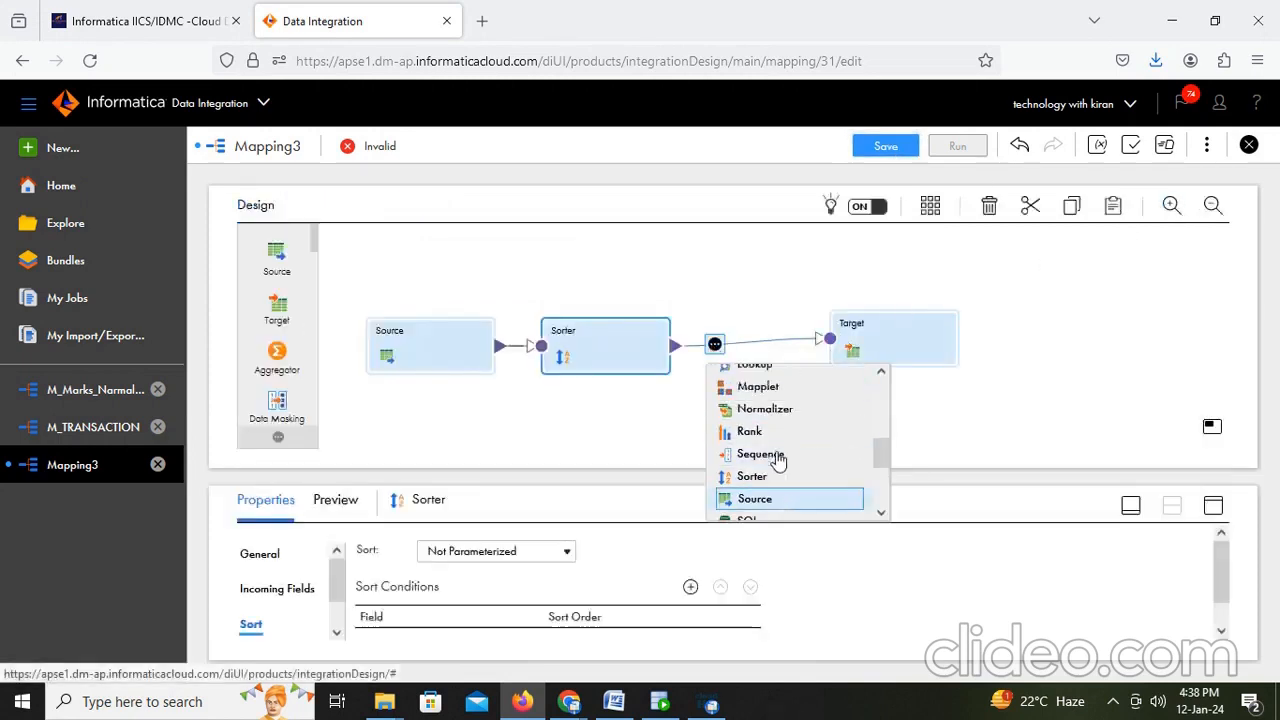
scroll(778, 458, "down", 5)
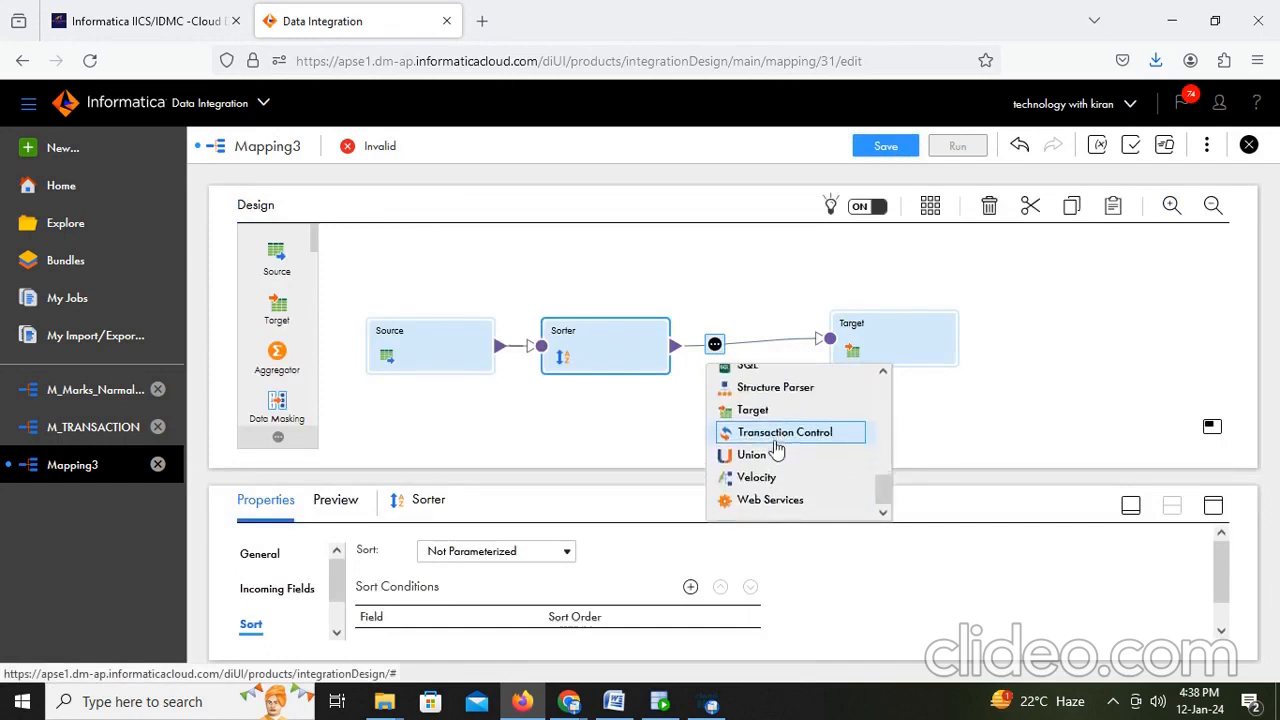
scroll(776, 452, "up", 2)
scroll(776, 452, "down", 2)
left_click(790, 433)
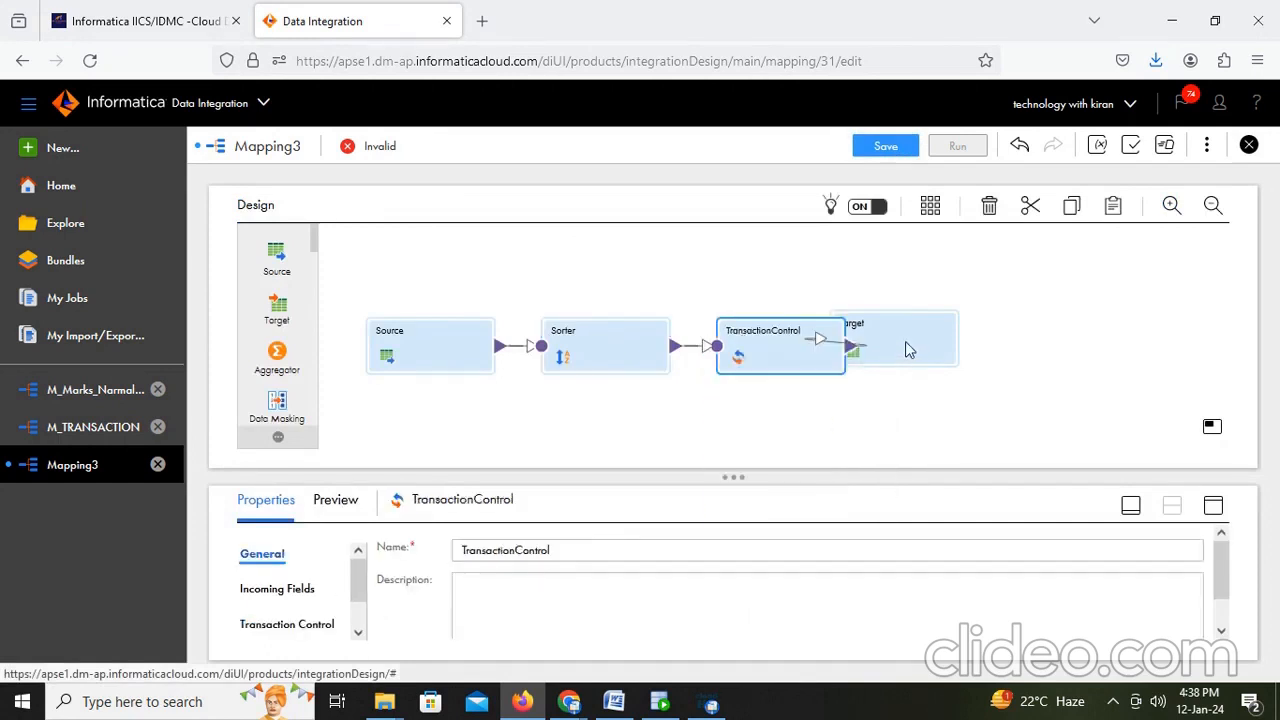
left_click_drag(903, 349, 1027, 326)
left_click(798, 352)
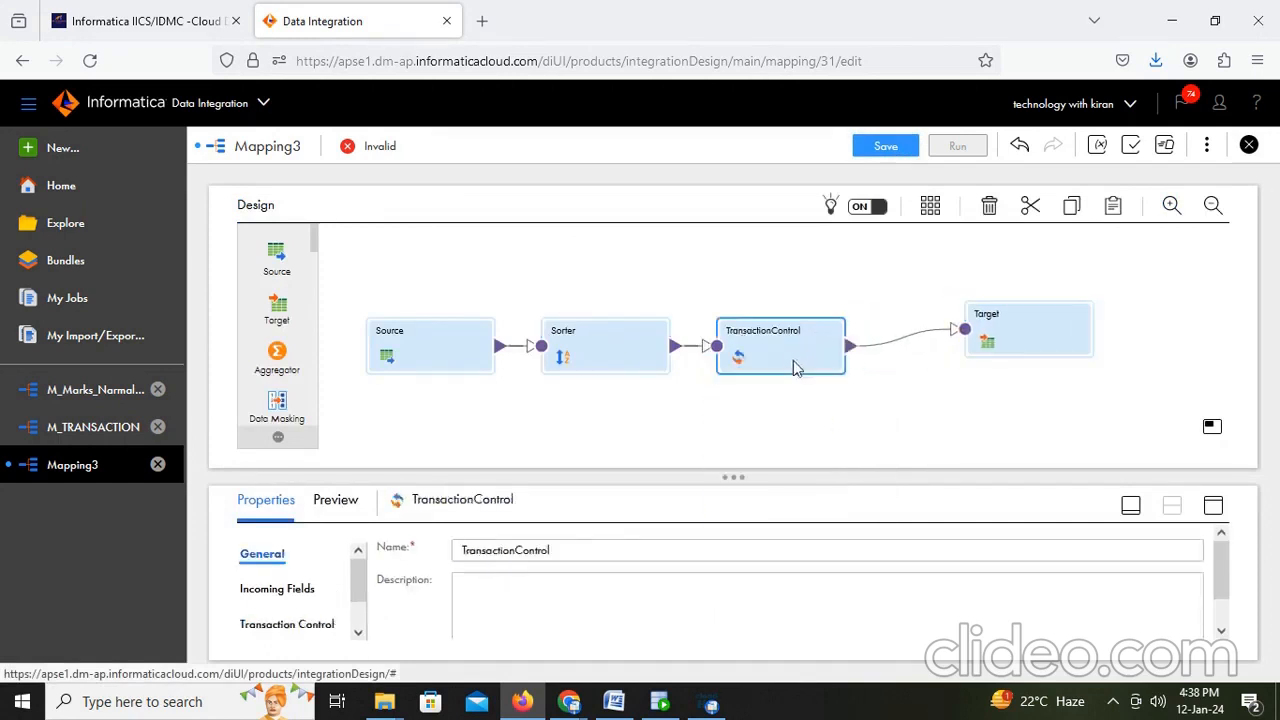
- Set the Transaction Control condition to If Field Value Changes on JOB_ID with Commit Before, else Continue Transaction, and save the mapping
left_click(1213, 505)
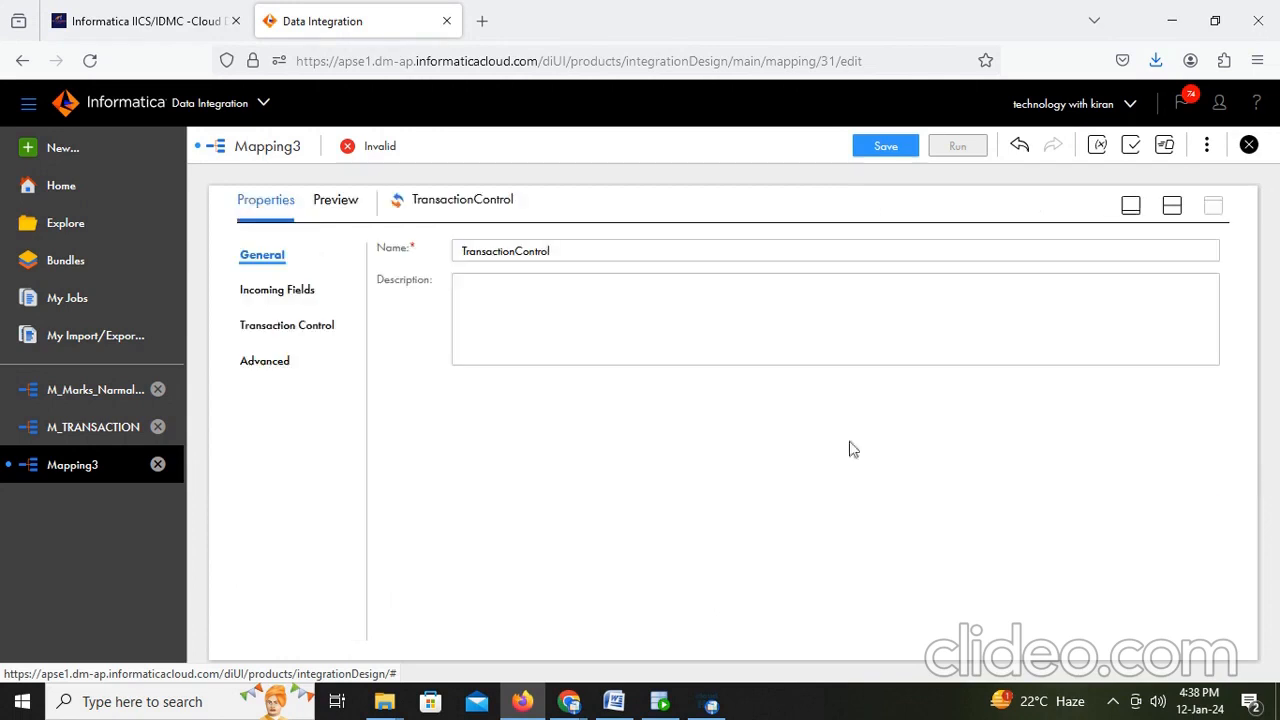
left_click(281, 292)
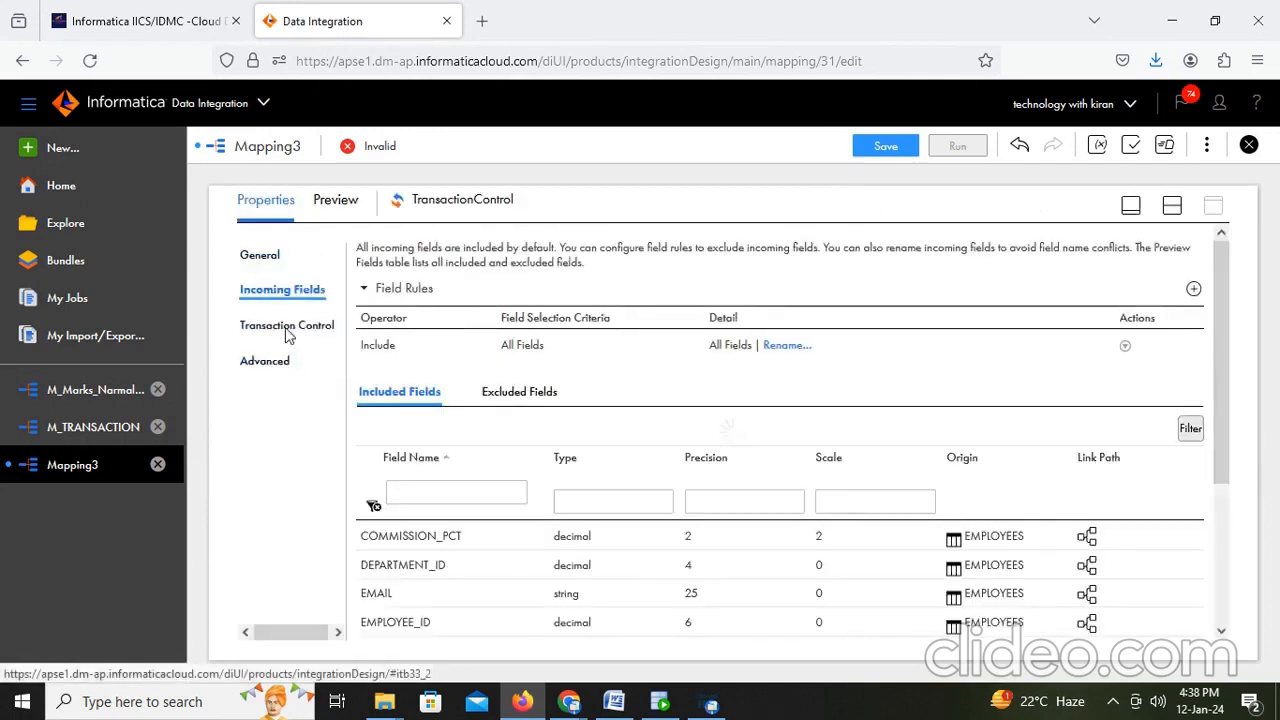
left_click(316, 327)
left_click(710, 340)
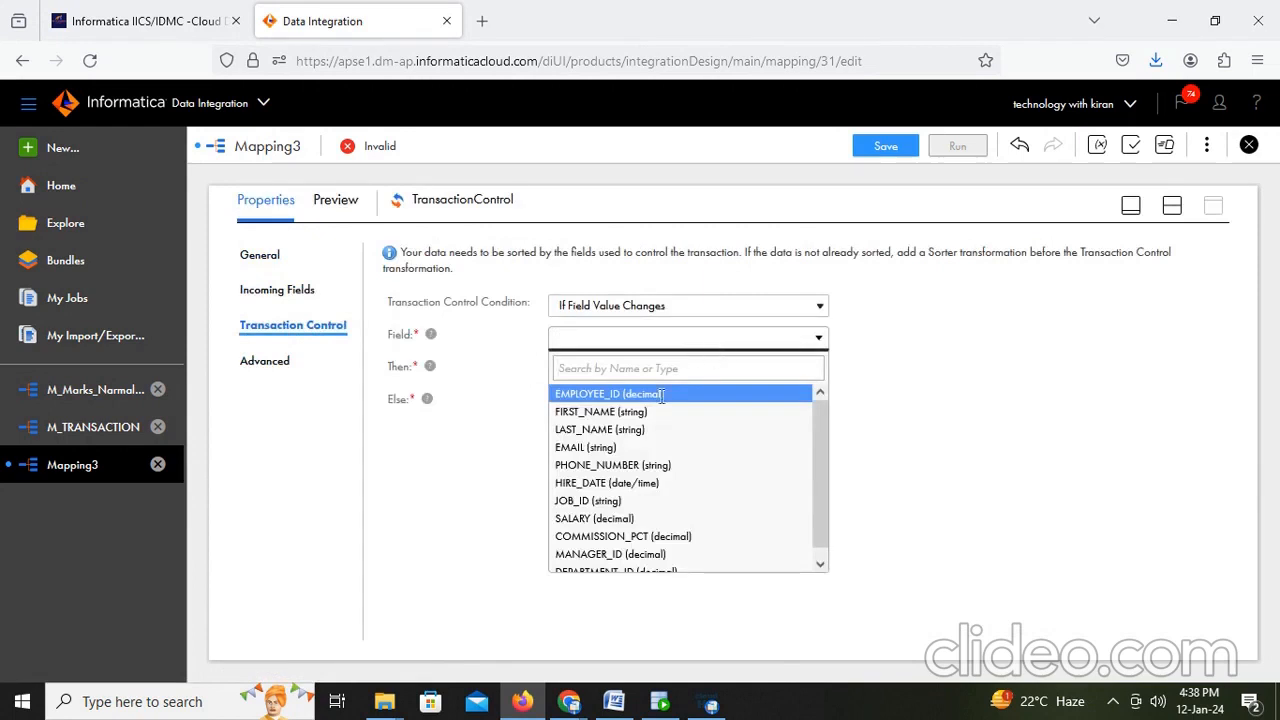
left_click(609, 501)
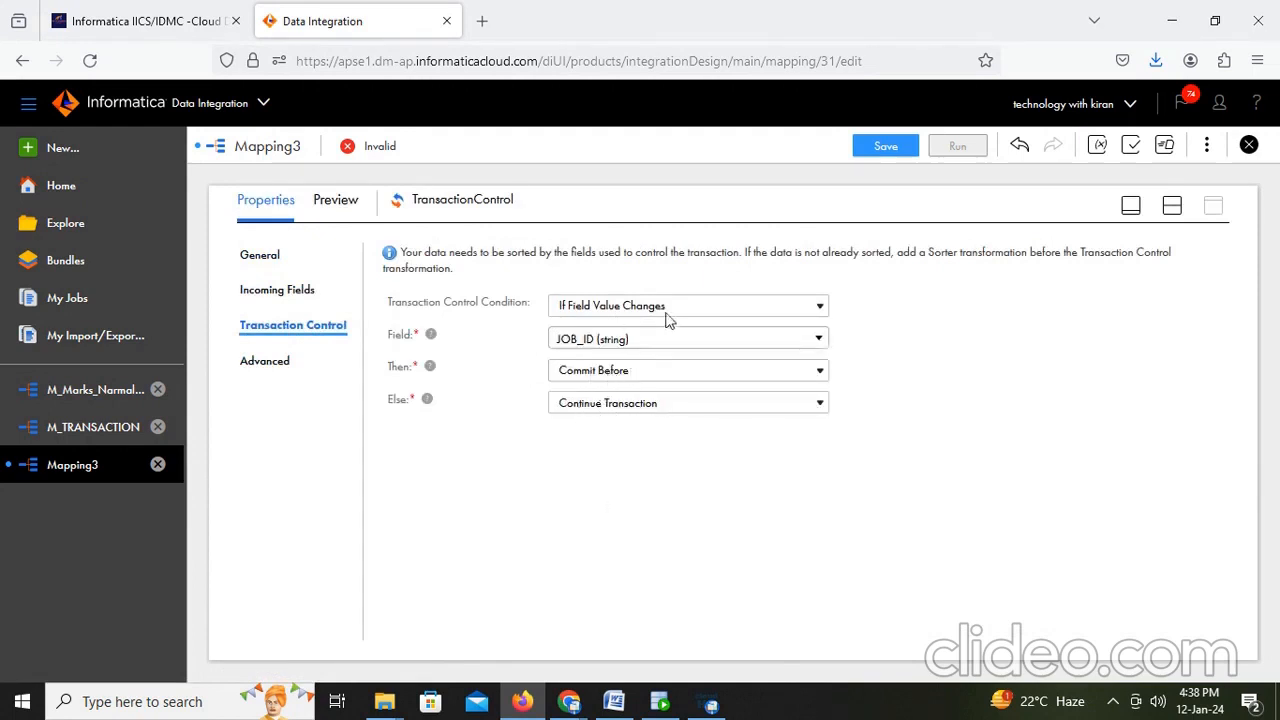
left_click(1172, 205)
left_click(885, 146)
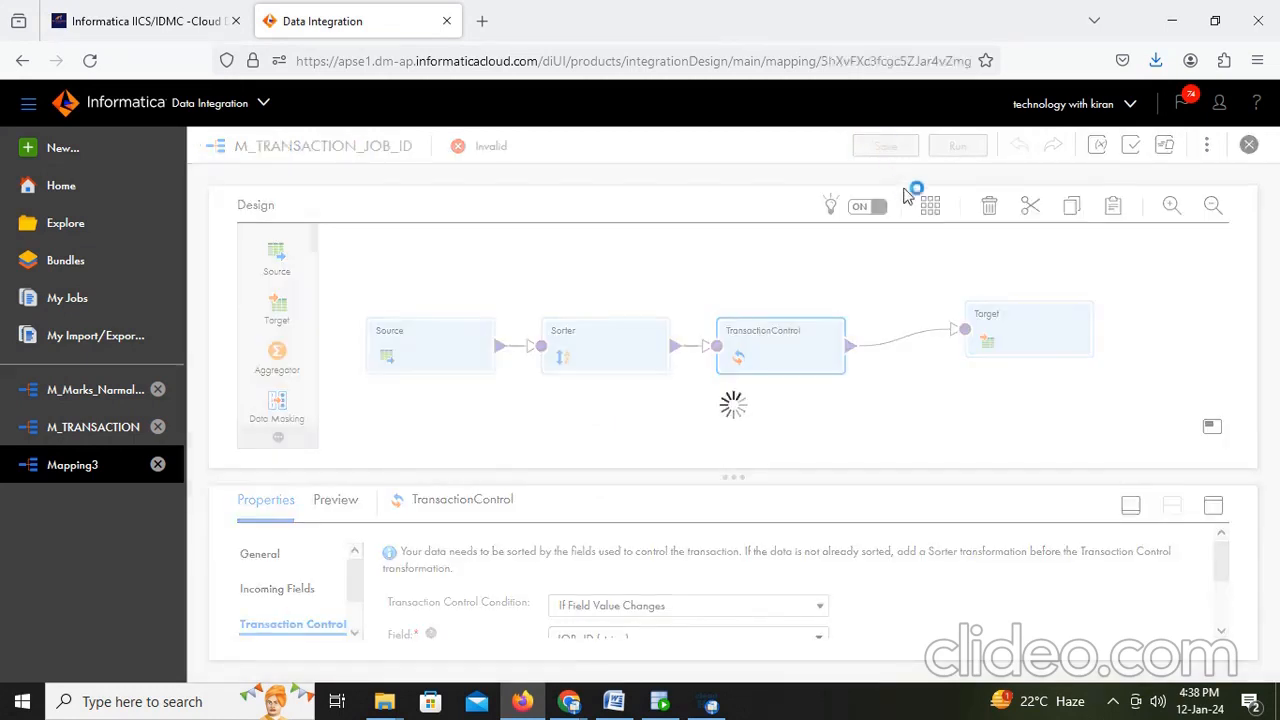
- Set the Target transformation's connection to FF_Tgt (Flat File)
left_click(1040, 332)
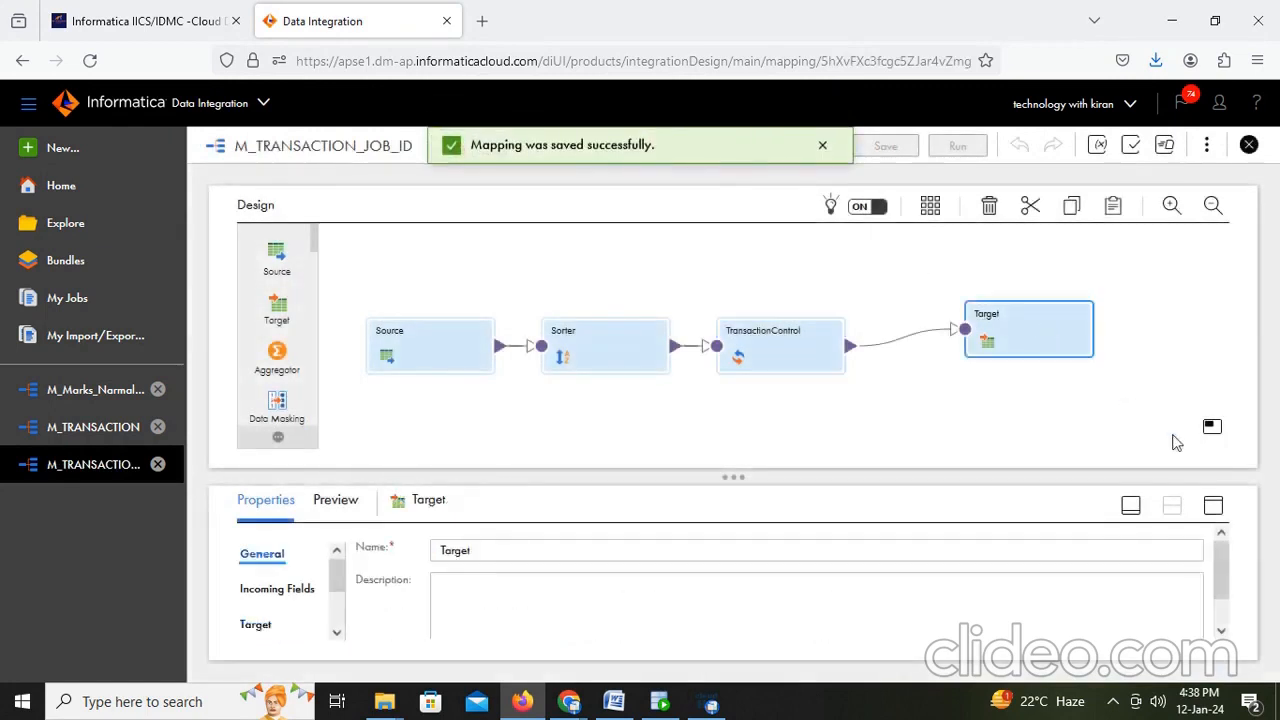
left_click(1213, 505)
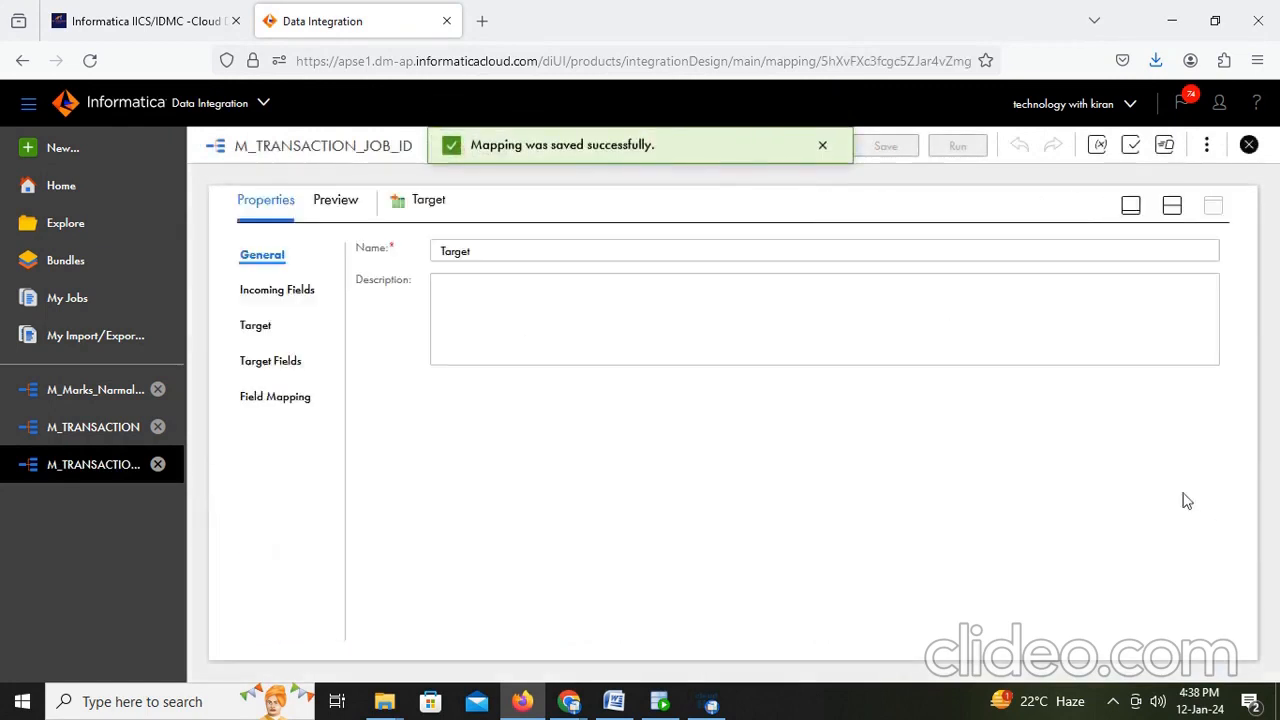
left_click(257, 325)
left_click(679, 293)
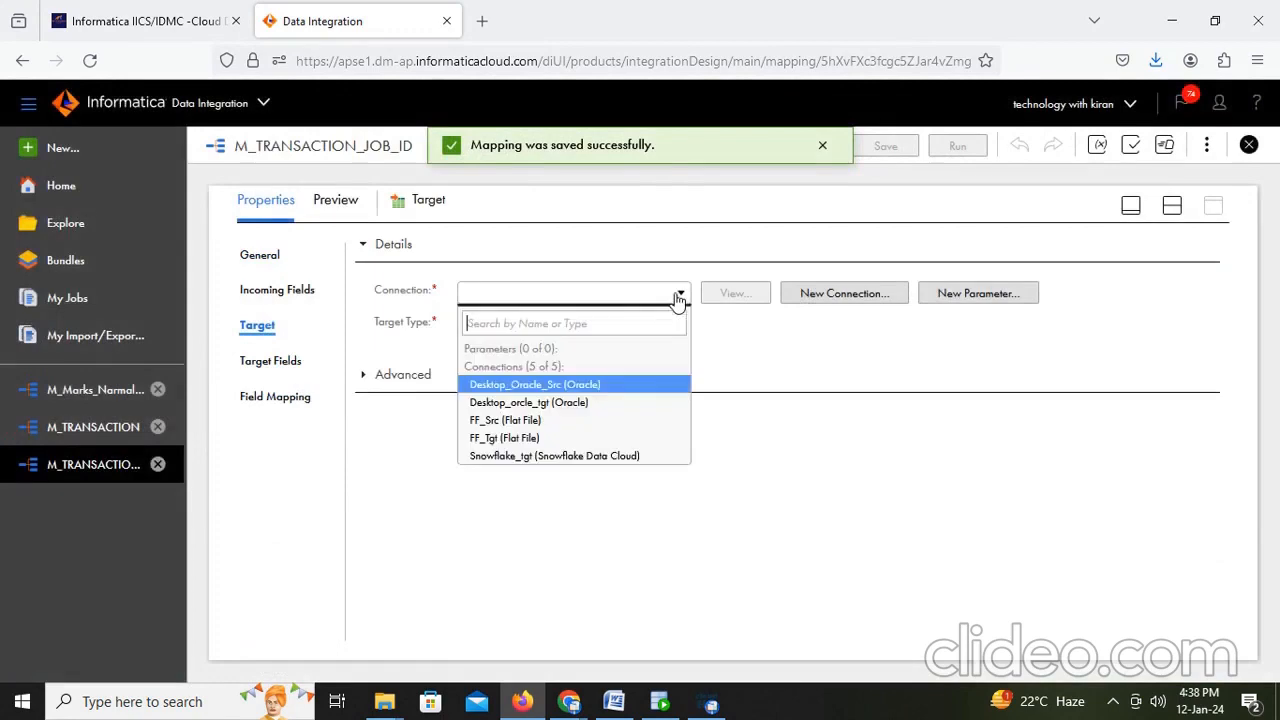
left_click(518, 446)
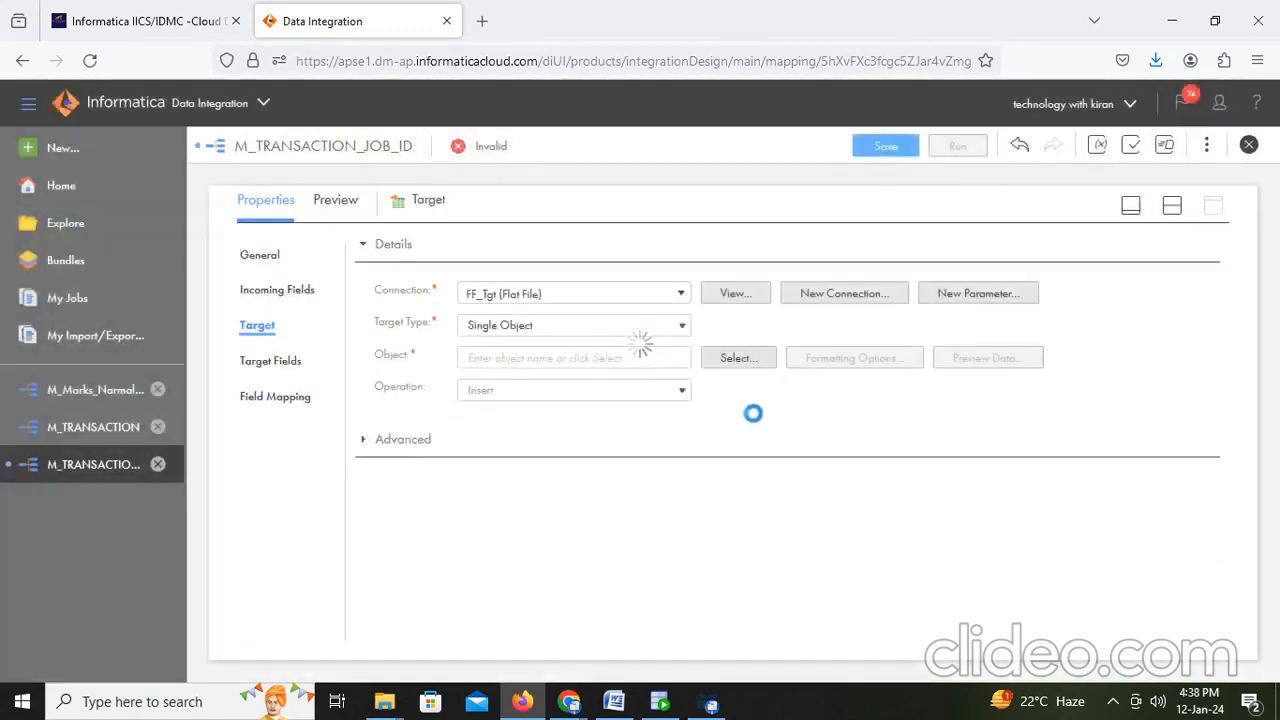
- Make the target object Create New at Runtime with a dynamic file name expression 'T_FF_JOBID_'||JOB_ID||'.CSV', validated
left_click(740, 358)
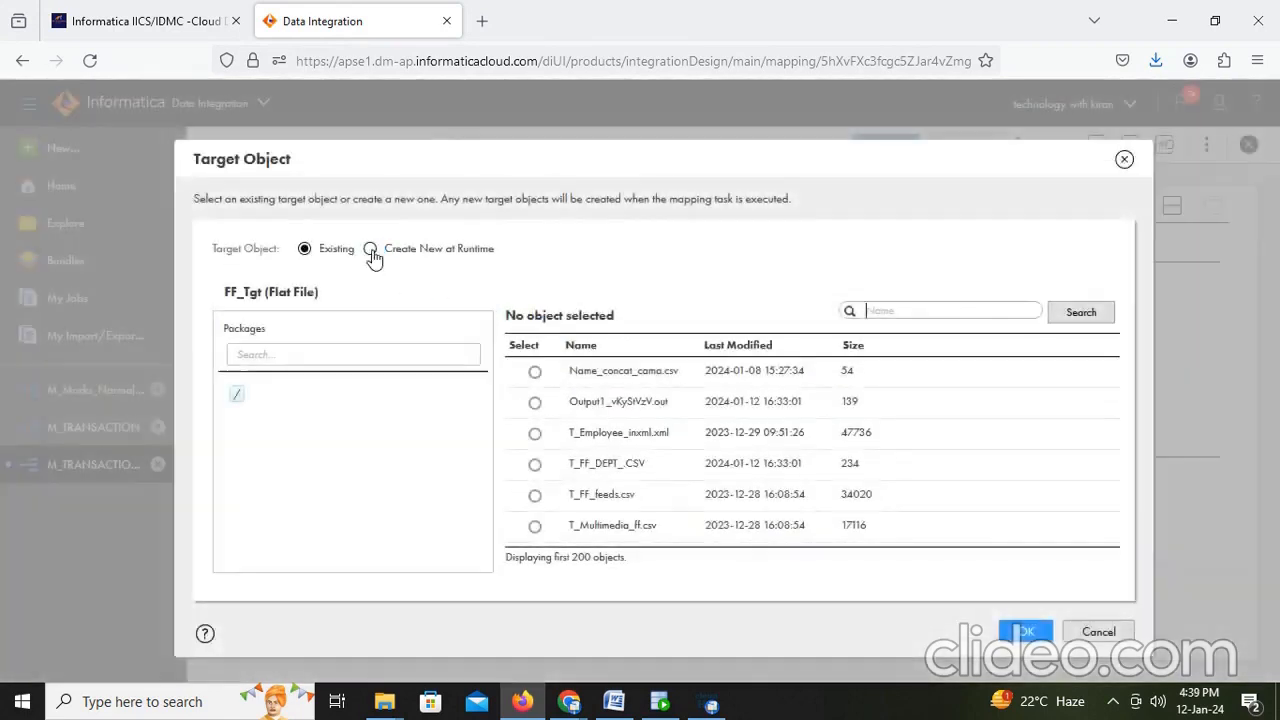
left_click(371, 253)
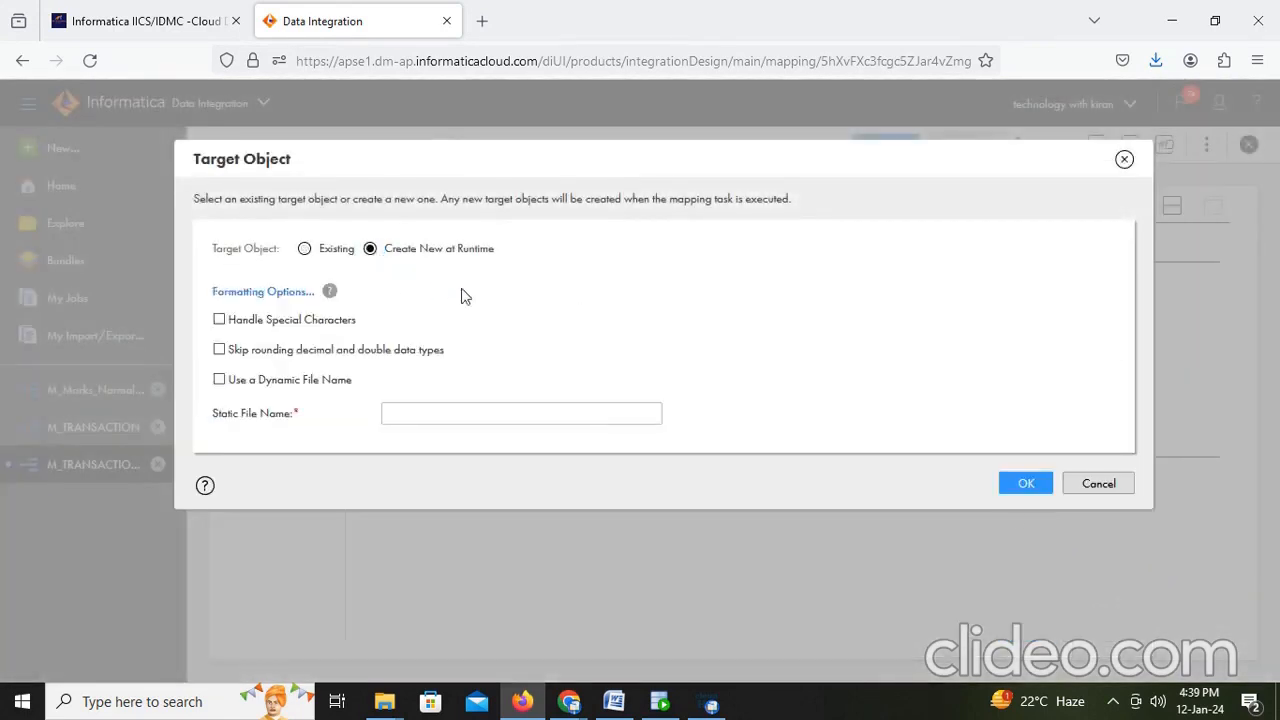
left_click(219, 379)
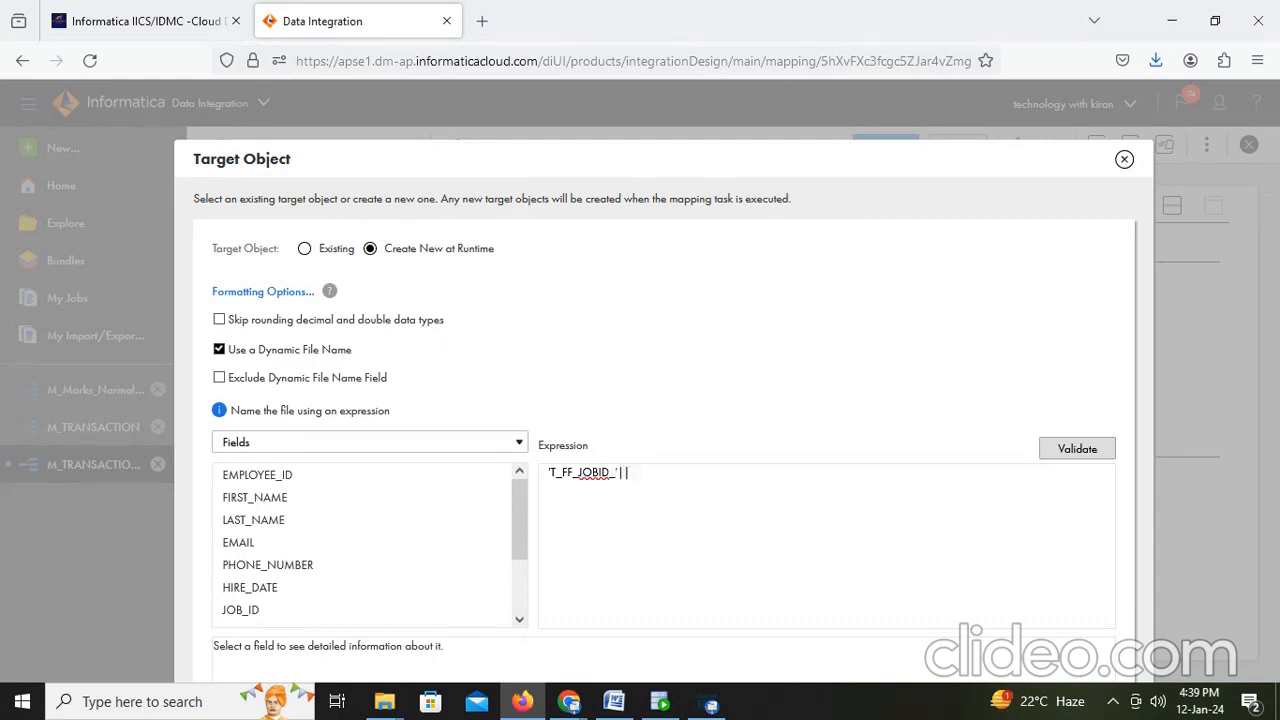
mouse_move(384, 619)
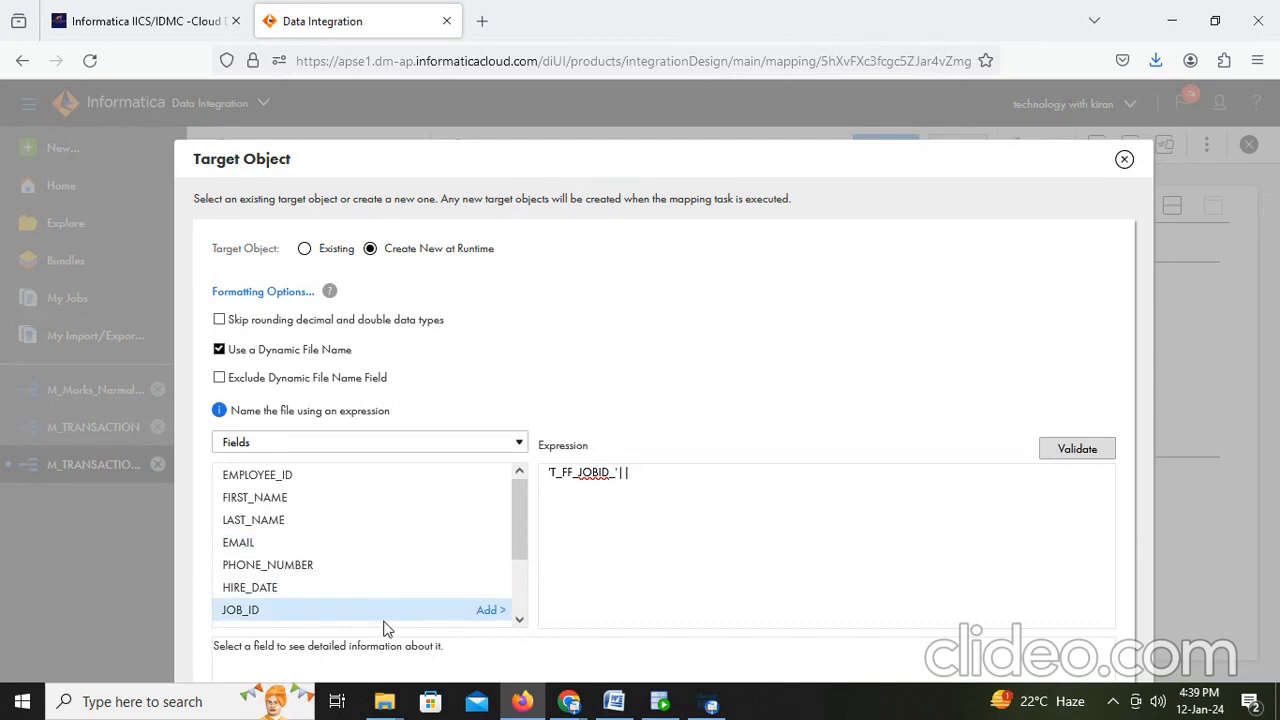
left_click(490, 611)
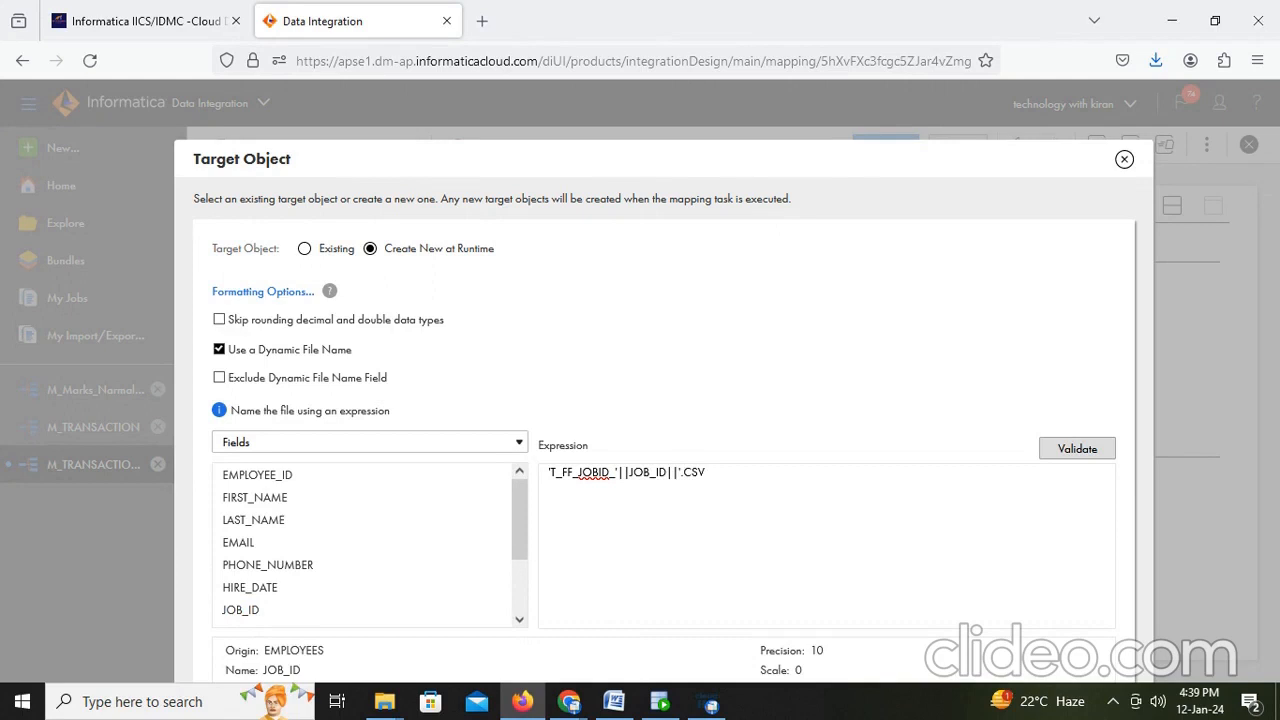
left_click(1062, 449)
left_click_drag(706, 172, 688, 46)
left_click(998, 650)
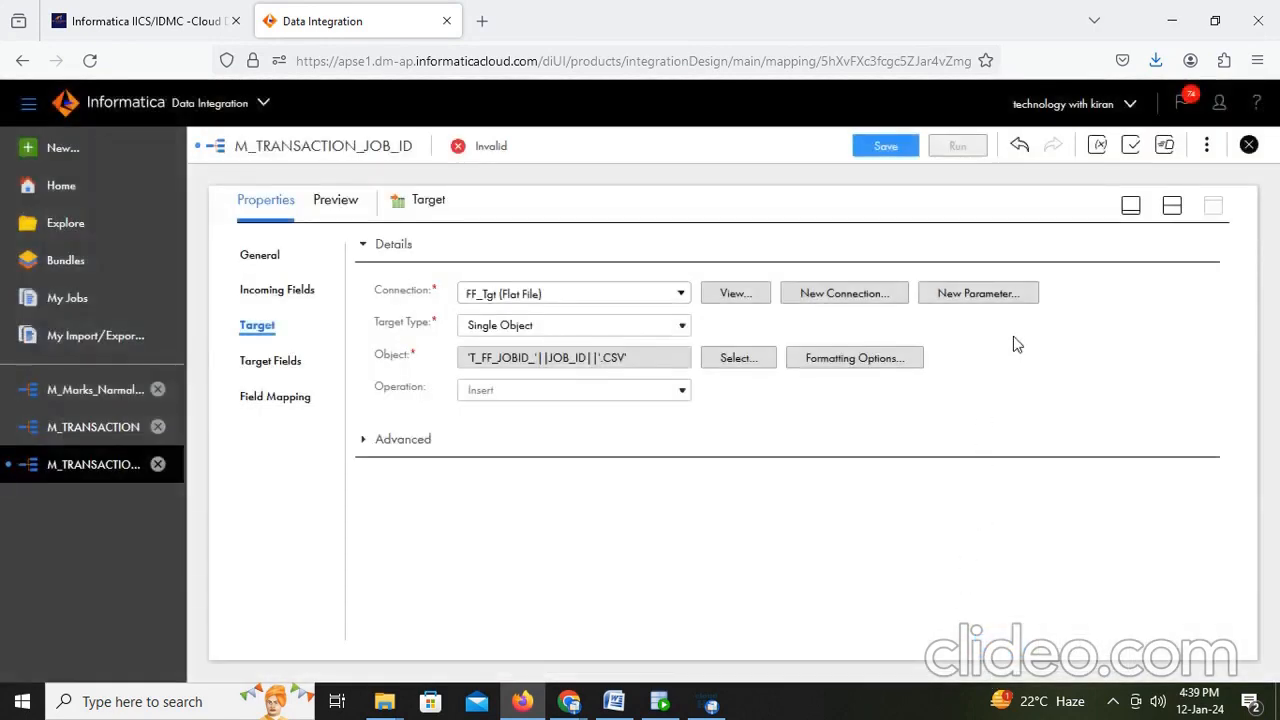
- Save the mapping and run it on the DESKTOP-VTL1F6J runtime environment
left_click(1170, 207)
left_click(893, 153)
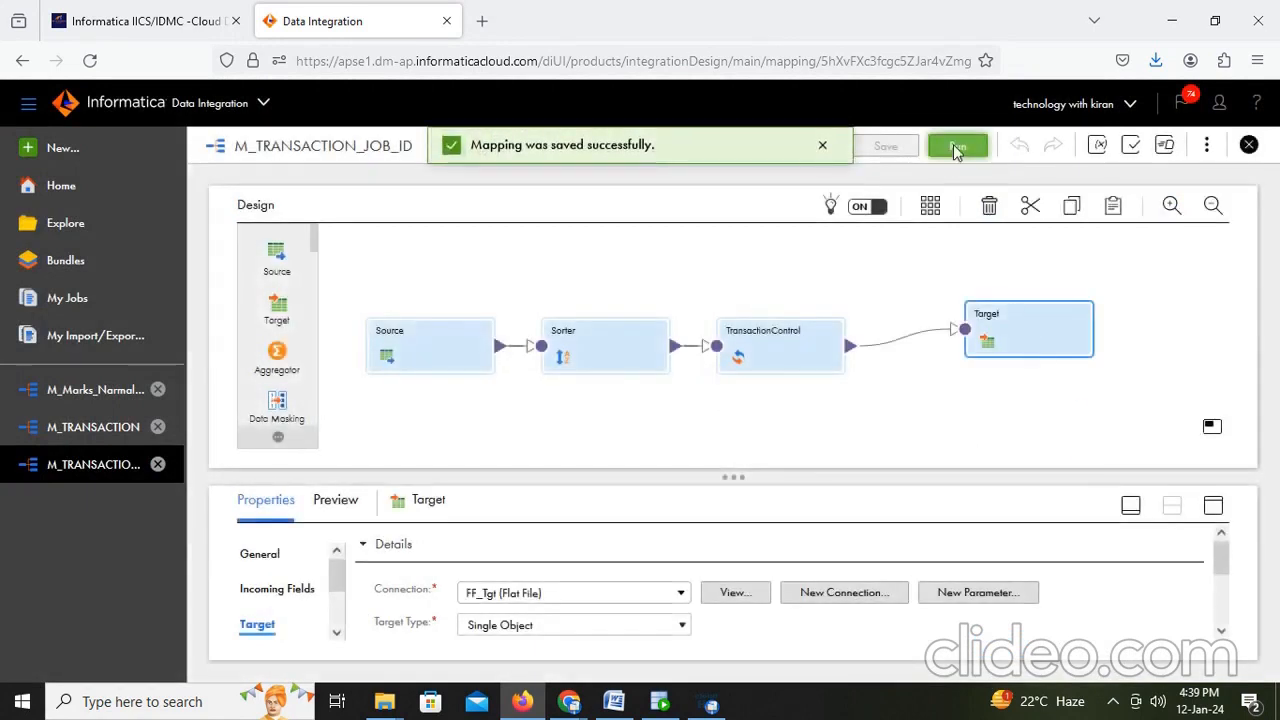
left_click(957, 146)
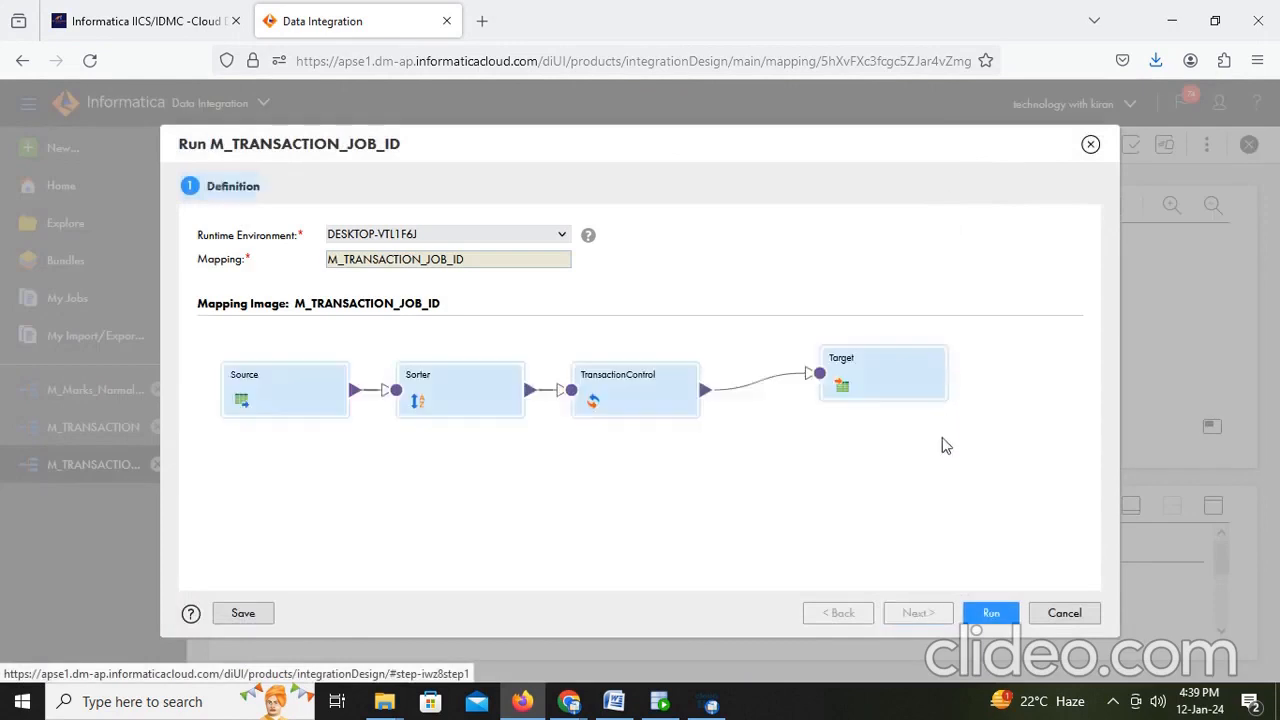
left_click(990, 613)
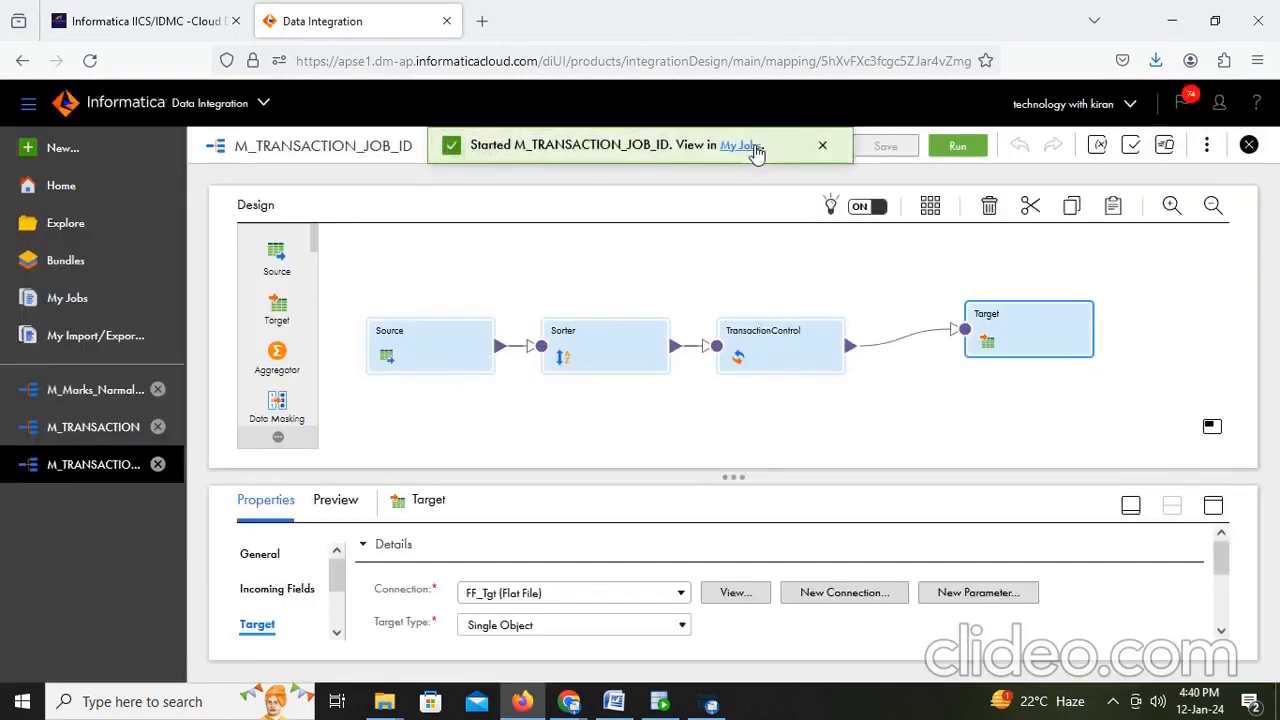
- Open the job in My Jobs and refresh to monitor its run status
left_click(740, 146)
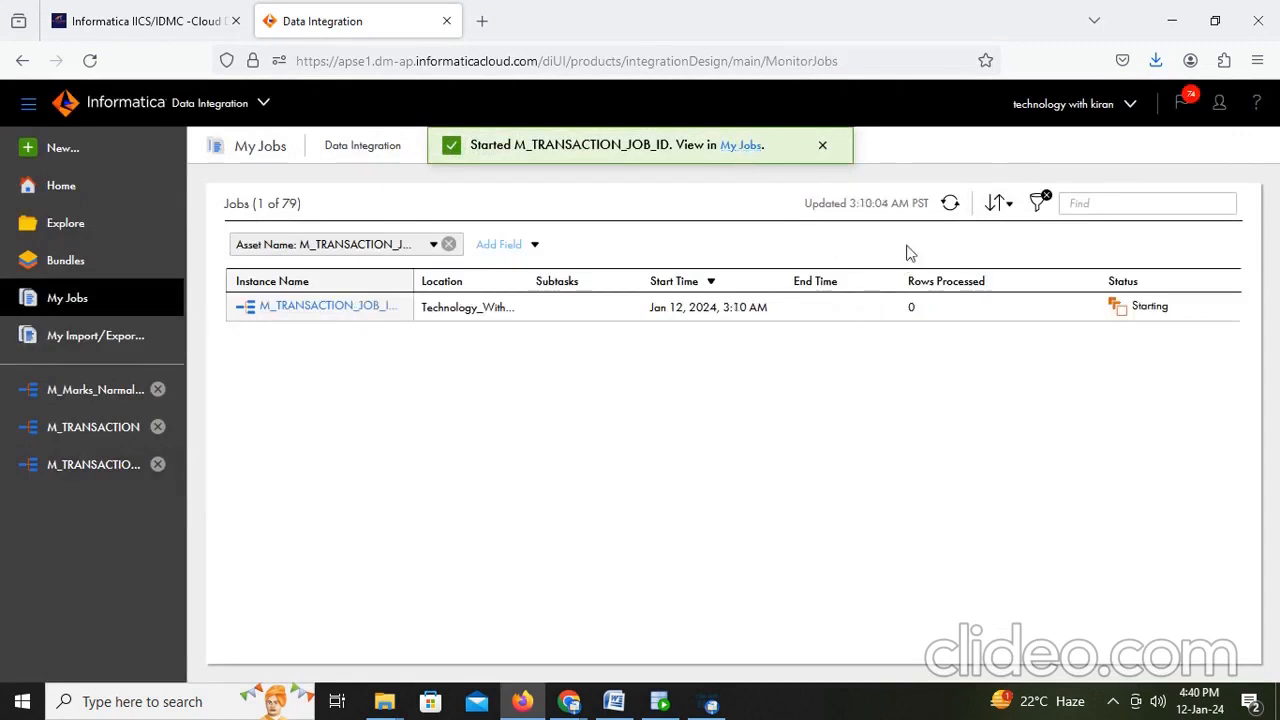
left_click(950, 203)
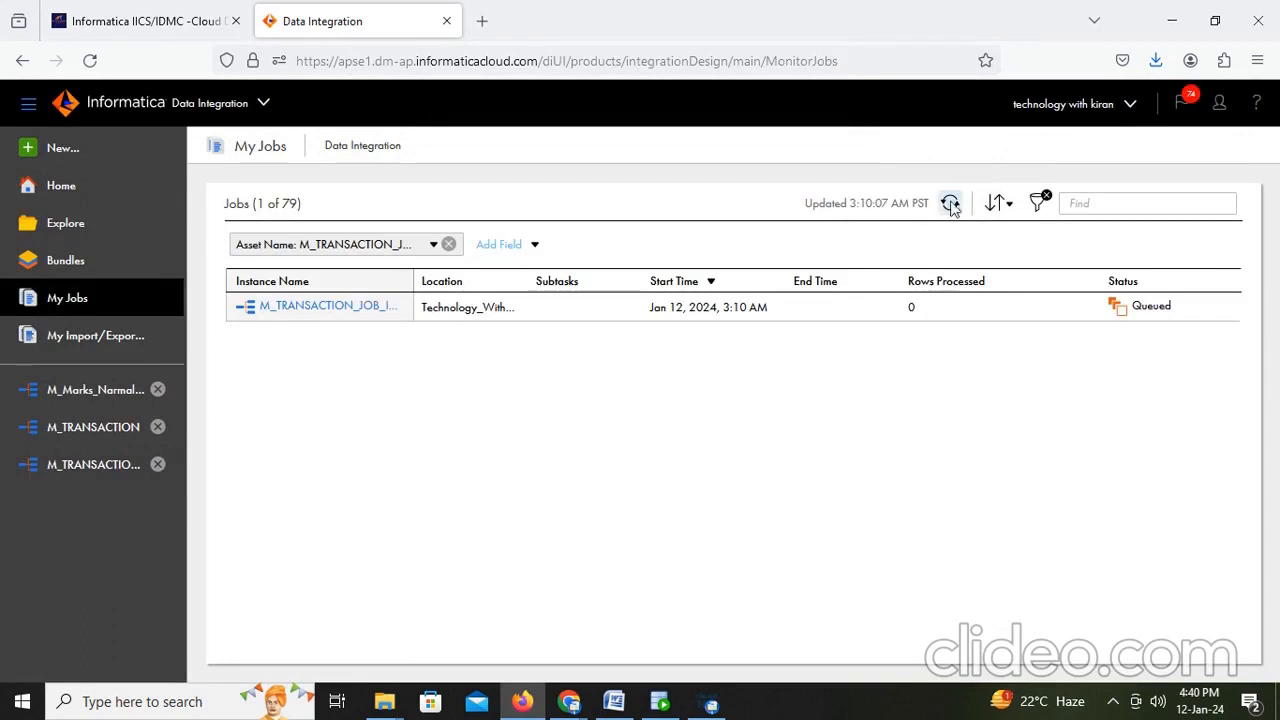
left_click(950, 203)
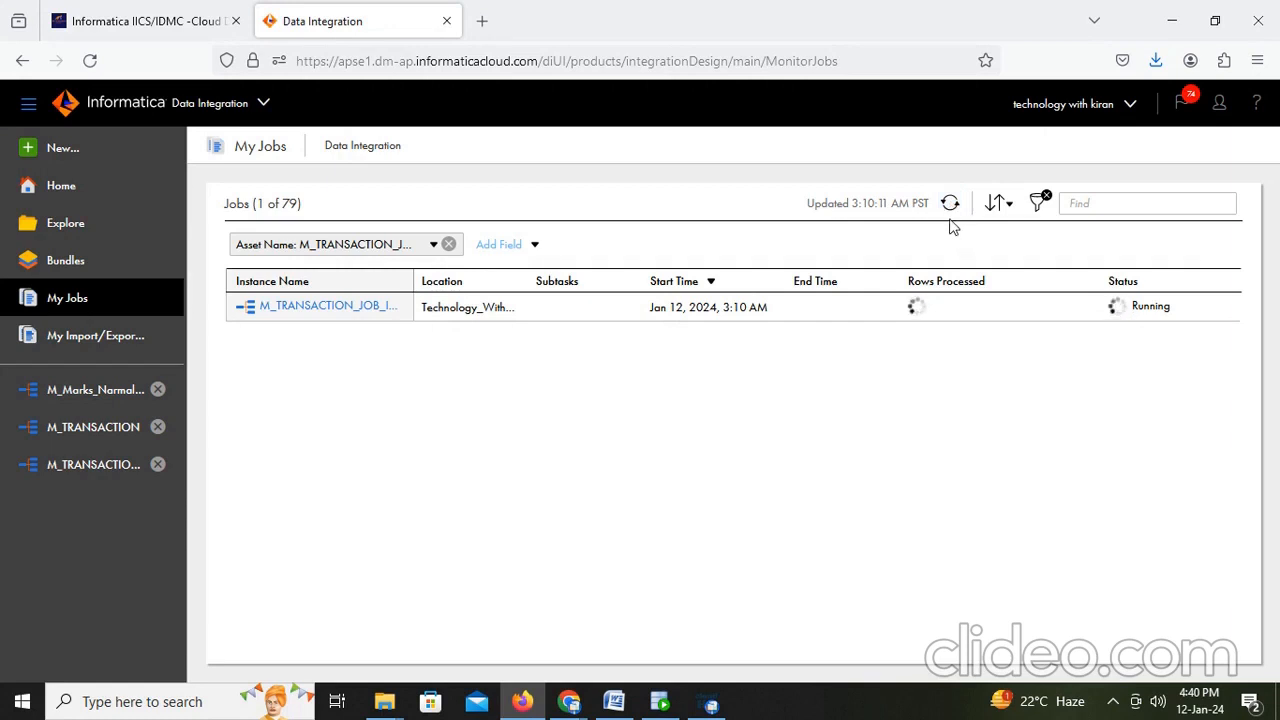
left_click(960, 200)
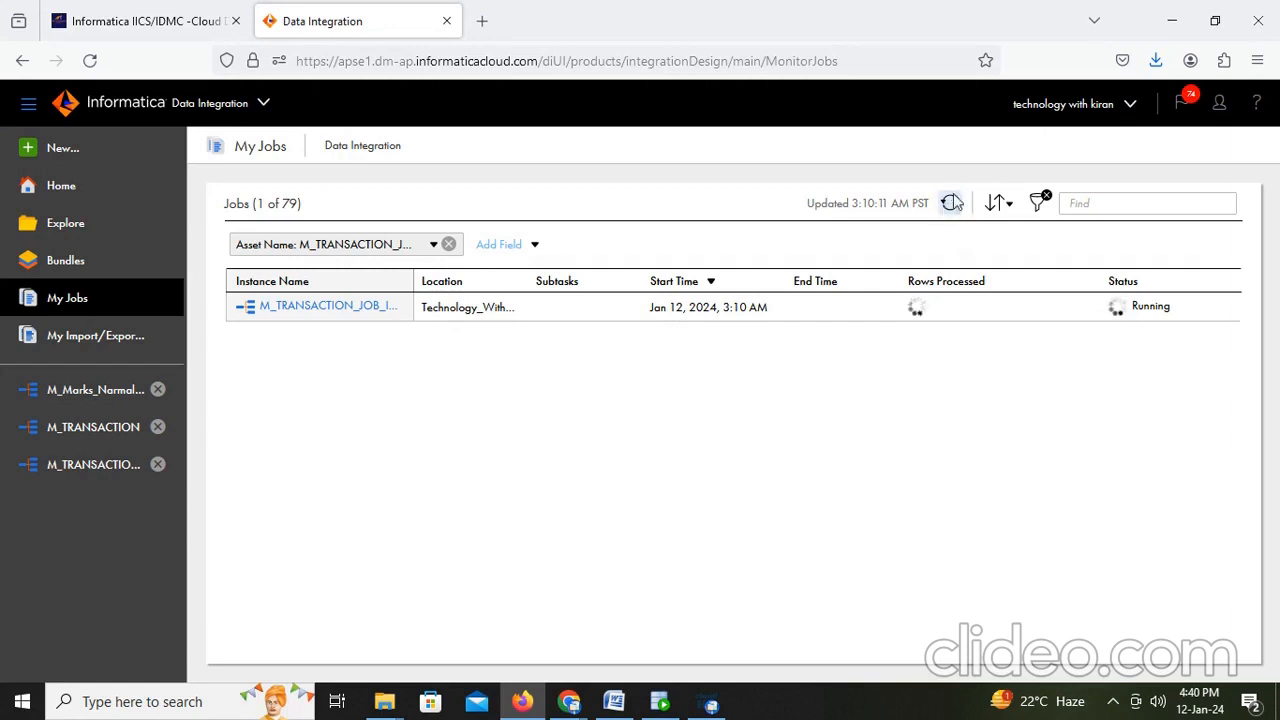
- Switch to the tgt_files folder in File Explorer and select the generated T_FF_JOBID output files
left_click(384, 701)
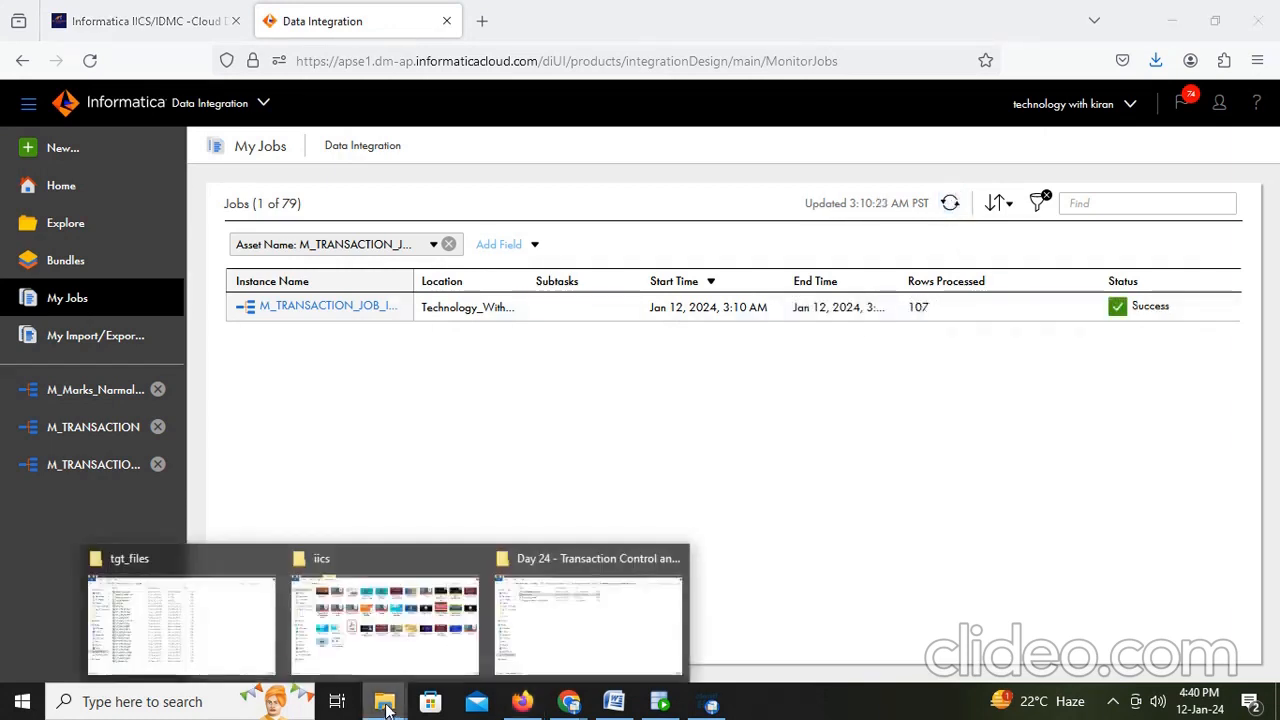
left_click(240, 638)
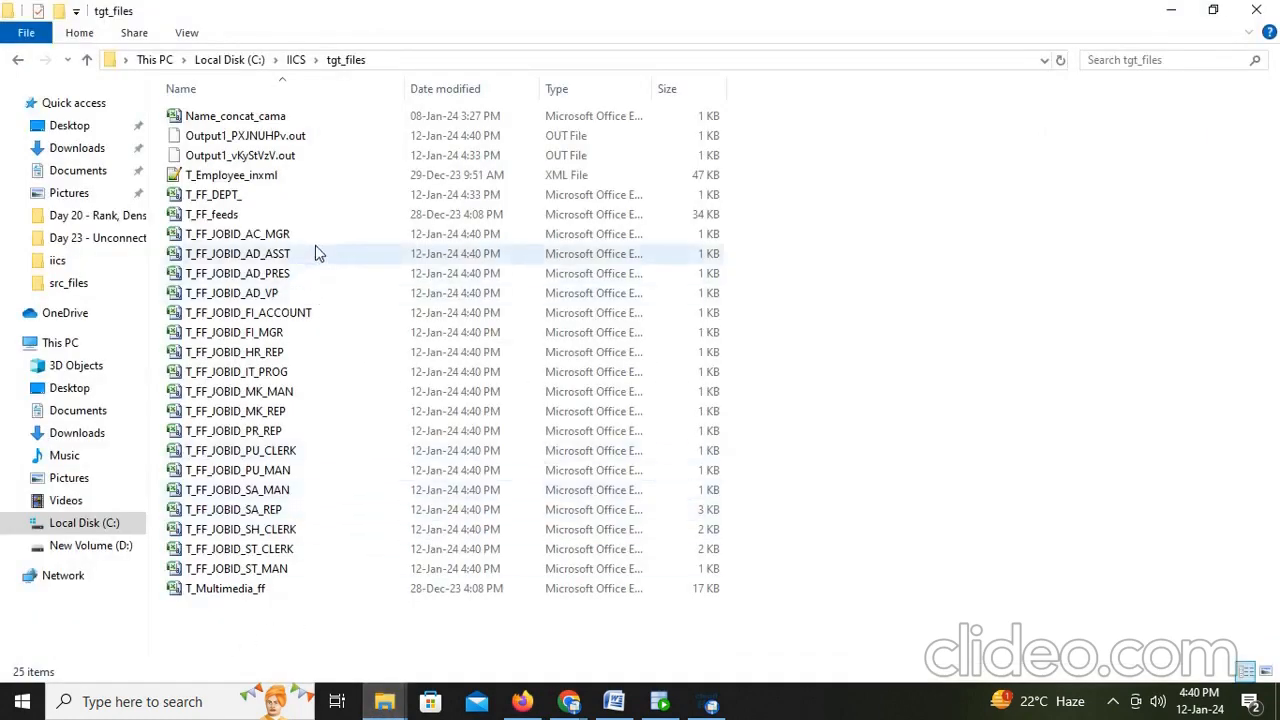
left_click_drag(380, 218, 240, 578)
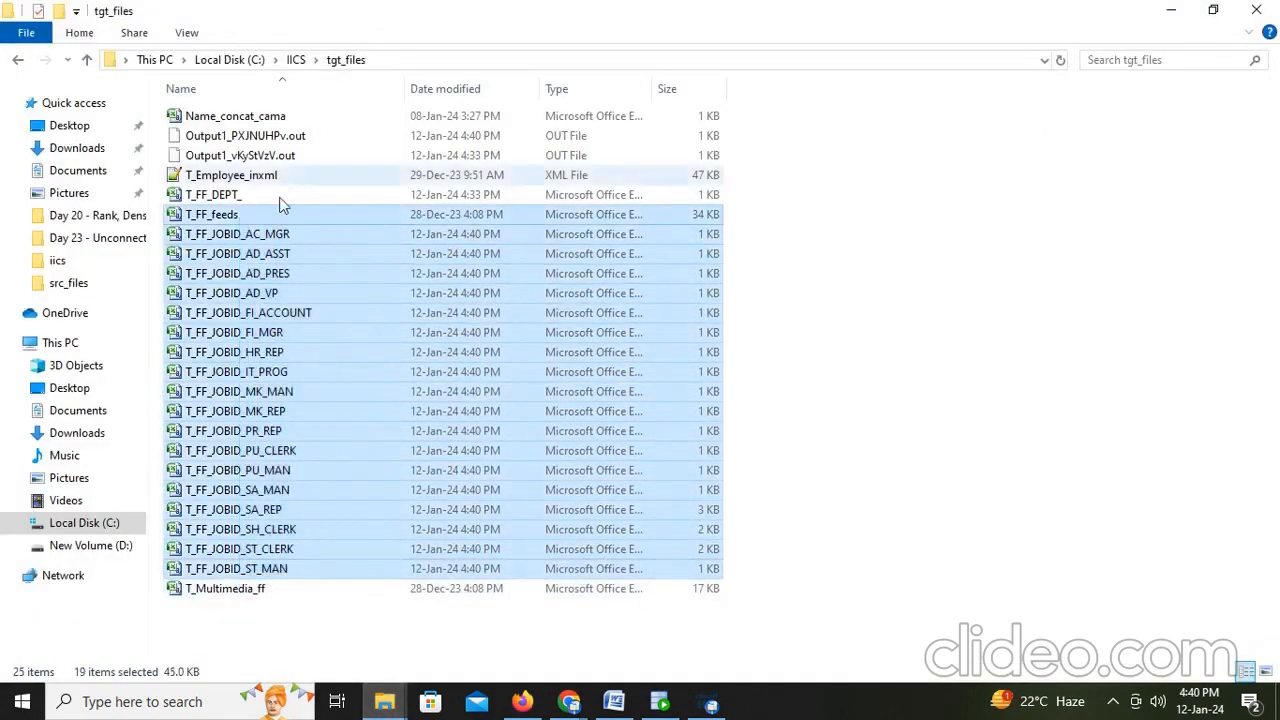
- Open the generated T_FF_JOBID output files in Excel one after another to inspect their rows and JOB_ID values
double_click(196, 410)
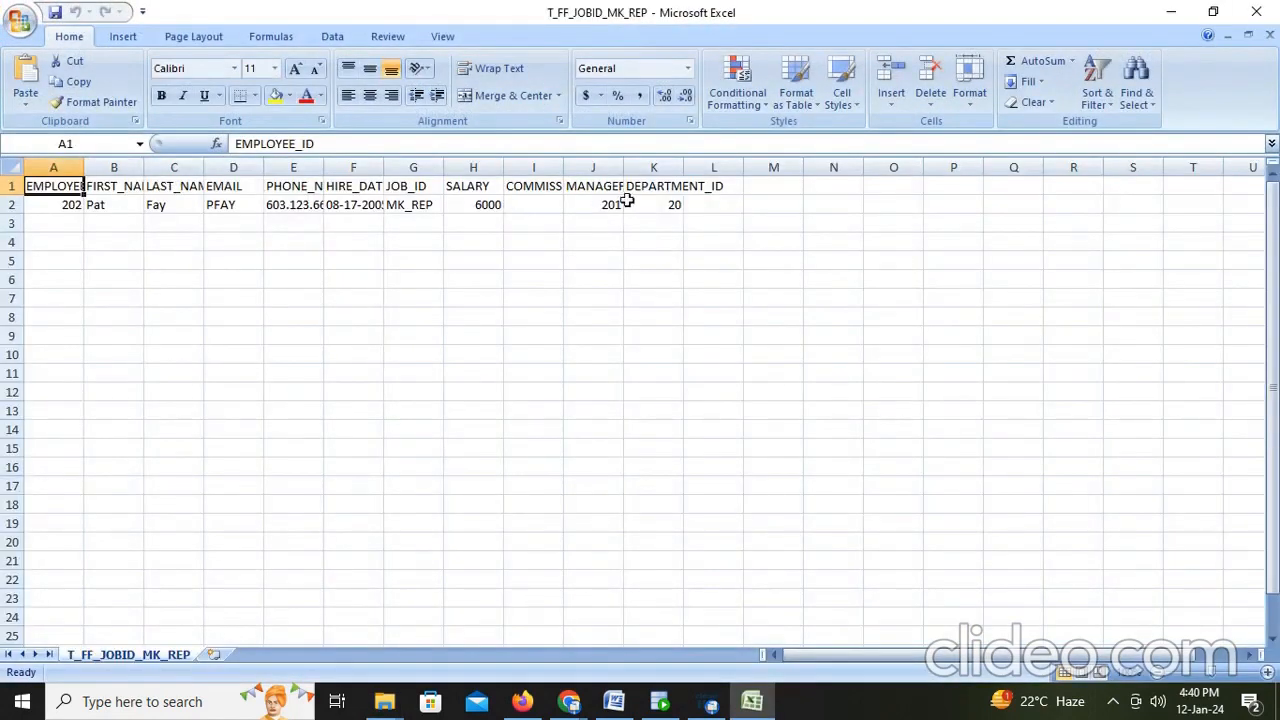
left_click(392, 205)
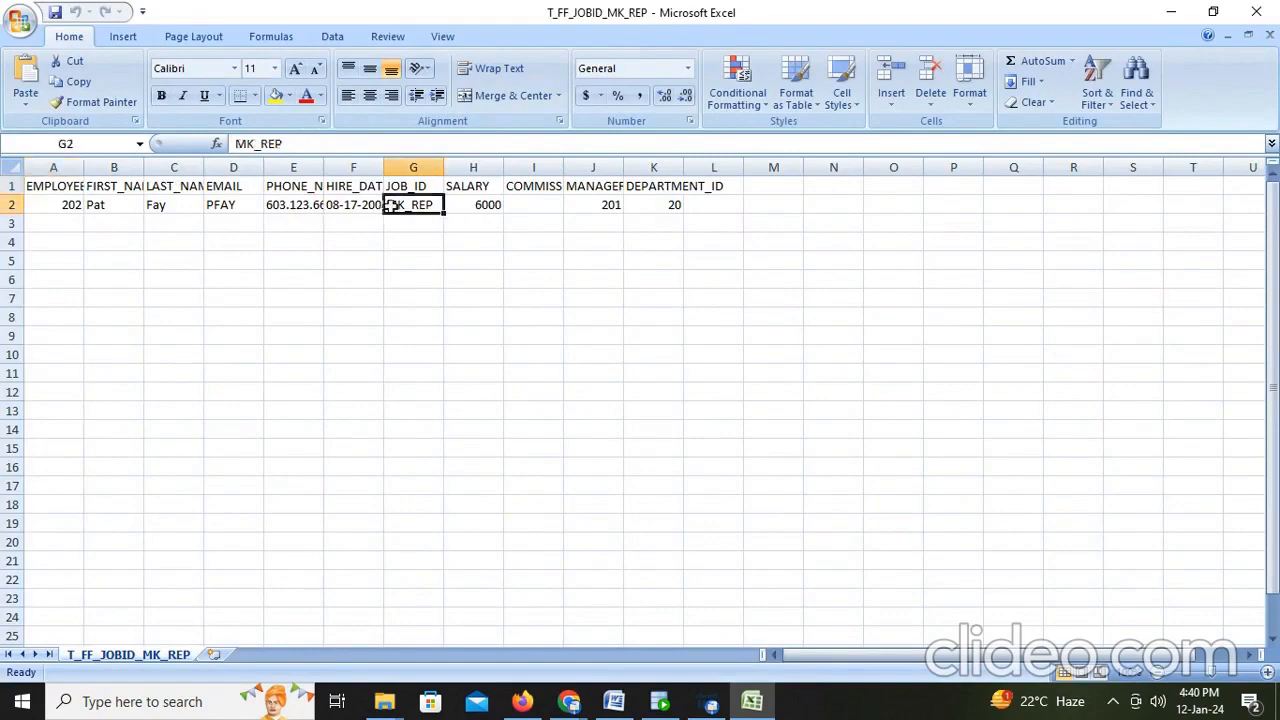
left_click(1256, 12)
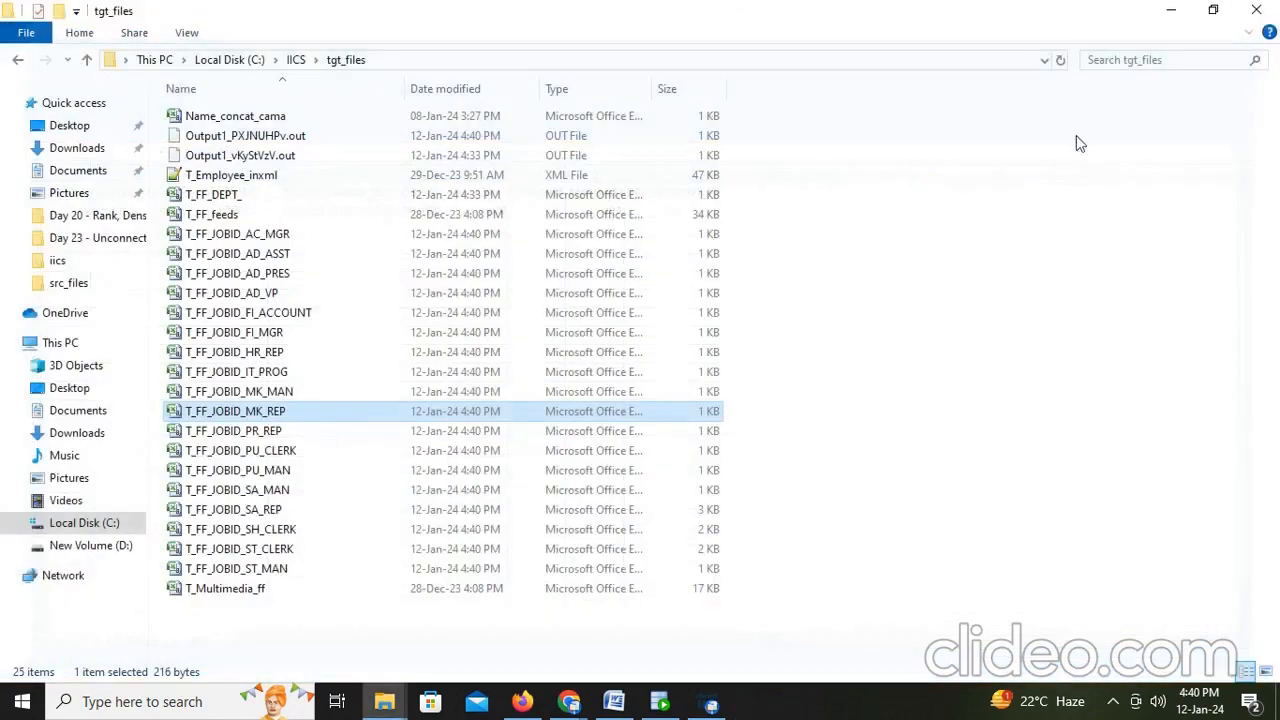
double_click(256, 352)
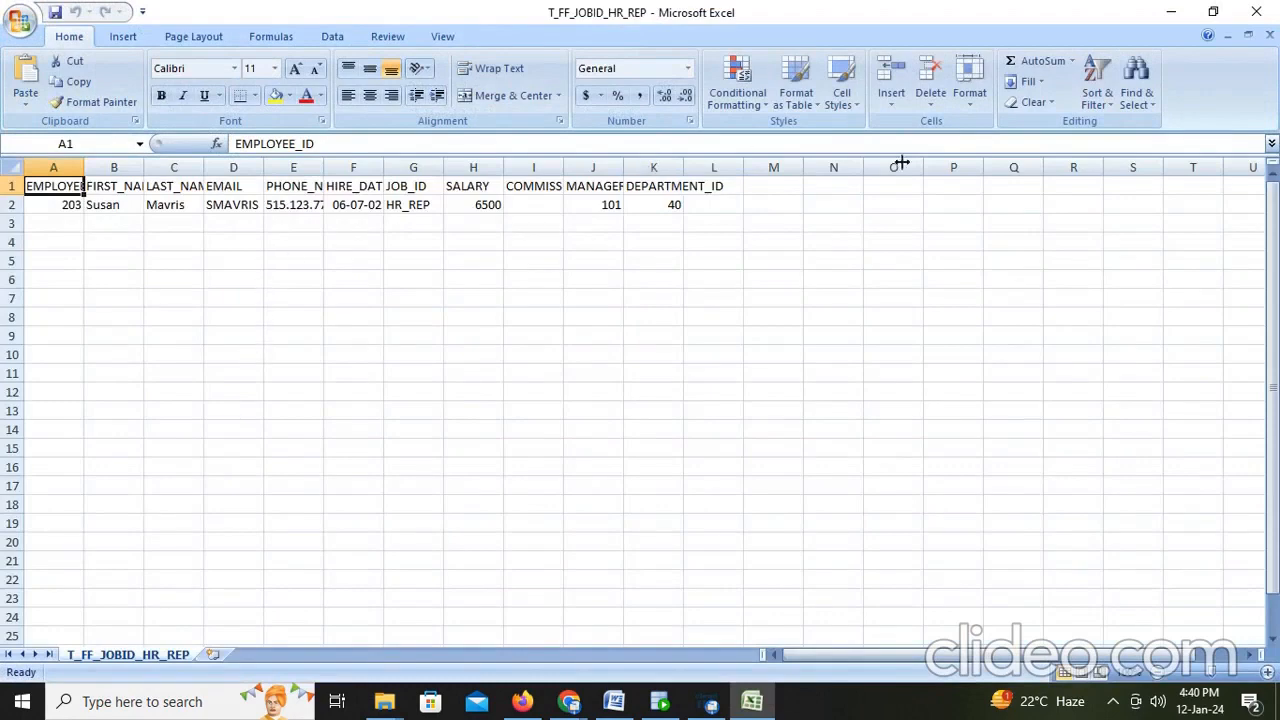
left_click(1256, 12)
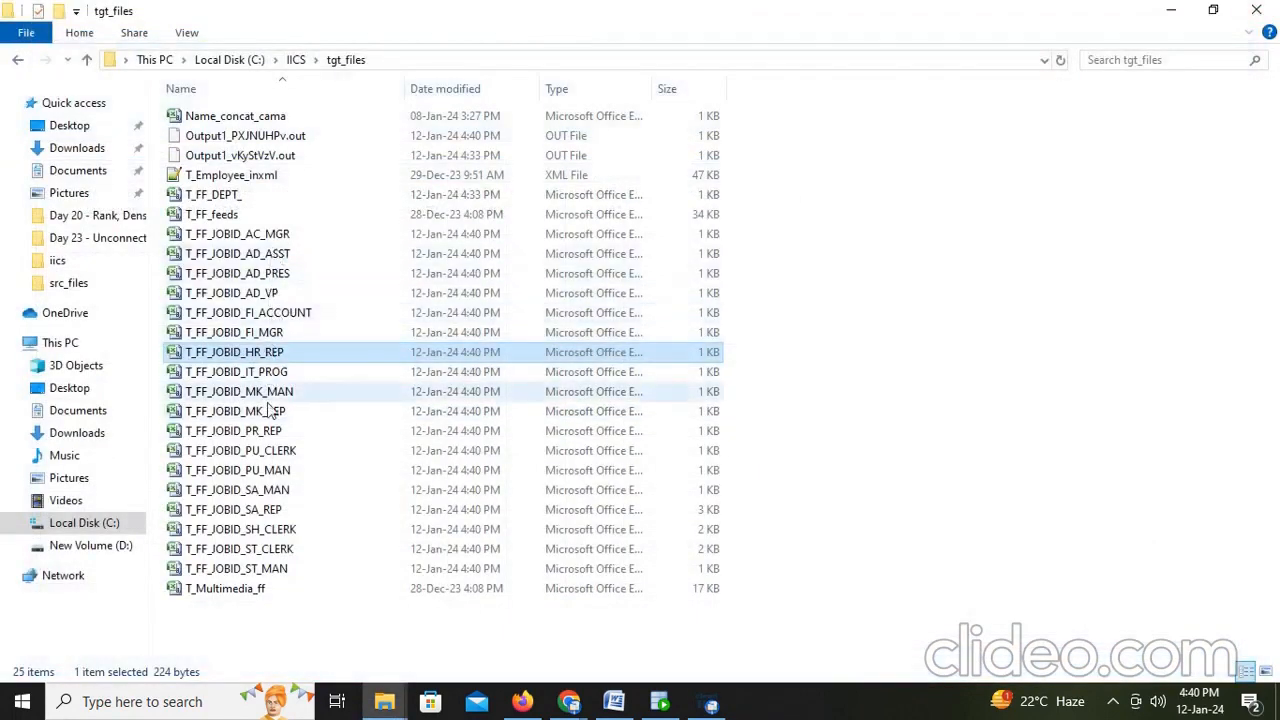
left_click(253, 533)
double_click(250, 532)
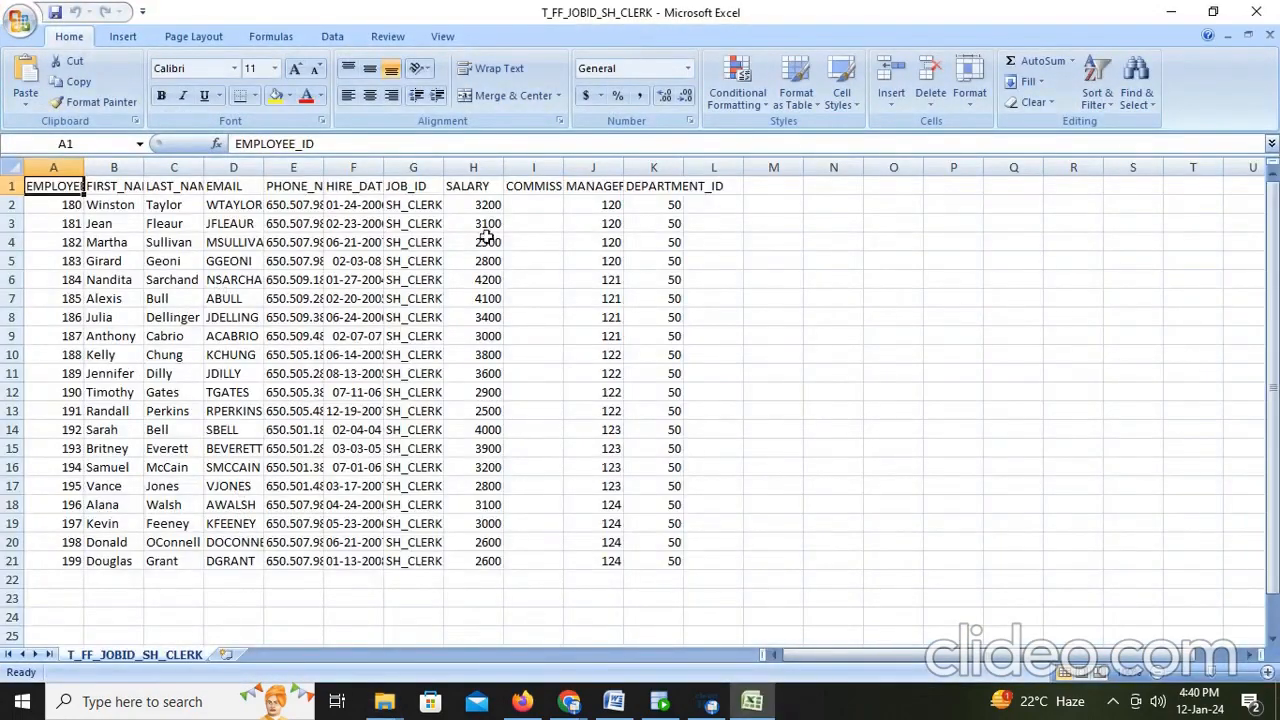
left_click_drag(240, 242, 605, 540)
left_click(1255, 12)
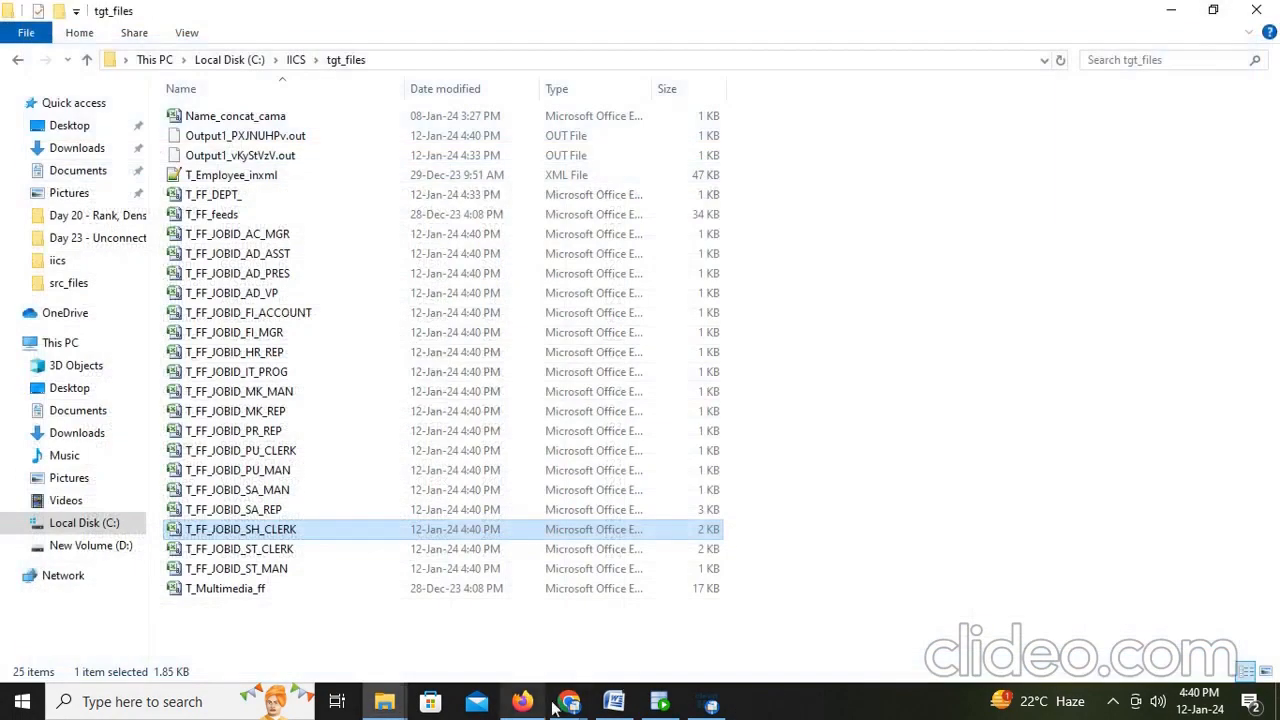
- In the Word notes document, add the line 'WITH JOB ID SEPARATE FILES CREATED'
left_click(613, 700)
key("Return")
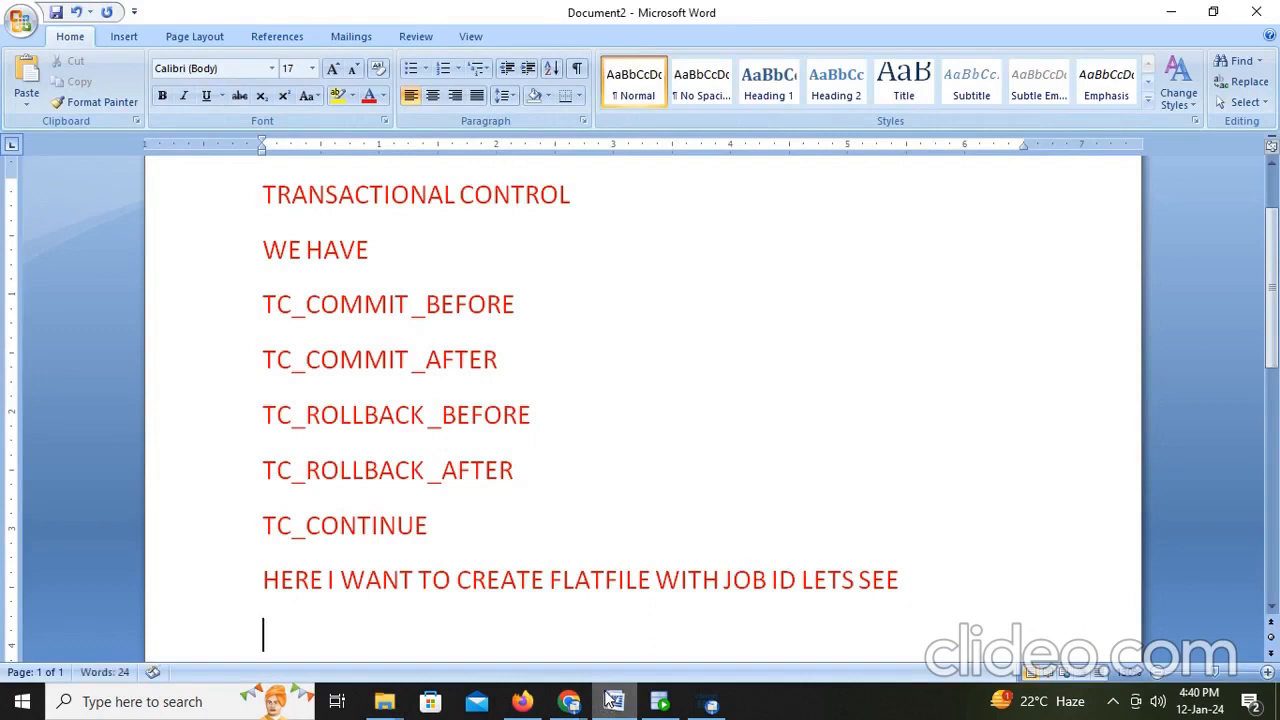
type("WITH JOB")
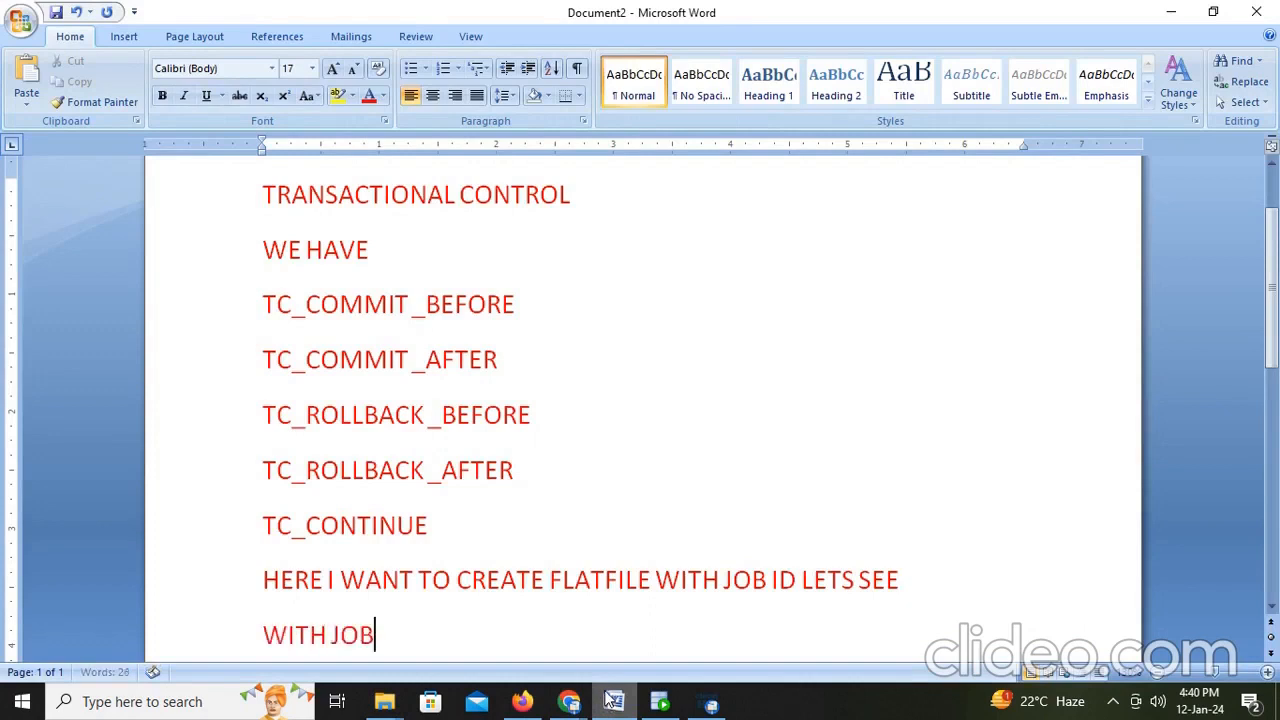
type(" ID SEP")
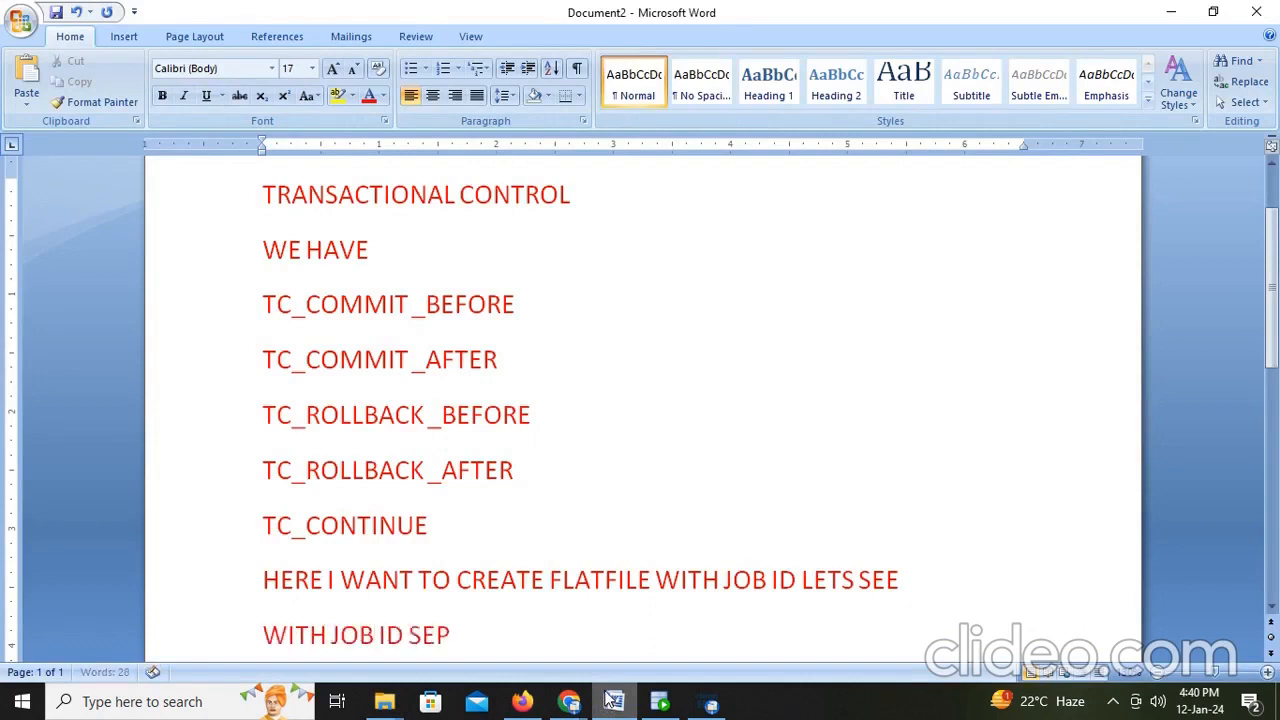
type("E")
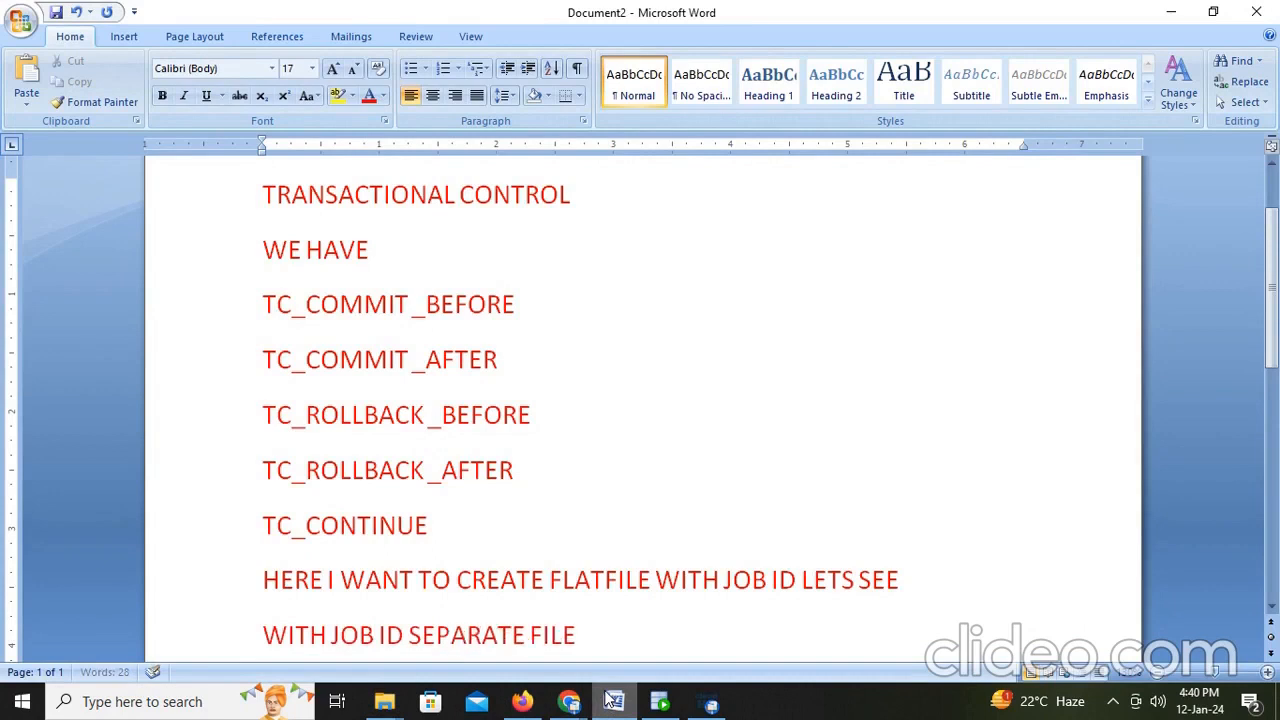
type("RATE FILES CREATED")
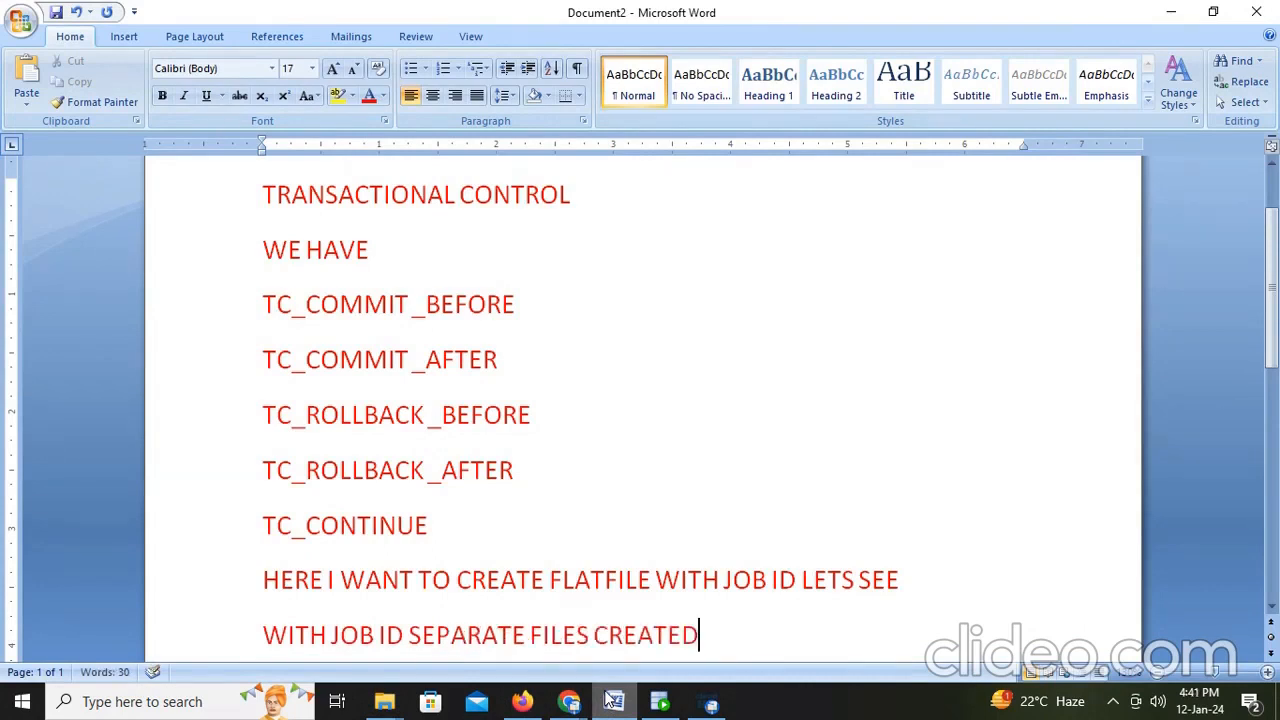
- Add a new line reading 'LIKE AND SUBSCRIBE' below it in the notes
key("Return")
type("LIKE")
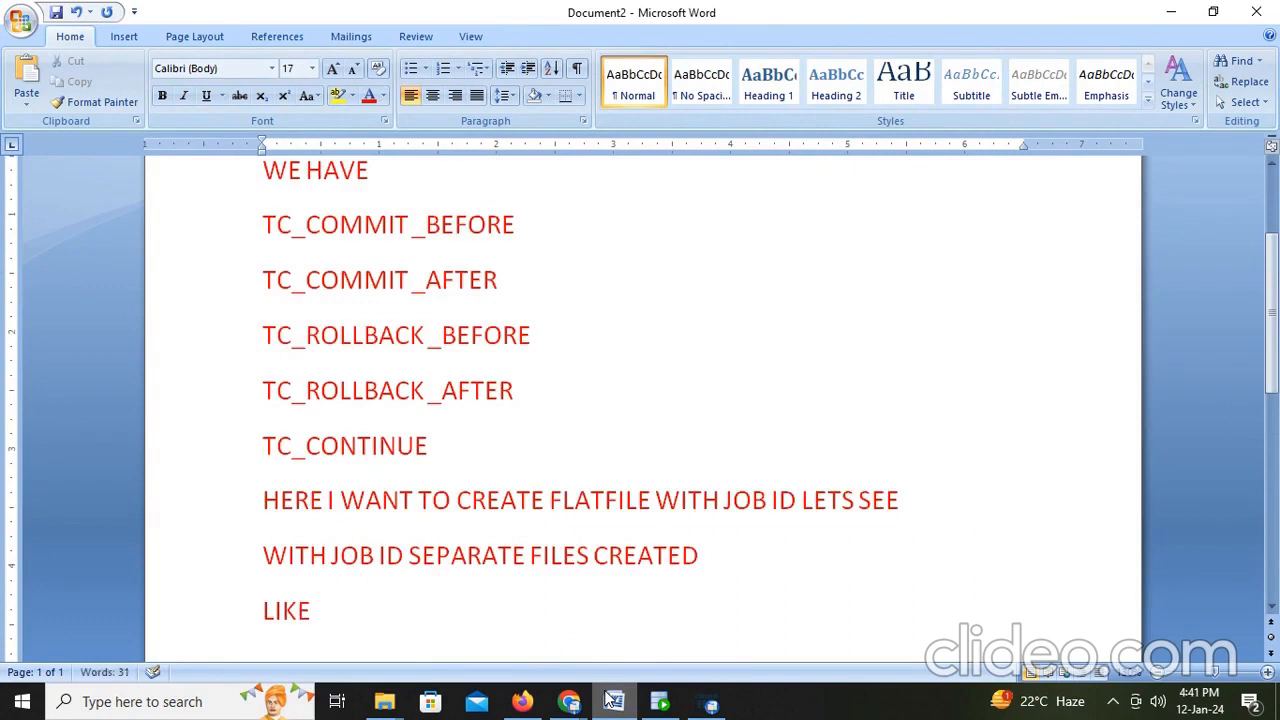
type(" AND SU")
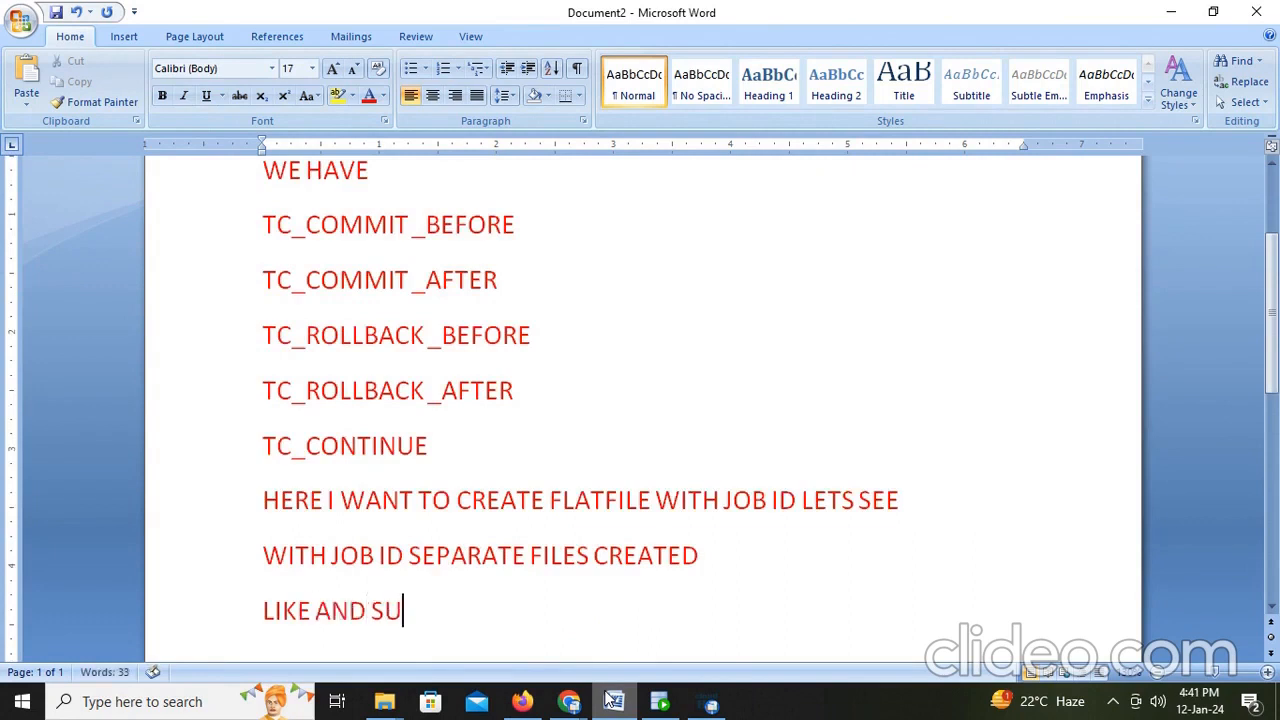
type("BSCRIBE")
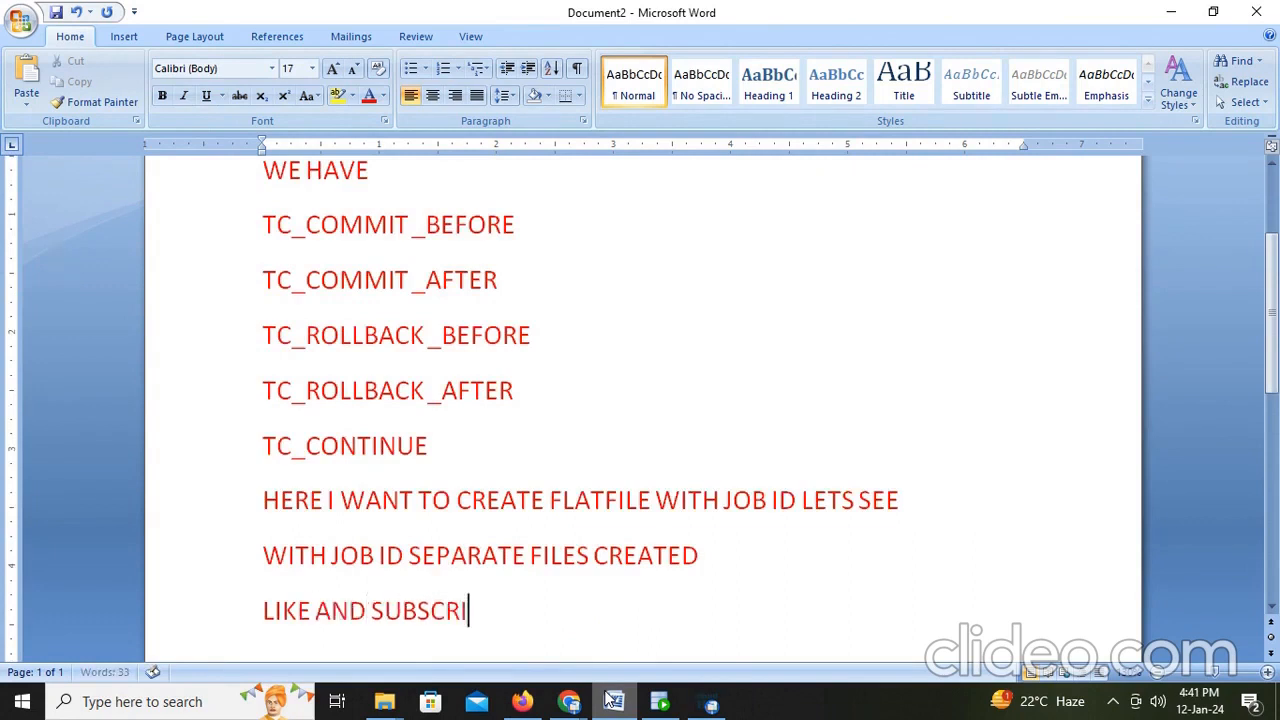
- Start a note in the blank Word document reading 'We are having 4 subjects', referring to the student_marks workbook
left_click(708, 702)
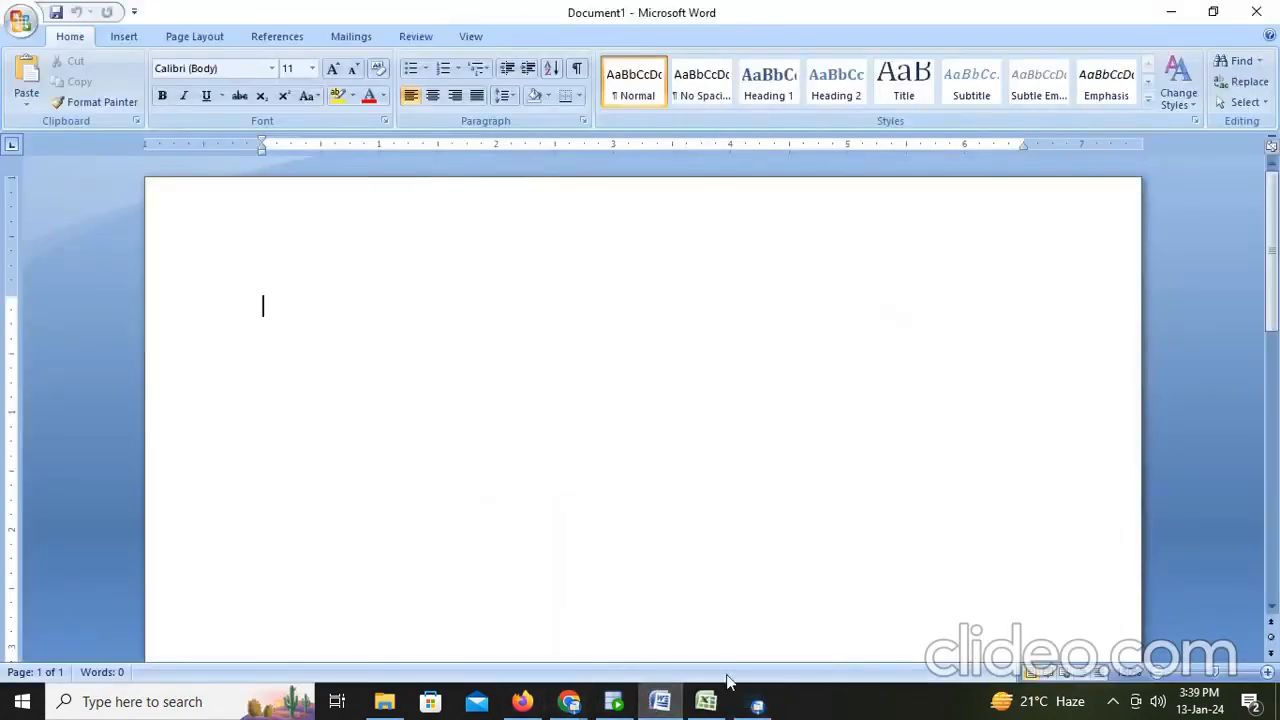
left_click(706, 702)
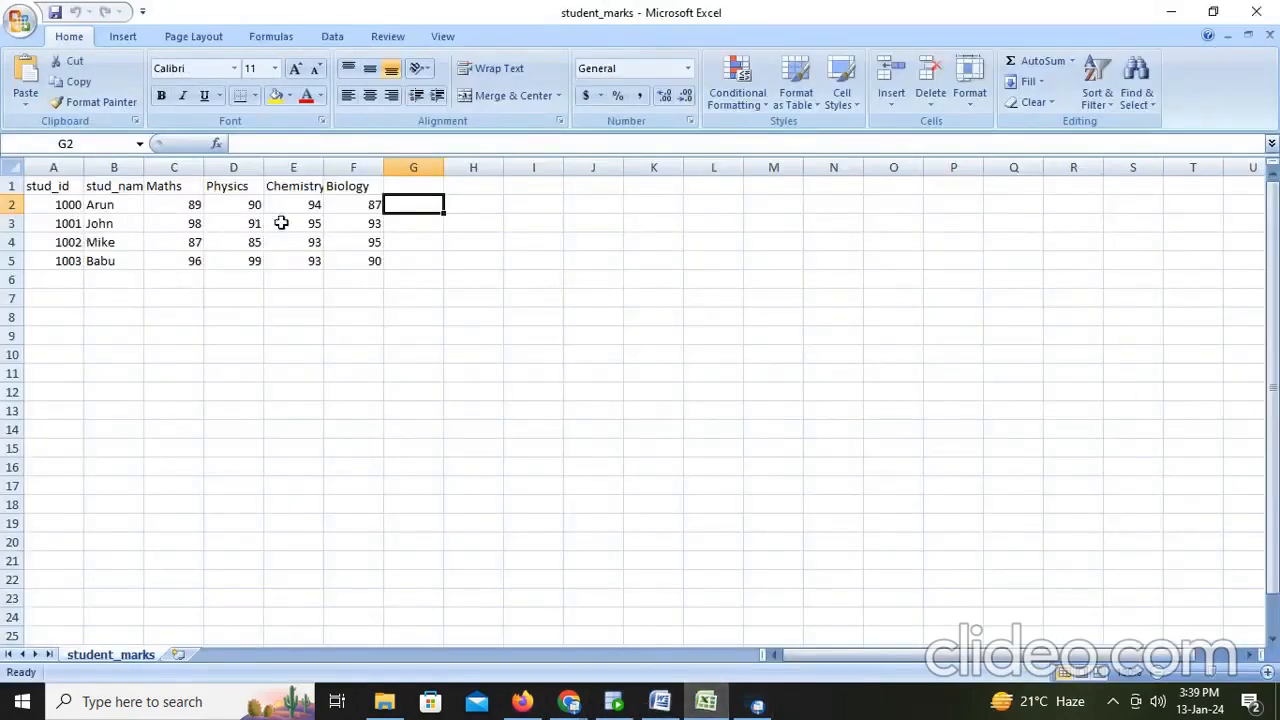
key("alt+Tab")
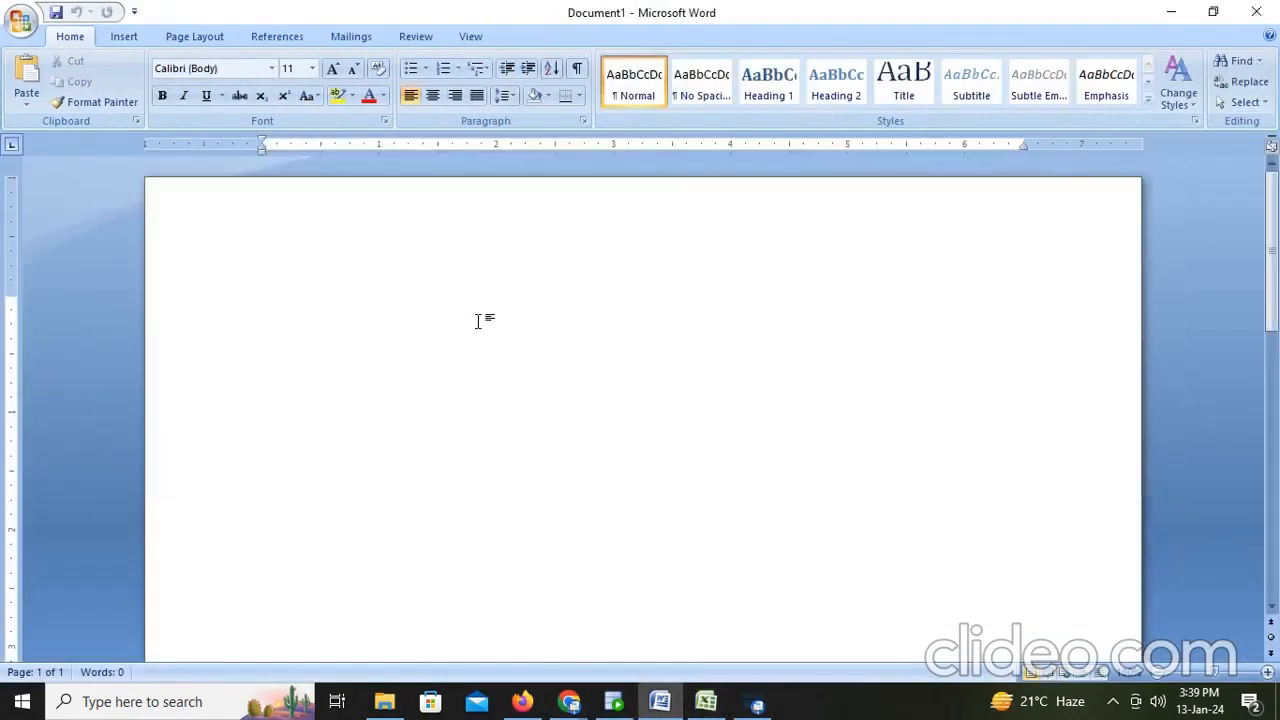
type("We are ha")
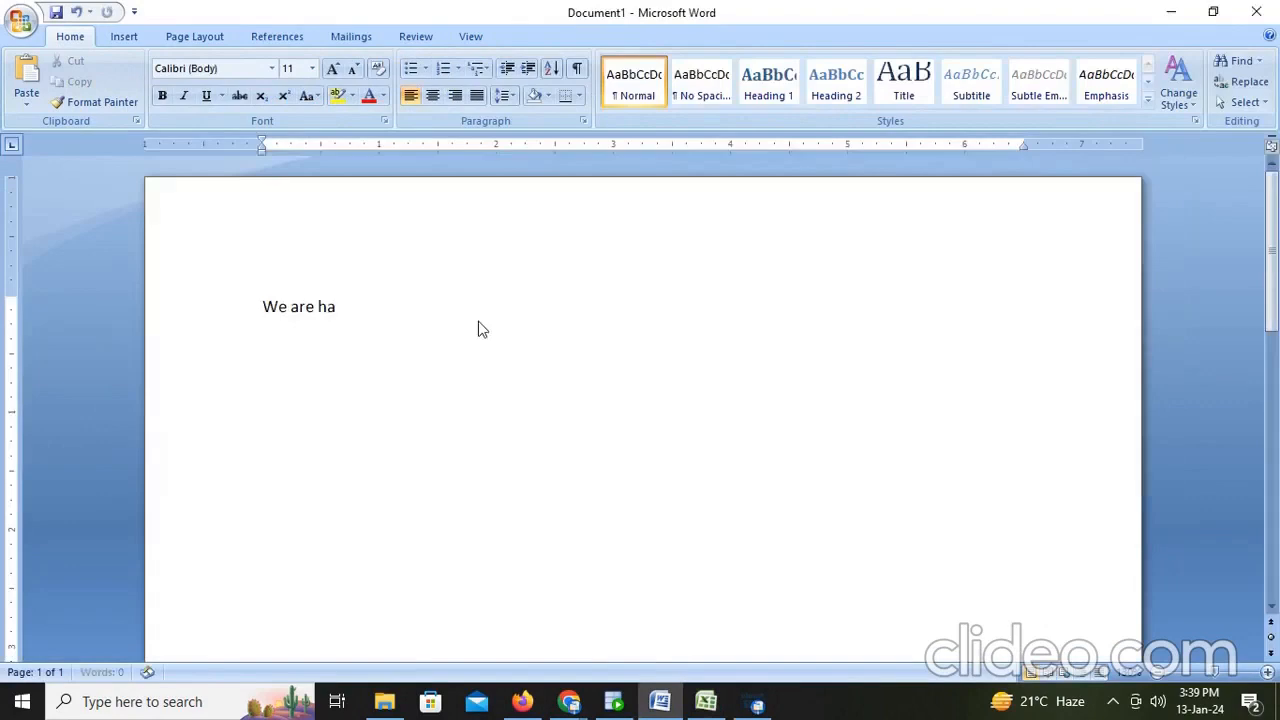
type("ving")
key("alt+Tab")
key("alt+Tab")
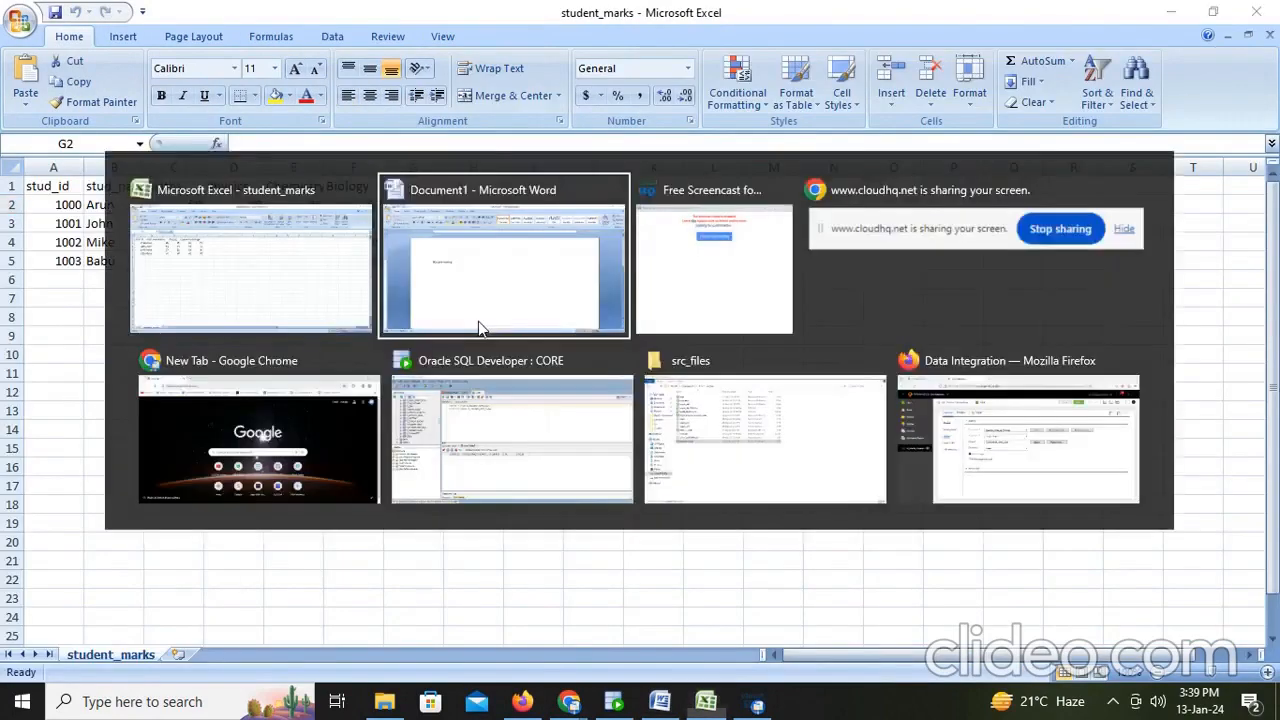
type("4")
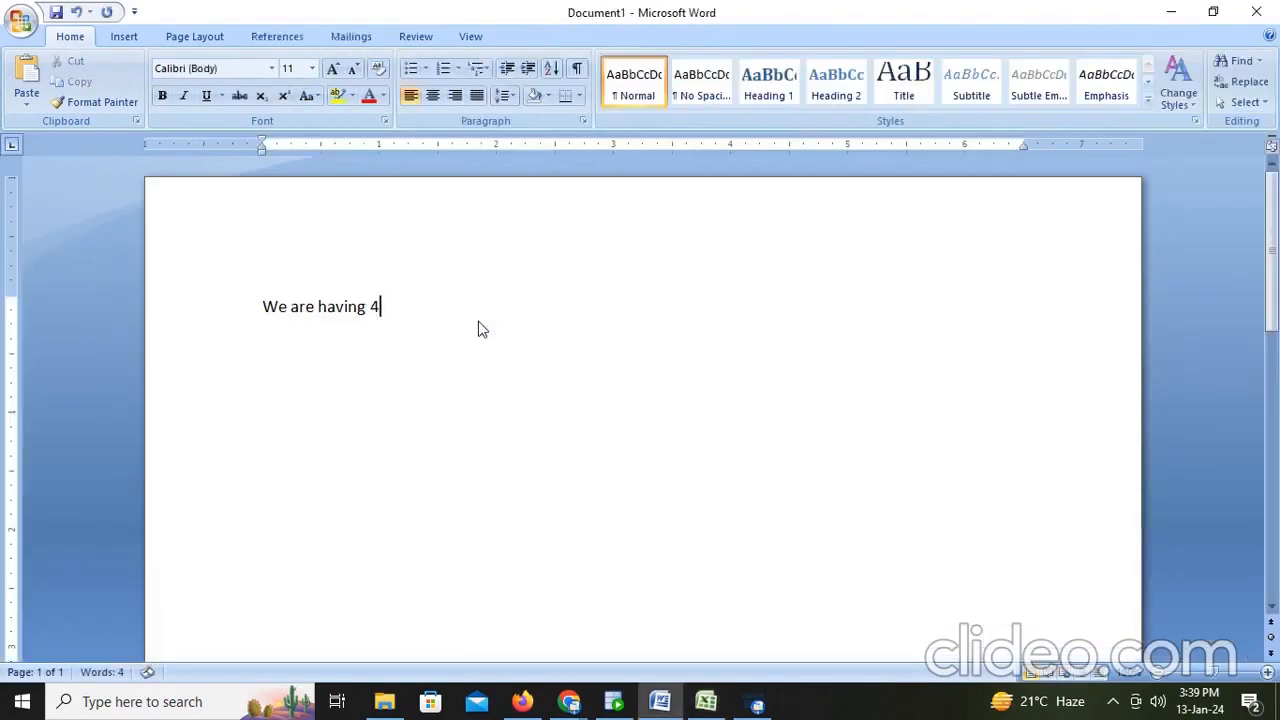
type(" subjects")
key("alt+Tab")
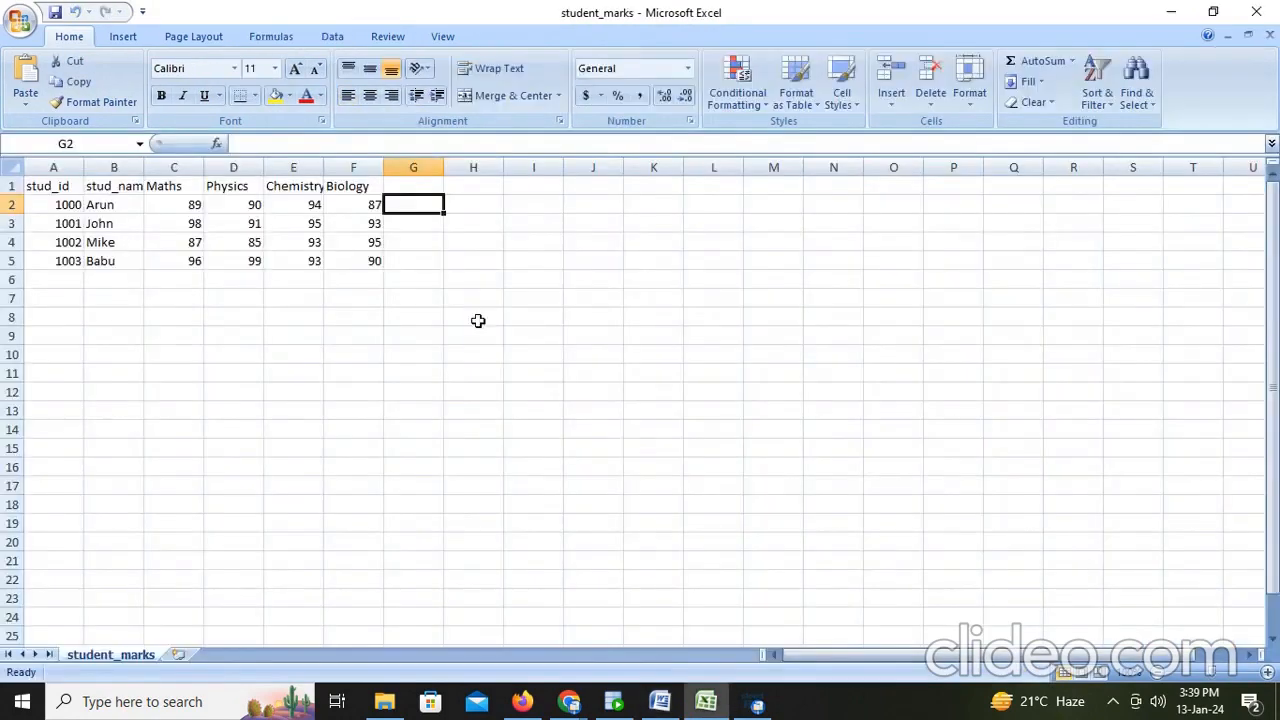
key("alt+Tab")
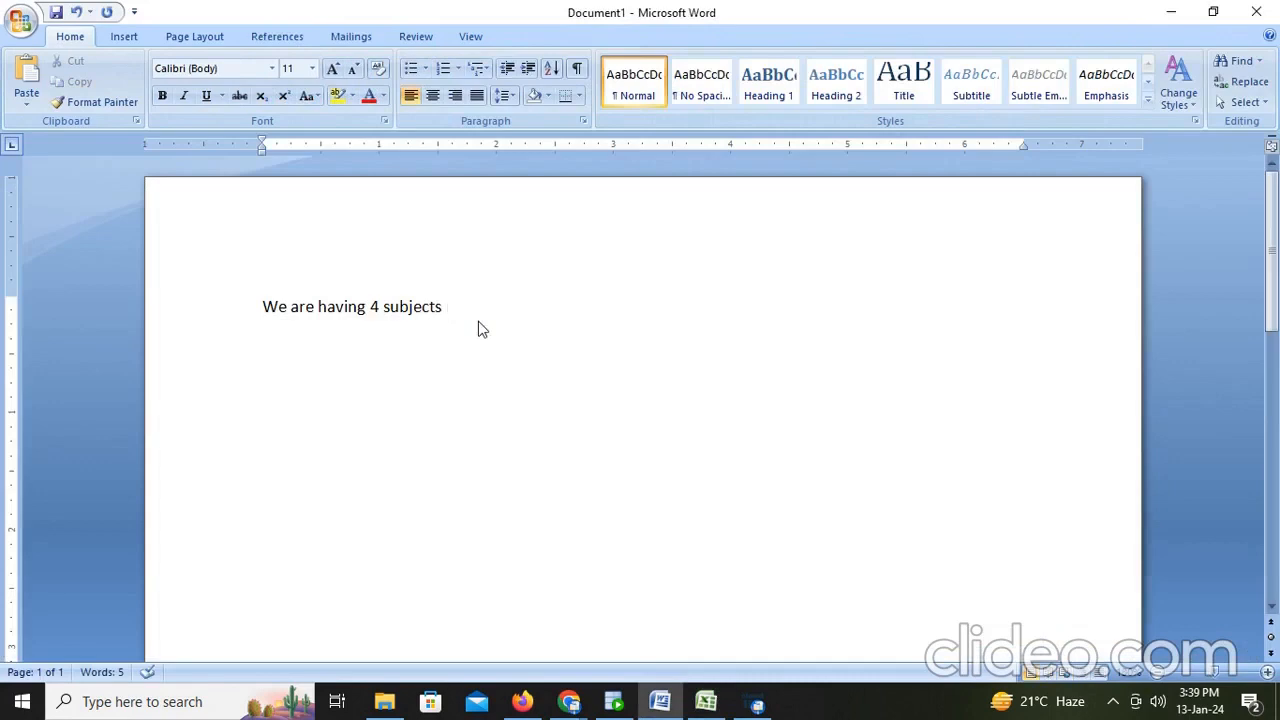
left_click(705, 703)
left_click(702, 711)
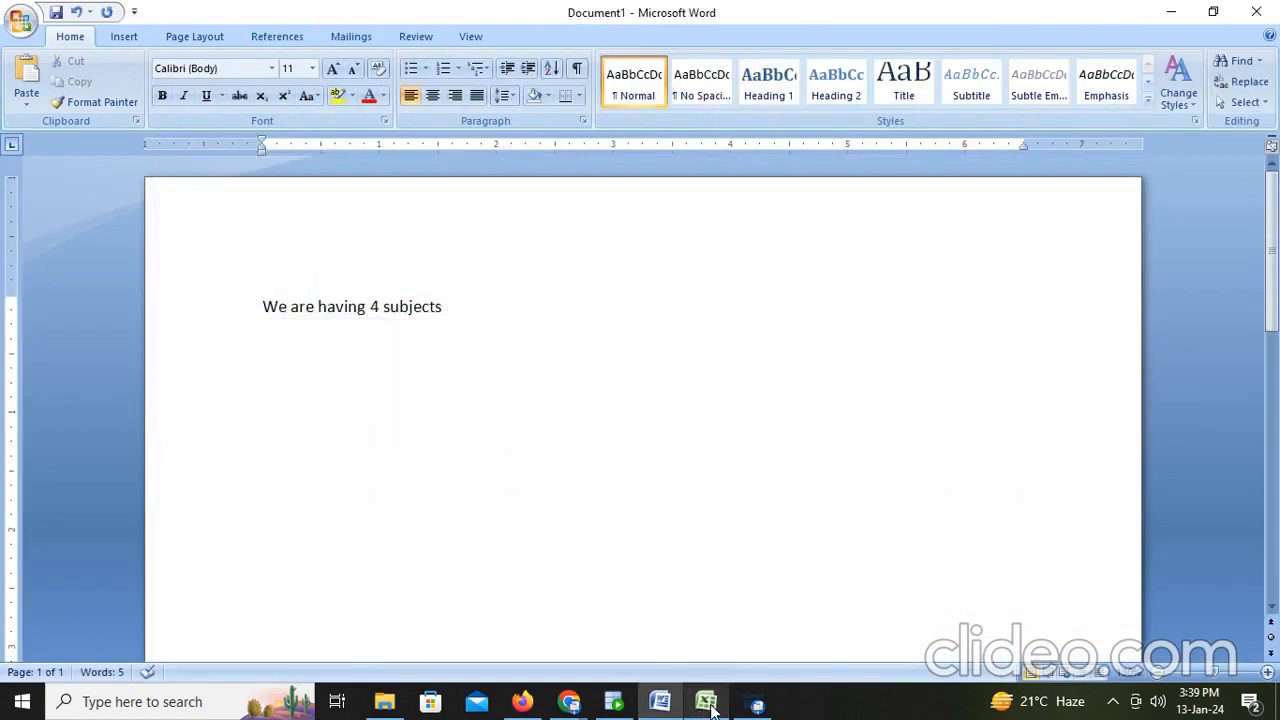
mouse_move(665, 707)
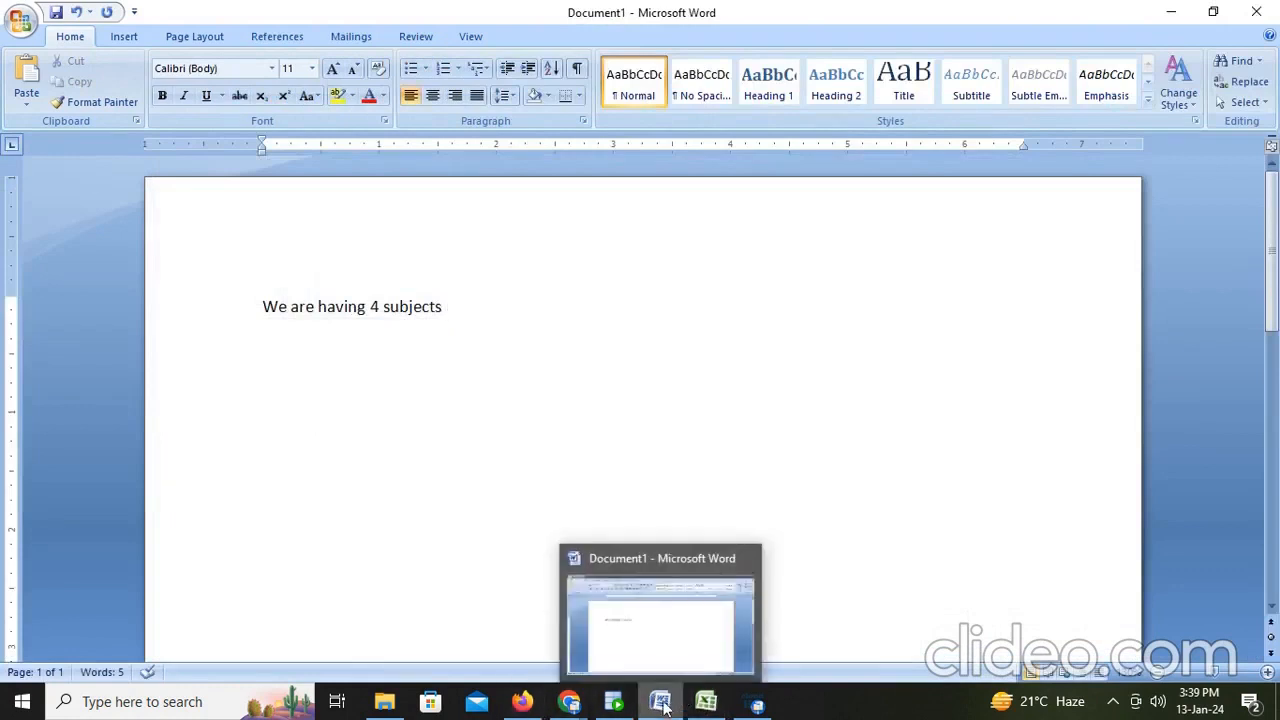
left_click(614, 705)
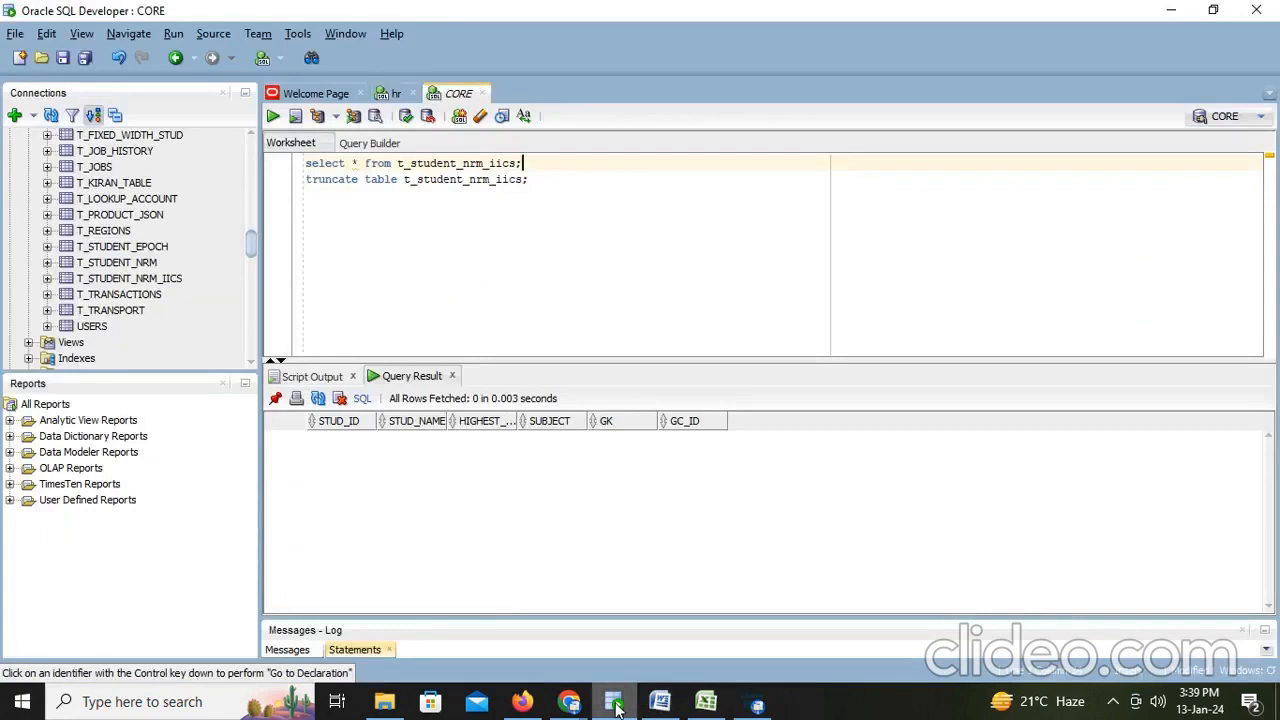
left_click(616, 707)
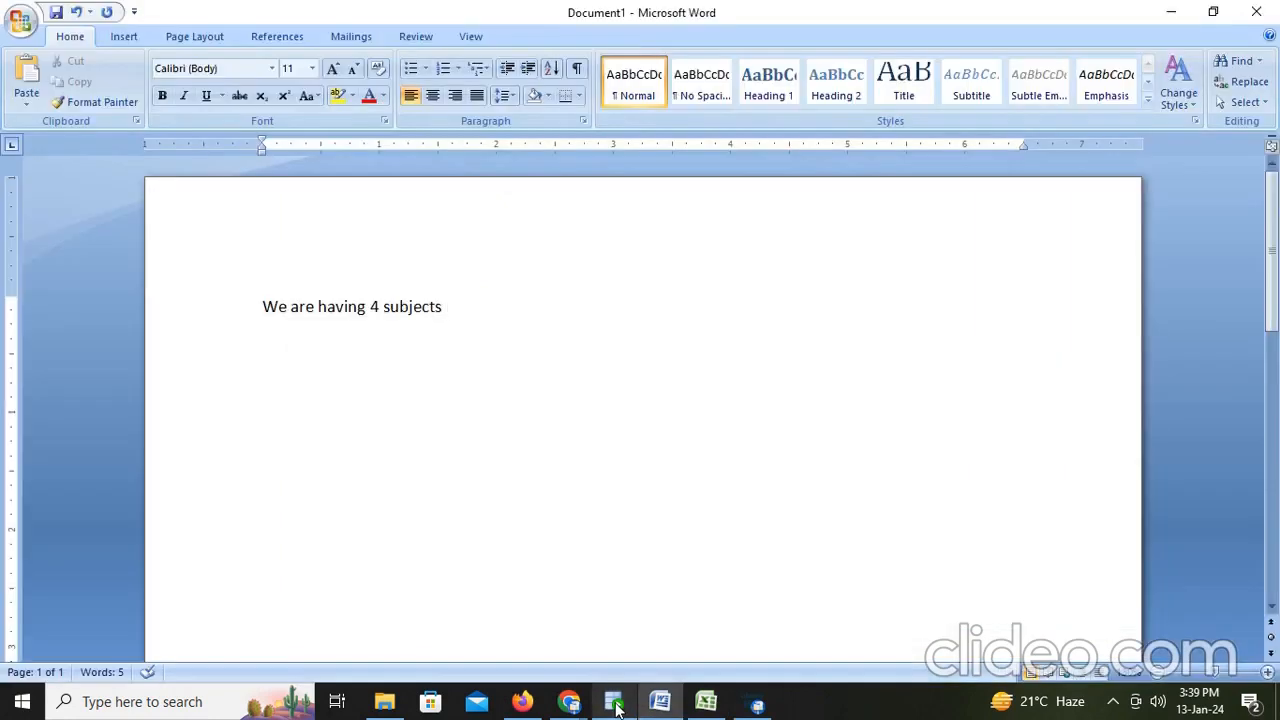
- Complete the line as 'We are having 4 subjects highest marks we find and subject name'
type("highest mar")
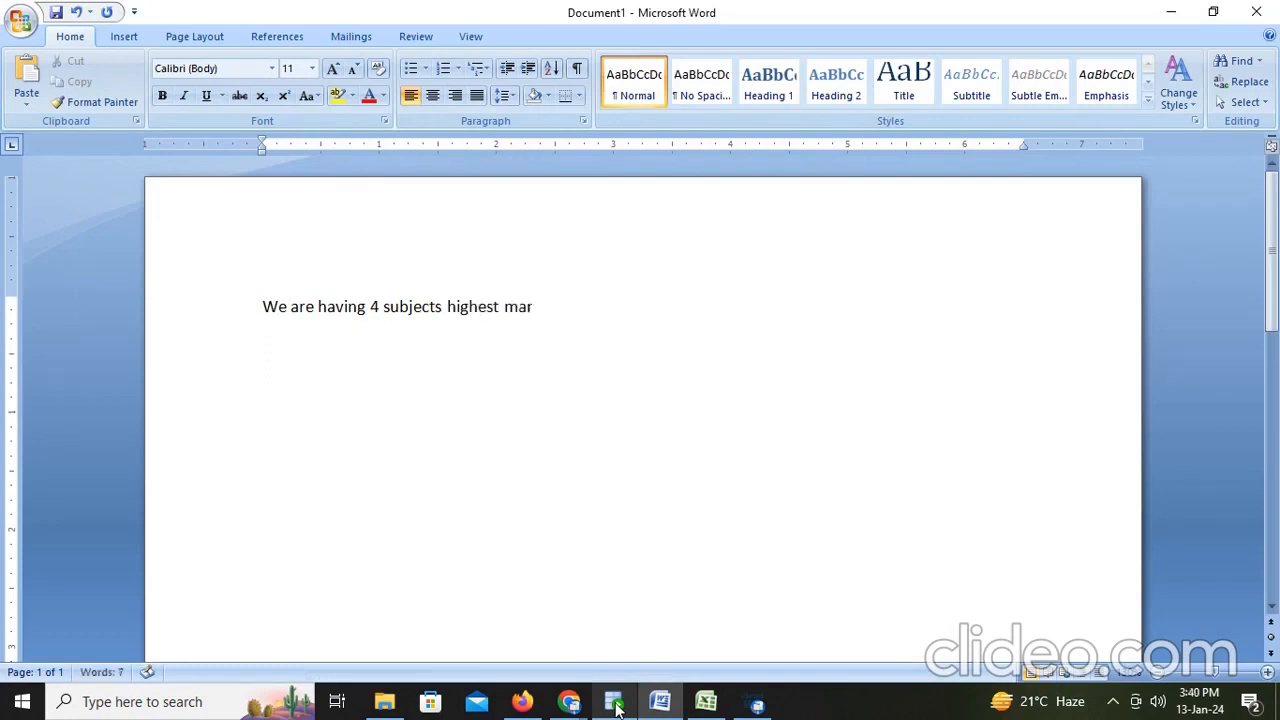
type("ks w")
key("BackSpace")
type("d and sub")
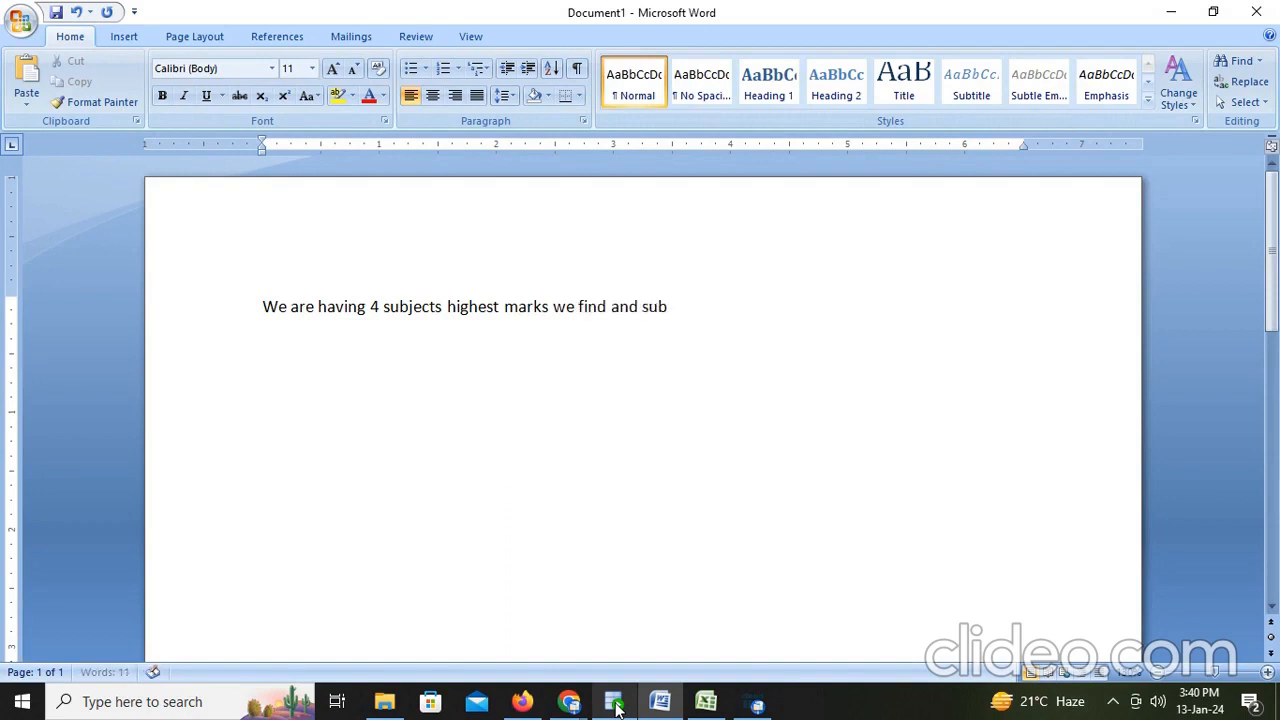
type("ject name")
- Add a new line reading 'For this we are using normailizer'
key("Return")
type("for t")
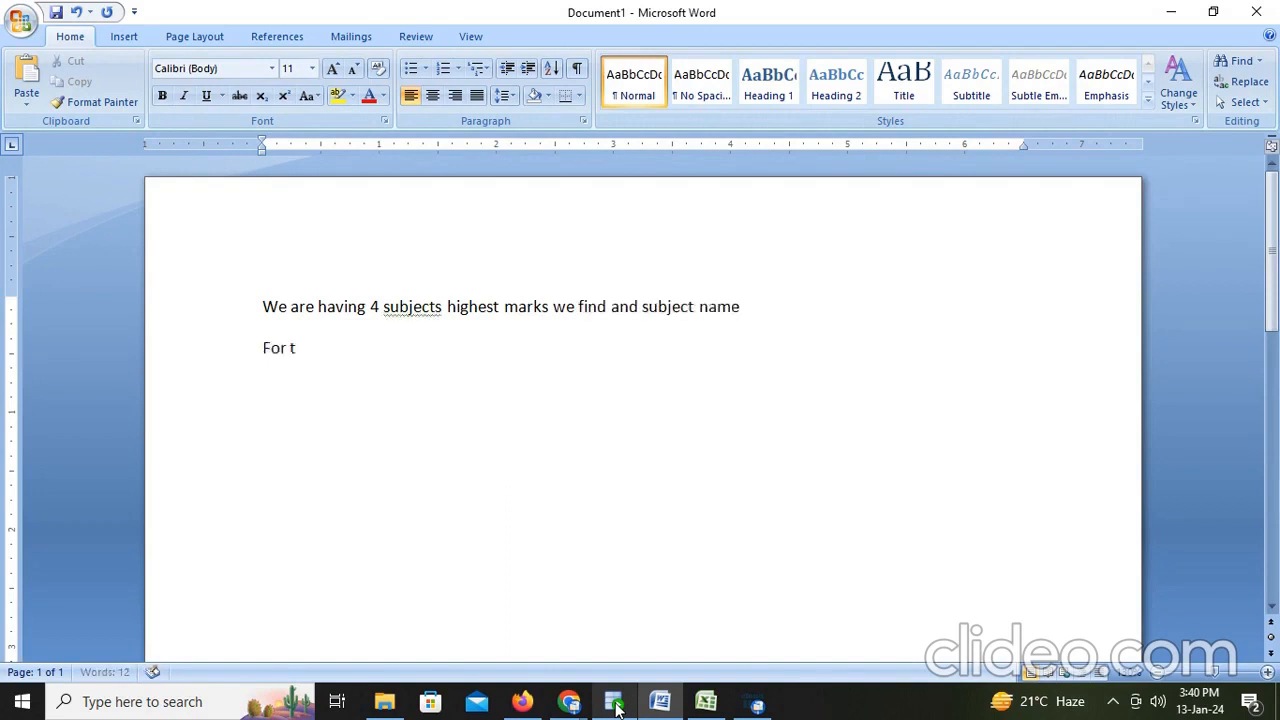
type("his we are using norma")
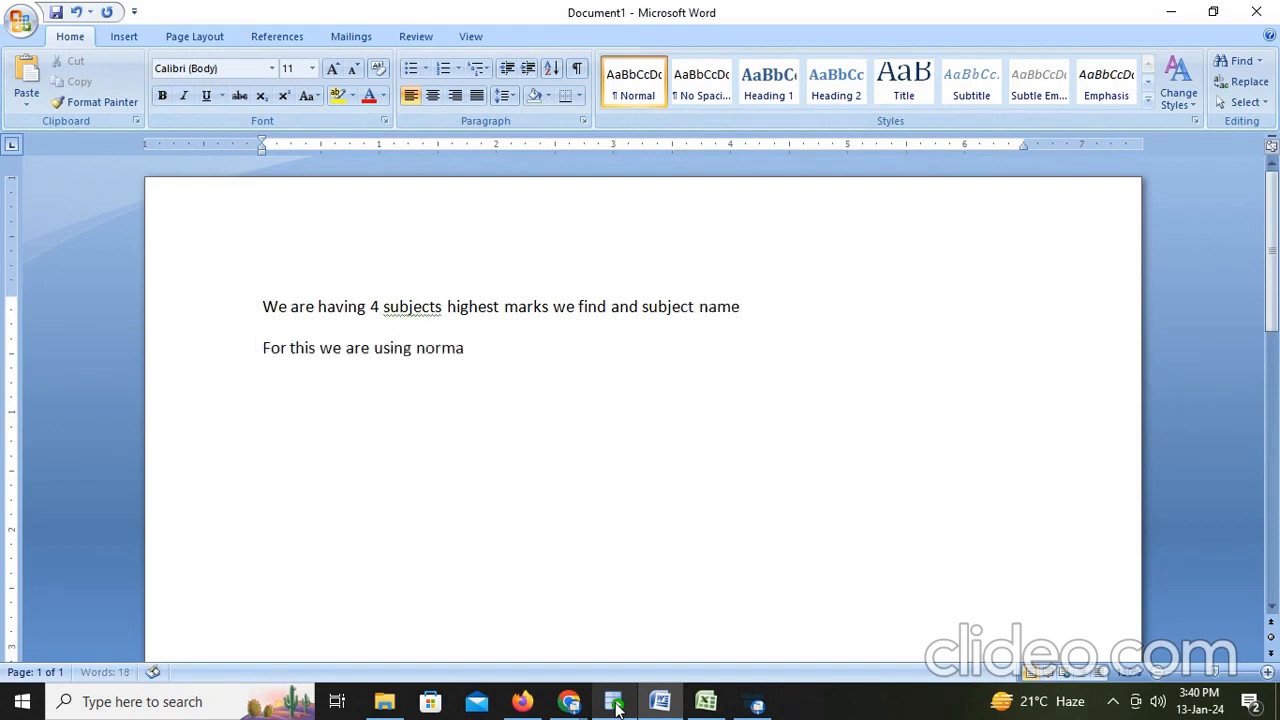
type("ilizer")
- Add a new line reading 'Source Flat file'
key("Return")
type("source F")
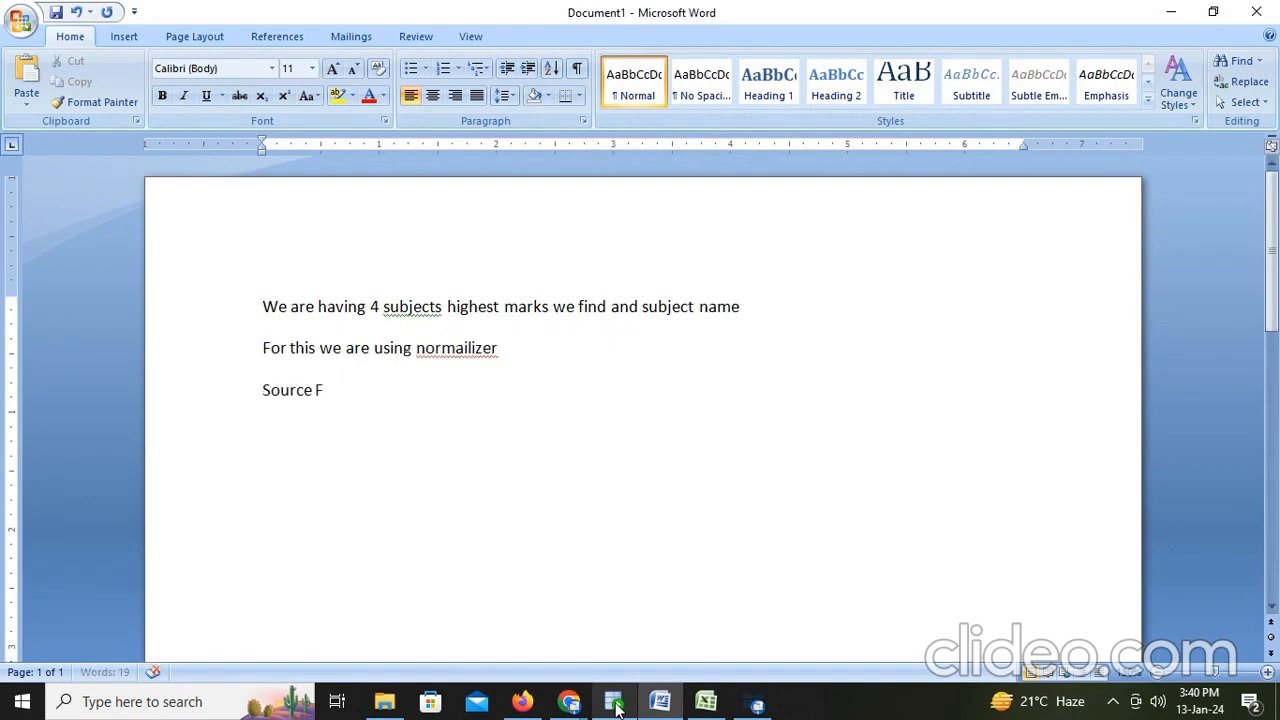
type("lat file")
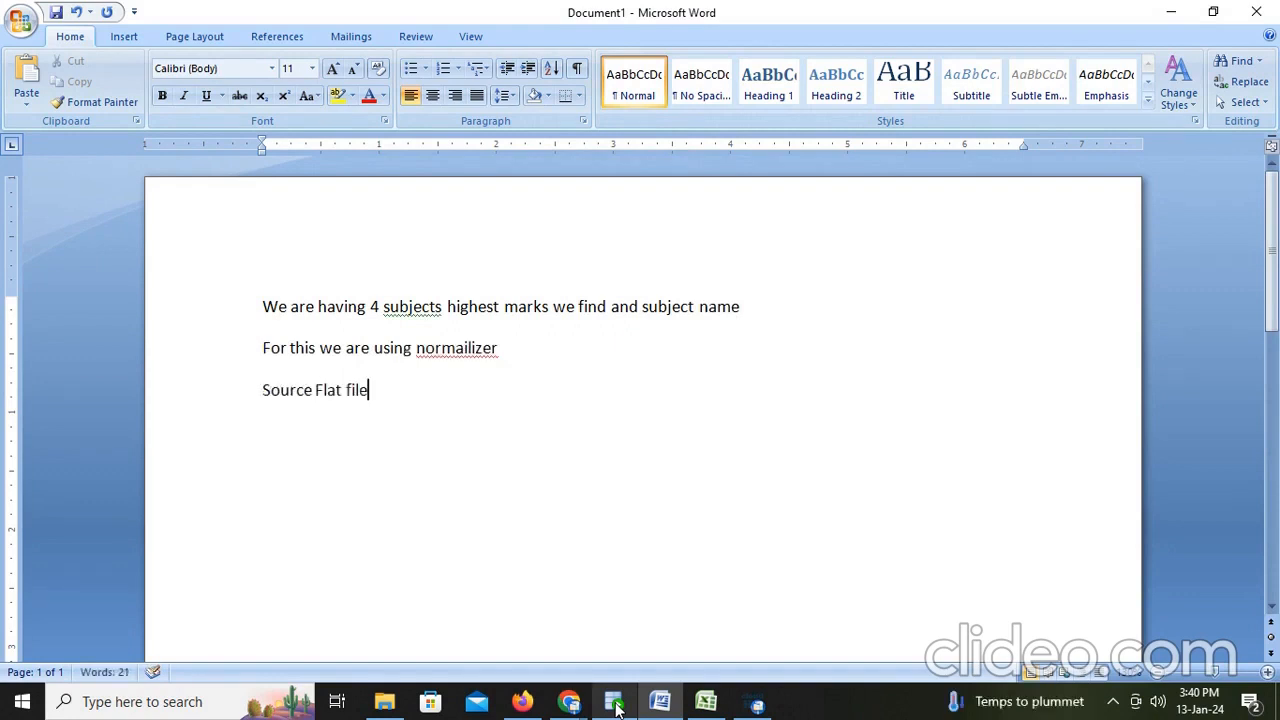
- Switch to Informatica Data Integration and create a new Mapping asset
left_click(531, 704)
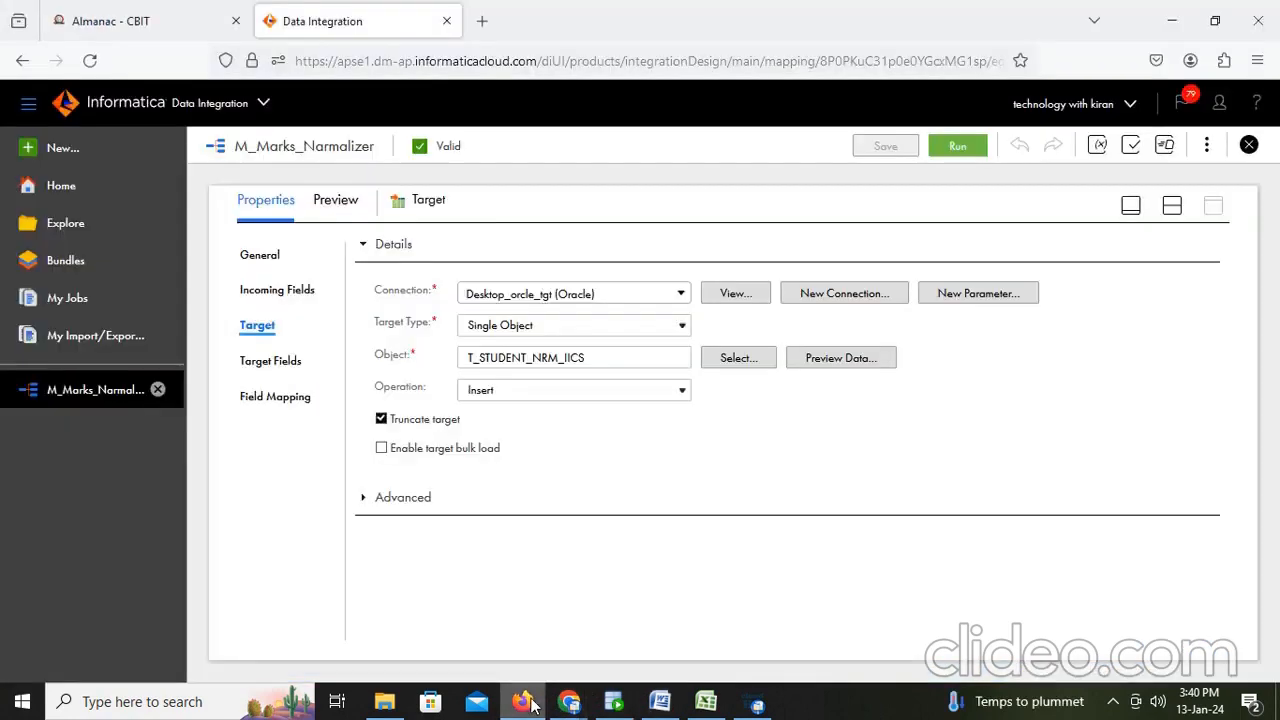
left_click(52, 148)
left_click(301, 274)
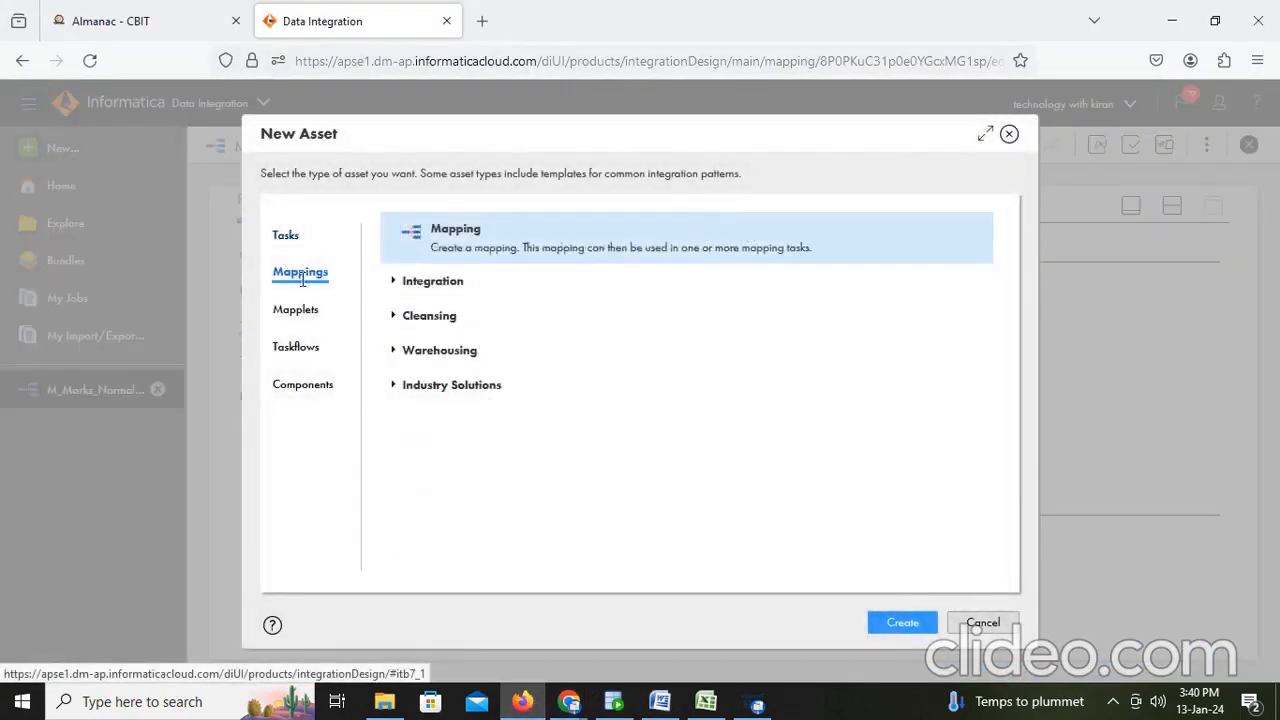
left_click(903, 623)
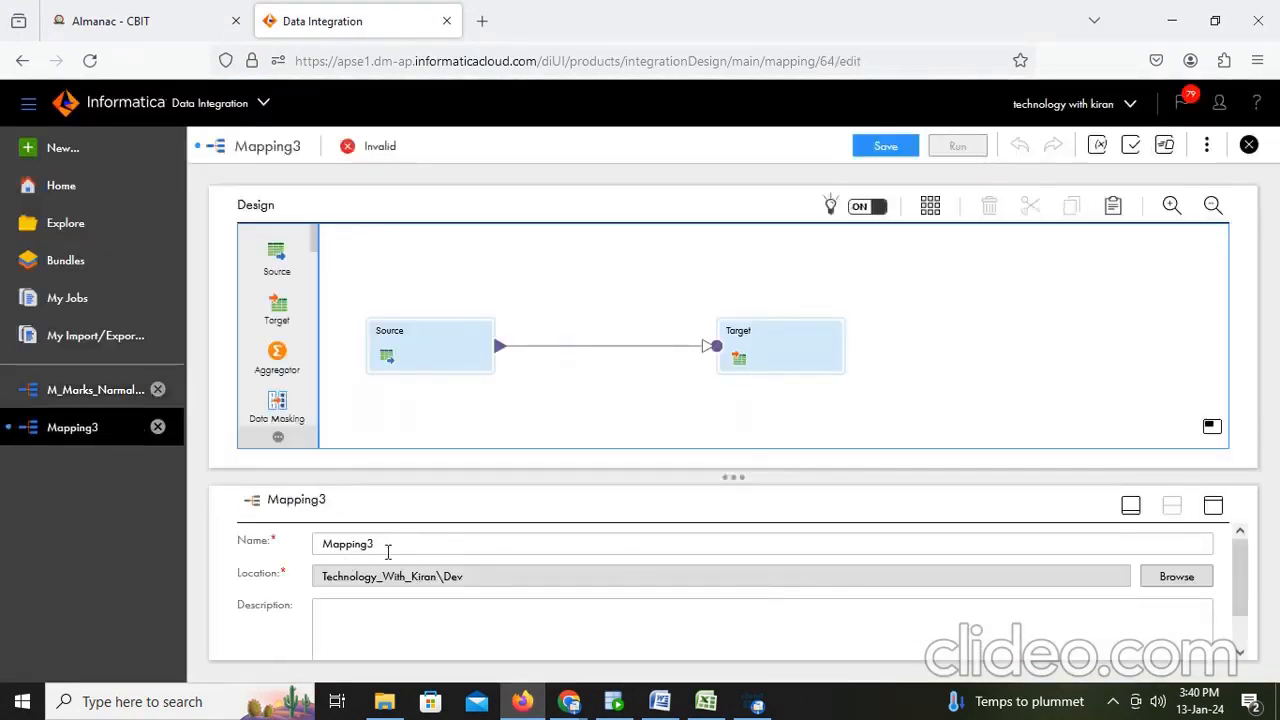
- Rename the mapping to M_HighestMarks_Subject_Normalizer
left_click(406, 542)
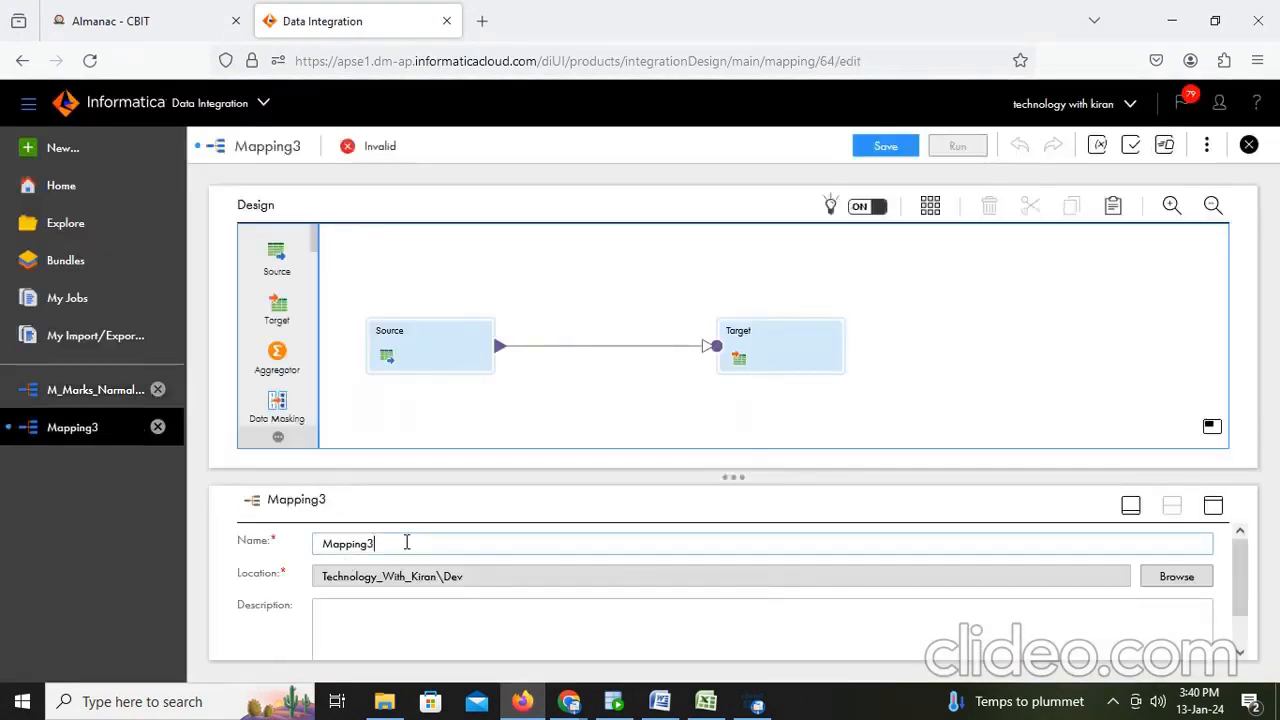
key("BackSpace")
key("BackSpace")
key("BackSpace")
type("_Higher")
type("Marks_Subject_Normalizer")
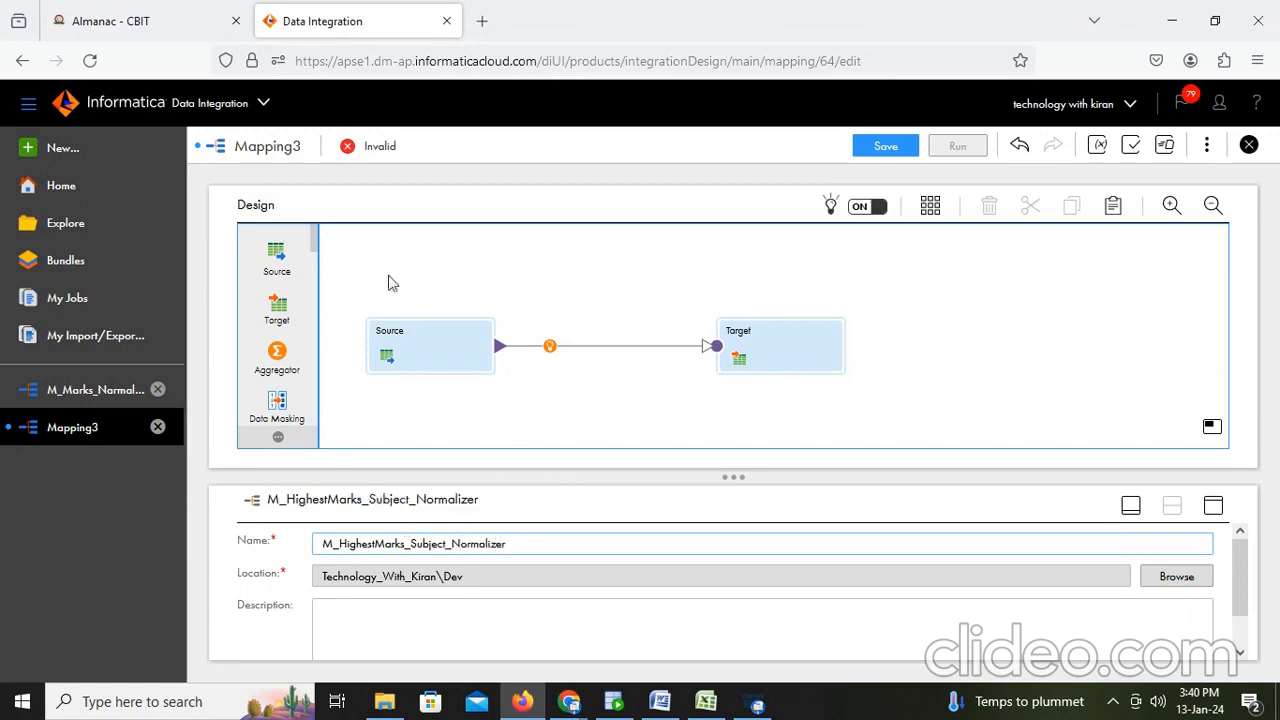
- Set the Source to the FF_Src flat file connection with object student_marks.csv and preview its data
left_click(435, 341)
left_click(1213, 506)
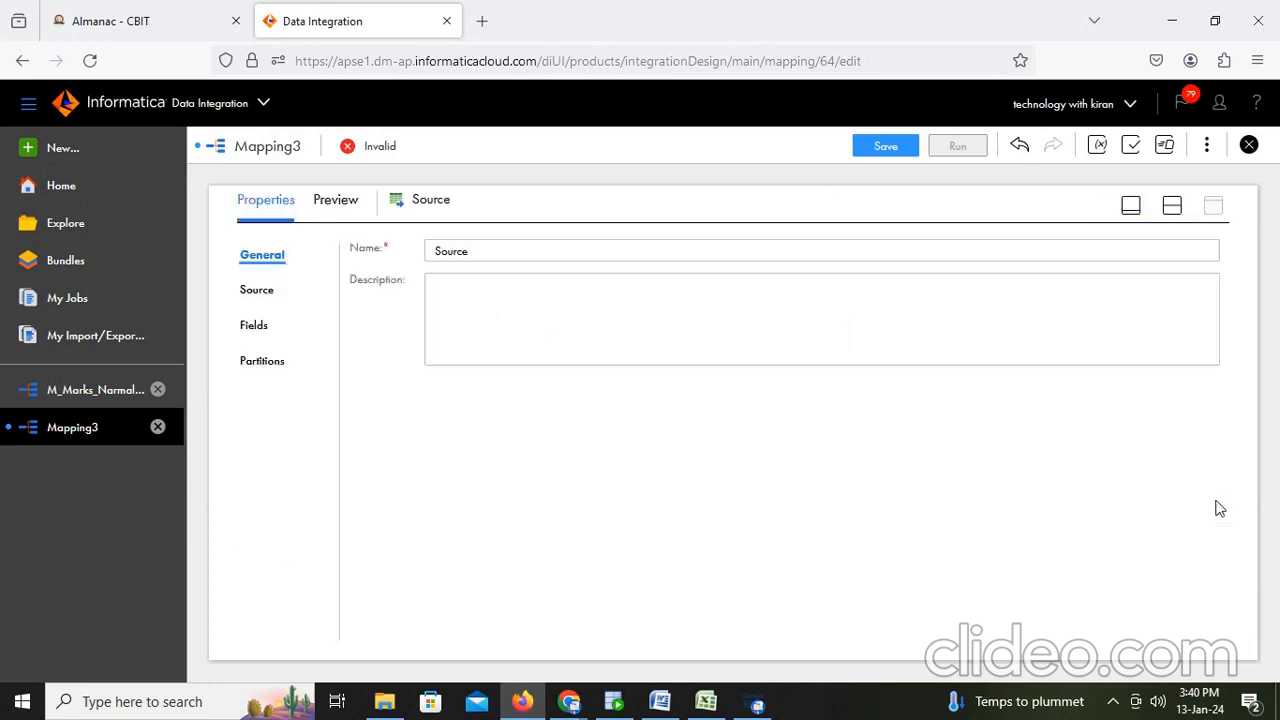
left_click(256, 290)
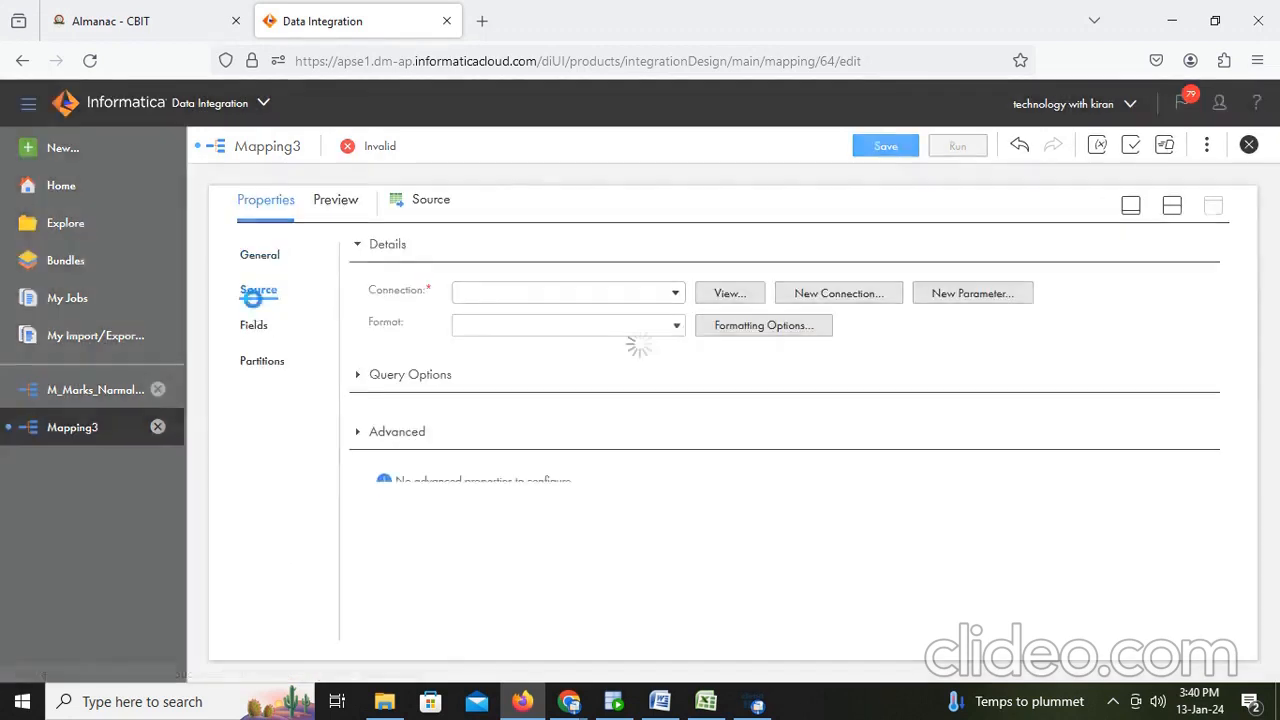
left_click(600, 296)
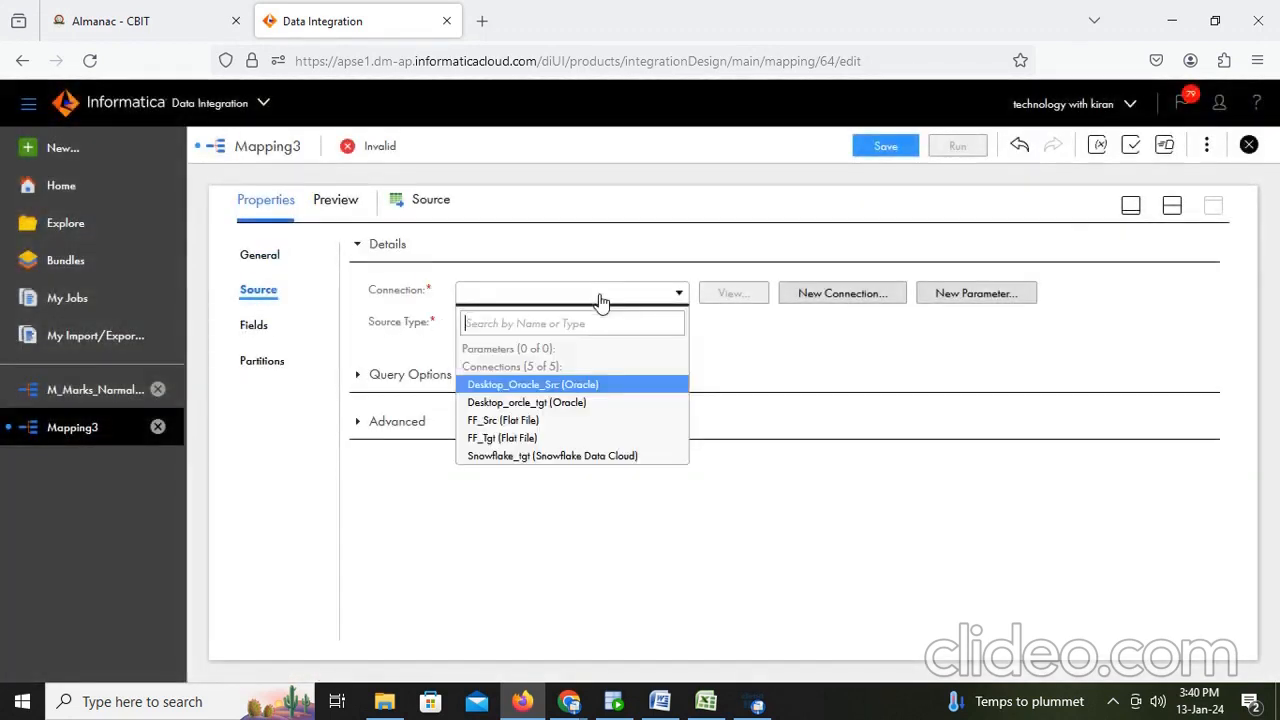
left_click(540, 420)
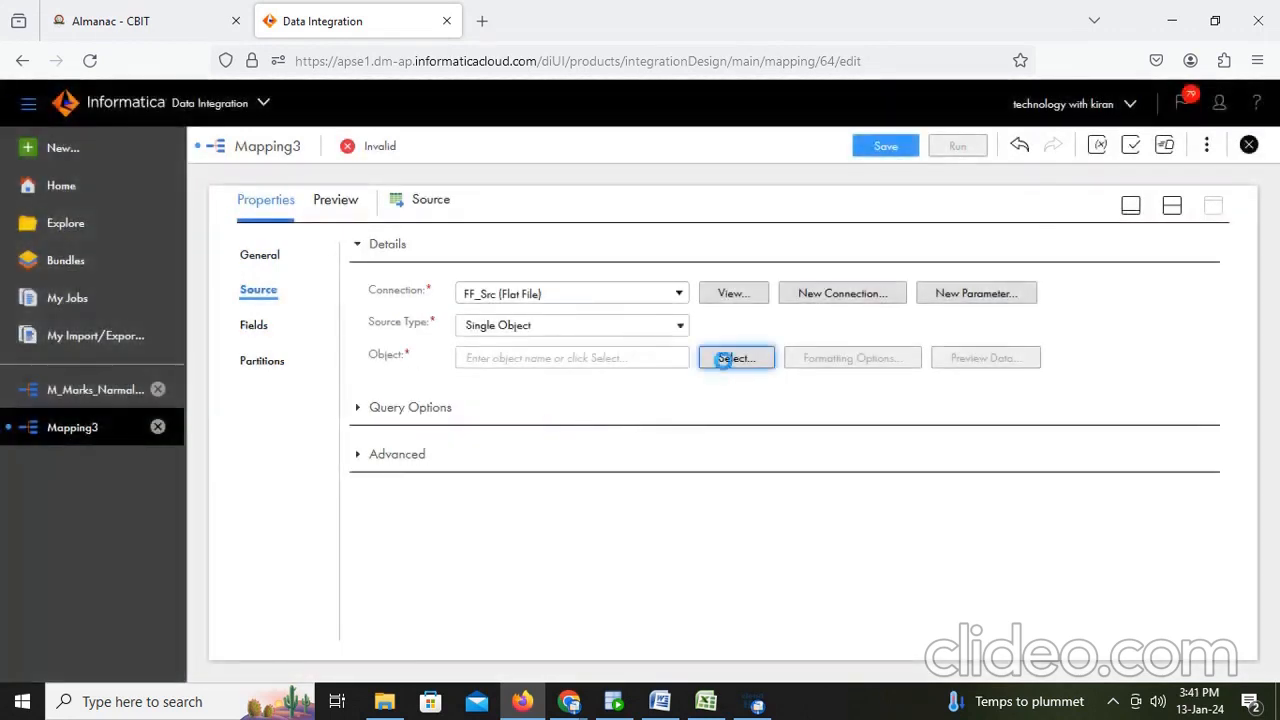
left_click(722, 359)
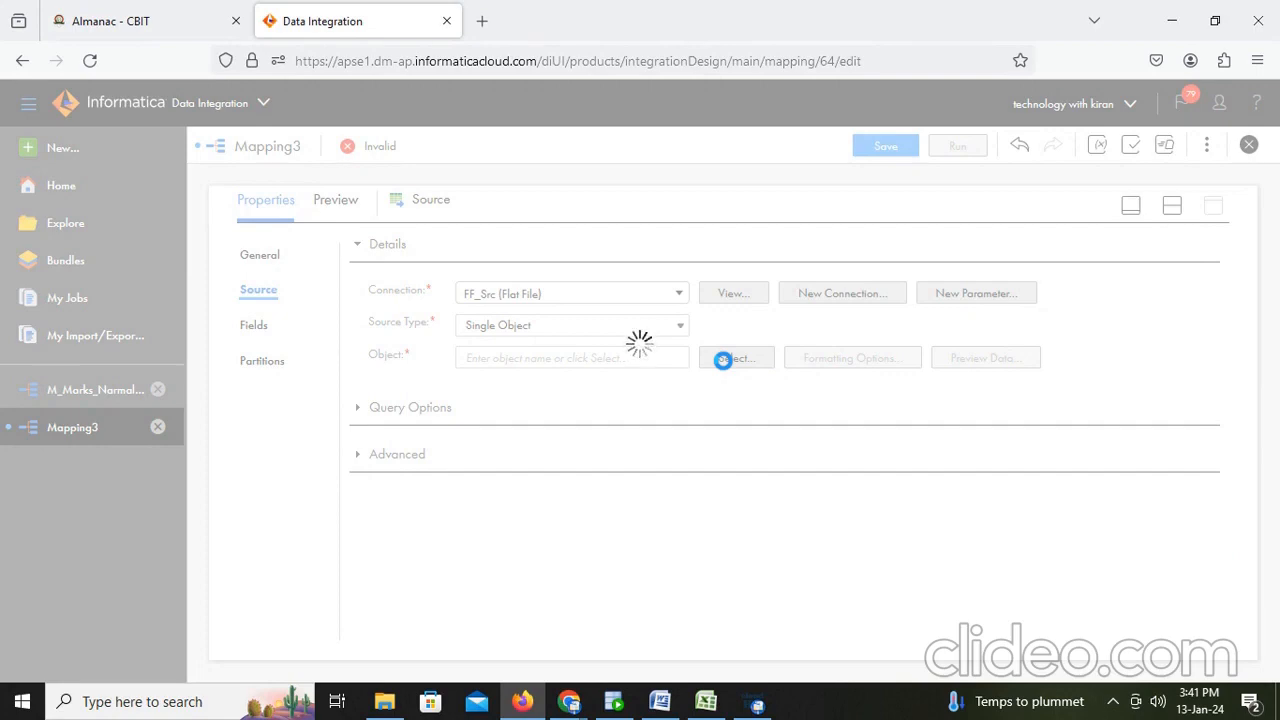
left_click(706, 701)
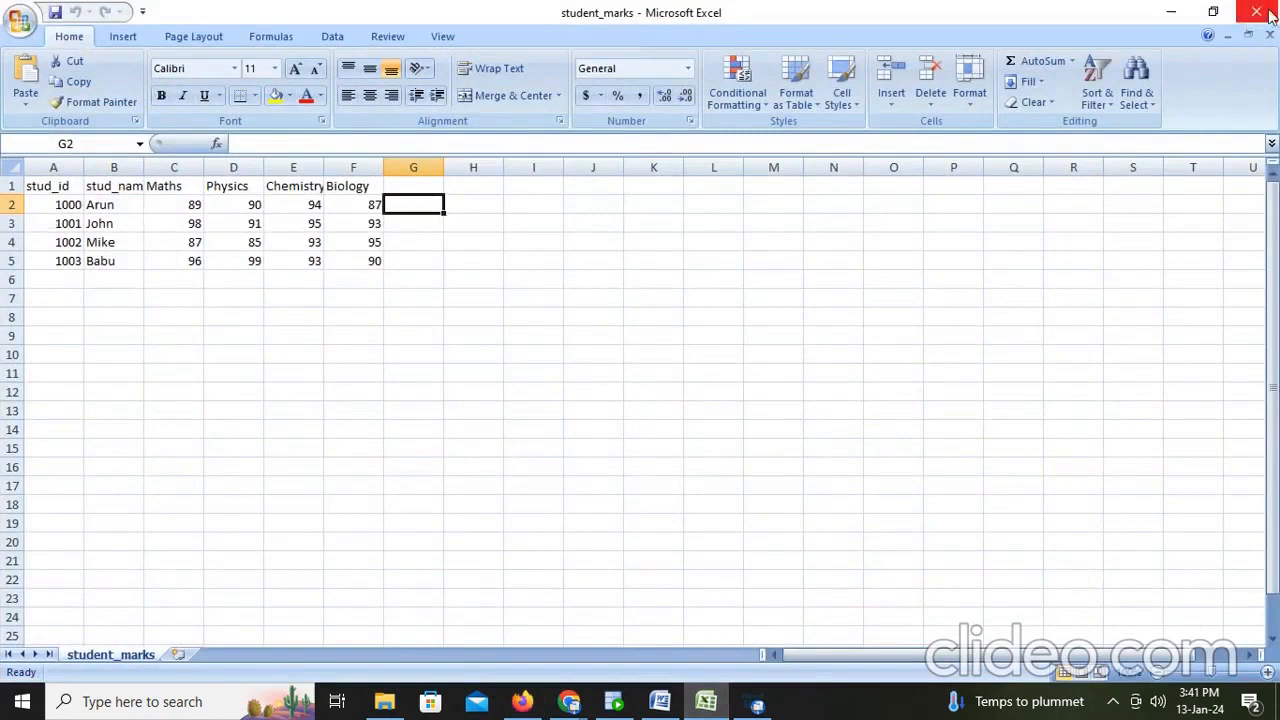
left_click(1256, 12)
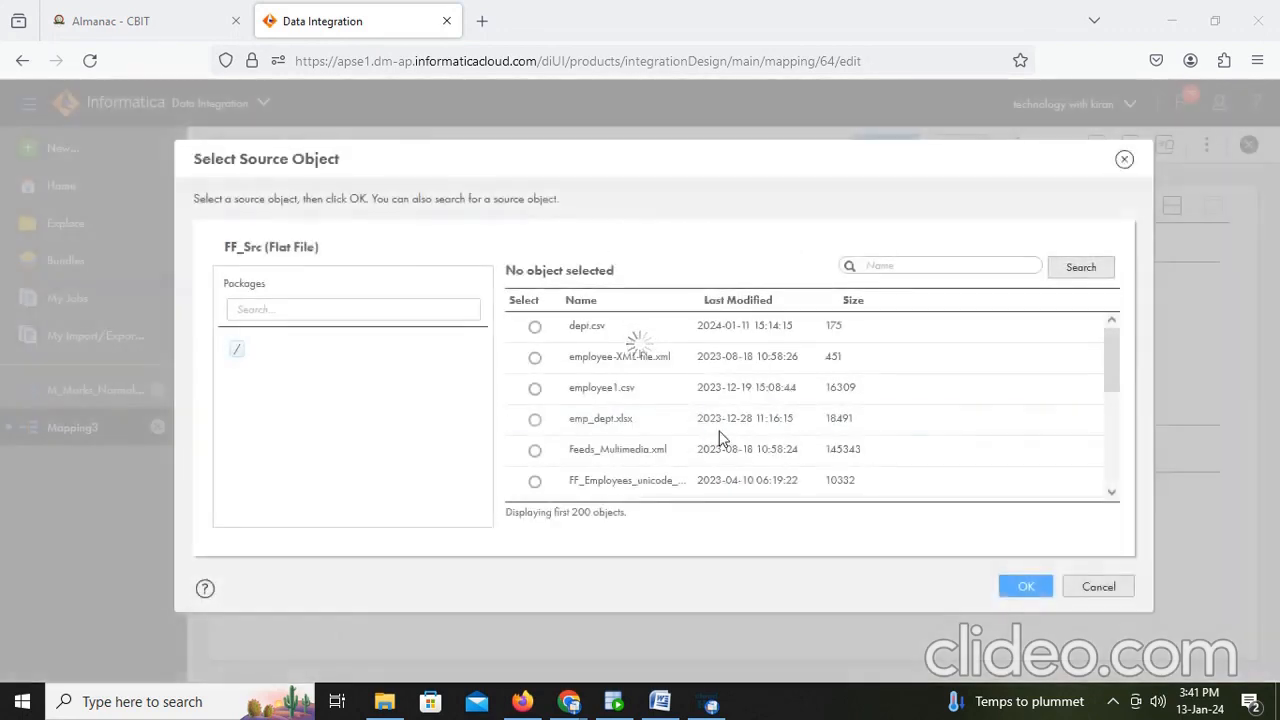
scroll(723, 428, "down", 5)
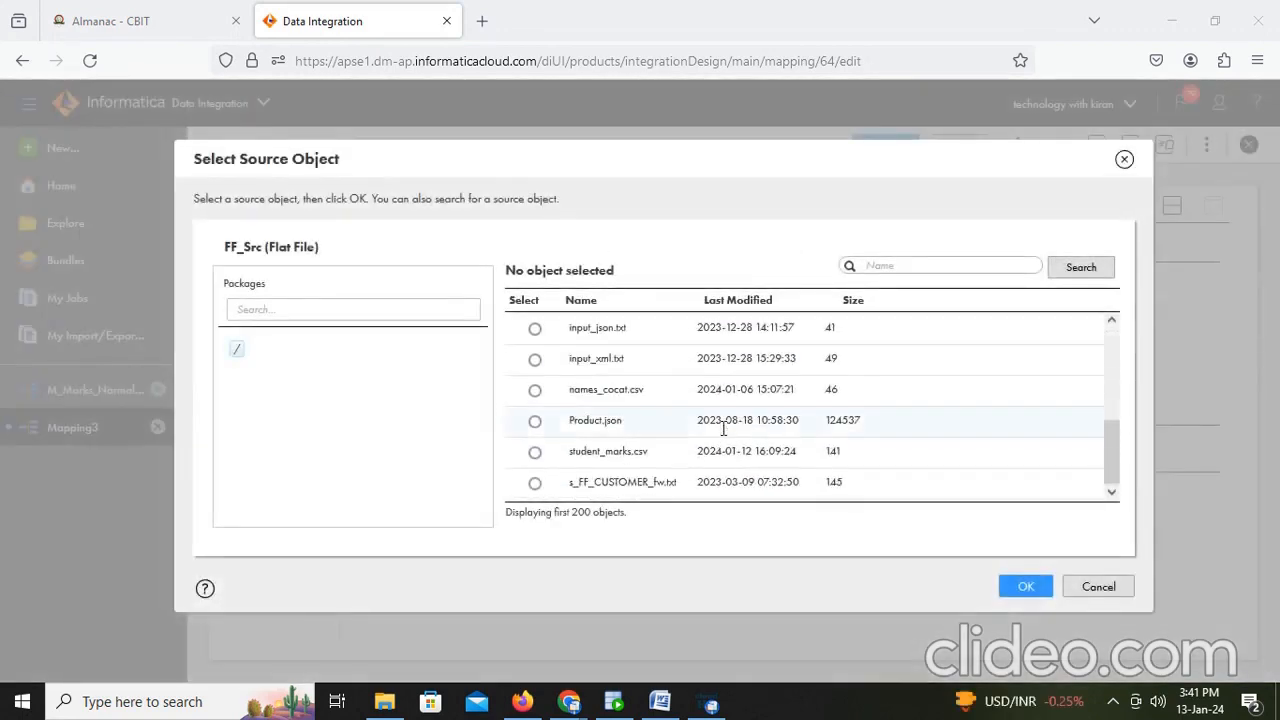
left_click(534, 453)
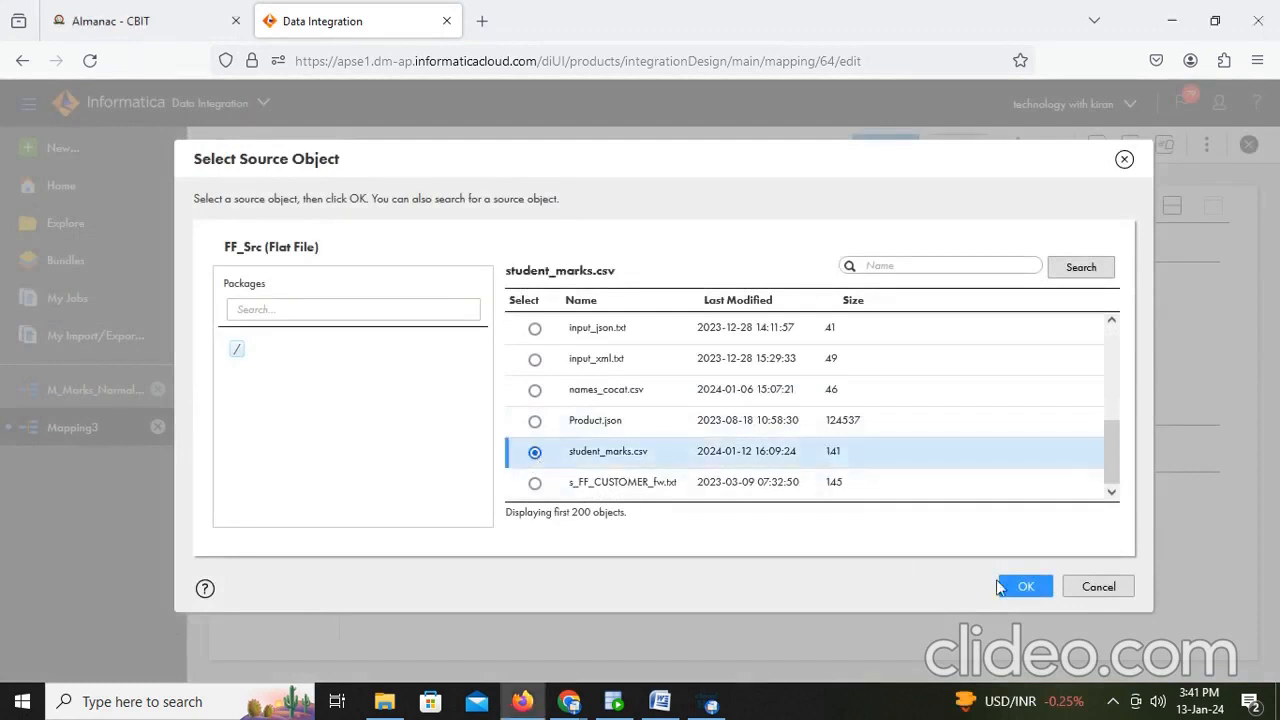
left_click(1006, 586)
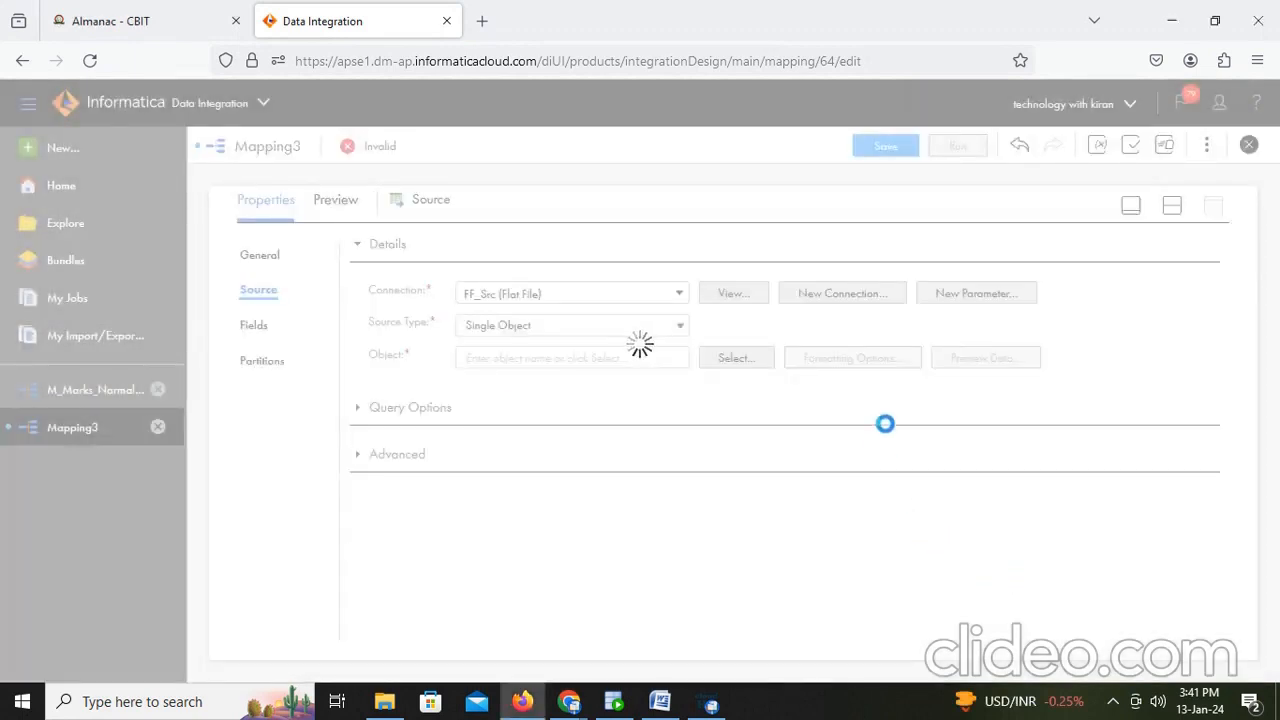
left_click(990, 358)
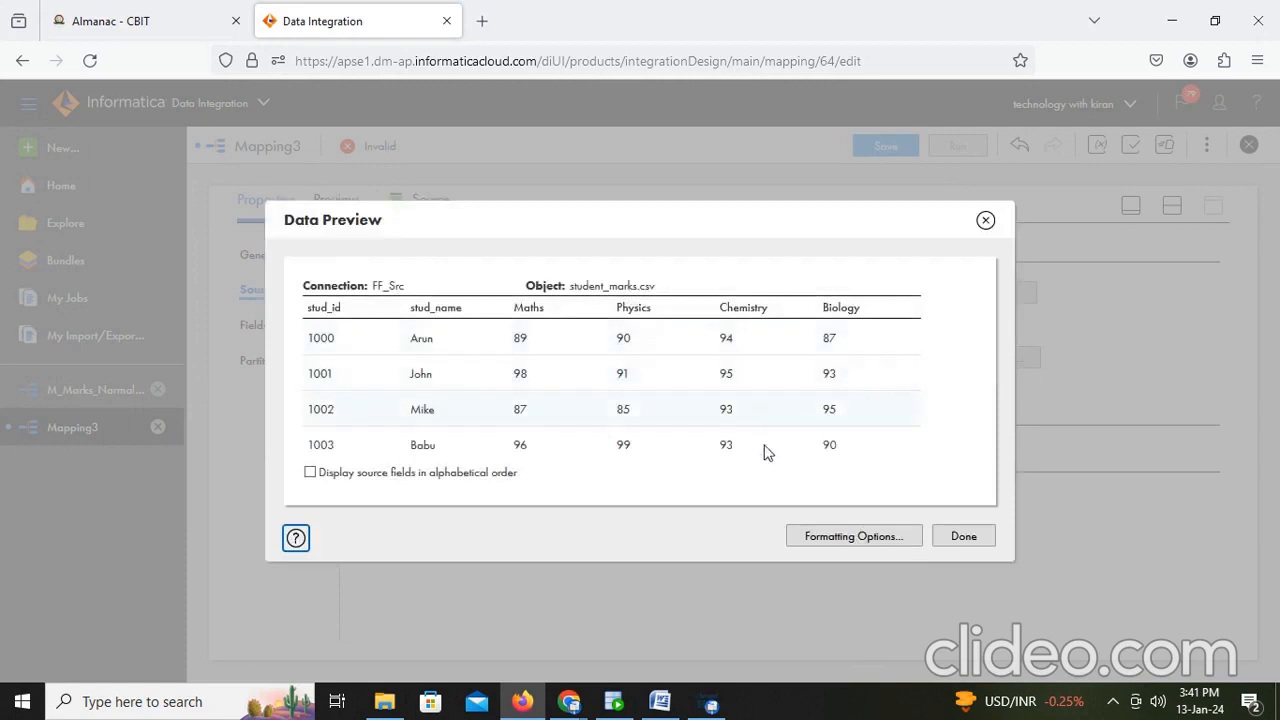
left_click(963, 537)
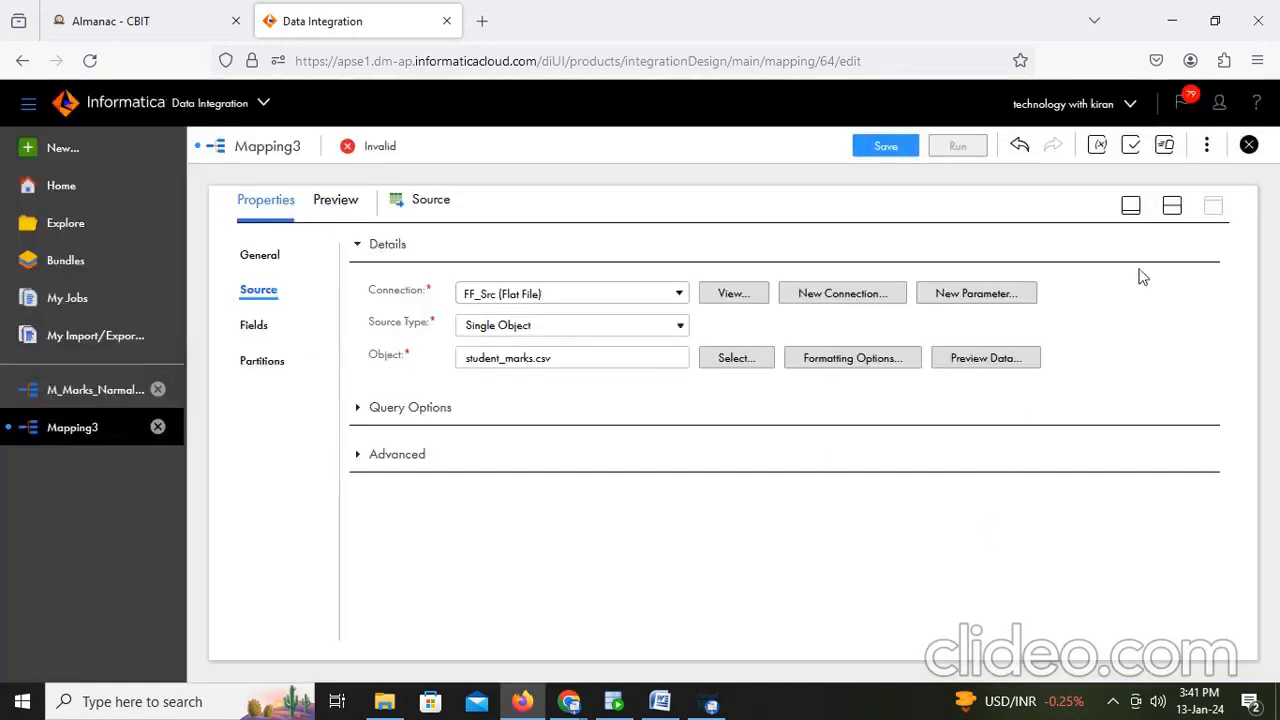
- Select the Target transformation and open its properties in the expanded view
left_click(1172, 206)
left_click(790, 356)
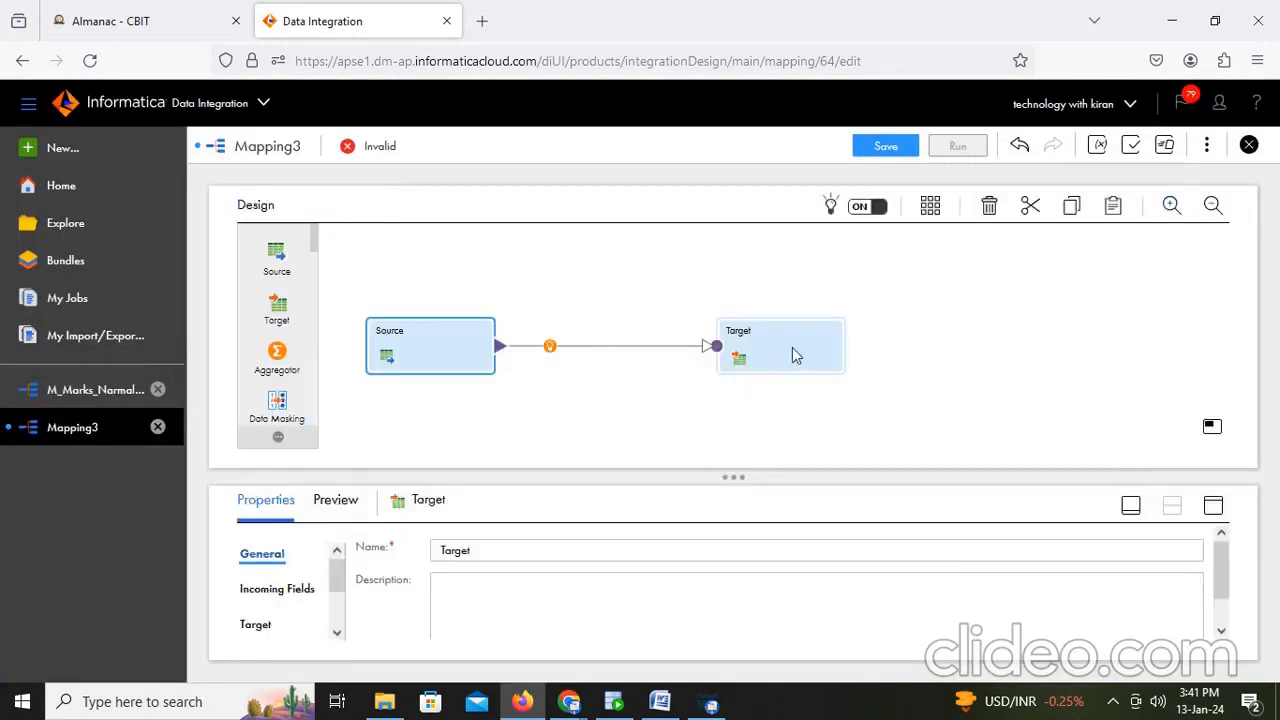
left_click(1212, 506)
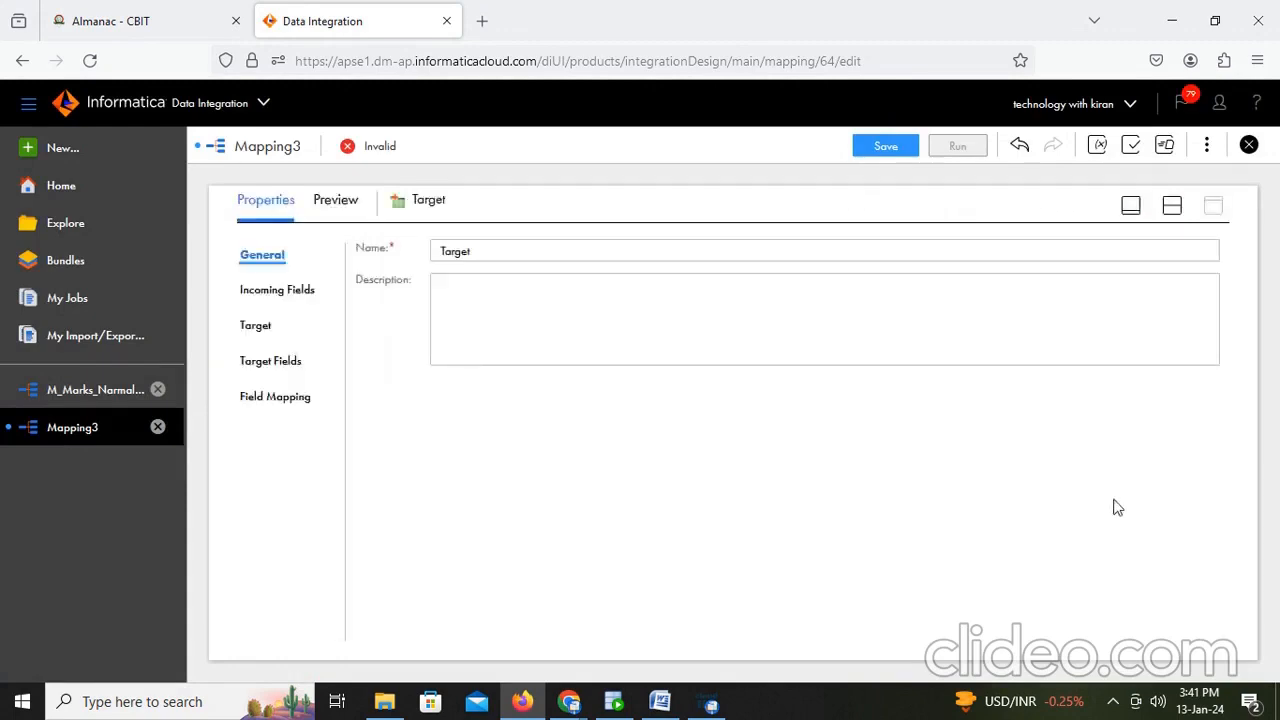
- Switch to SQL Developer and run the query selecting all rows from t_student_nrm_iics
left_click(614, 701)
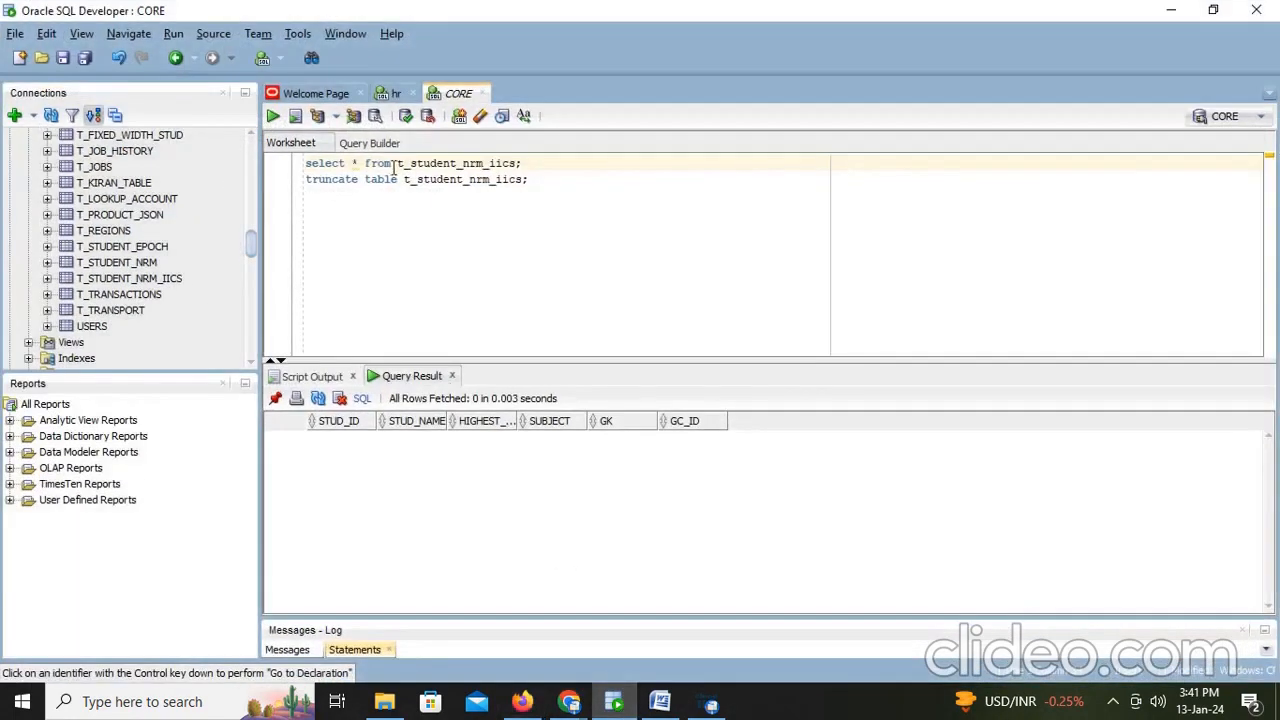
left_click(536, 164, "shift")
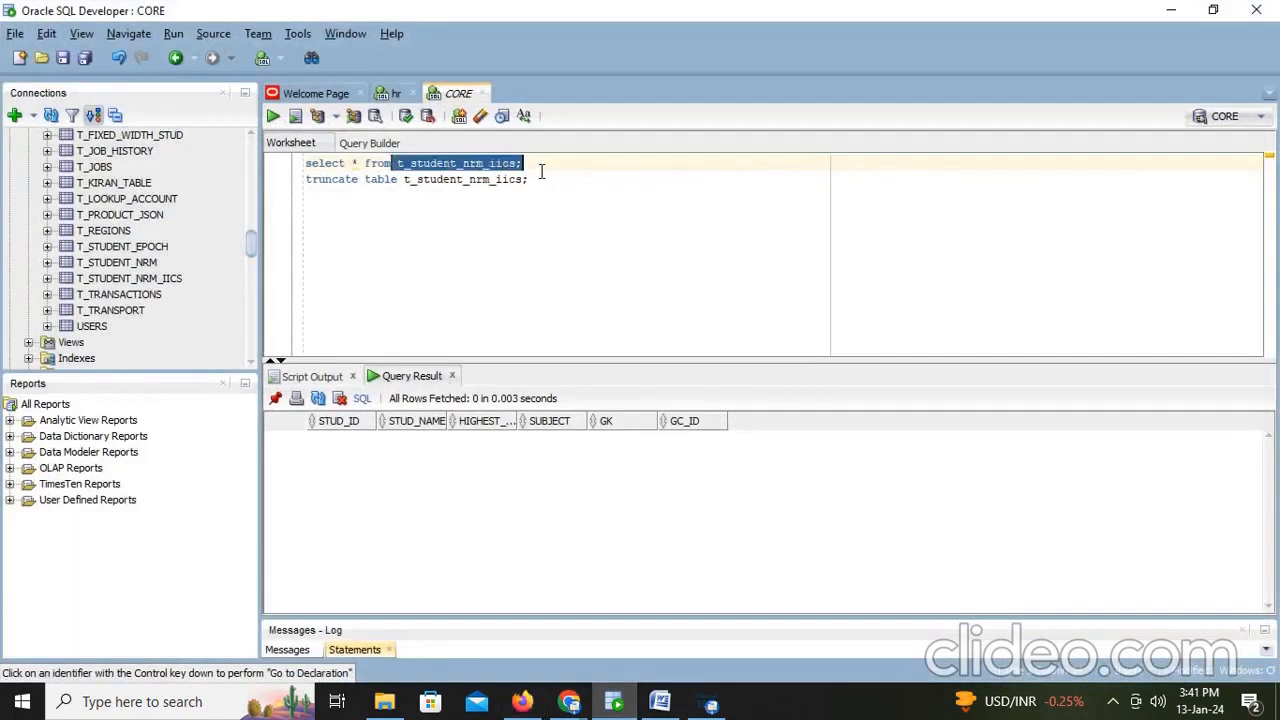
left_click_drag(541, 172, 534, 160)
left_click(546, 160)
key("ctrl+Return")
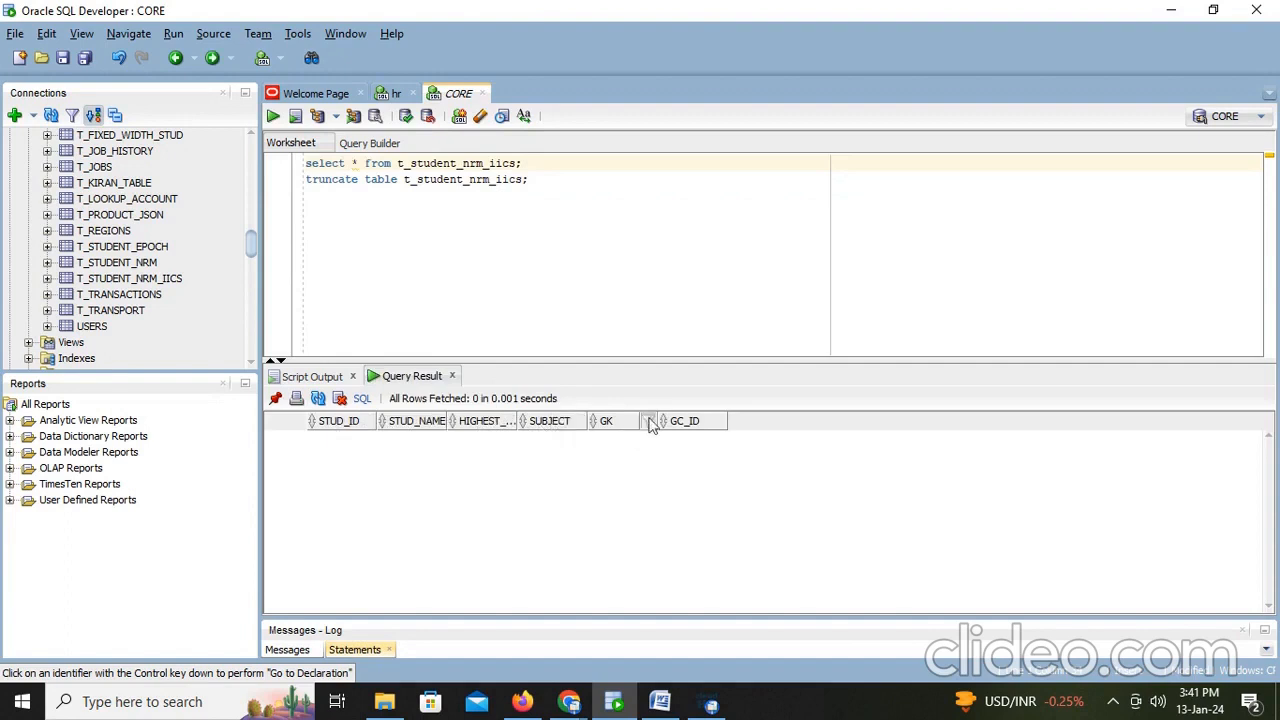
- Add the statement 'desc t_student_nrm_iics;' and run the whole script to list the table's columns
key("Down")
key("Down")
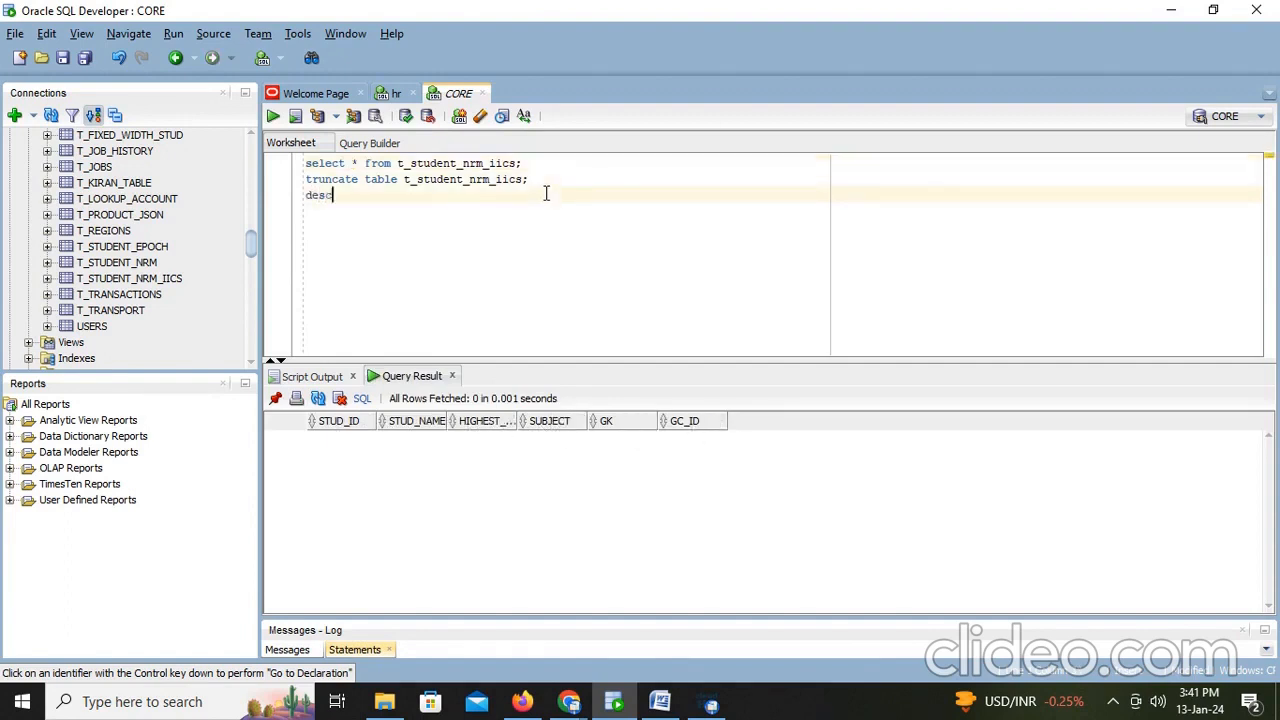
type("desc t")
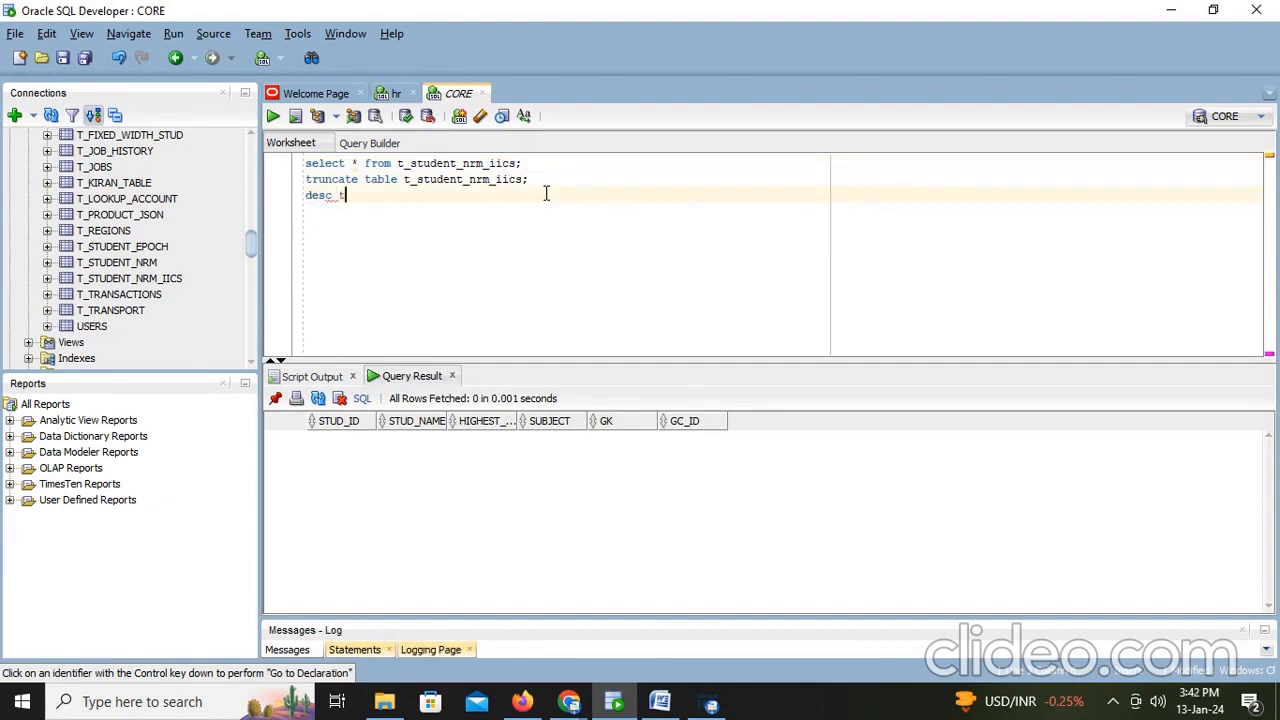
type("_stu")
key("Down")
key("Down")
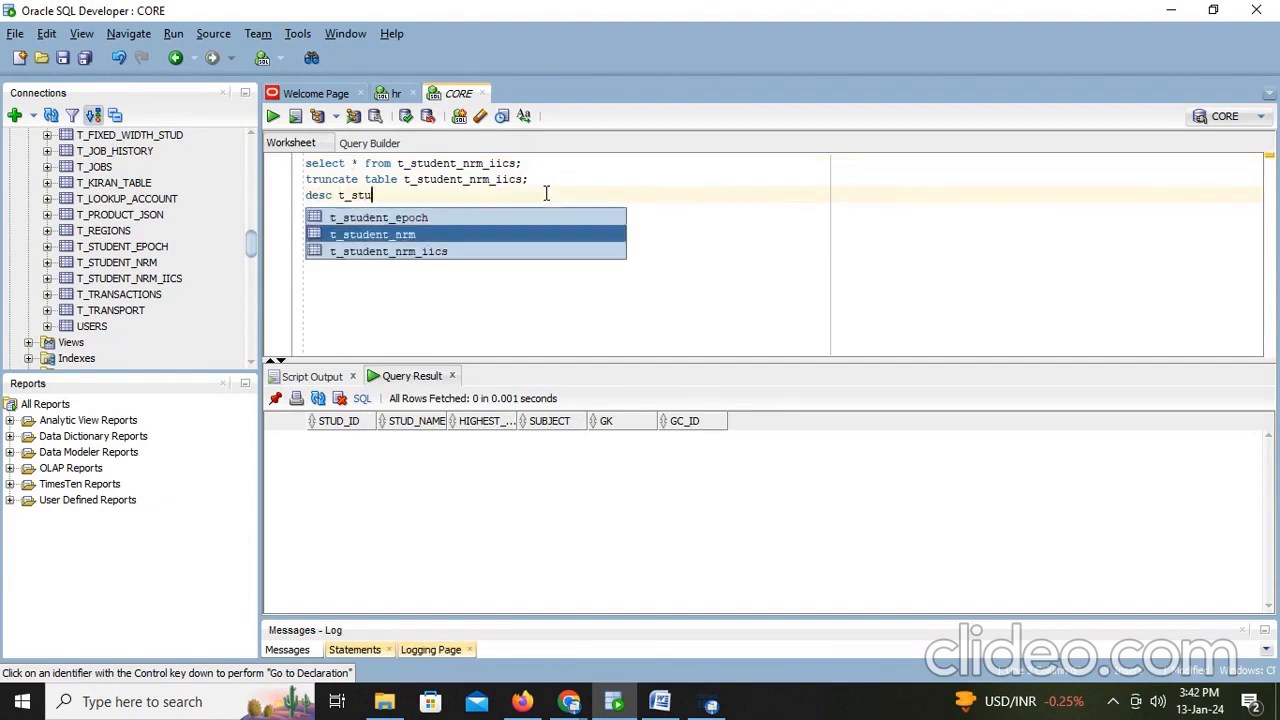
key("Return")
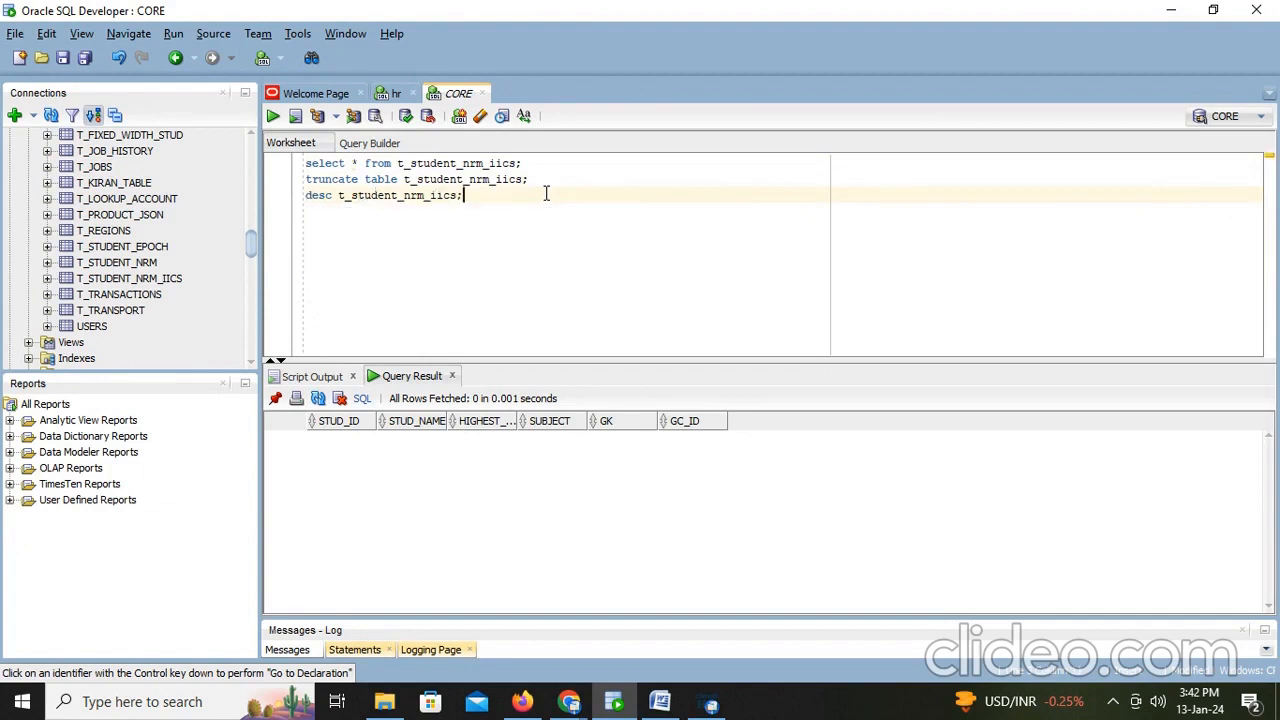
type(";")
key("F5")
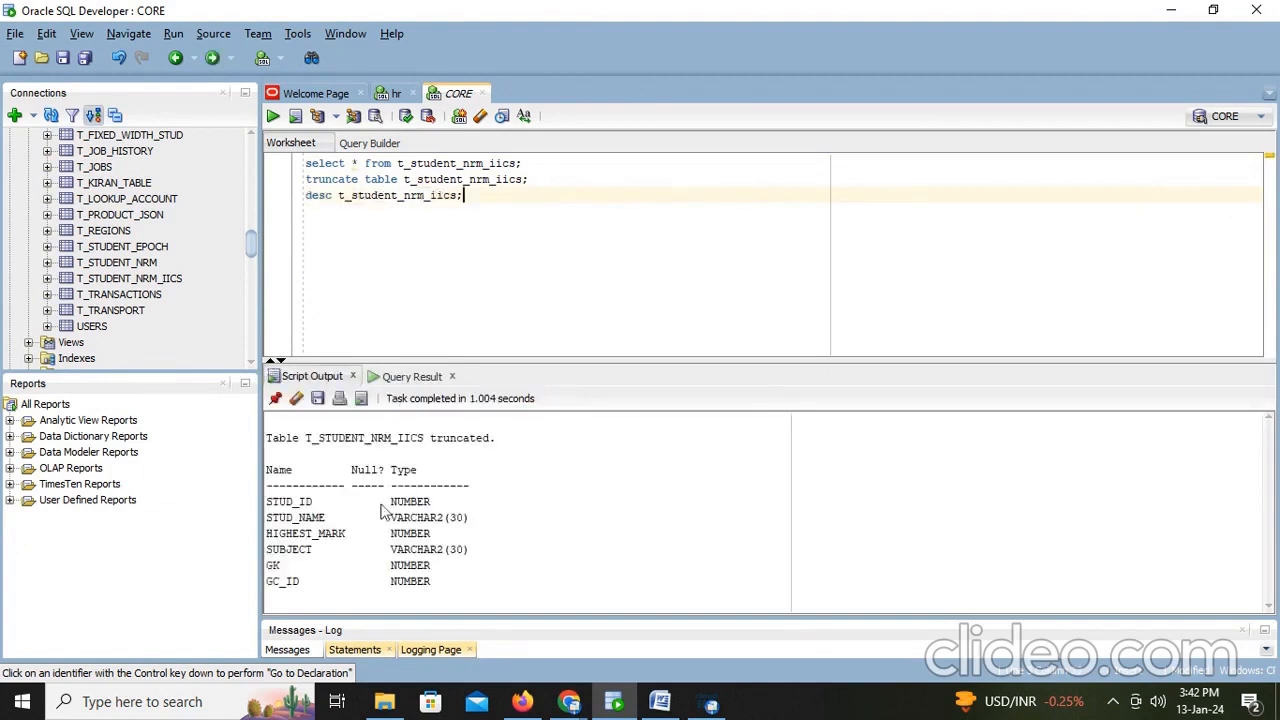
left_click(282, 566)
left_click_drag(355, 541, 262, 553)
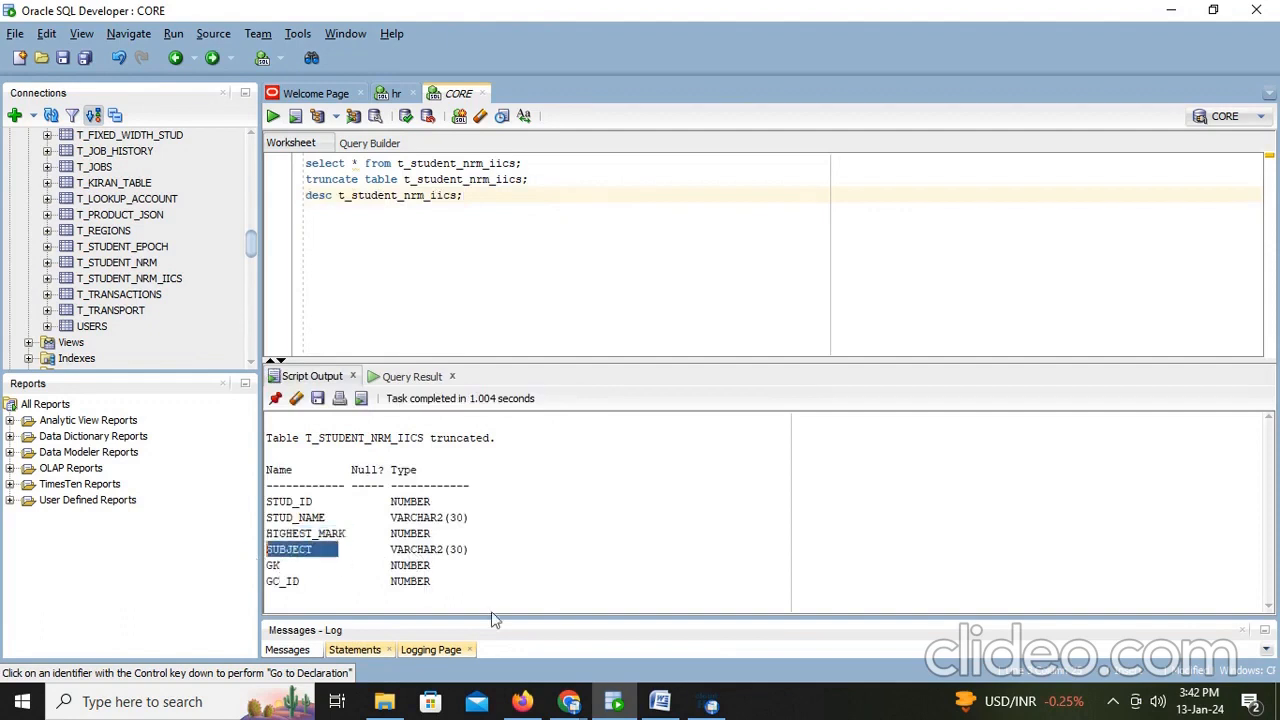
- Switch to Word and append 'also' to the end of the first note line
left_click(659, 701)
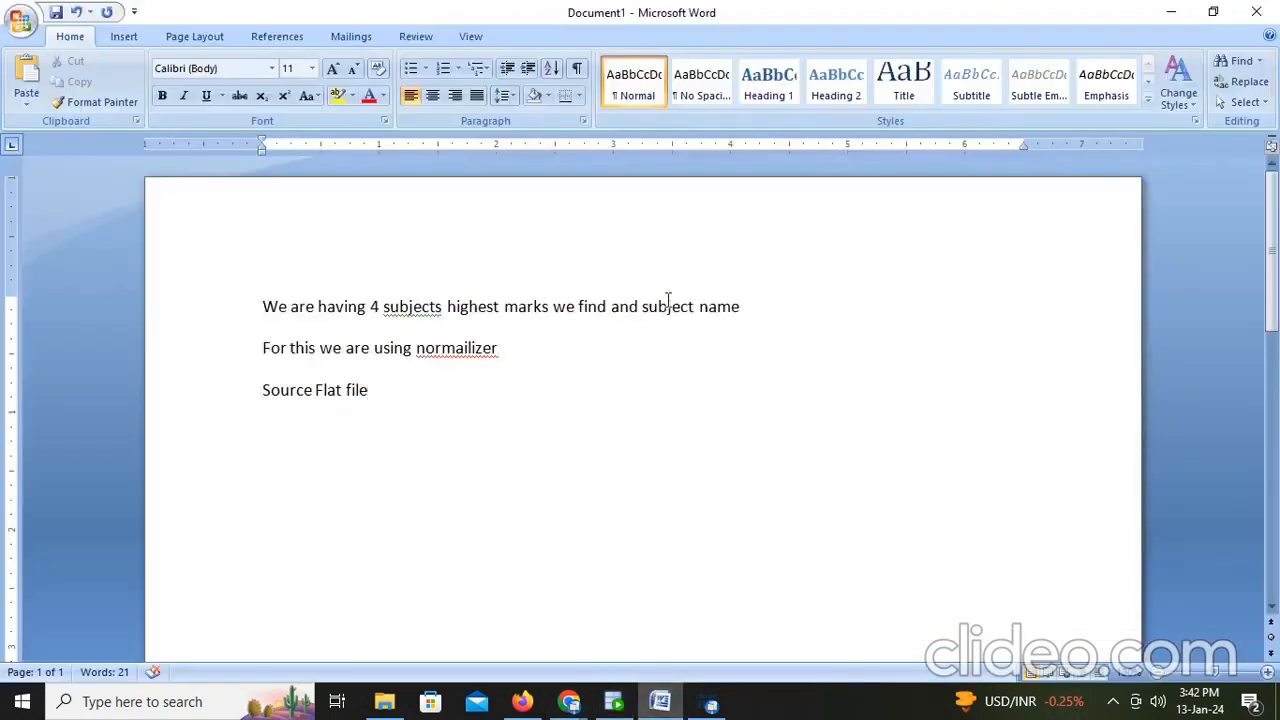
left_click_drag(668, 306, 741, 306)
left_click_drag(448, 306, 555, 313)
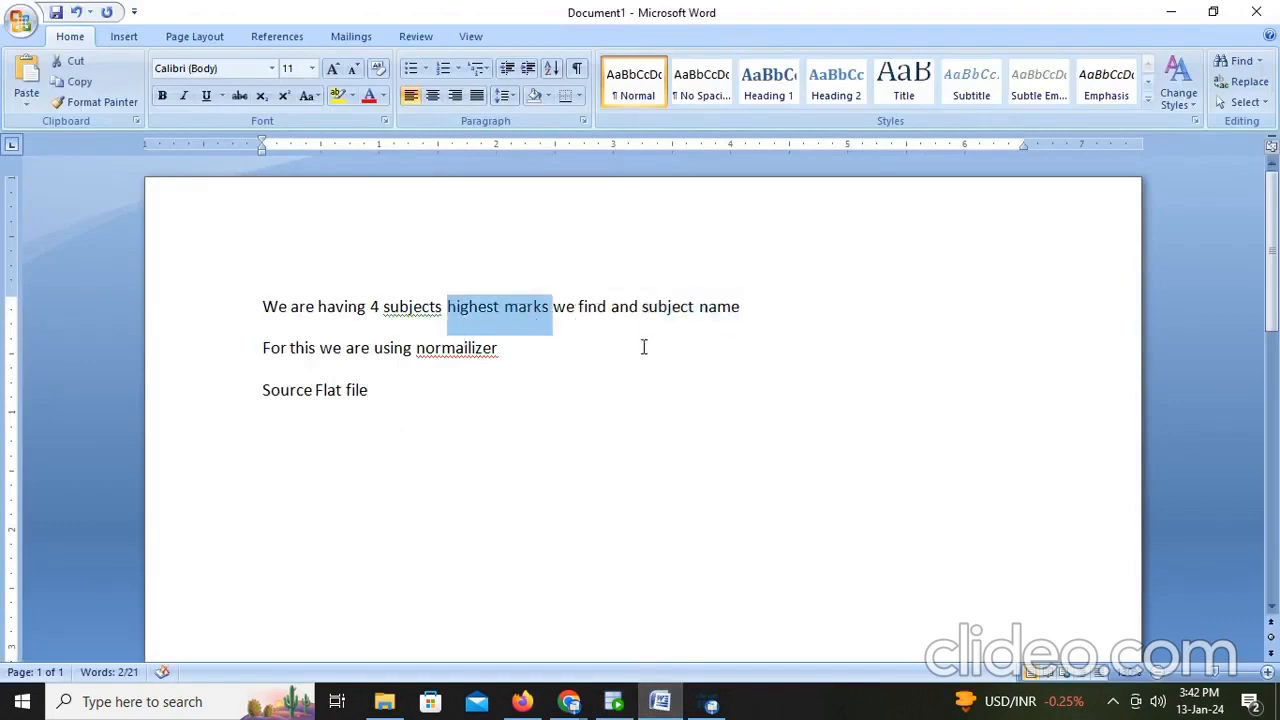
left_click(753, 301)
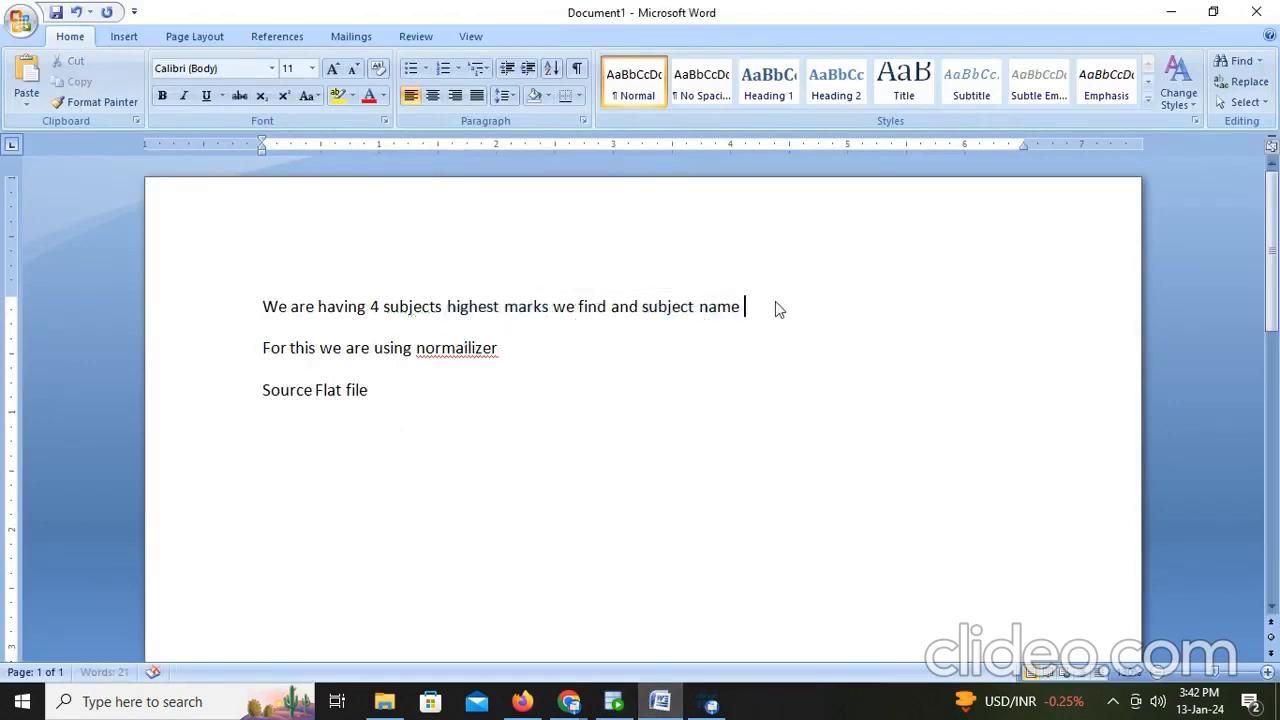
type("also")
- Switch to the browser and set the Target's connection to Desktop_orcle_tgt (Oracle)
key("alt+Tab")
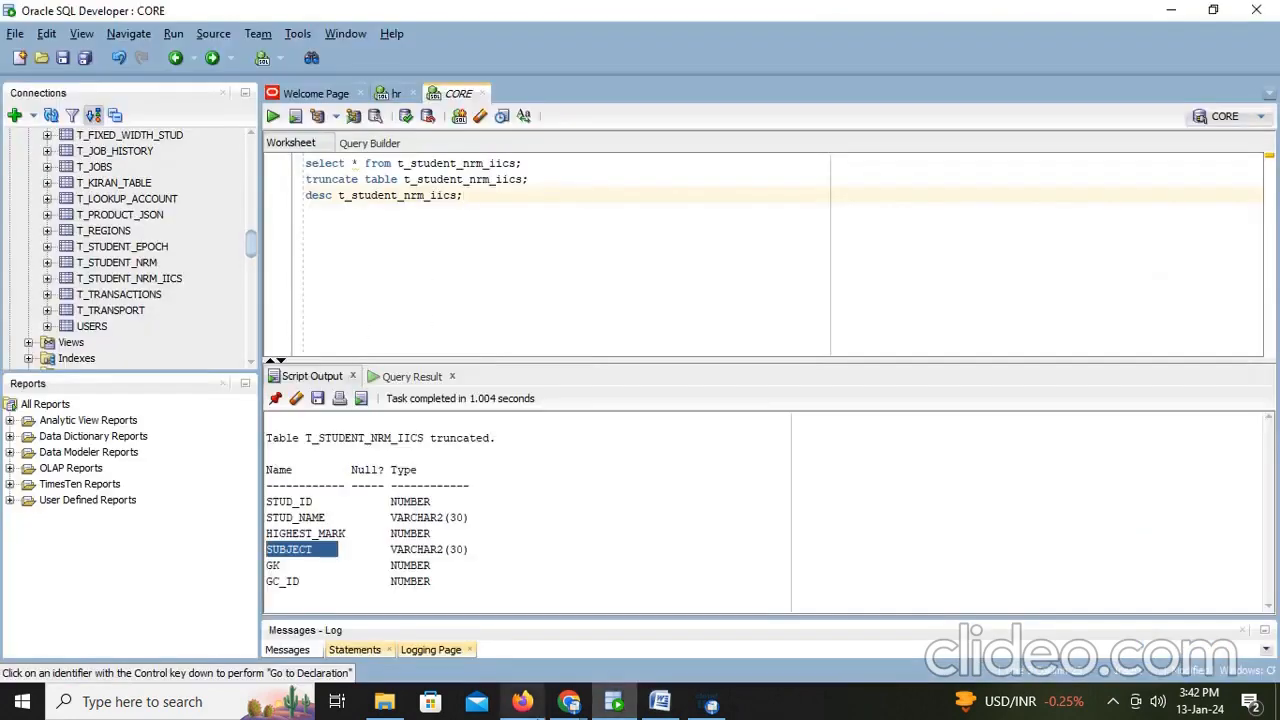
left_click(523, 702)
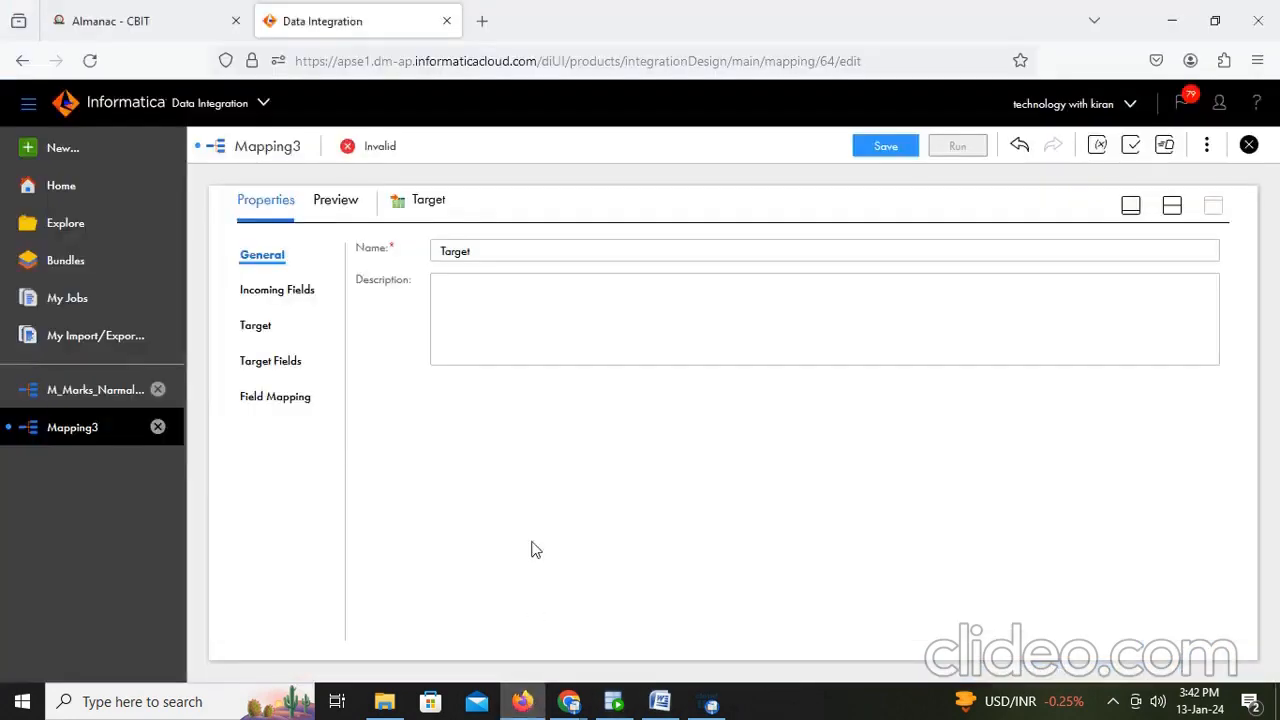
left_click(262, 326)
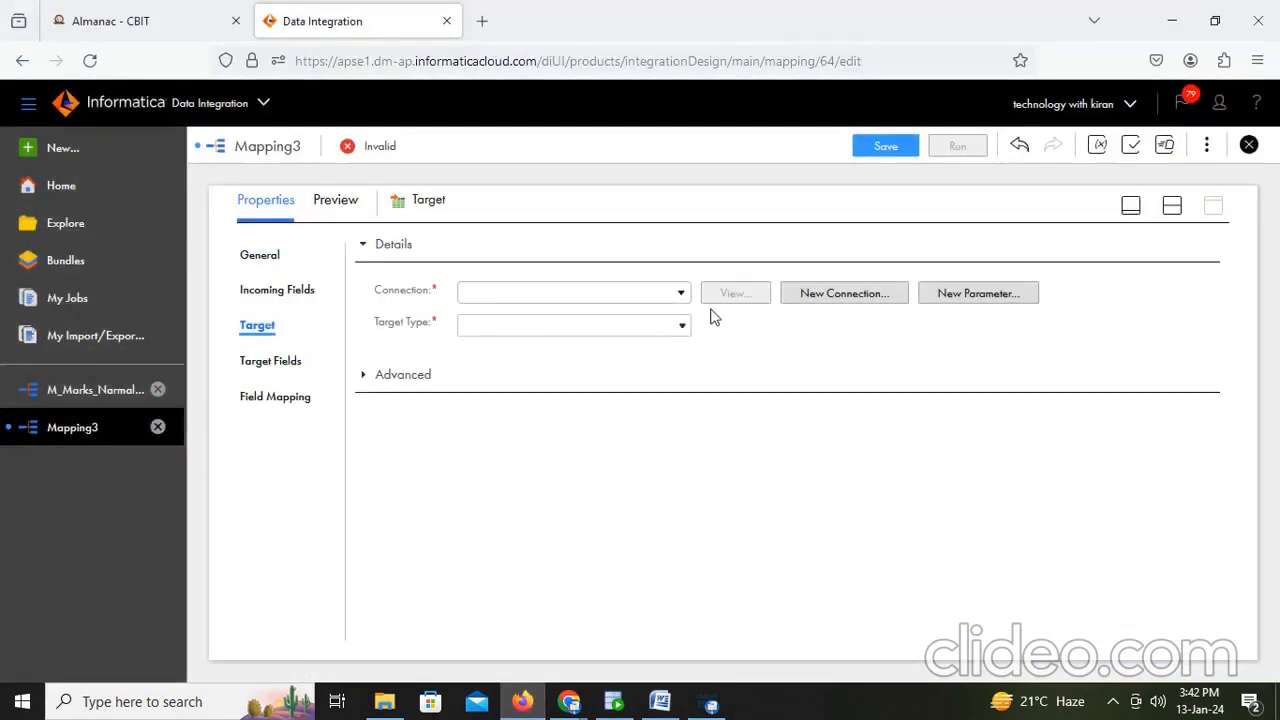
left_click(679, 297)
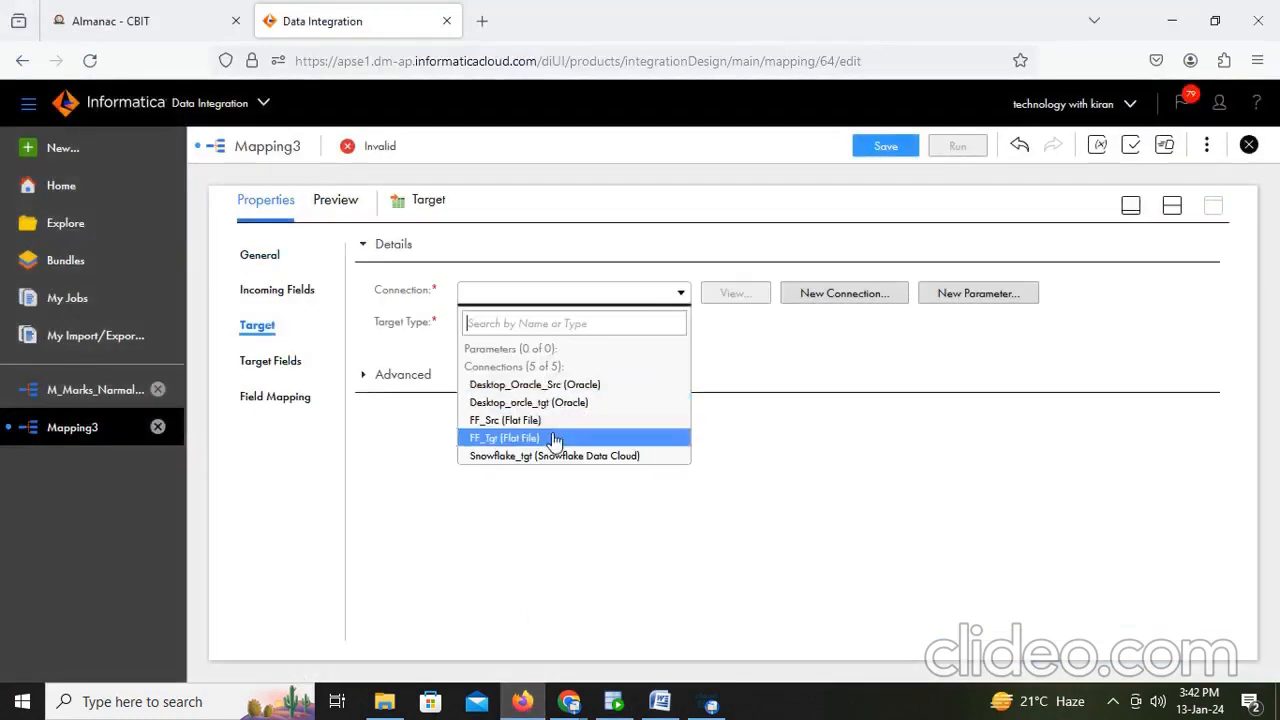
left_click(565, 403)
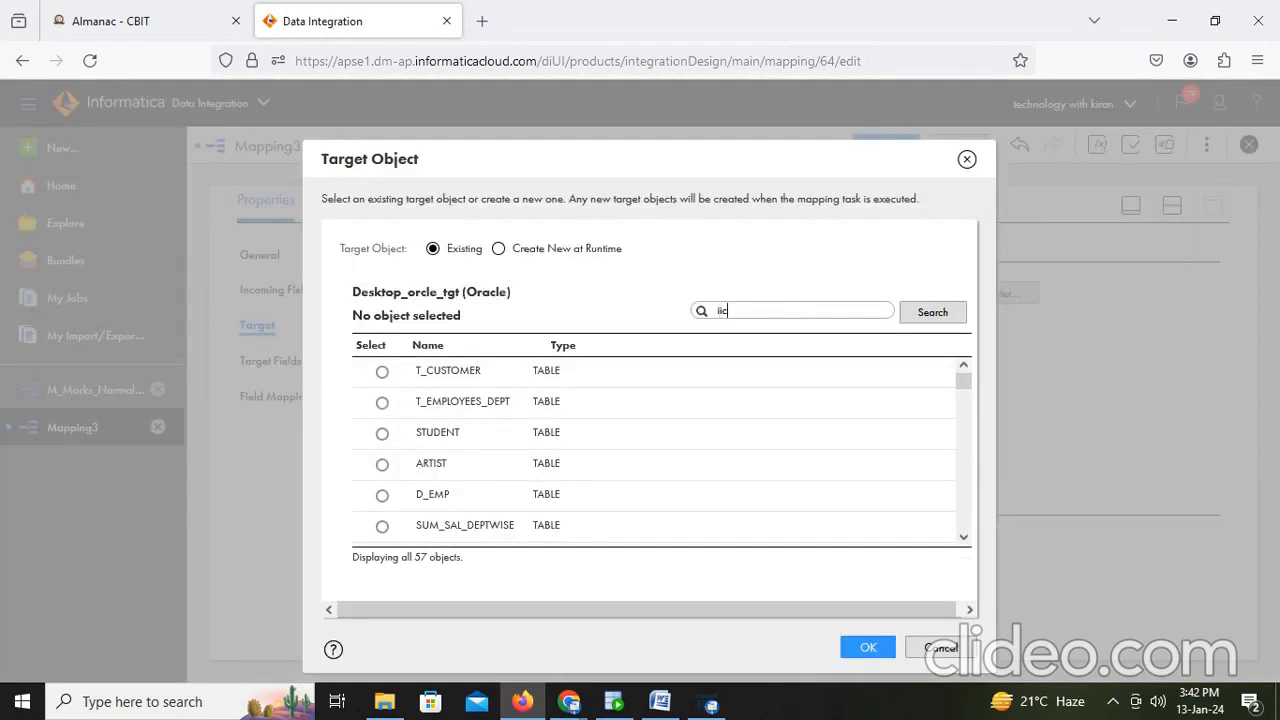
- Search target objects for 'iics' and choose T_STUDENT_NRM_IICS as the Target object
left_click(932, 312)
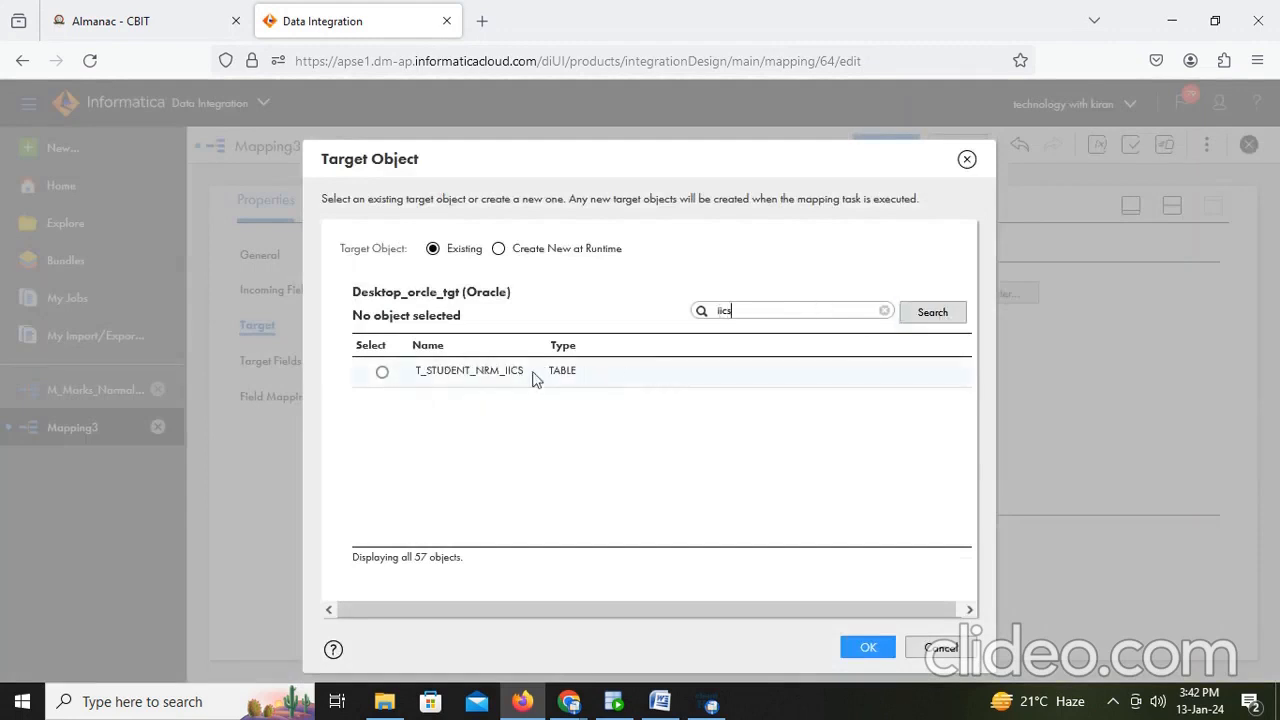
left_click(383, 373)
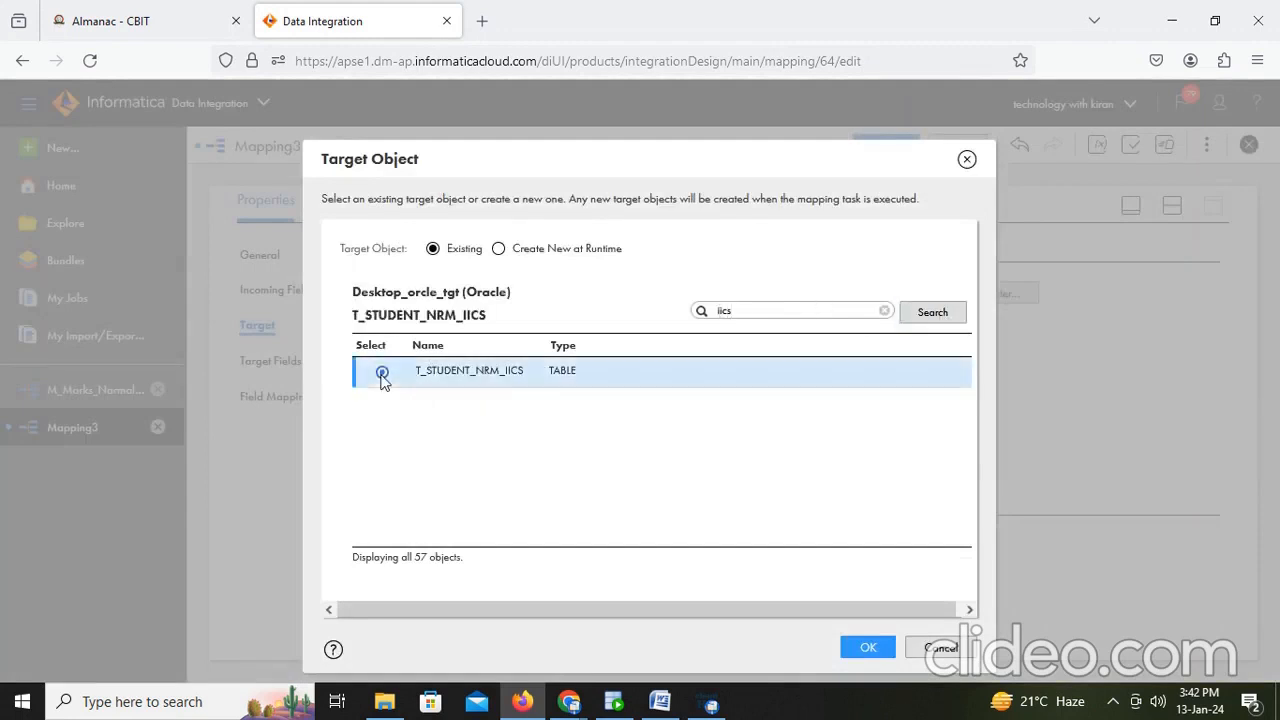
left_click(866, 648)
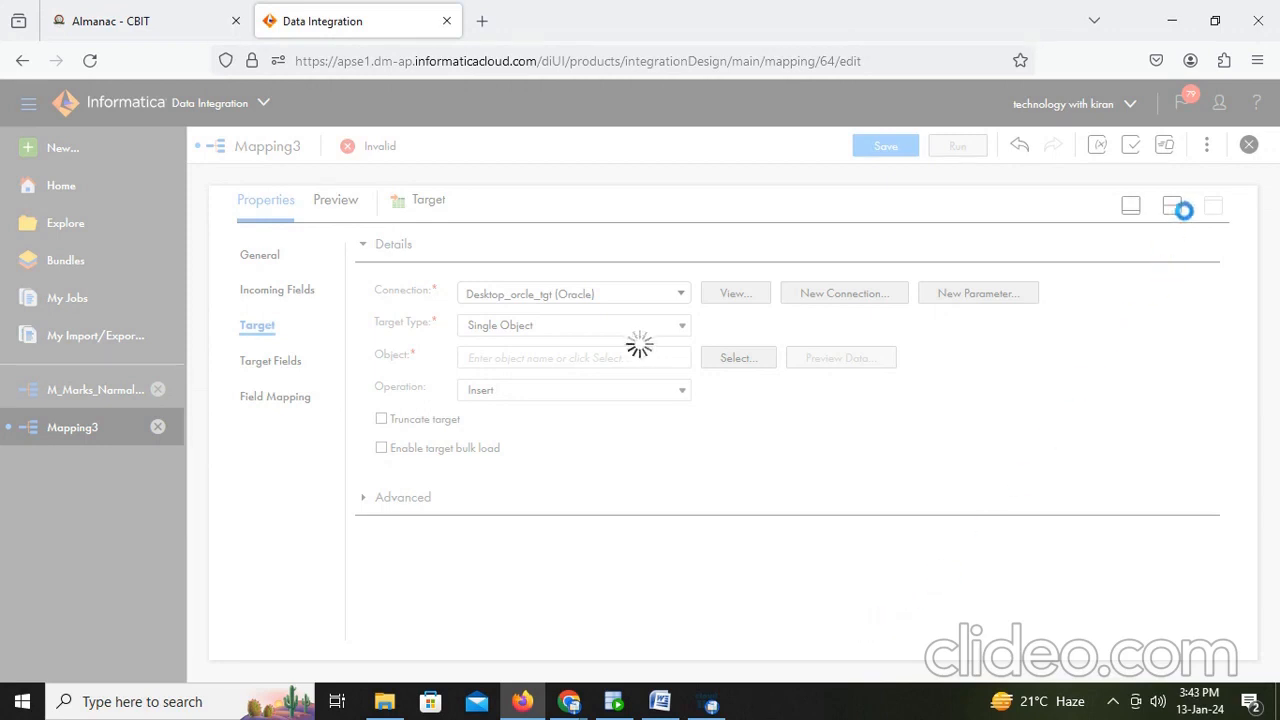
- Insert a Normalizer transformation on the link between Source and Target
left_click(1172, 207)
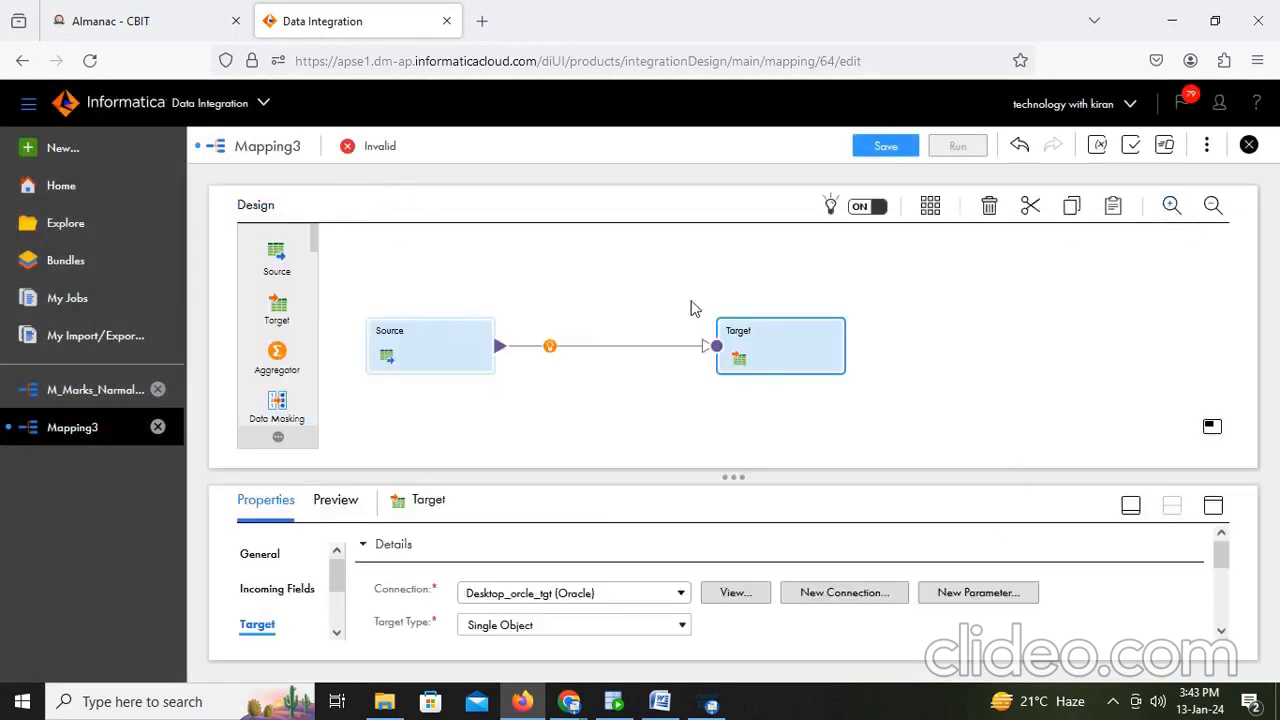
left_click(548, 347)
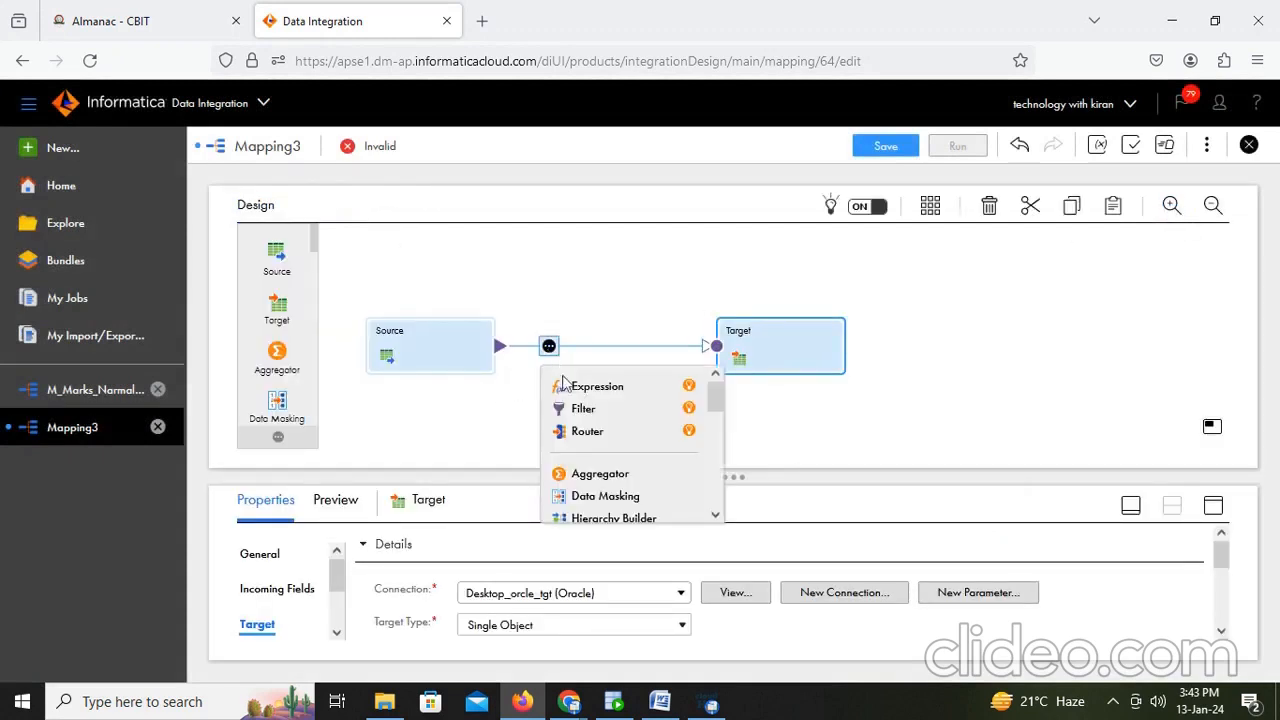
scroll(588, 424, "down", 2)
scroll(625, 424, "down", 2)
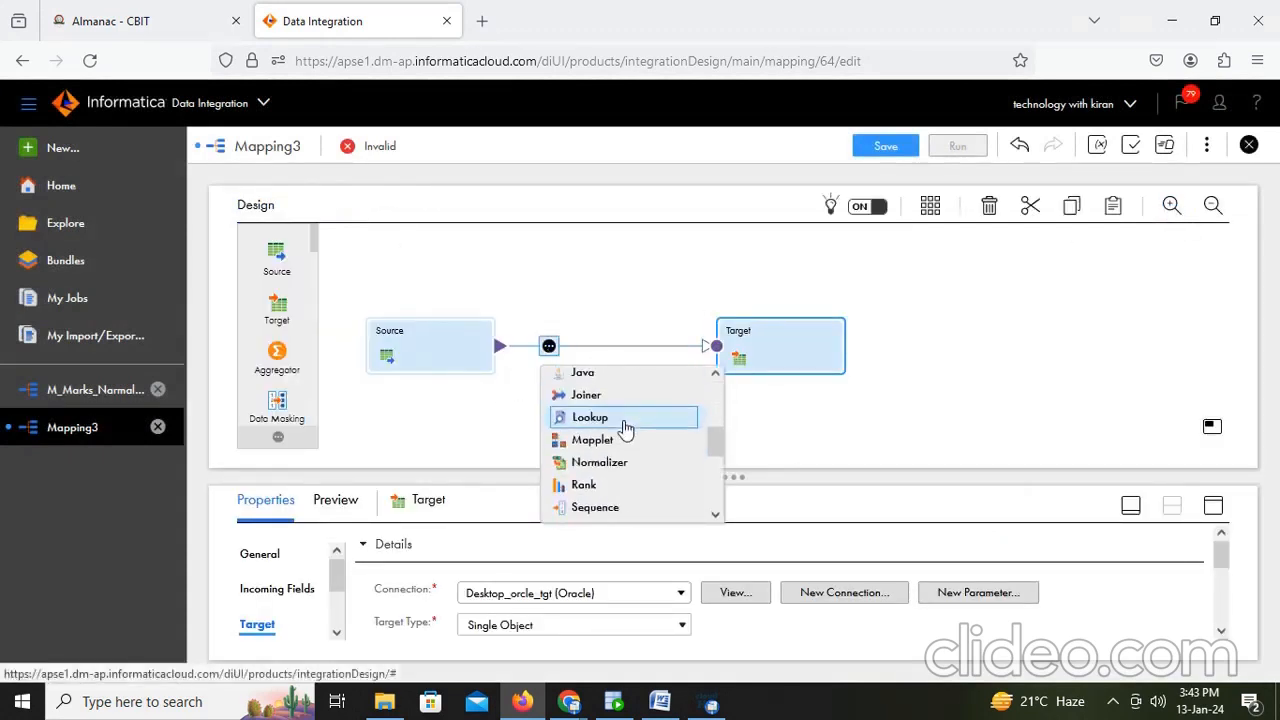
left_click(619, 470)
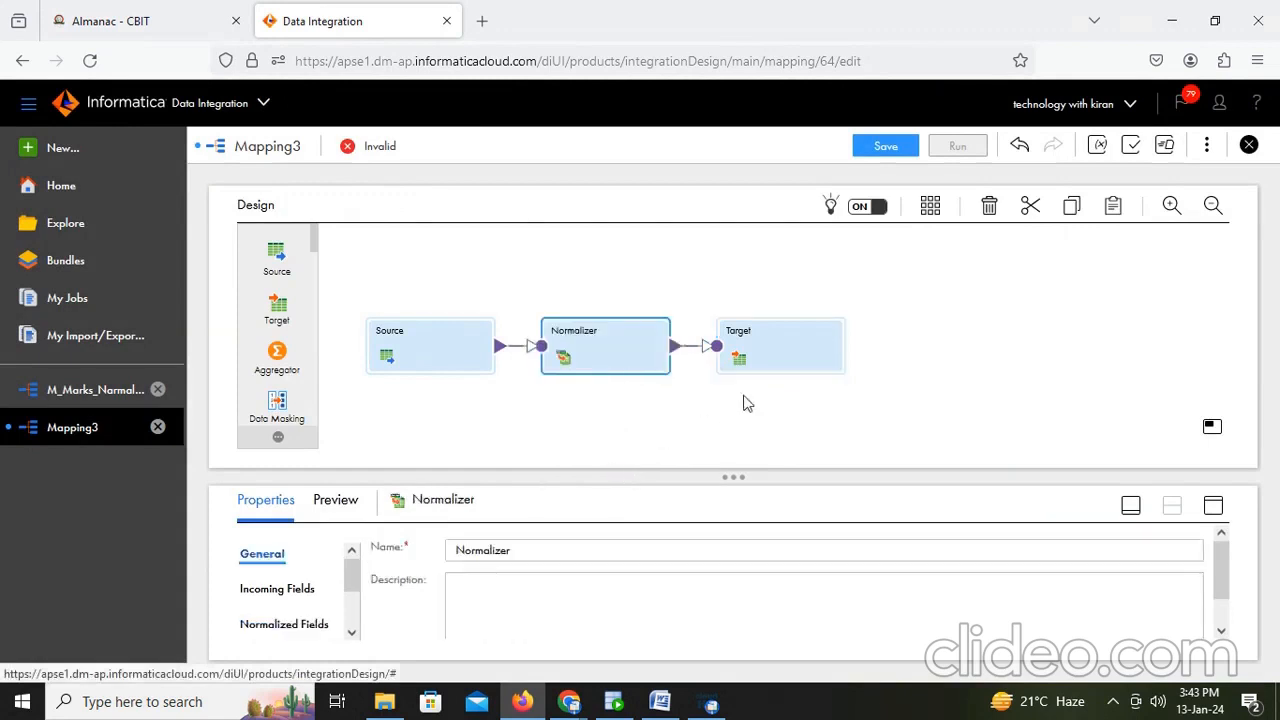
- Move the Target further right and open the Normalizer's incoming and normalized fields in expanded properties
left_click_drag(786, 366, 897, 368)
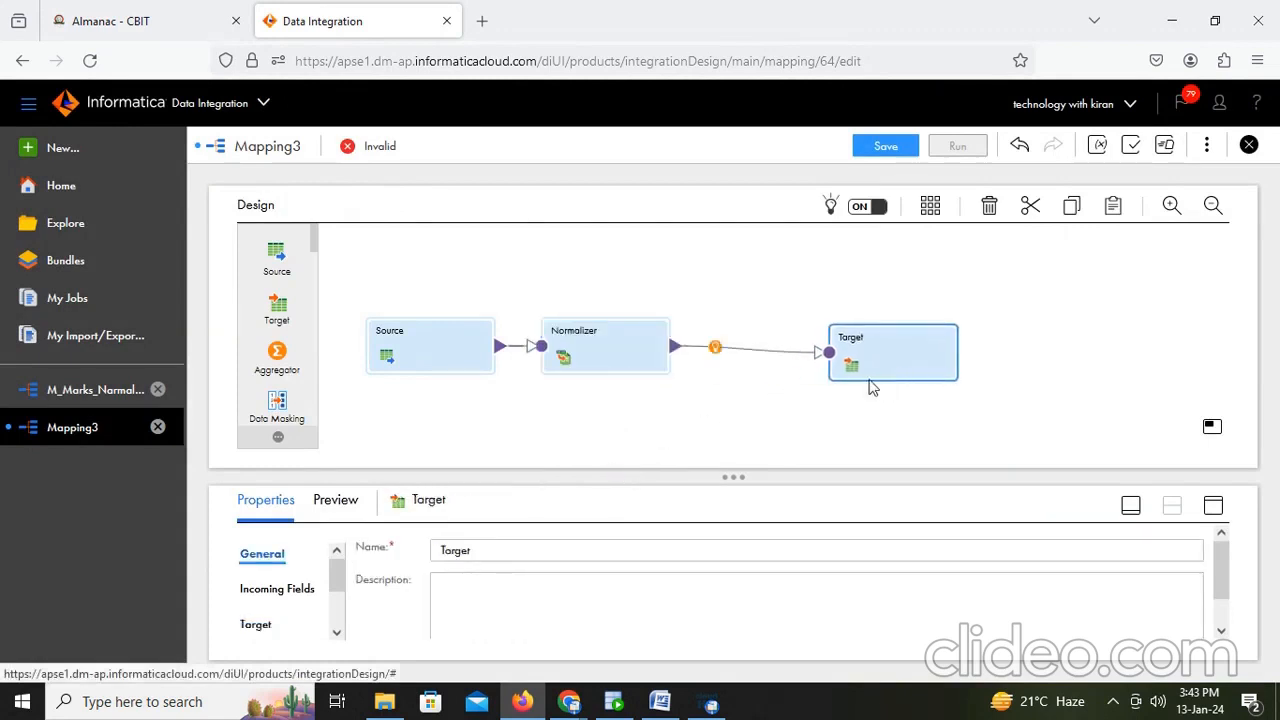
left_click(610, 345)
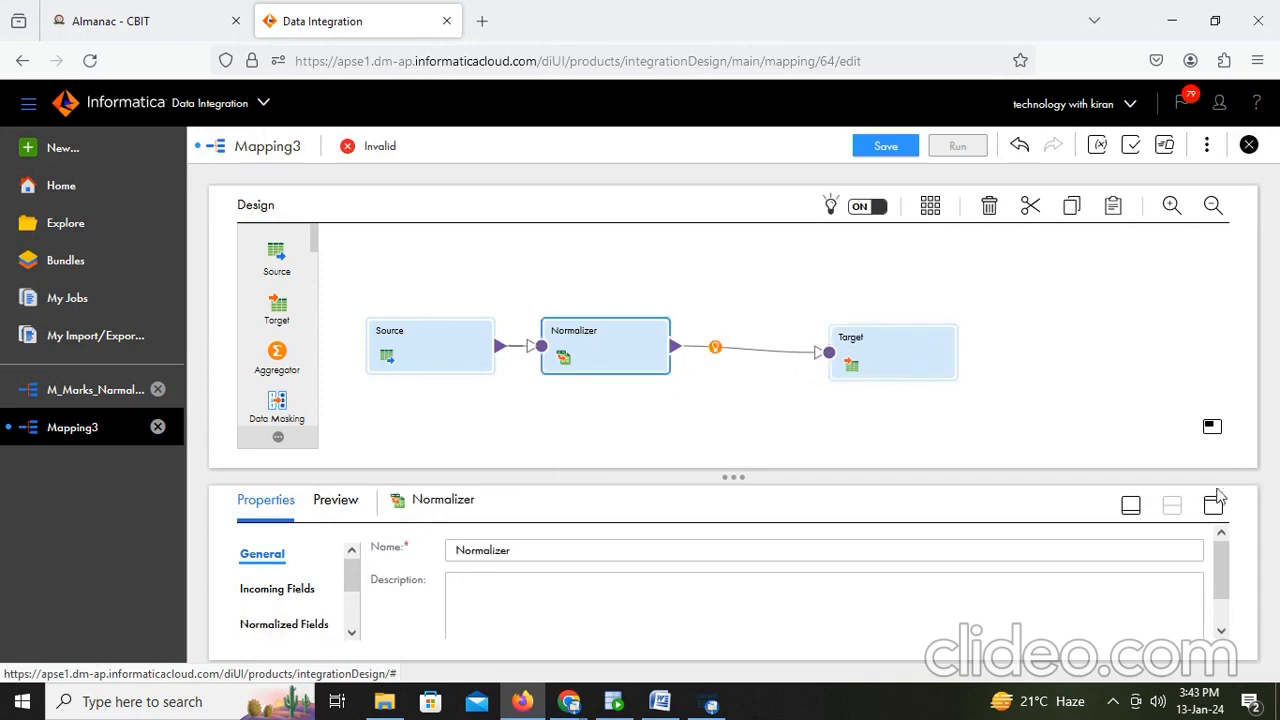
left_click(1213, 504)
left_click(258, 292)
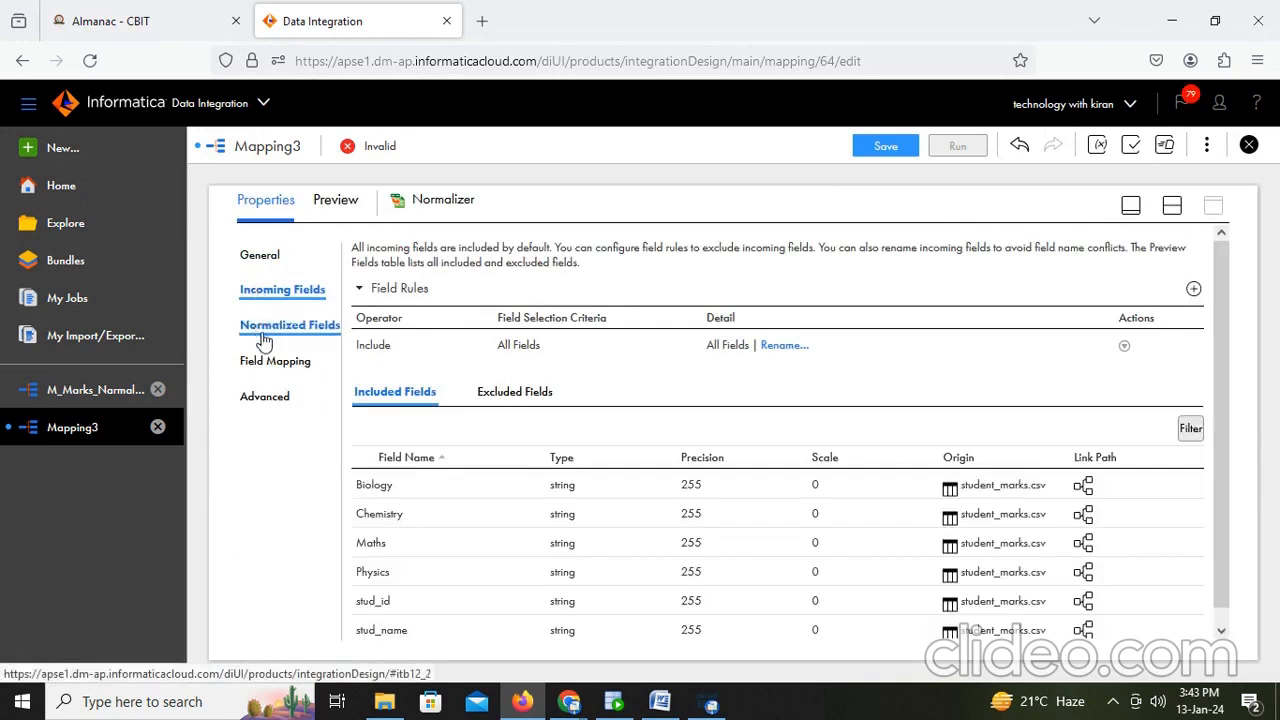
left_click(263, 338)
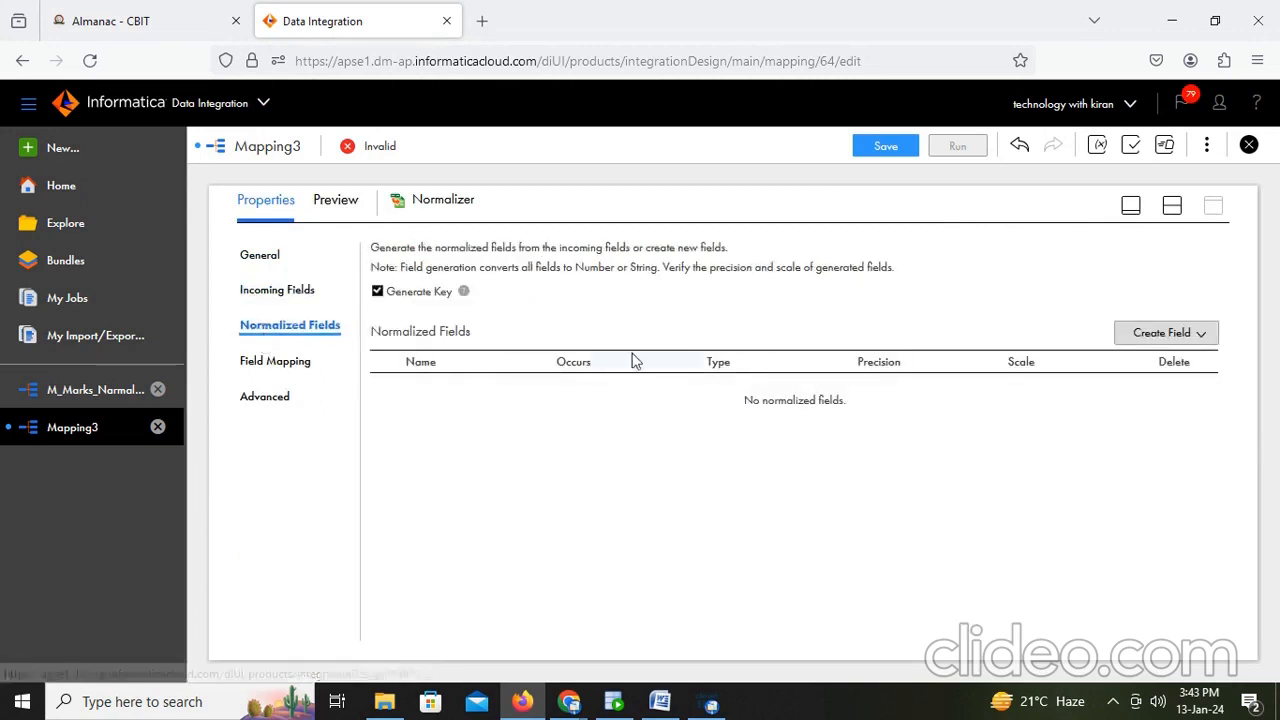
- Create normalized fields from the incoming stud_id, stud_name and Maths fields
left_click(1143, 336)
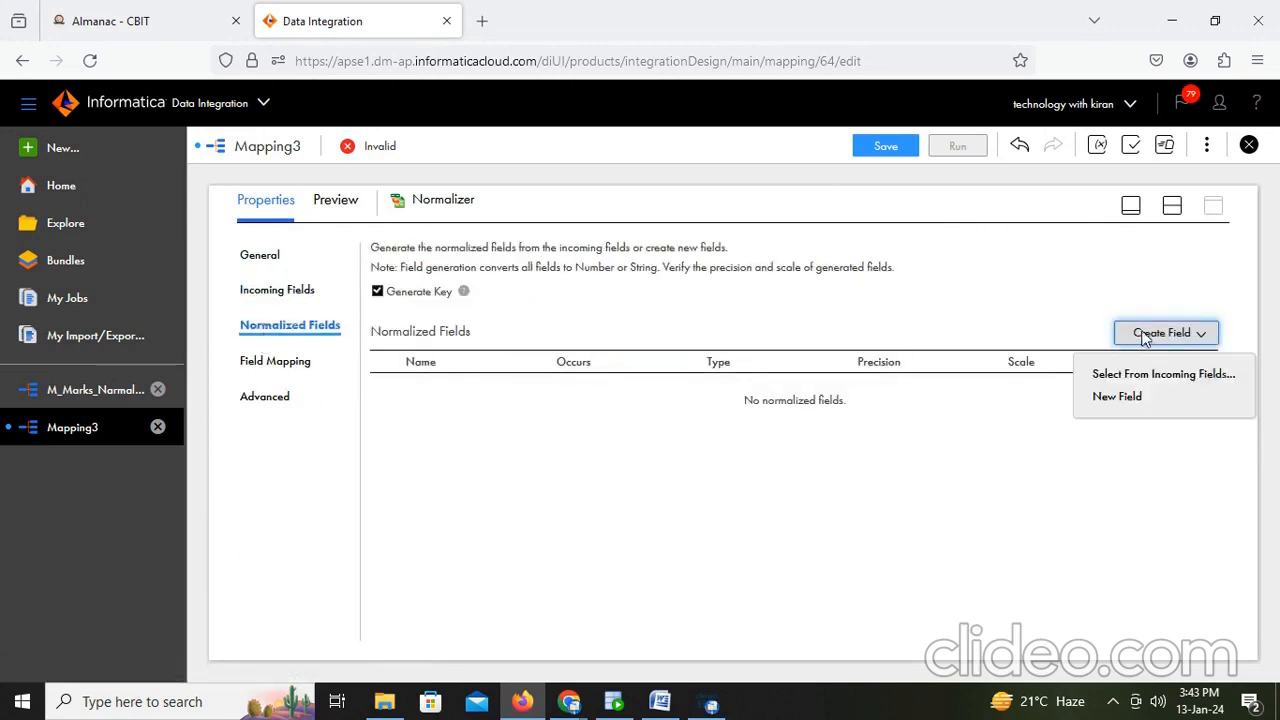
left_click(1135, 374)
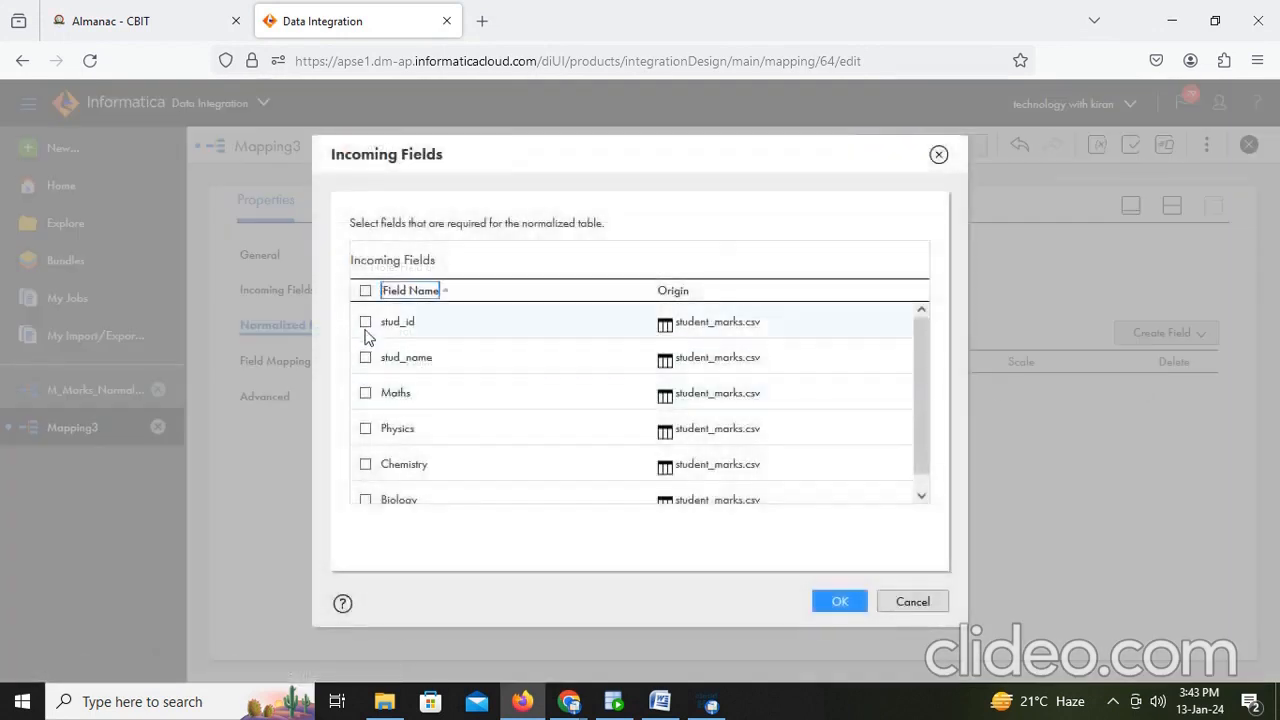
left_click(365, 321)
left_click(365, 357)
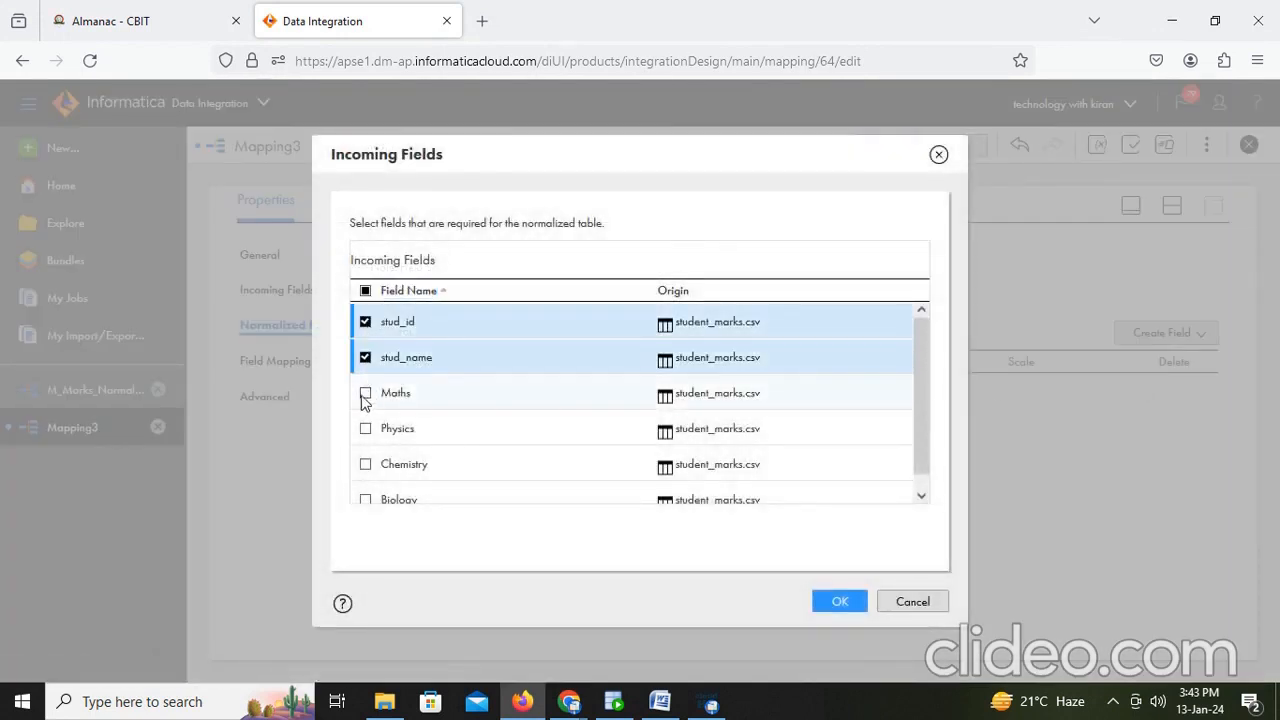
left_click(365, 394)
left_click(845, 603)
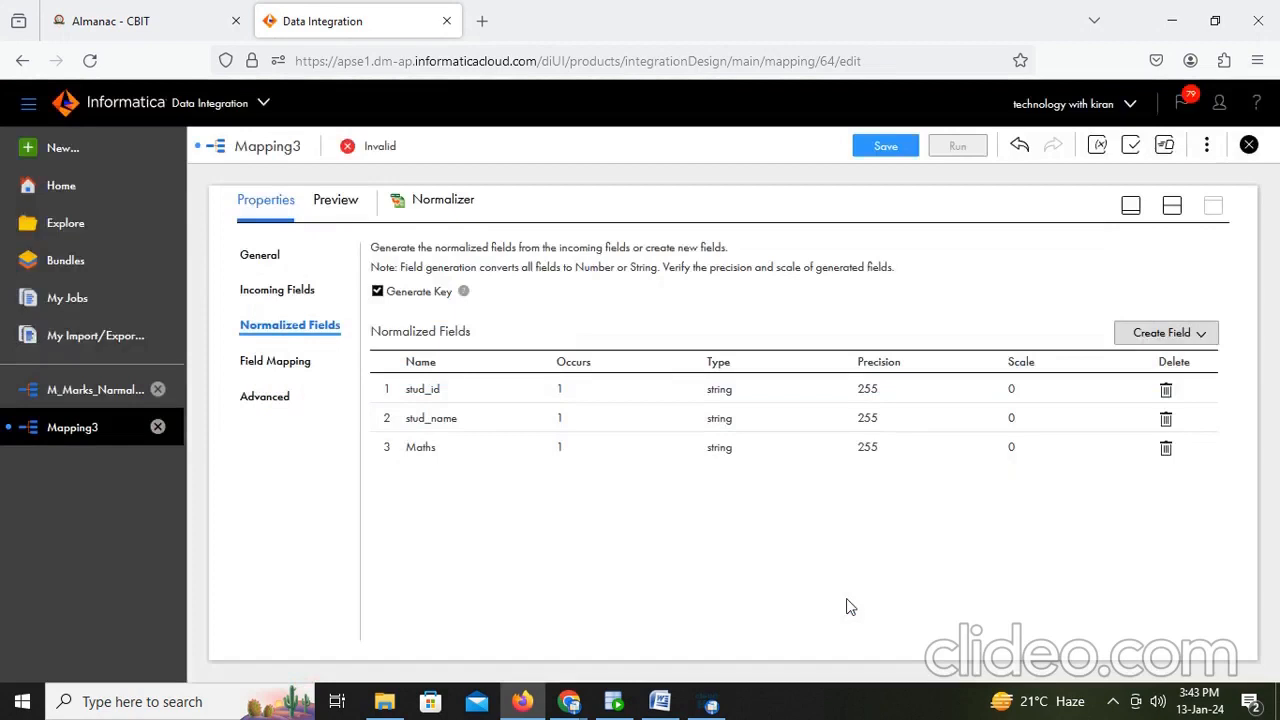
- Rename the normalized Maths field to Marks
left_click(421, 450)
left_click_drag(462, 448, 388, 444)
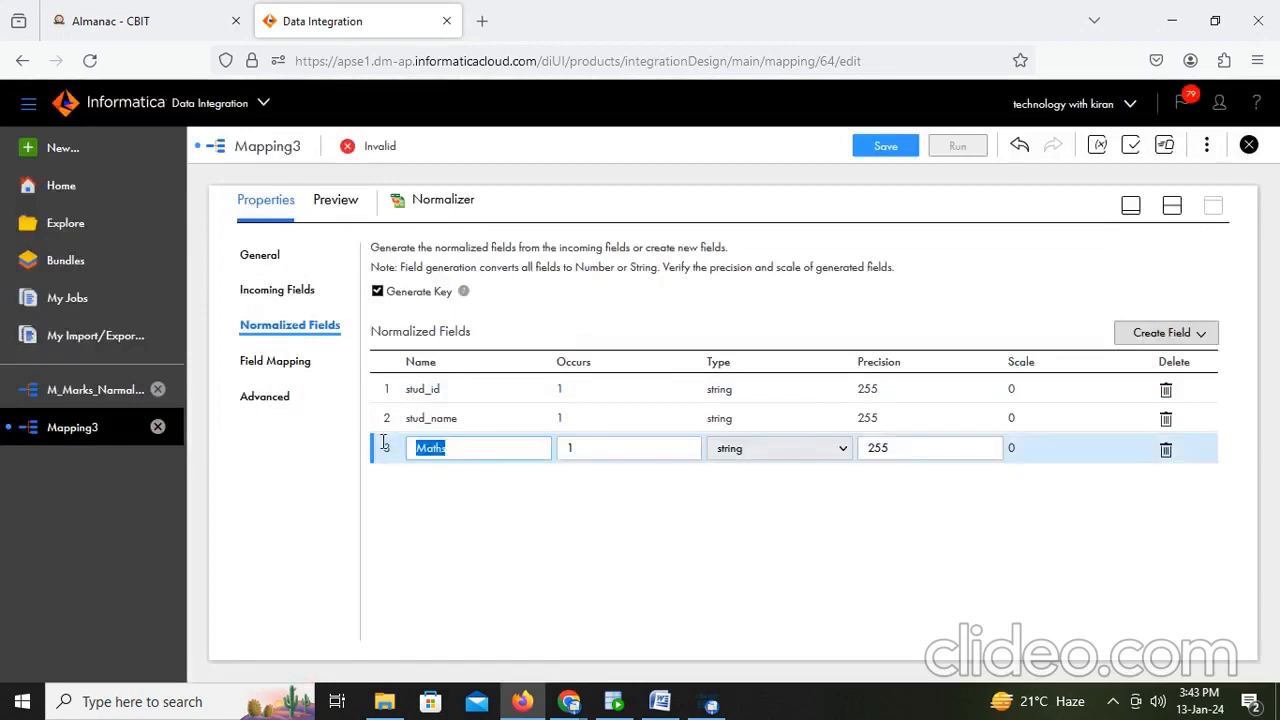
type("Mark")
left_click(452, 490)
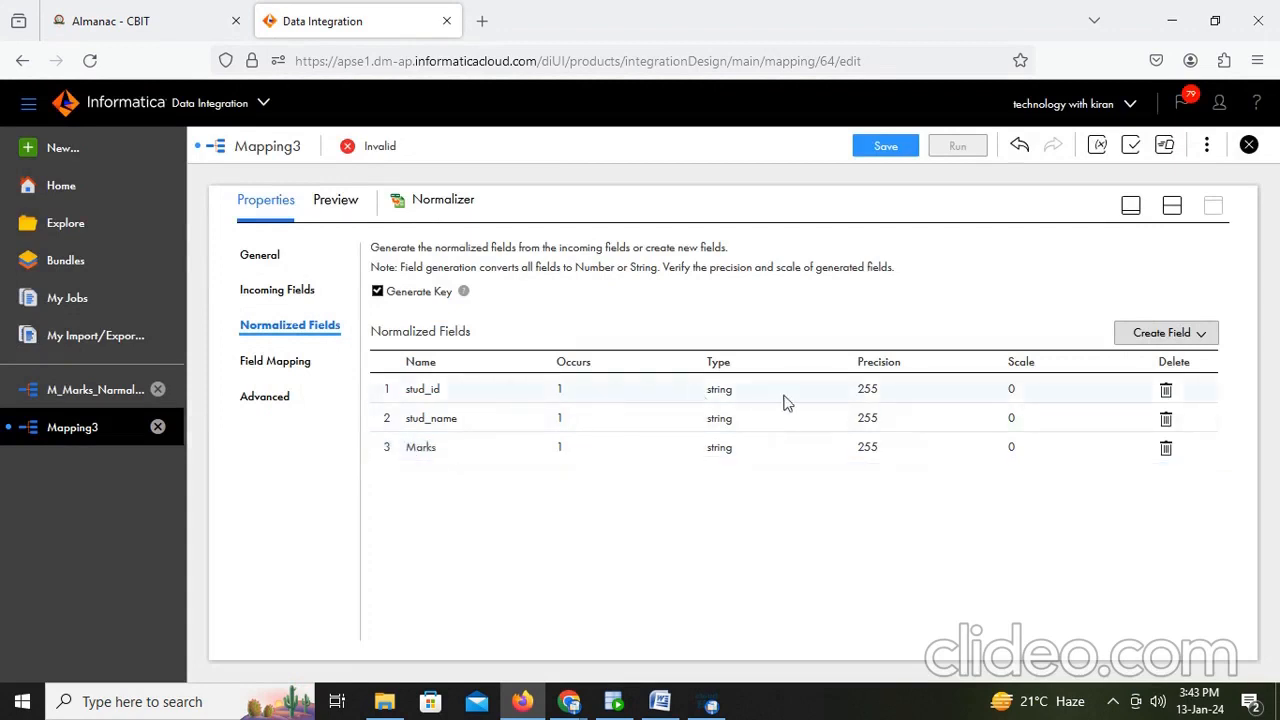
- Set the Type of stud_id and Marks to number and open the Marks field's Occurs for editing
left_click(715, 393)
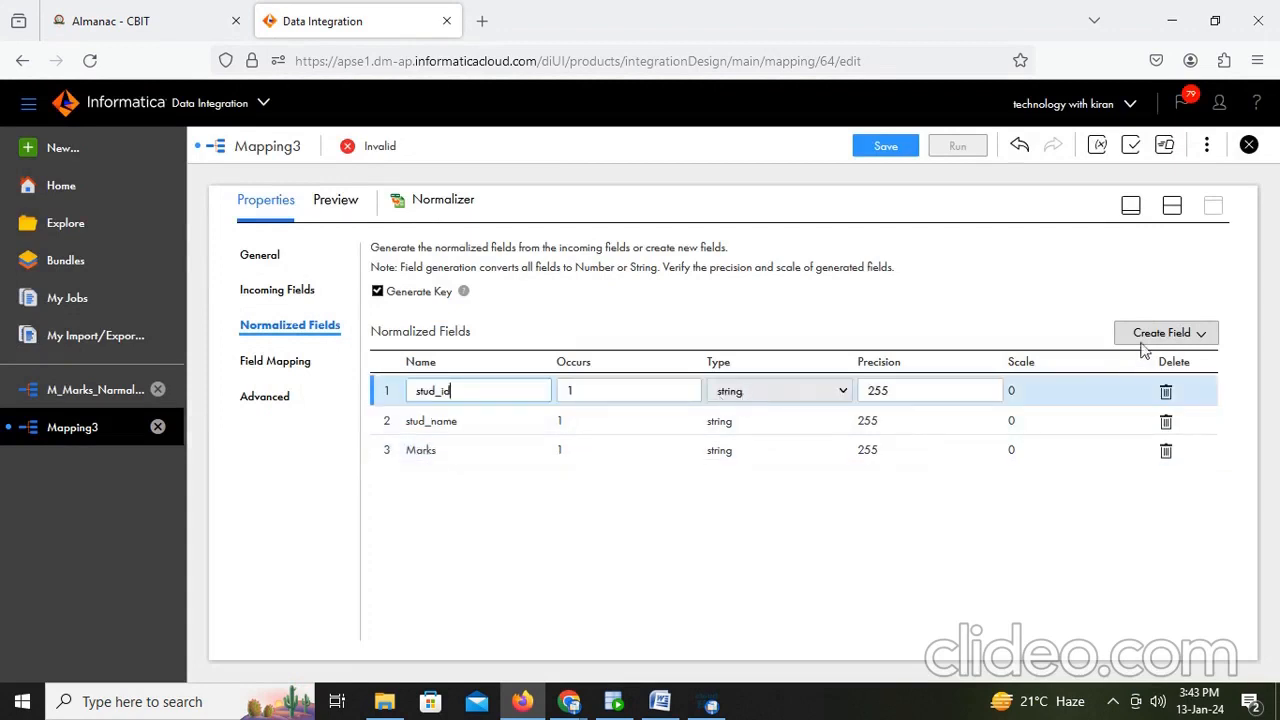
left_click(768, 392)
left_click(757, 420)
left_click(752, 454)
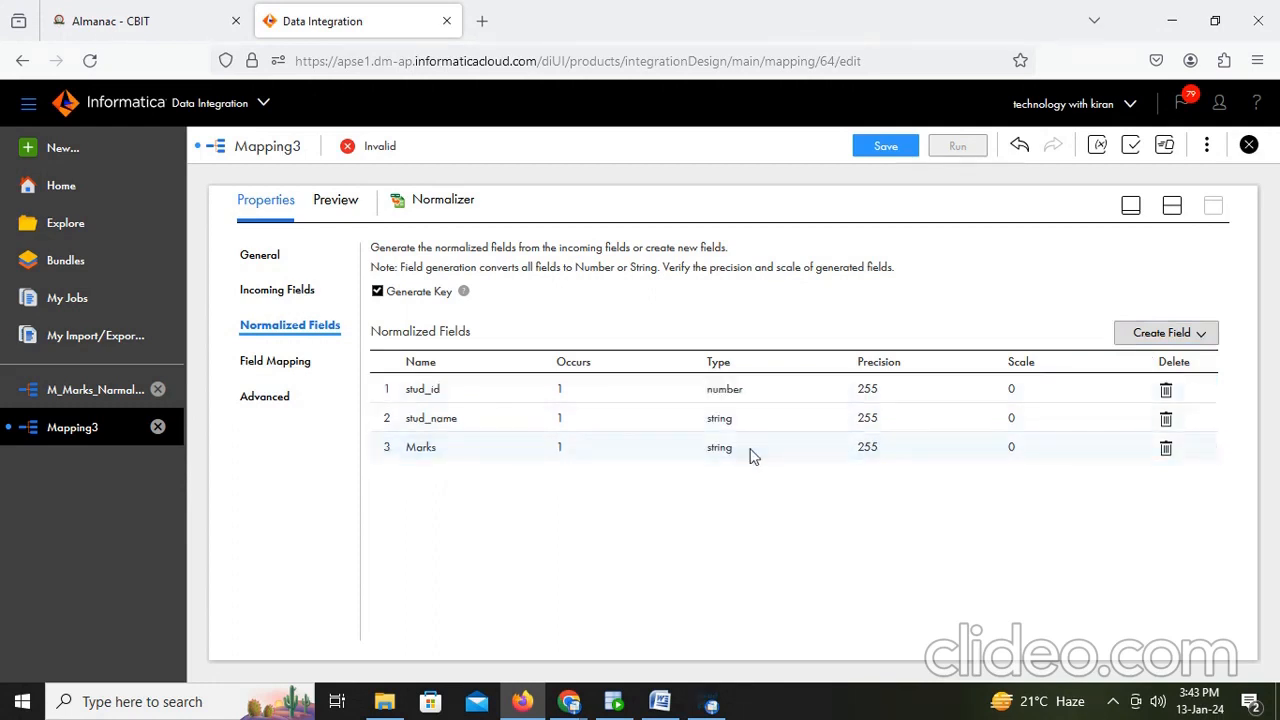
left_click(755, 455)
left_click(785, 455)
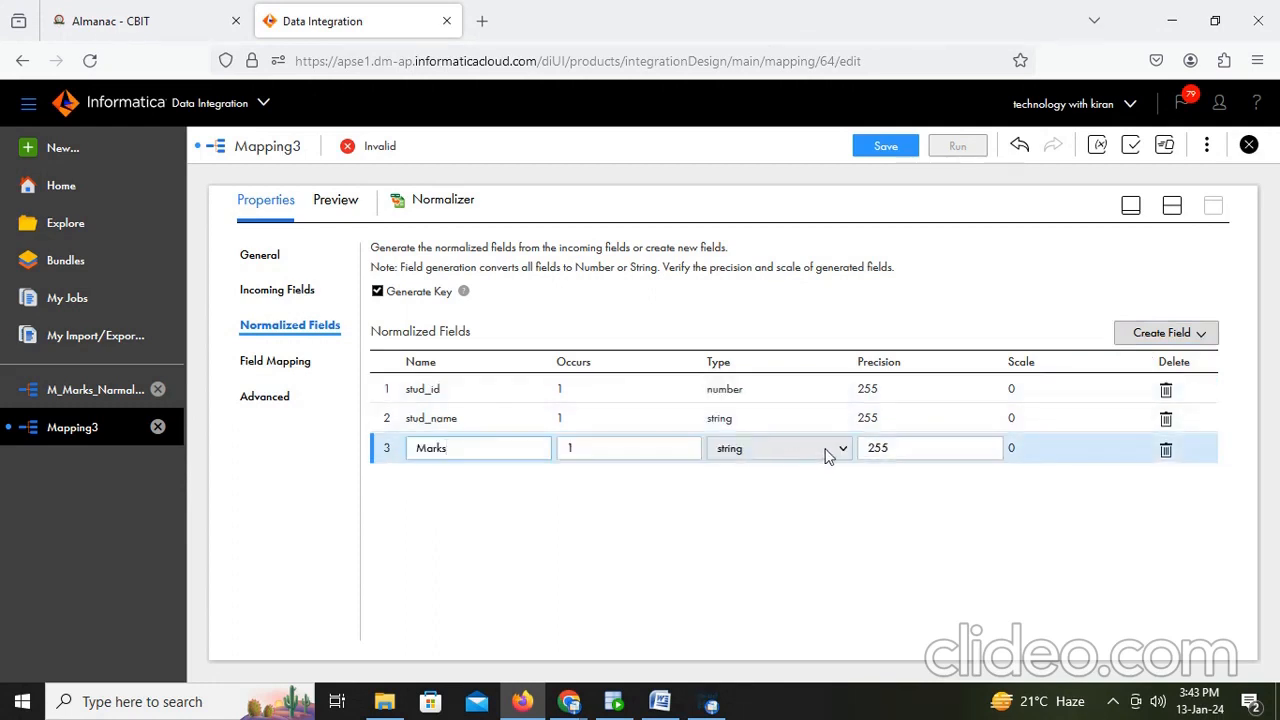
left_click(826, 455)
left_click(780, 478)
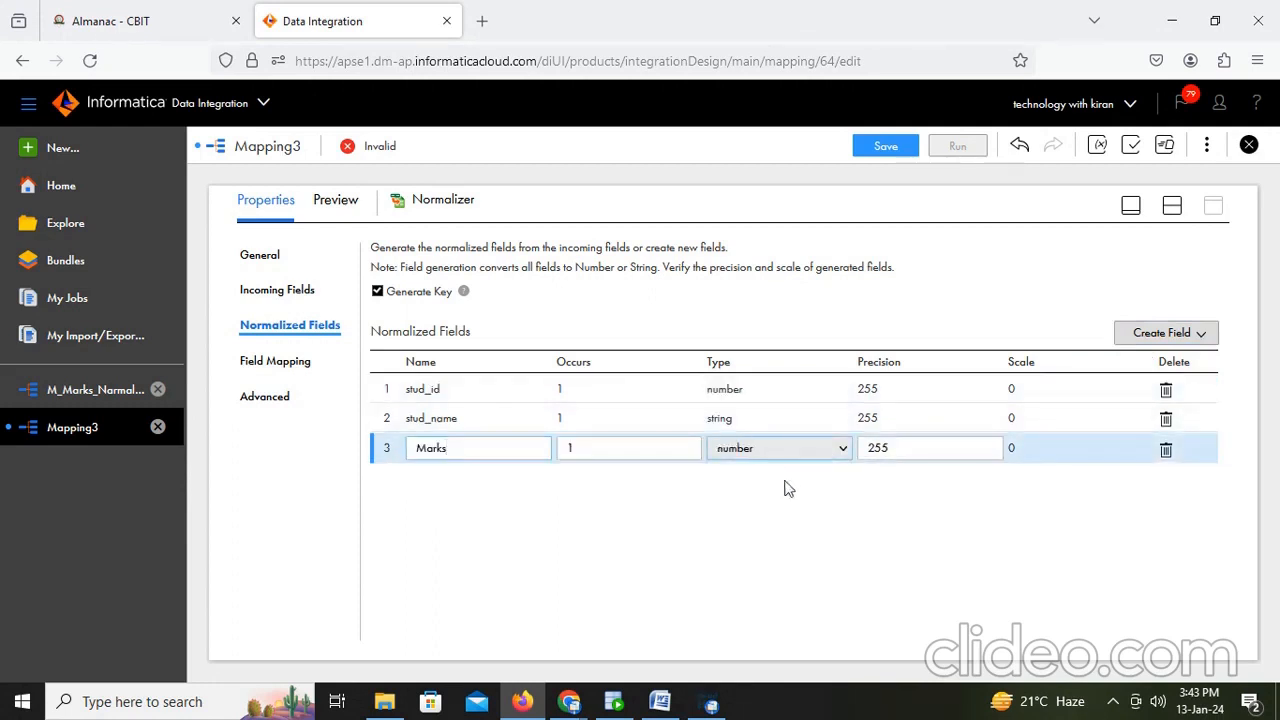
left_click(594, 451)
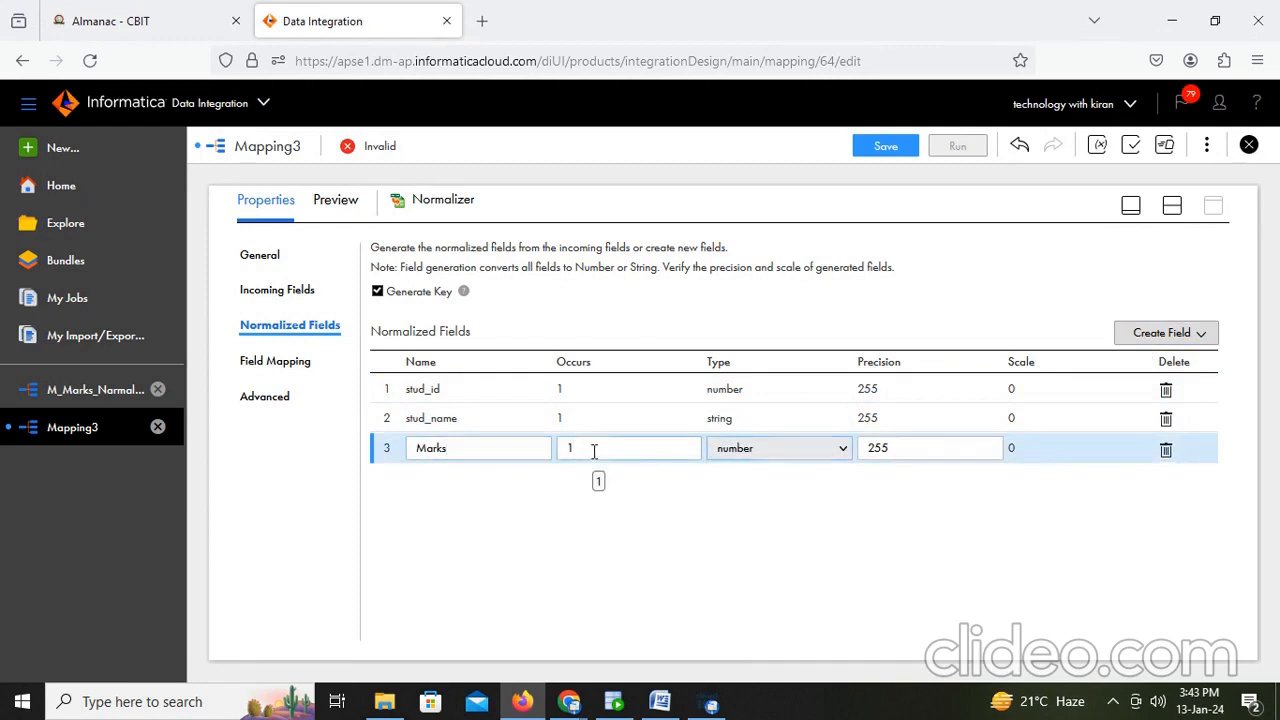
- Switch to Word and add the line 'We are having 4 subjects and the occurance we have to give 4 for marks.'
left_click(659, 701)
key("Return")
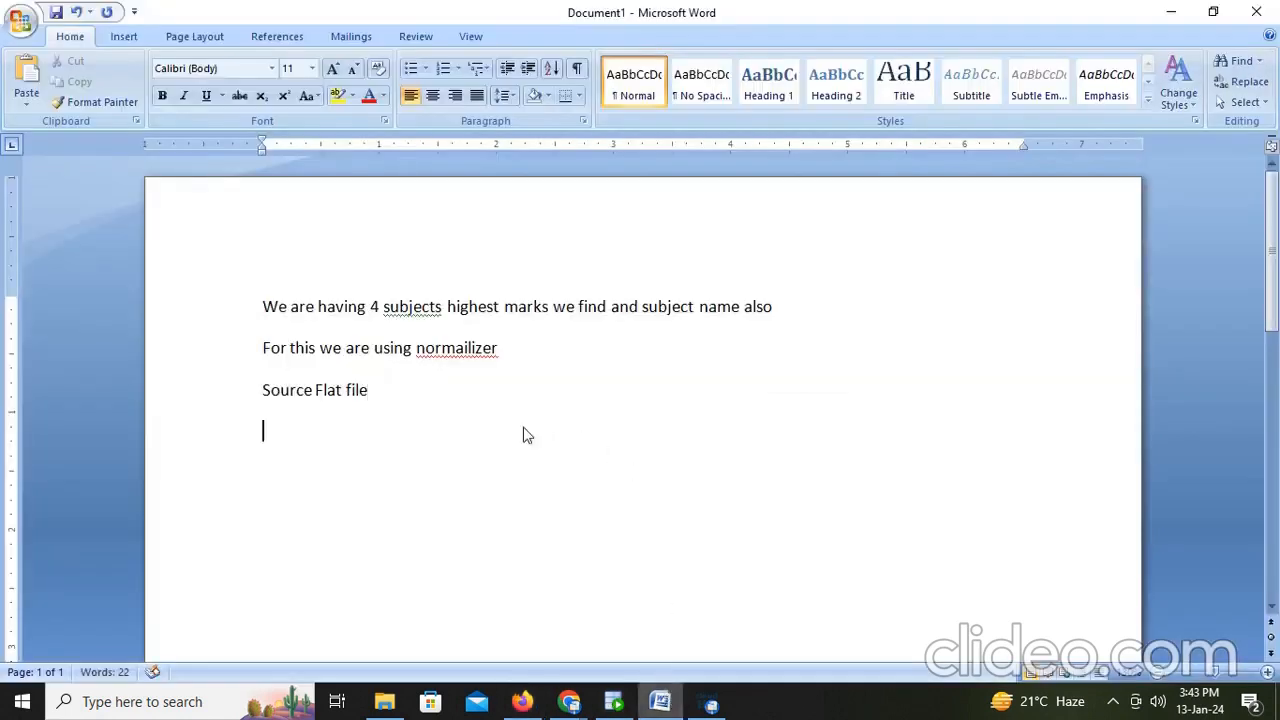
type("We are having")
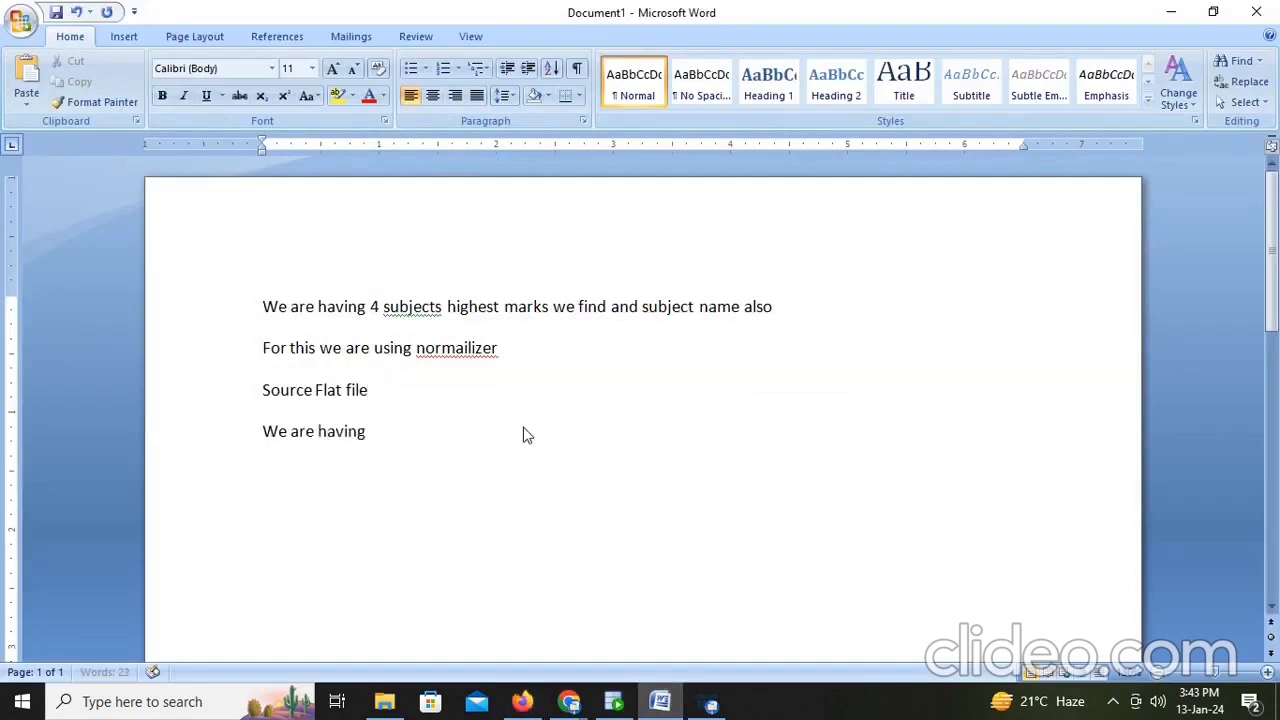
type(" 4 subjects and the")
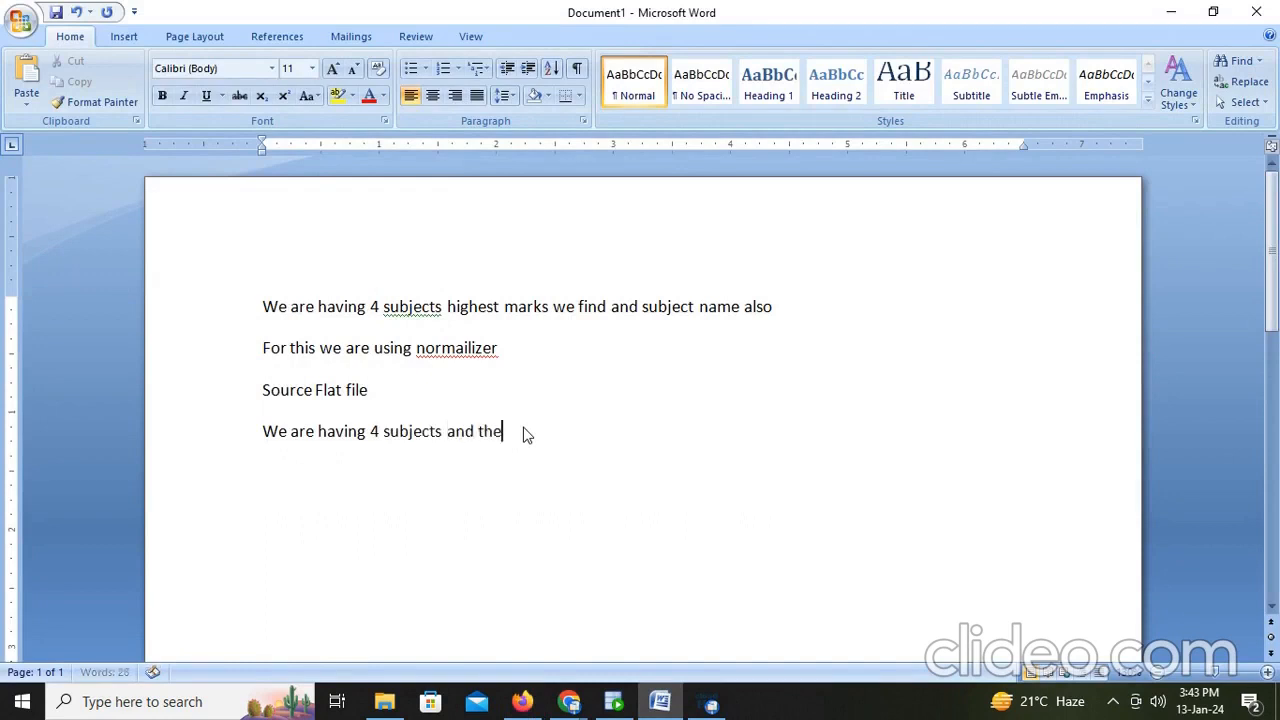
type(" occurrance we have to")
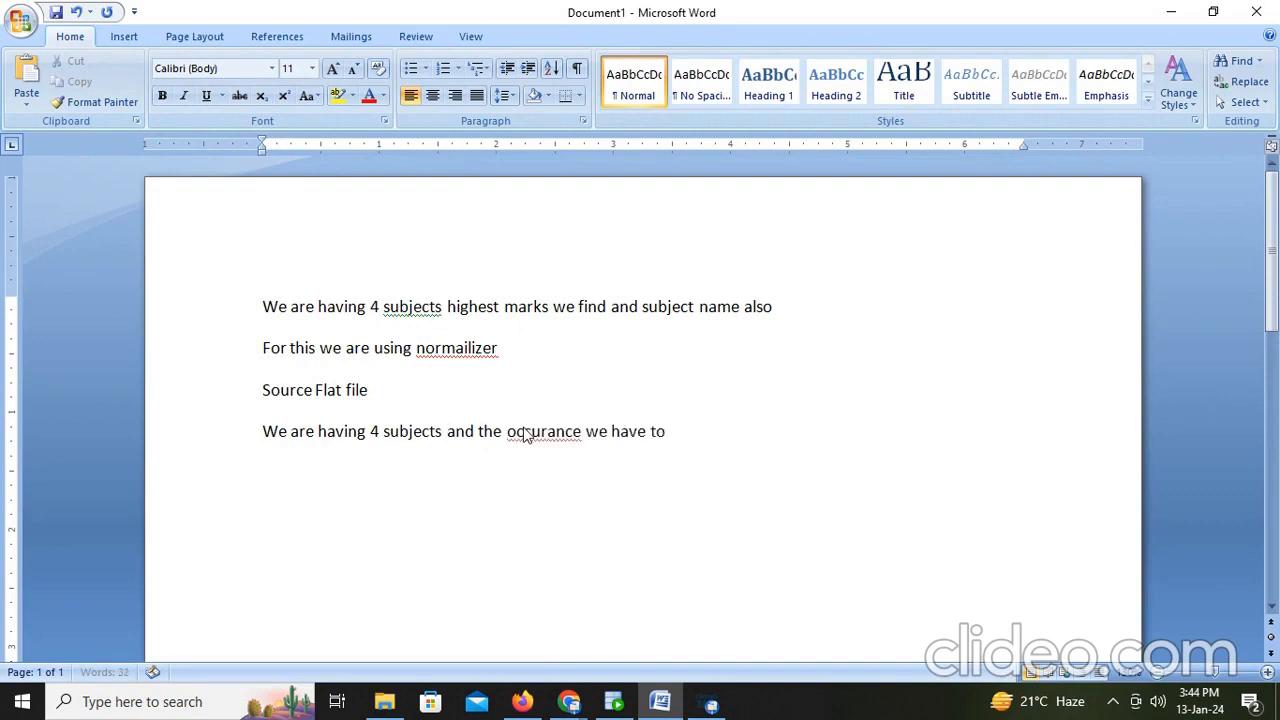
type(" give 4 for marks.")
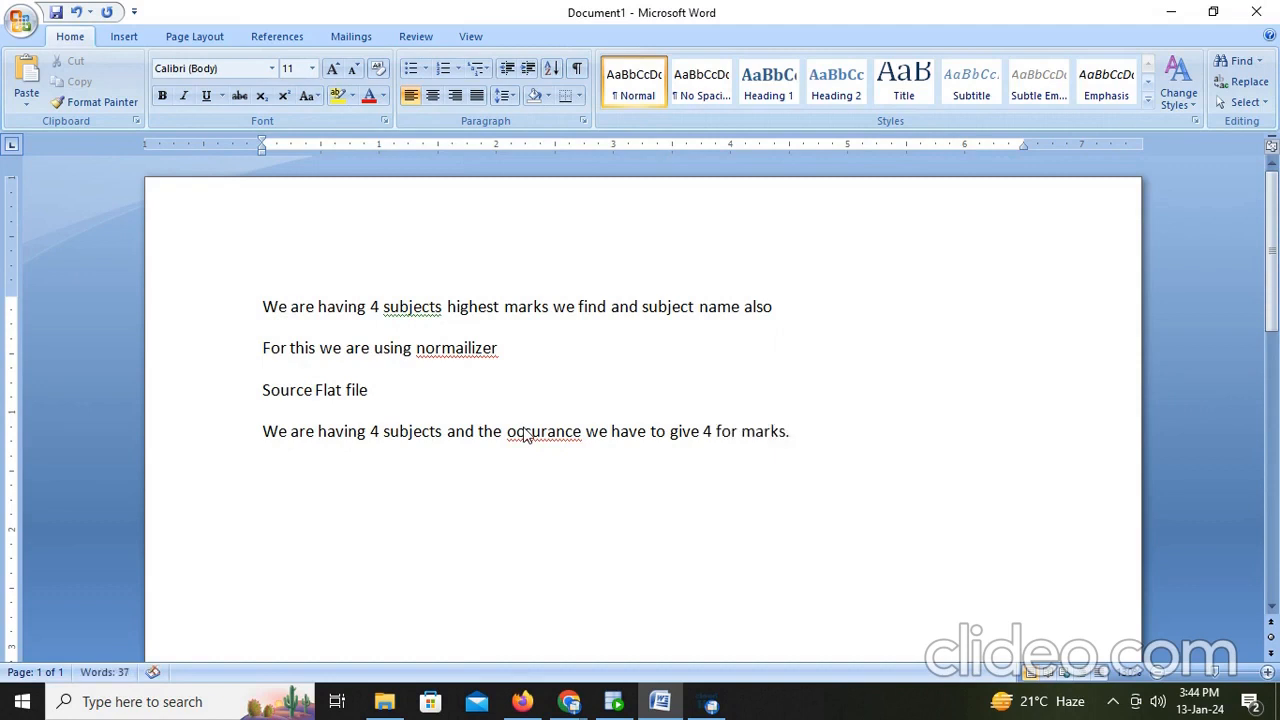
- Return to the mapping and set the Marks field's Occurs to 4
key("alt+Tab")
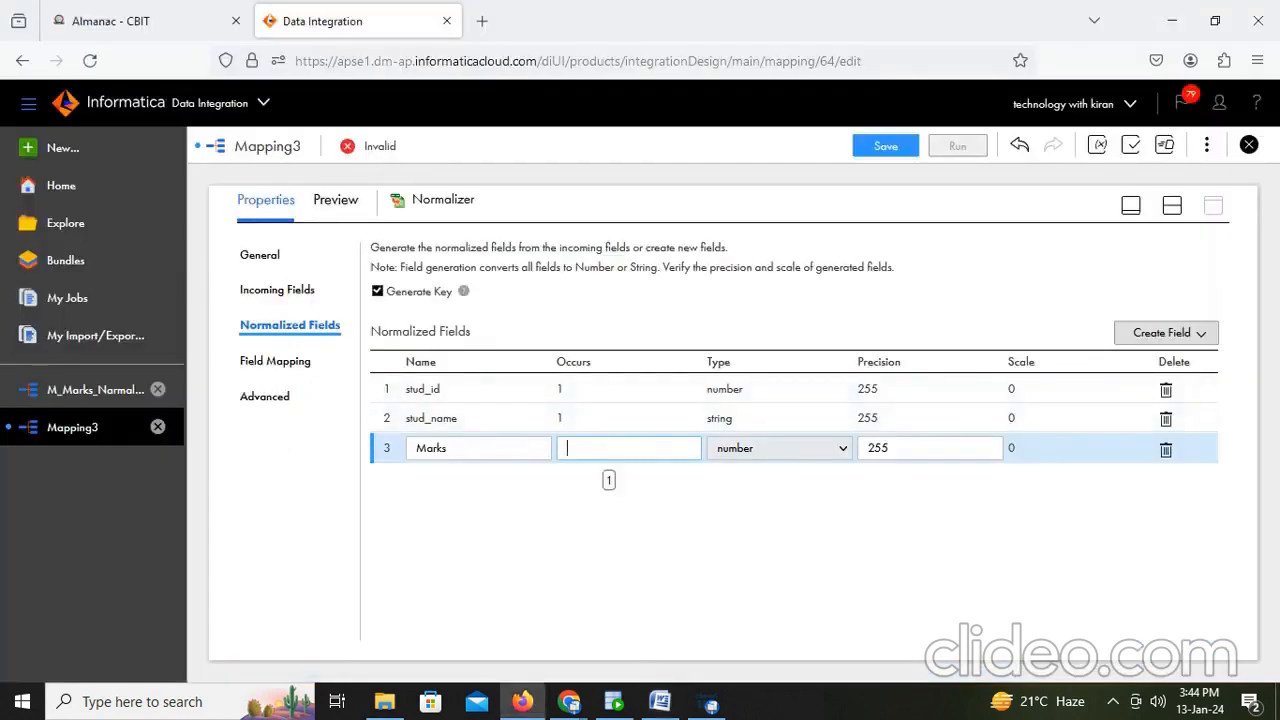
left_click(673, 541)
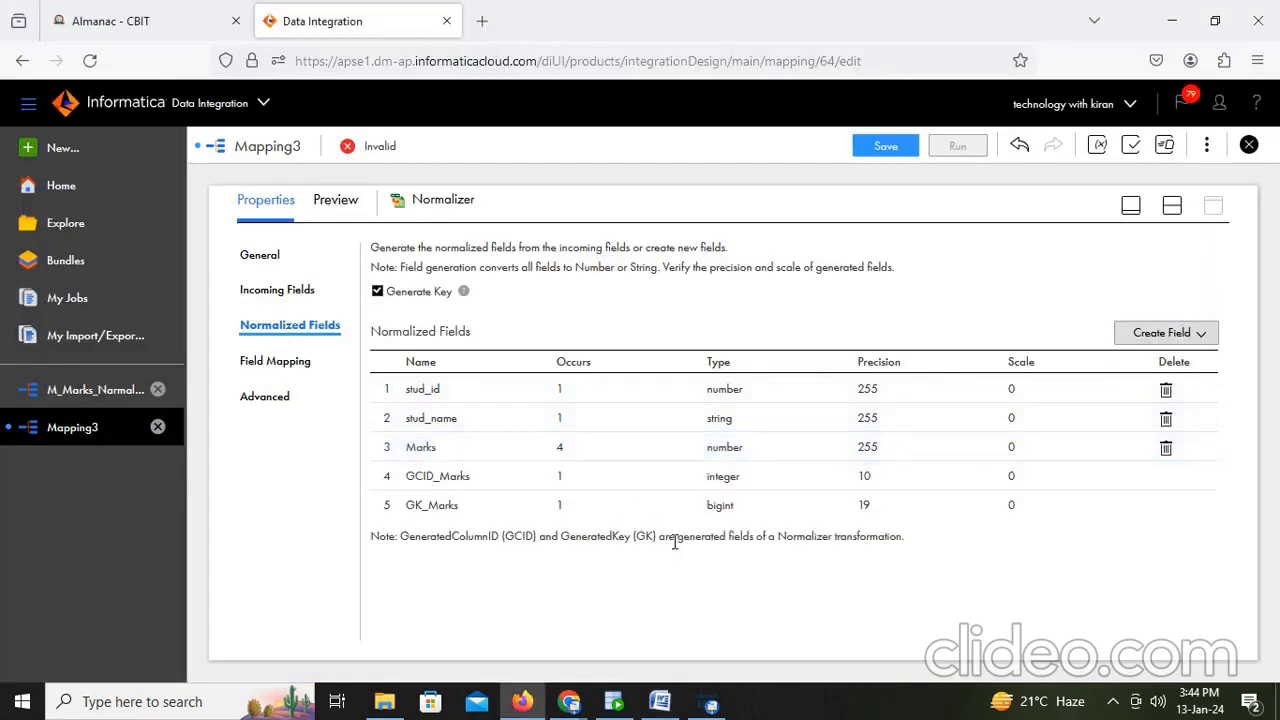
key("alt+Tab")
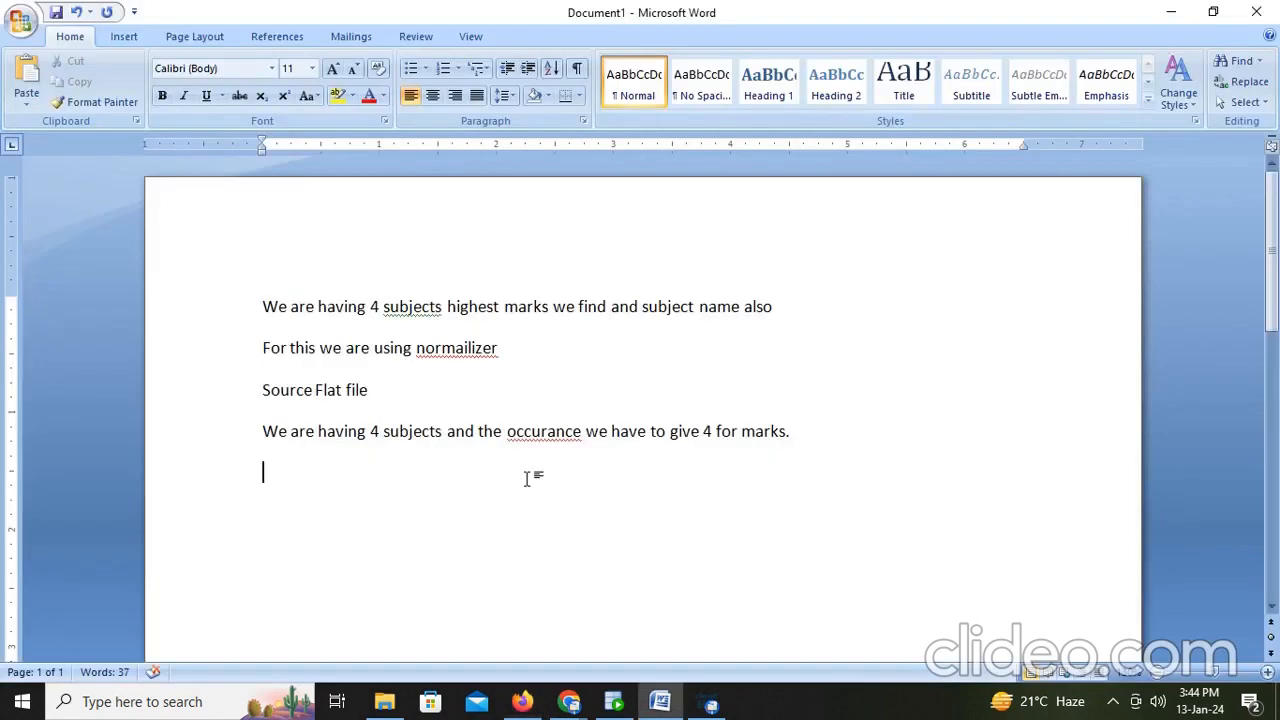
- Add the line 'Gcid and Gkid automatically created' to the Word notes
type("gcid an")
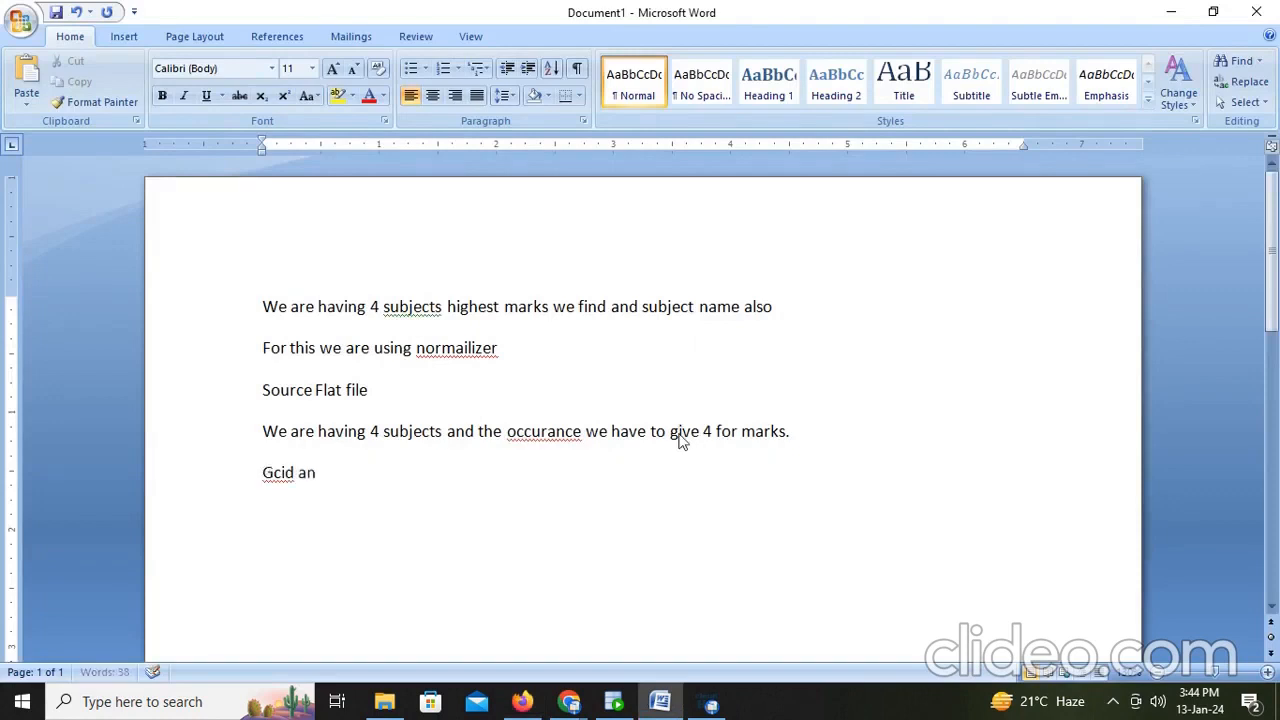
type("d gk")
key("BackSpace")
key("BackSpace")
key("BackSpace")
type("Gkid atu")
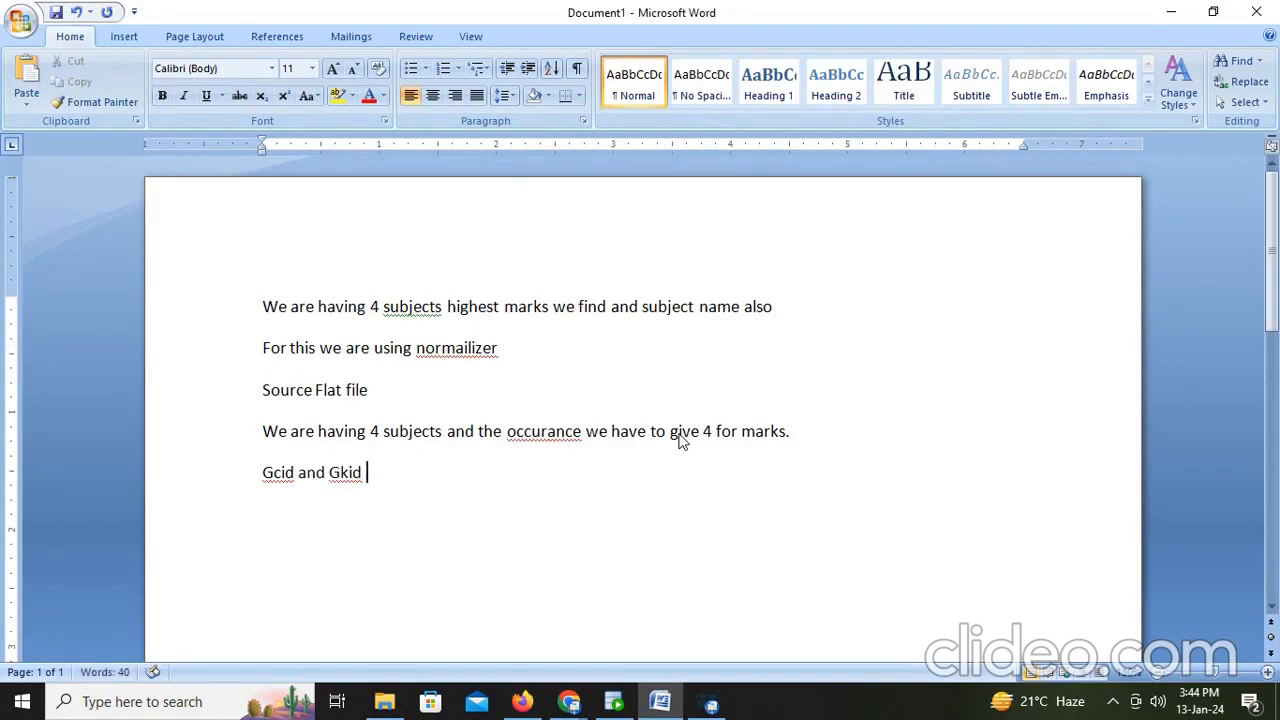
key("BackSpace")
key("BackSpace")
type("utomatically  c")
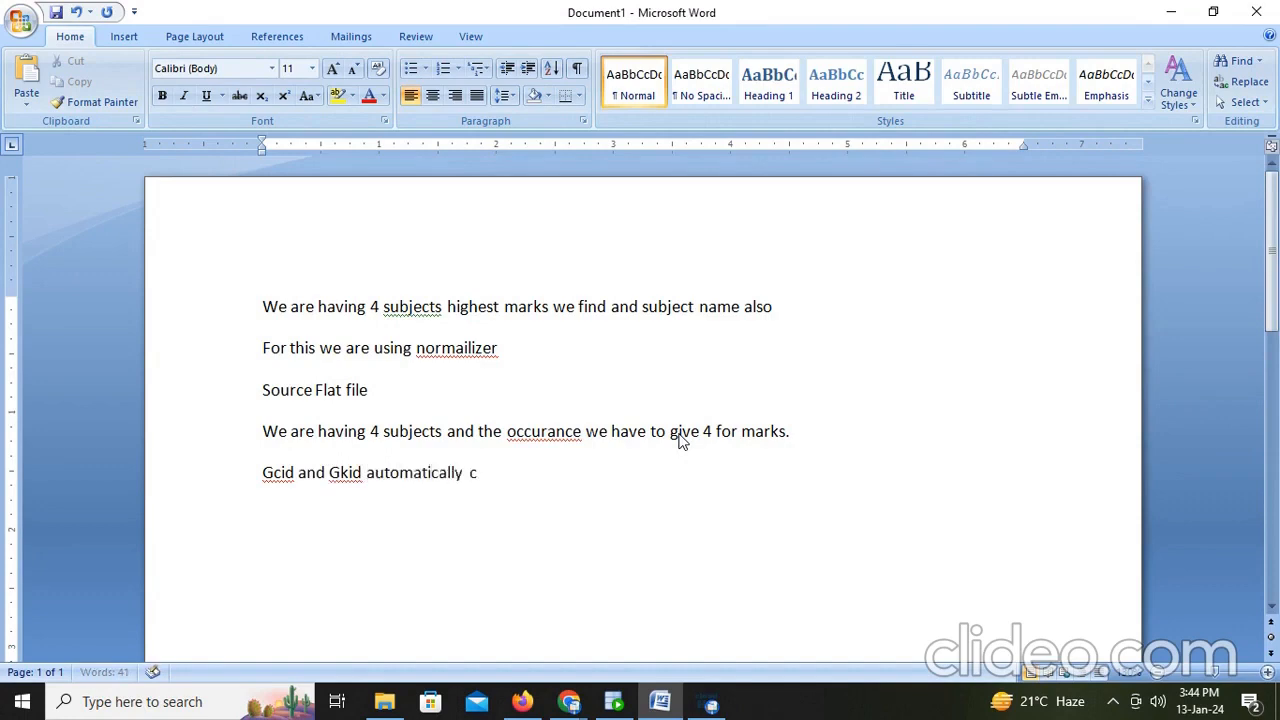
type("reated")
- Return to the mapping, map Maths, Physics, Chemistry and Biology to Marks_1 through Marks_4 in the Normalizer field mapping, and save
key("alt+Tab")
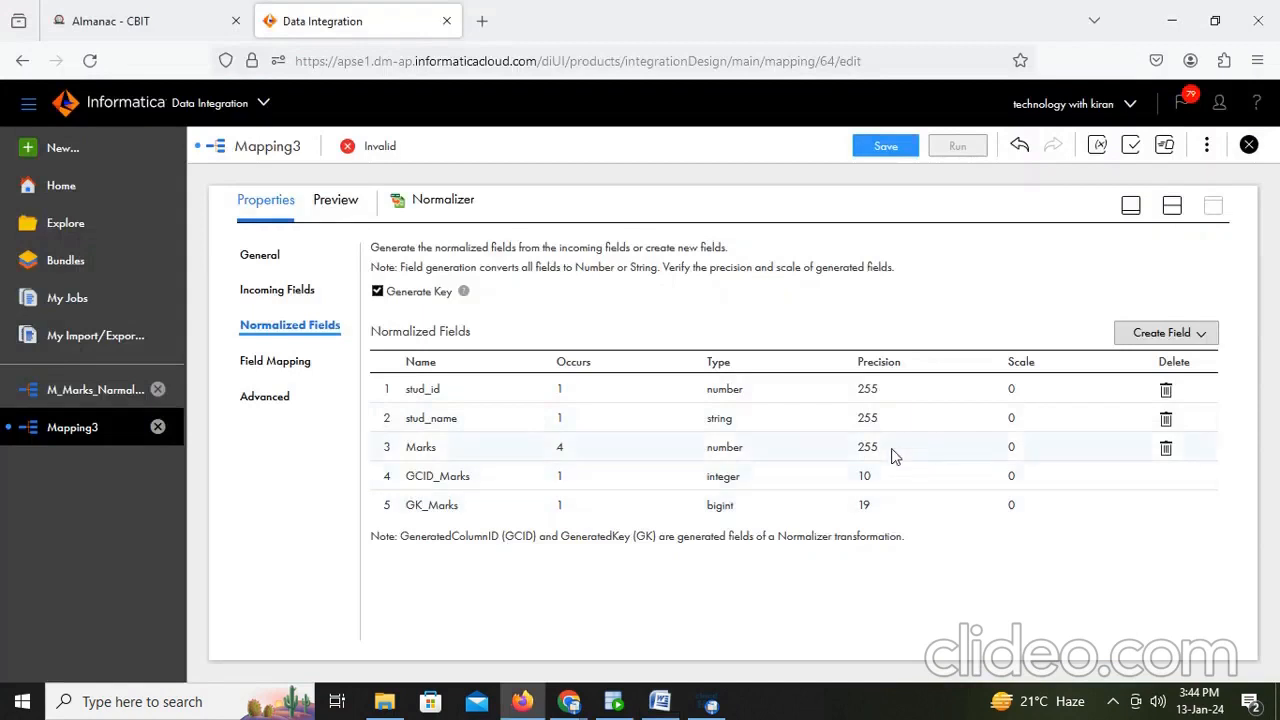
left_click(271, 362)
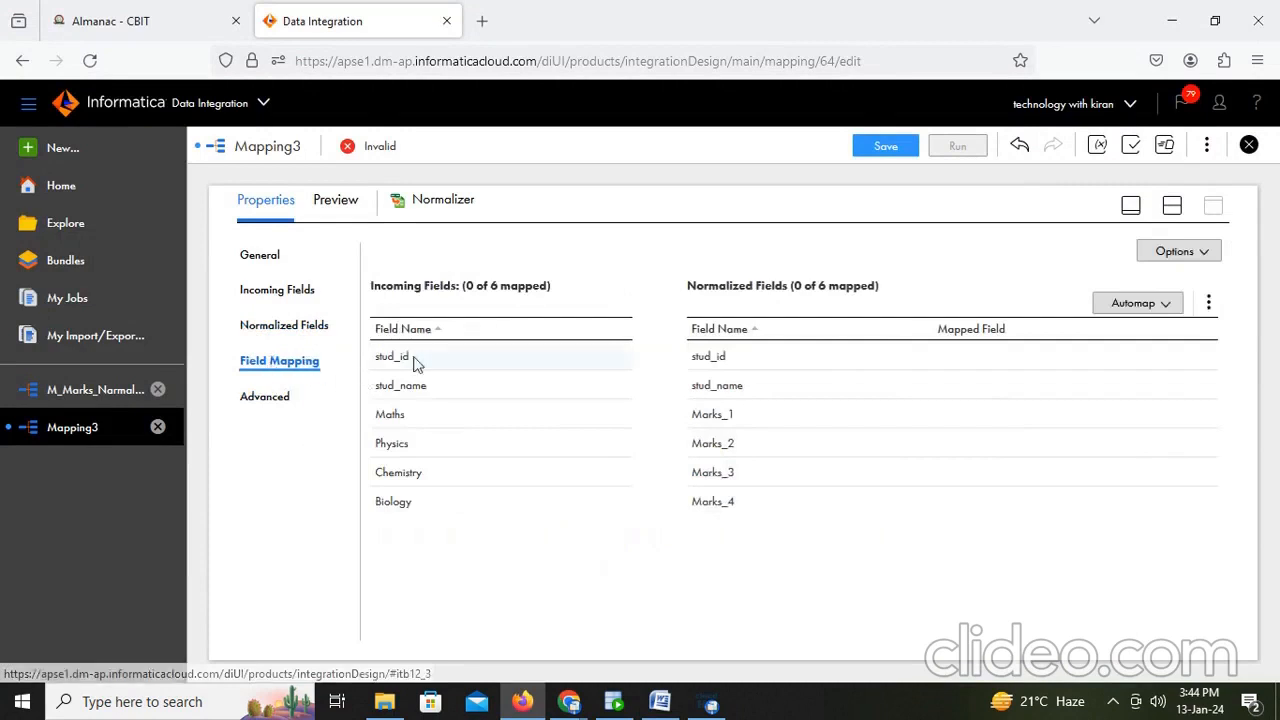
left_click(1155, 310)
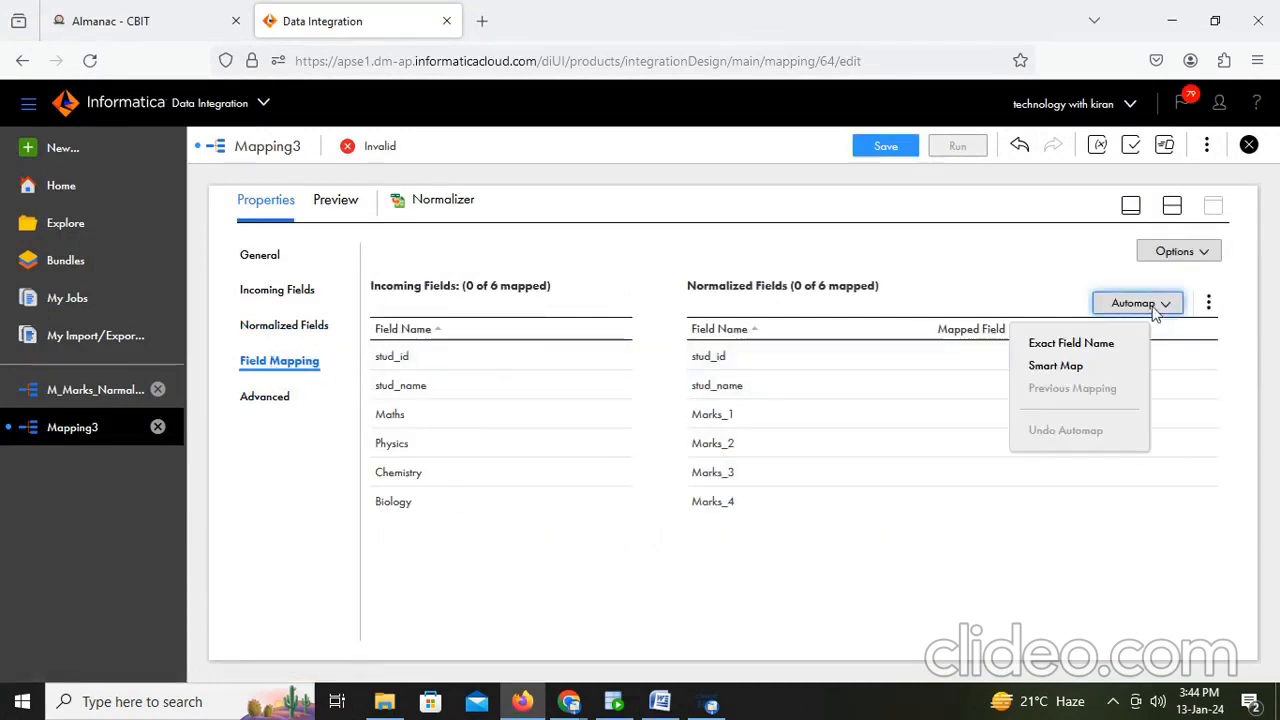
left_click(1108, 368)
left_click_drag(469, 410, 967, 404)
left_click_drag(549, 447, 962, 445)
left_click_drag(512, 480, 929, 477)
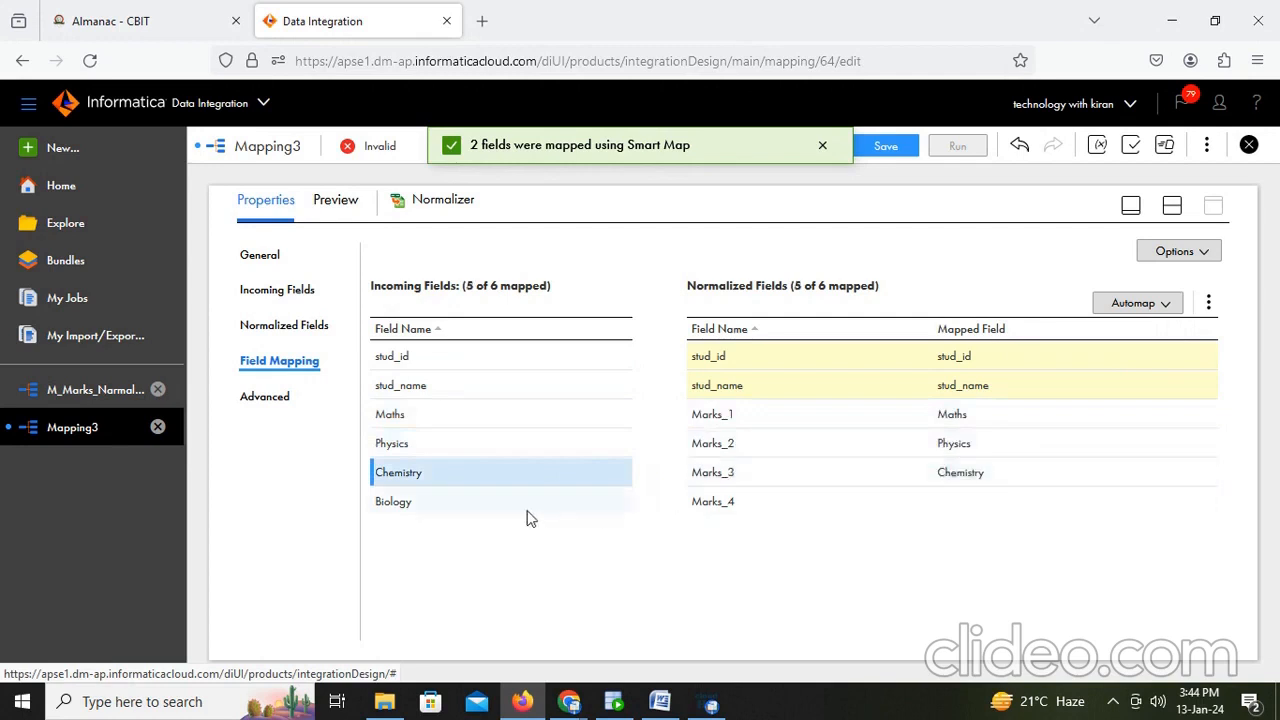
left_click_drag(497, 505, 955, 503)
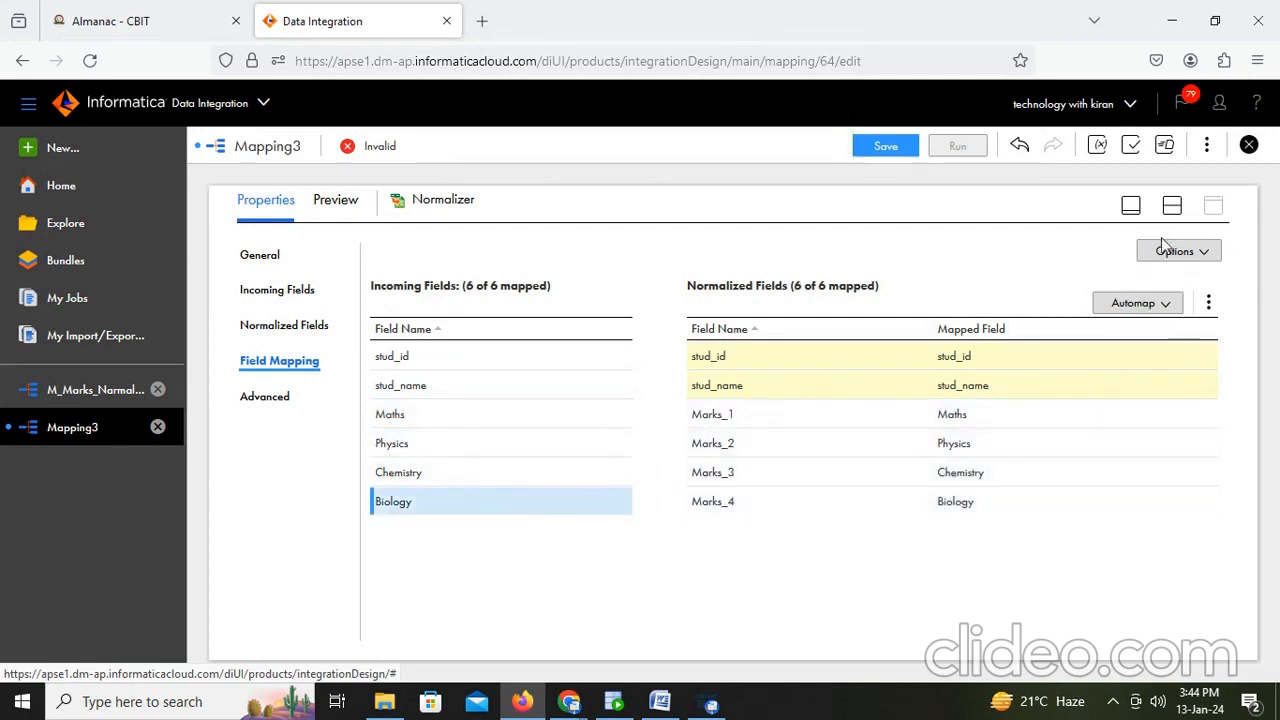
left_click(1172, 207)
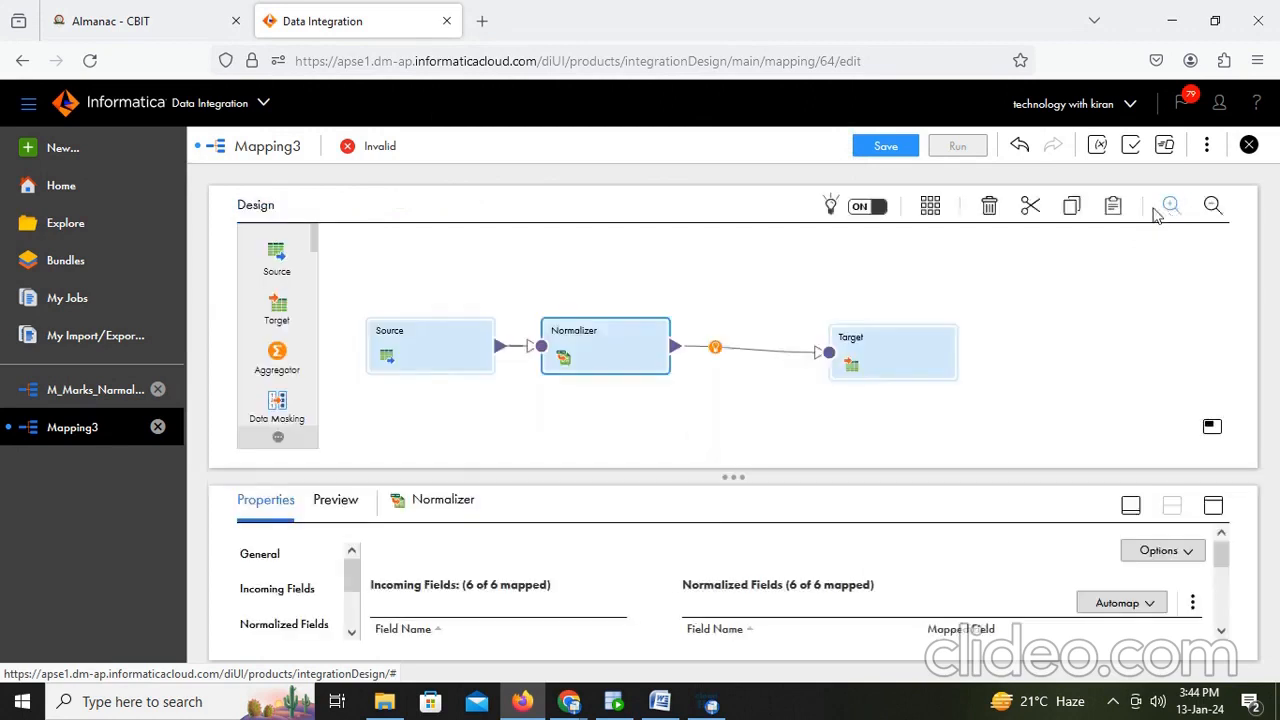
left_click(890, 146)
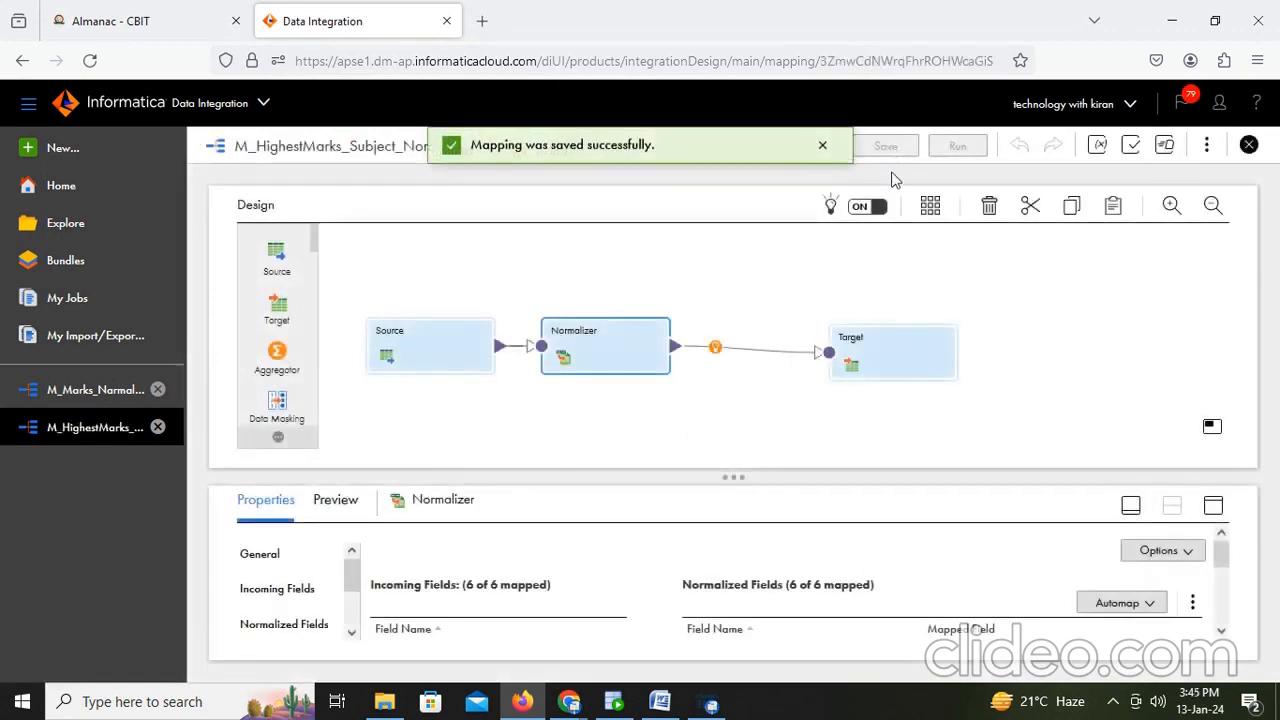
- Map the Target fields: stud_id, stud_name, Marks, GCID_Marks and GK_Marks to STUD_ID, STUD_NAME, HIGHEST_MARK, GC_ID and GK, then save
left_click(897, 373)
left_click(1213, 505)
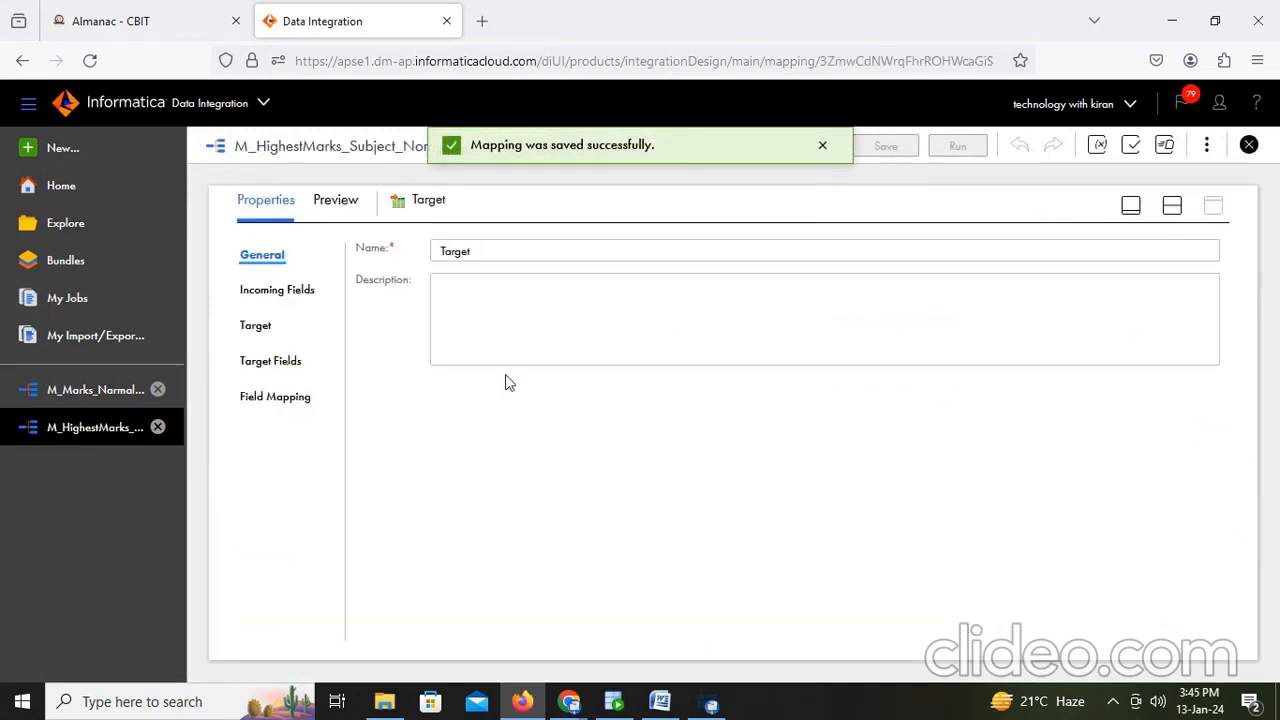
left_click(268, 366)
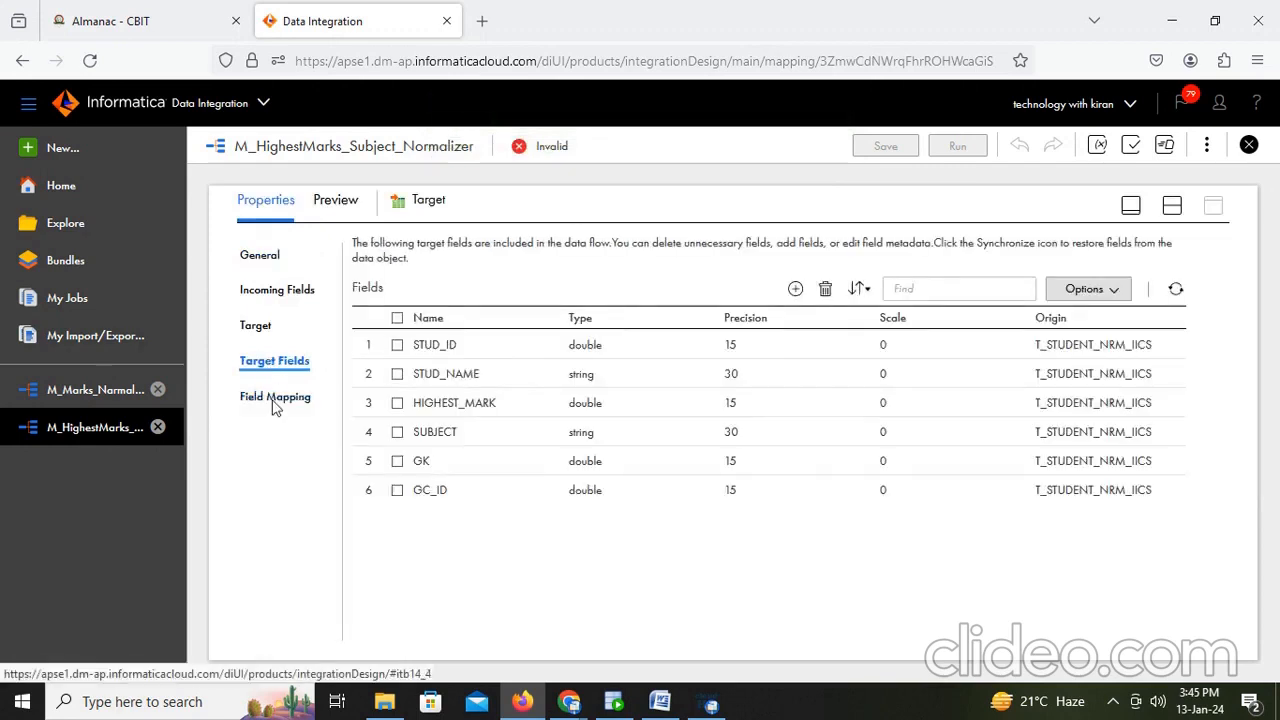
left_click(274, 399)
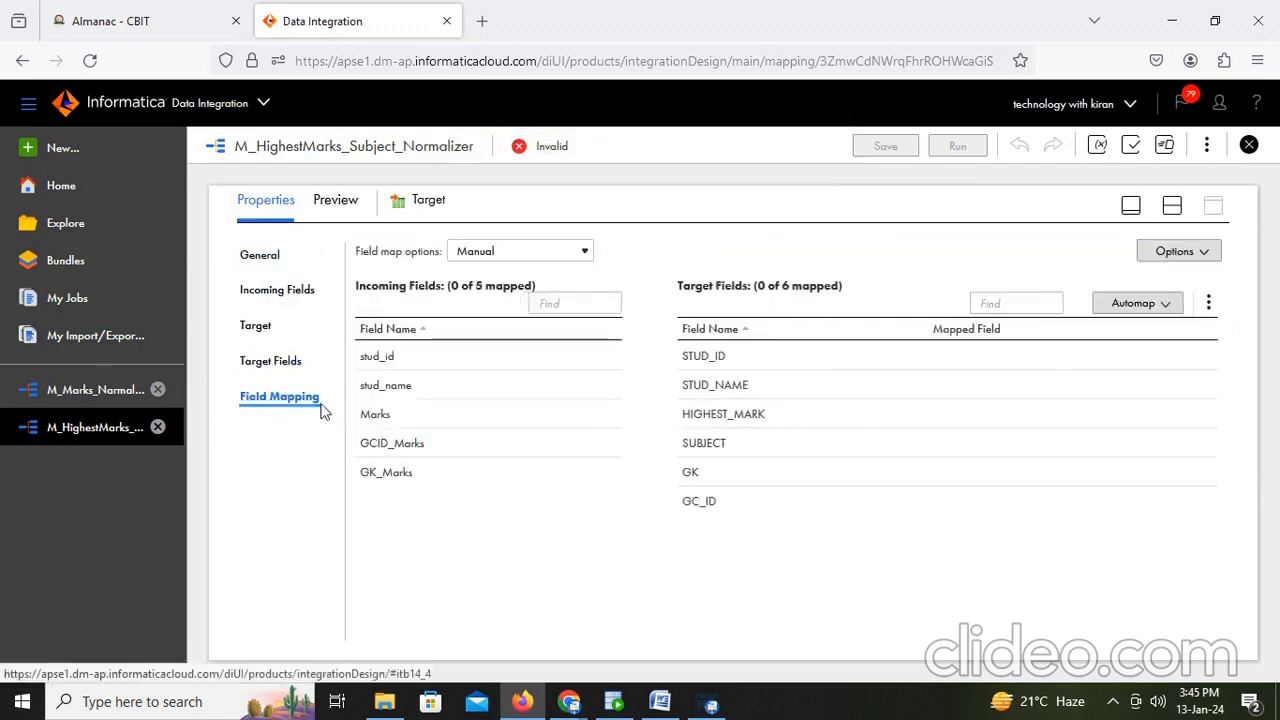
left_click_drag(372, 358, 820, 360)
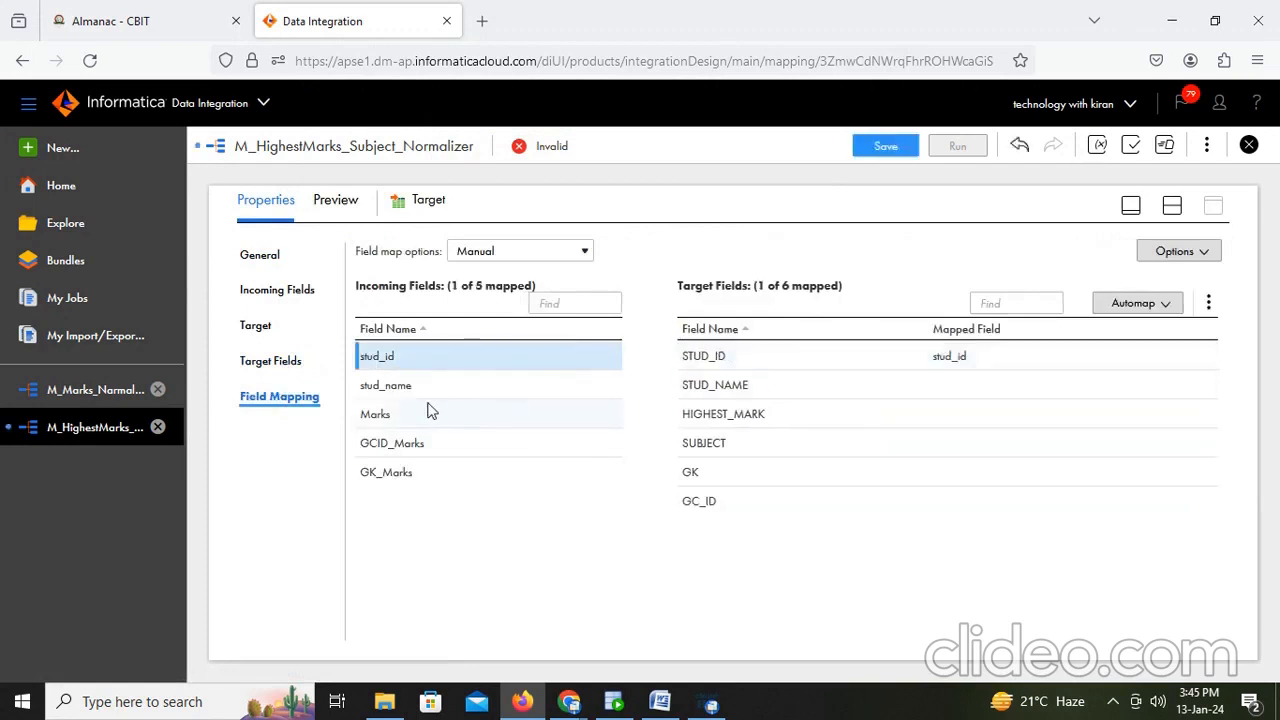
left_click_drag(385, 385, 855, 388)
left_click(448, 422)
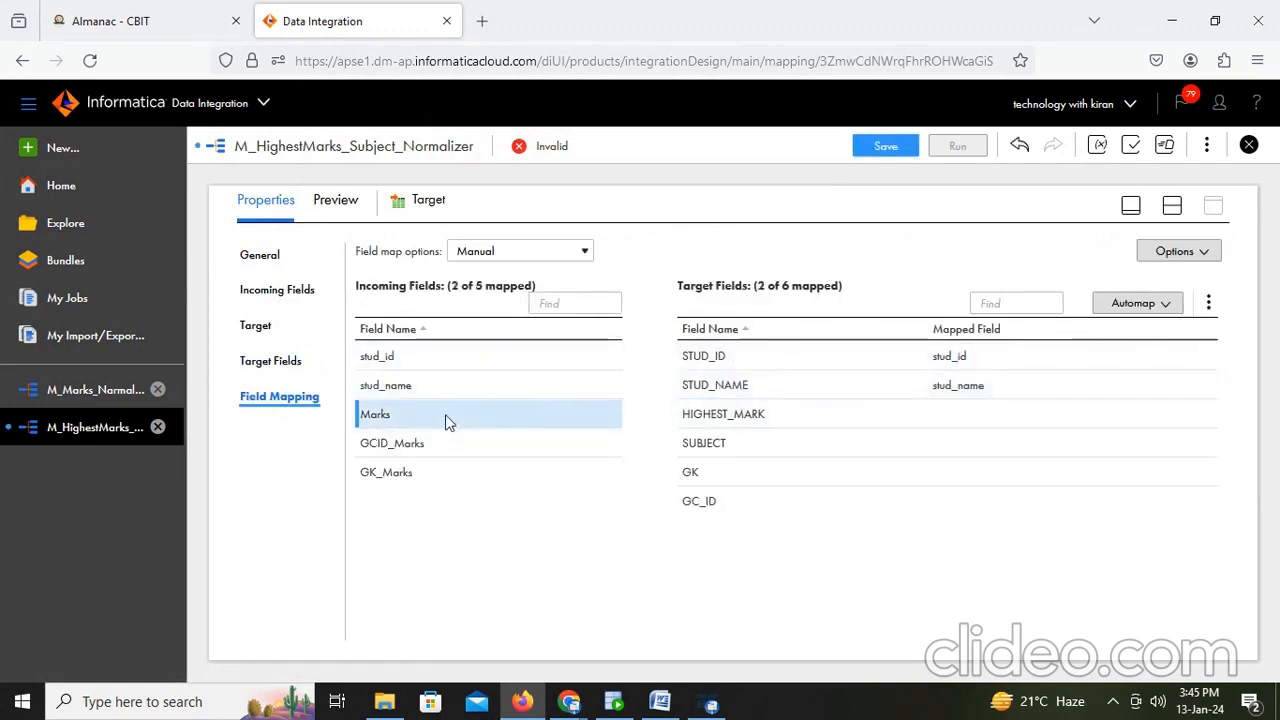
left_click_drag(448, 422, 893, 416)
left_click_drag(479, 452, 905, 502)
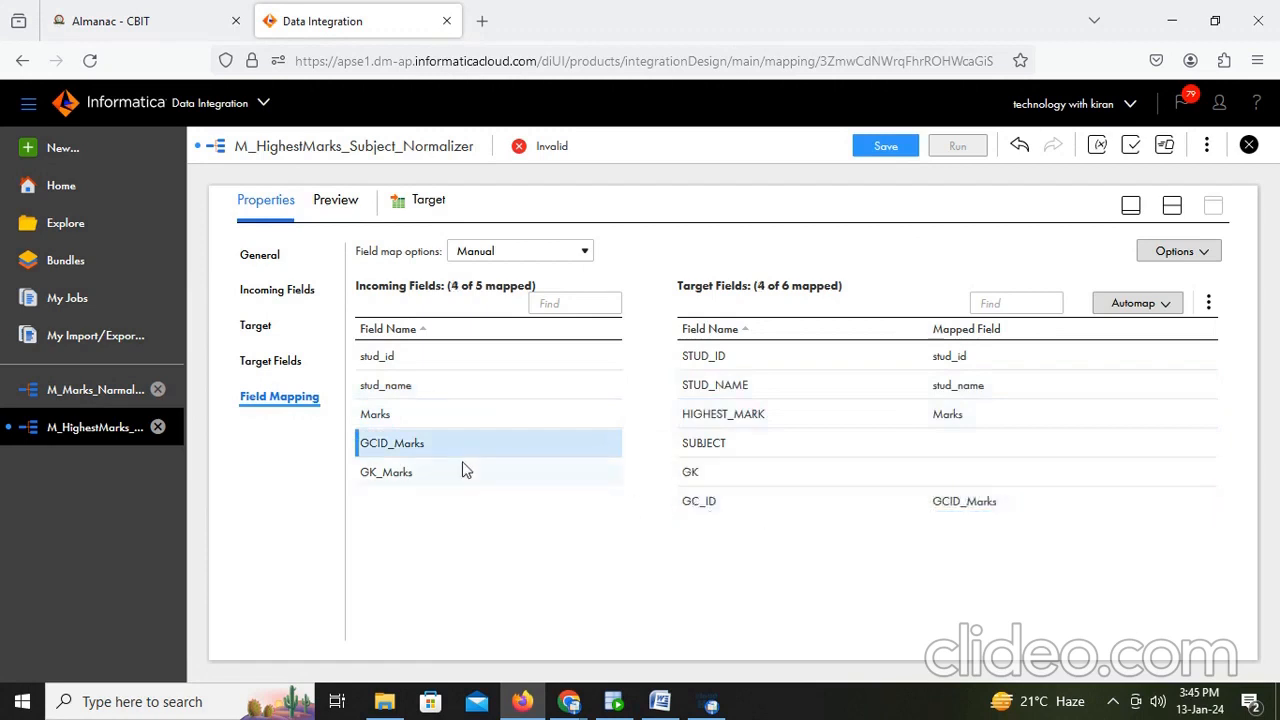
left_click_drag(463, 470, 900, 484)
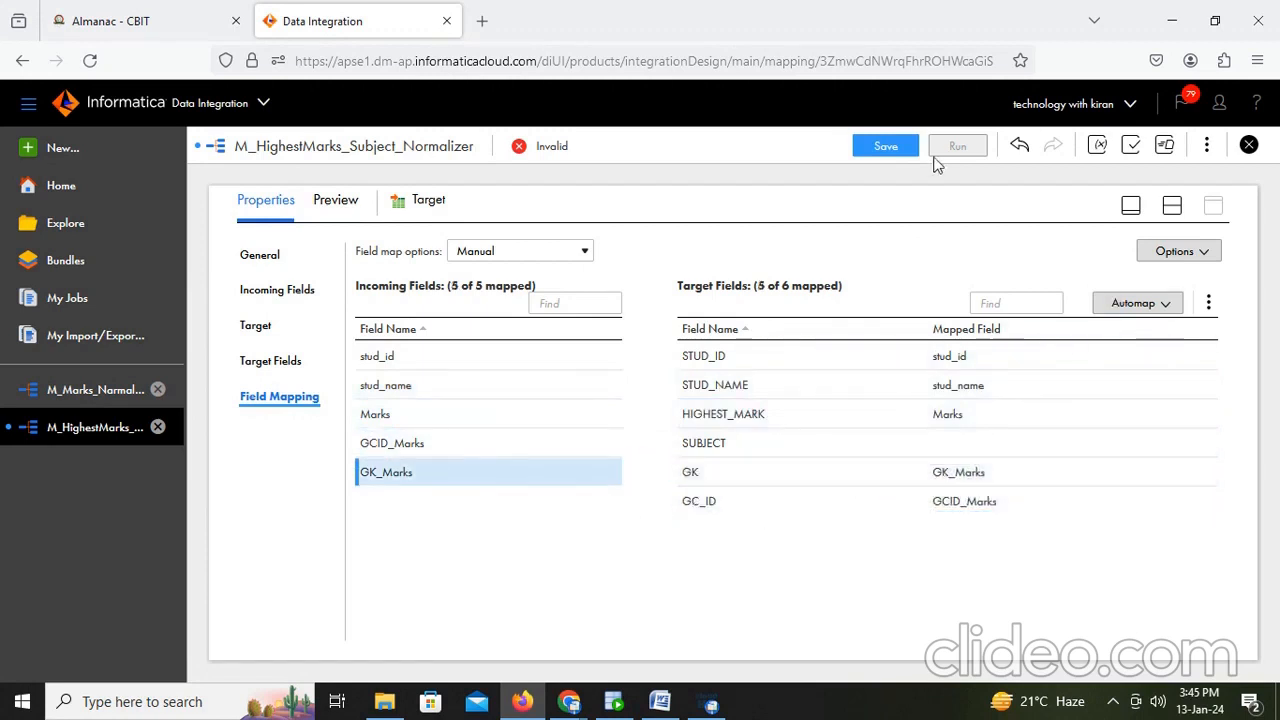
left_click(899, 155)
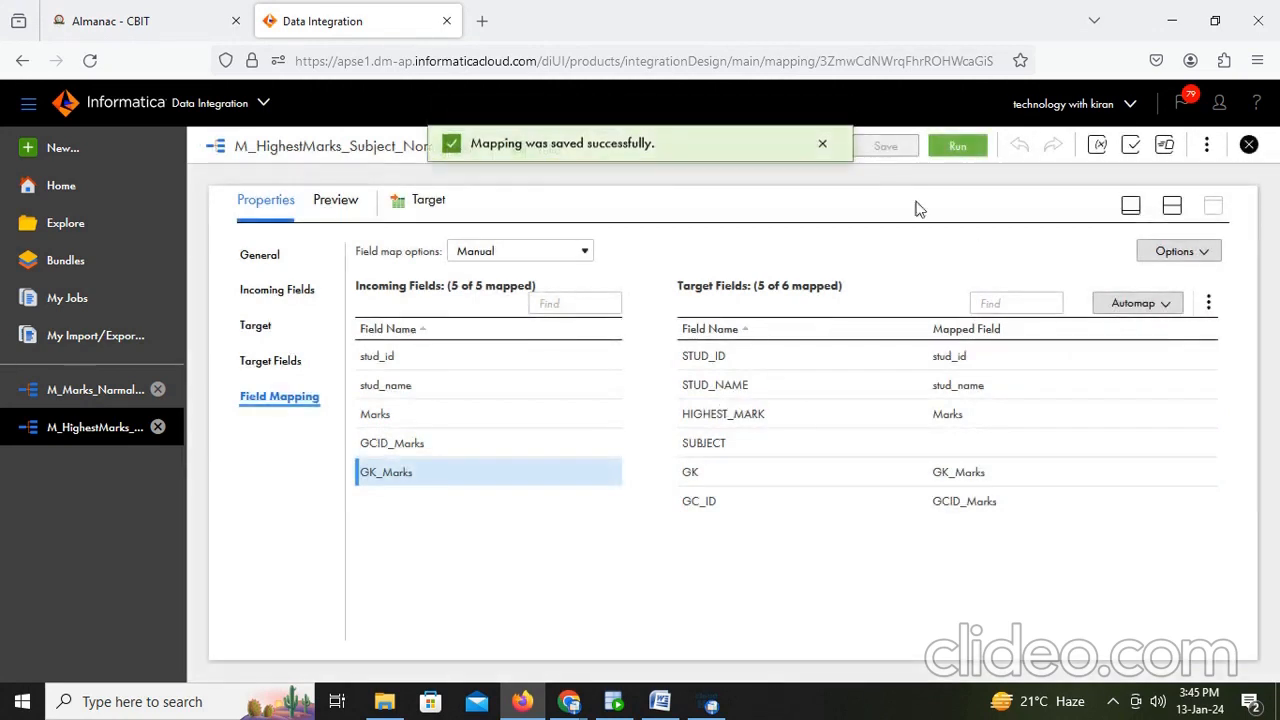
left_click(1173, 208)
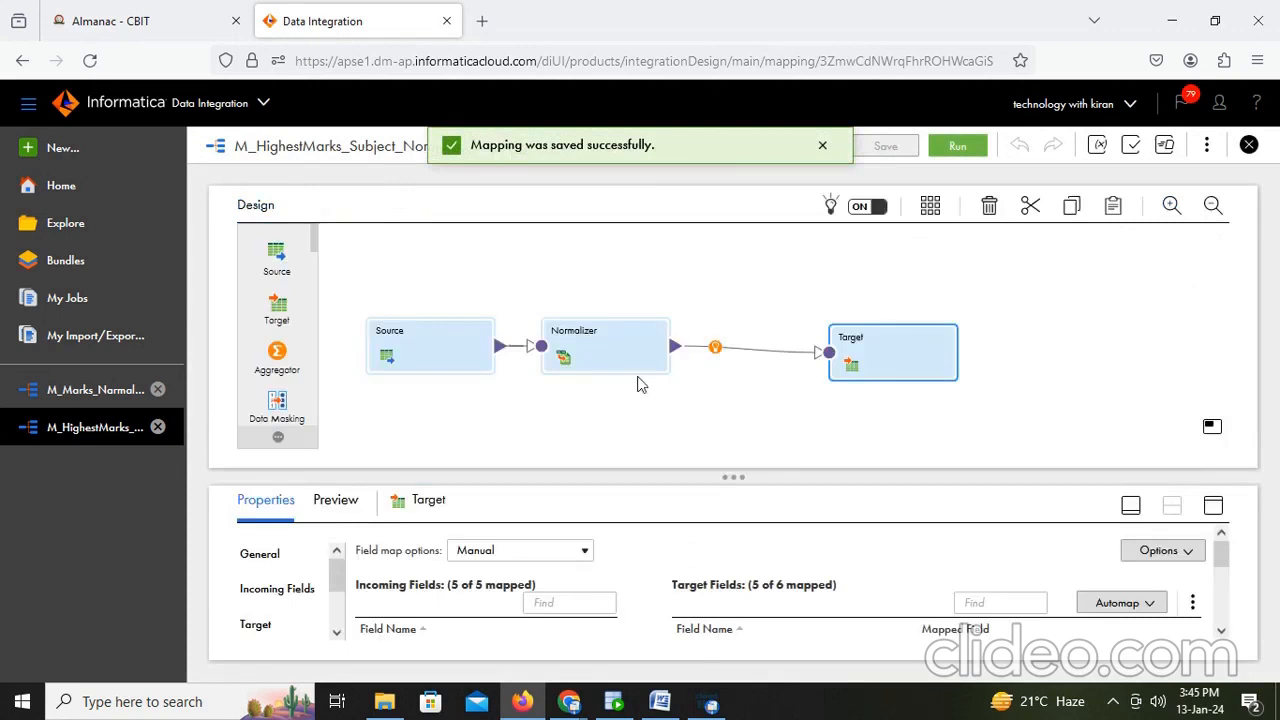
mouse_move(659, 703)
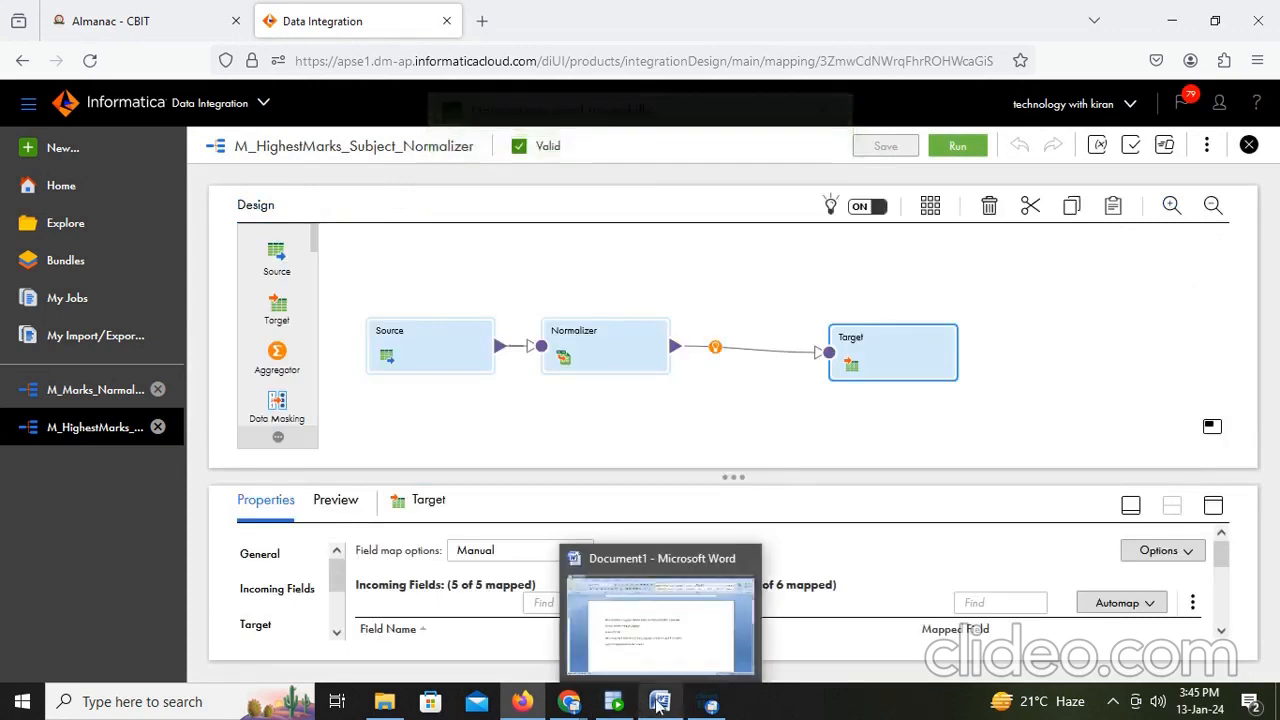
left_click(954, 147)
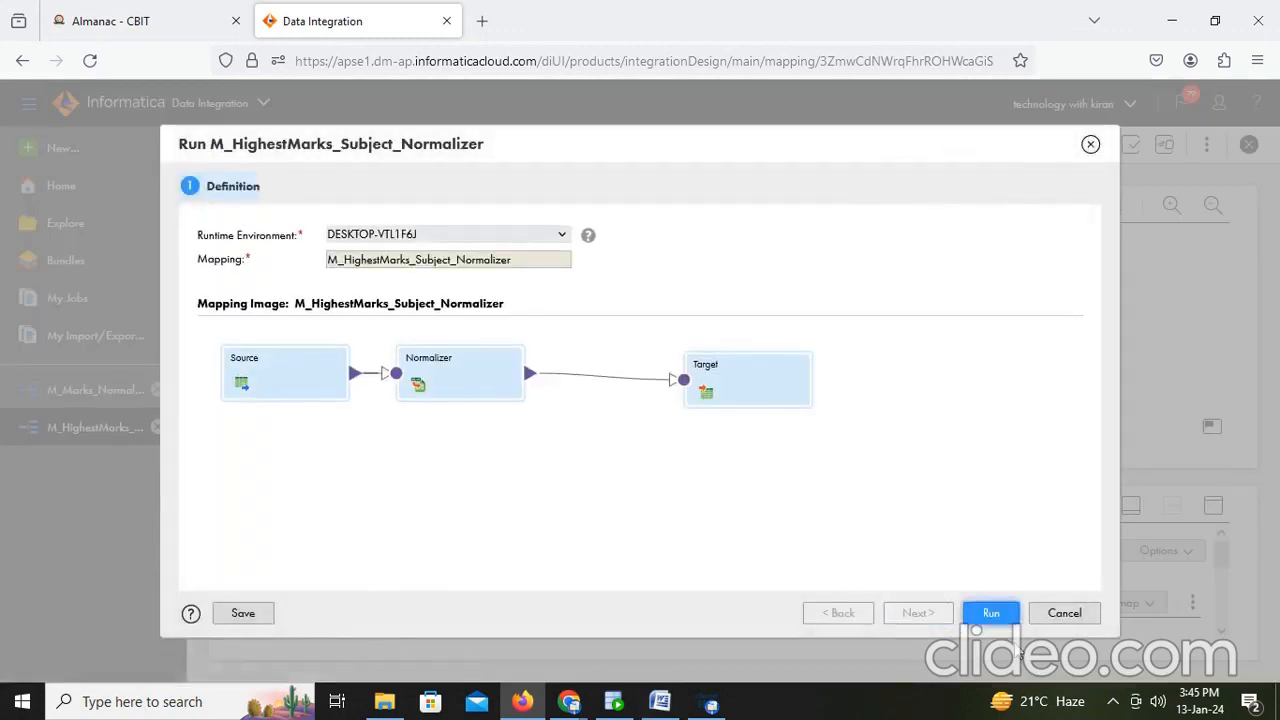
left_click(1061, 614)
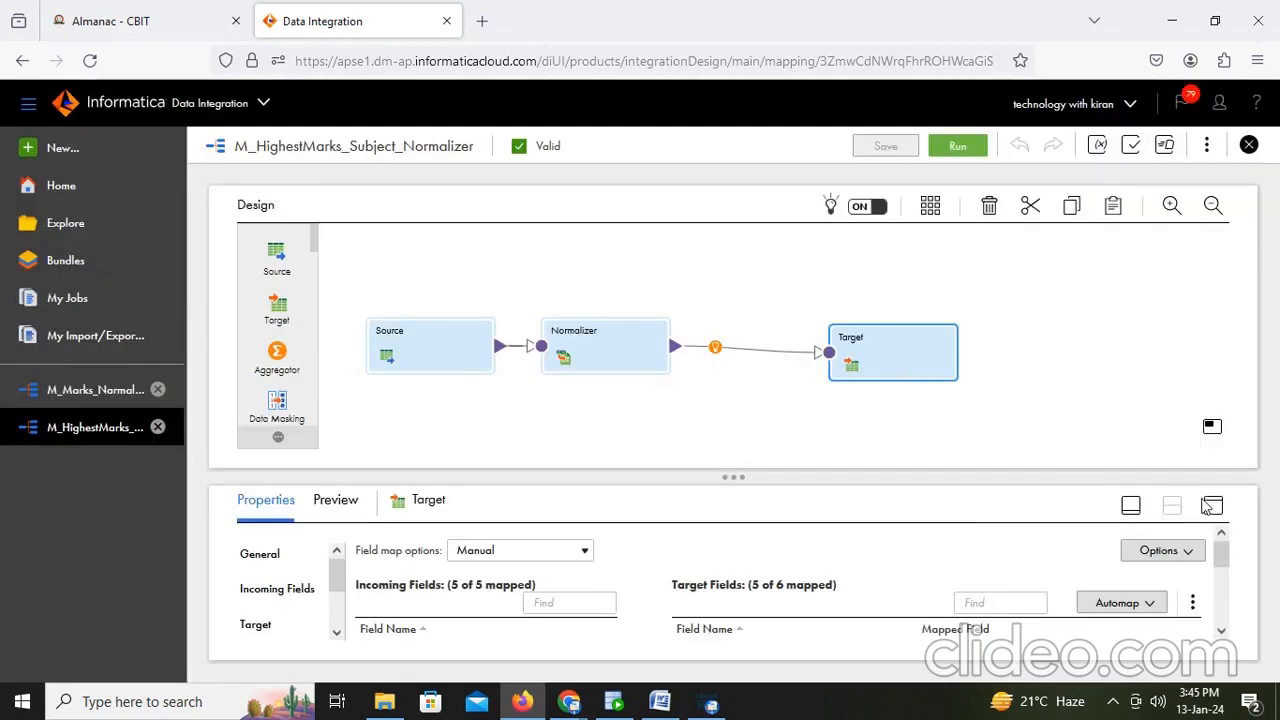
- Enable Truncate target in the Target settings and save the mapping
left_click(1213, 505)
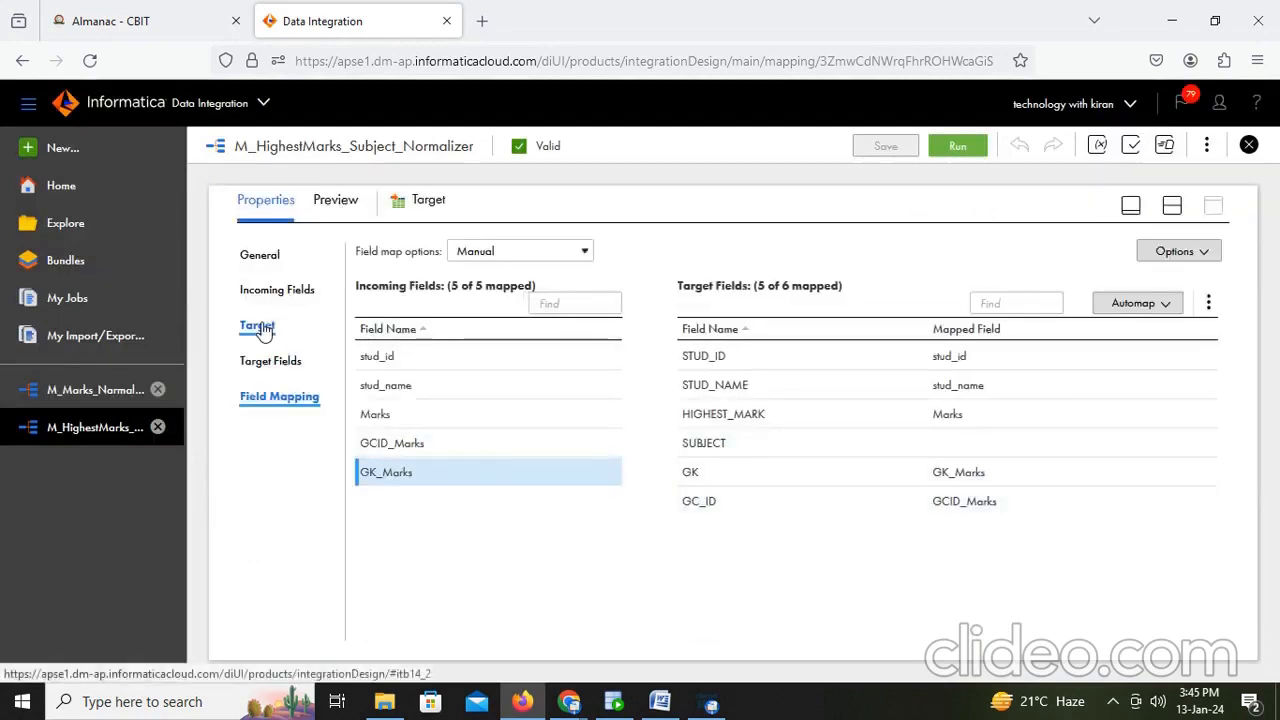
left_click(257, 326)
left_click(381, 419)
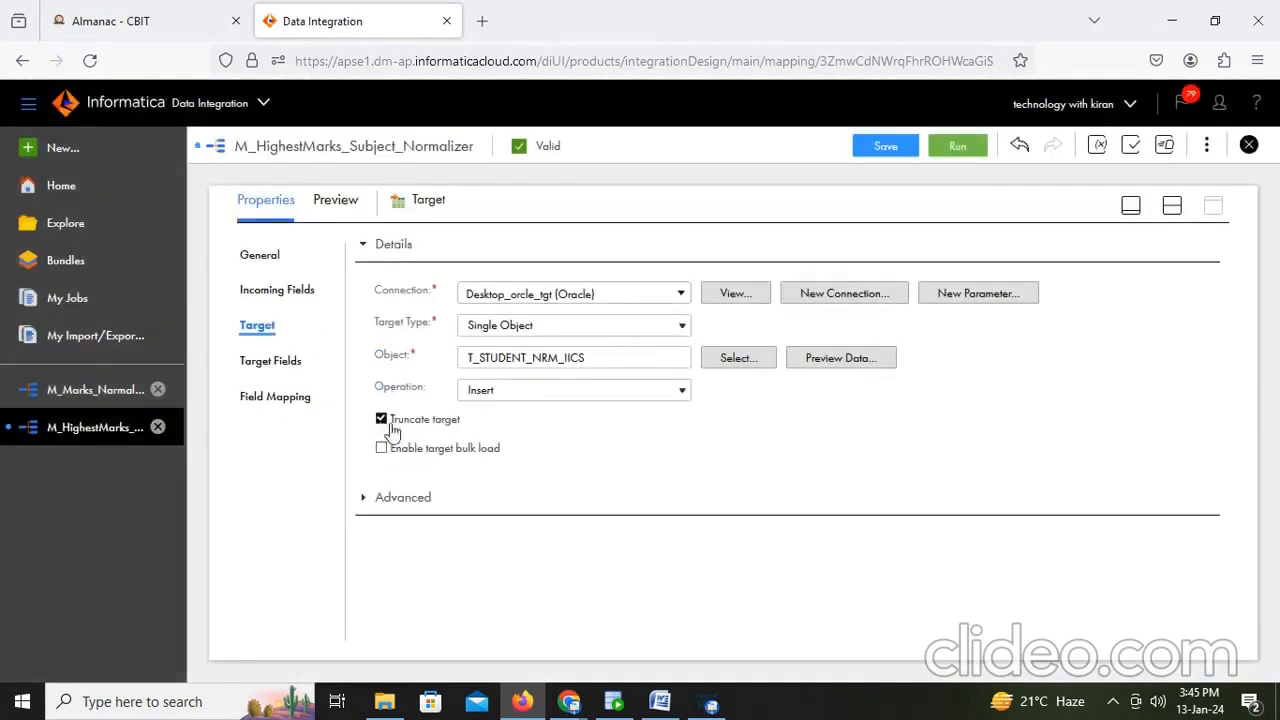
left_click(880, 147)
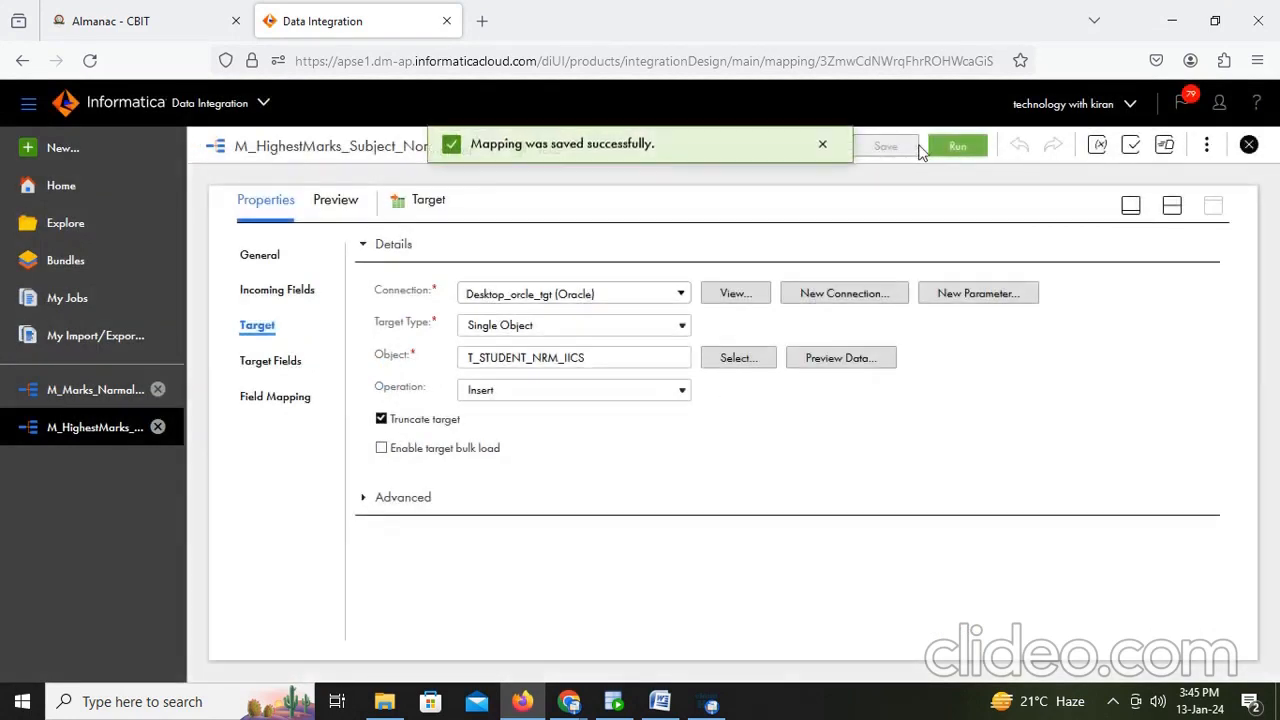
- Run the mapping on the DESKTOP-VTL1F6J runtime environment and open its job in My Jobs
left_click(974, 152)
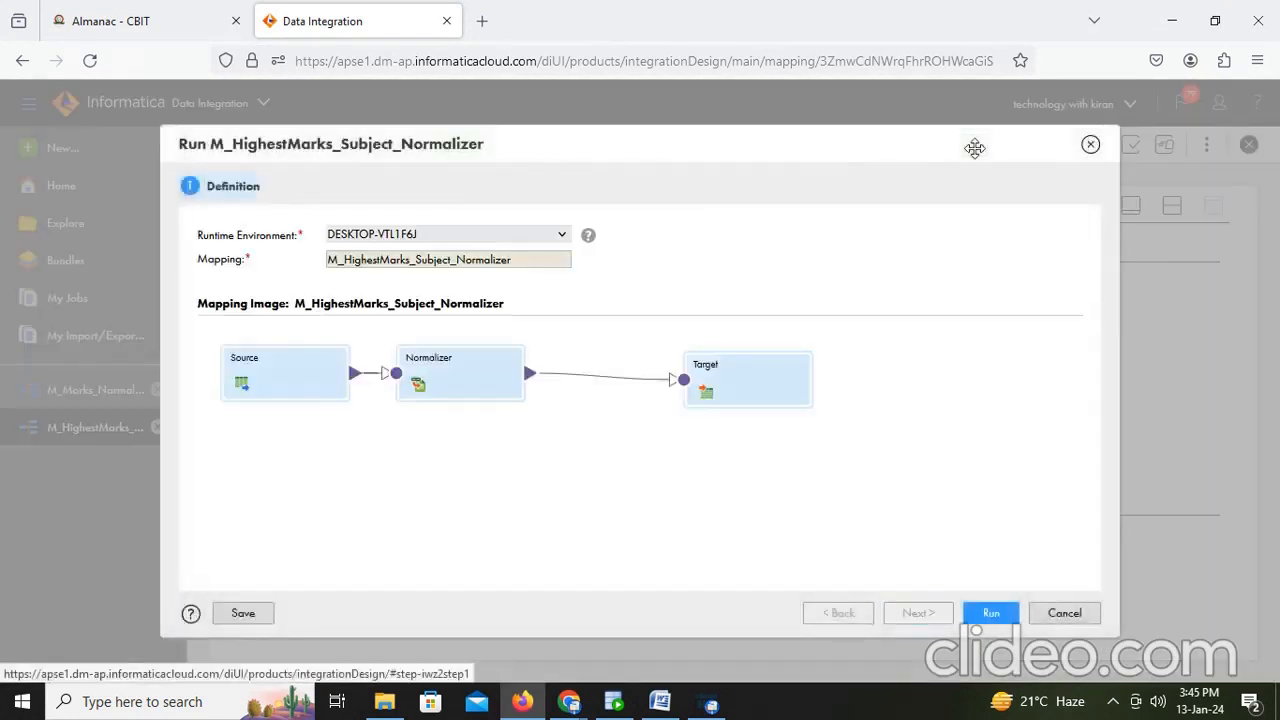
left_click(992, 613)
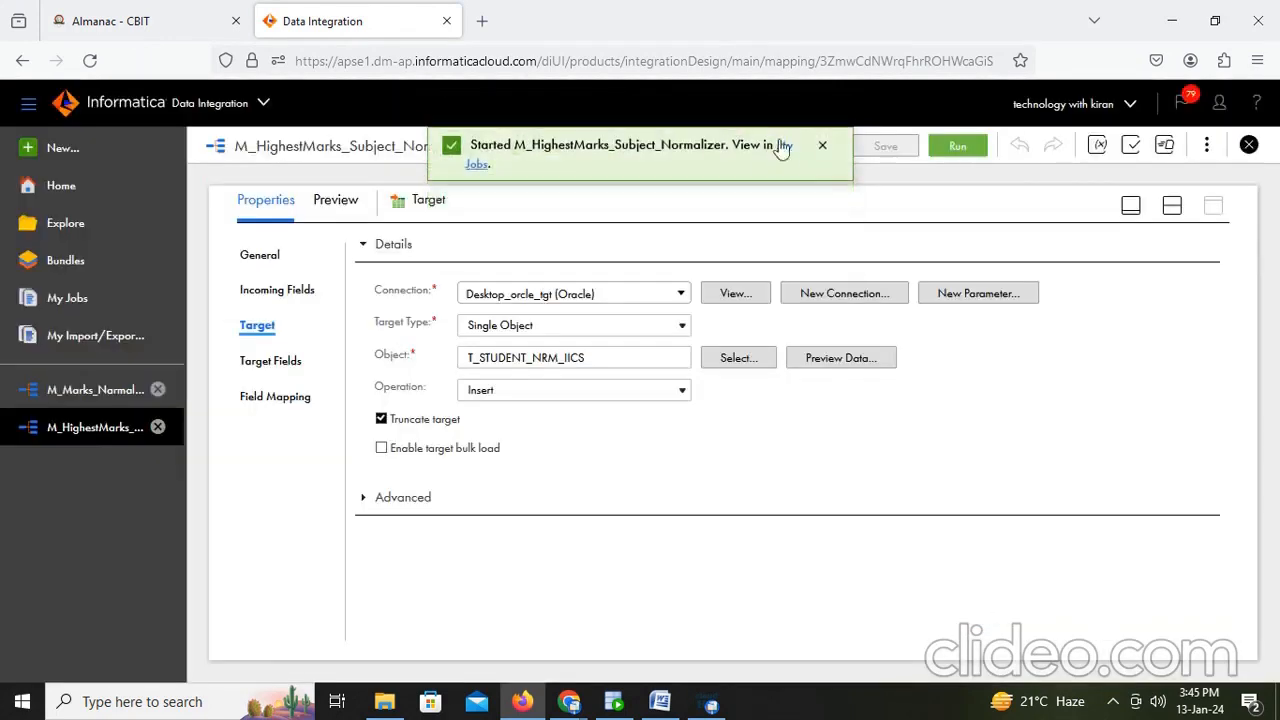
left_click(785, 148)
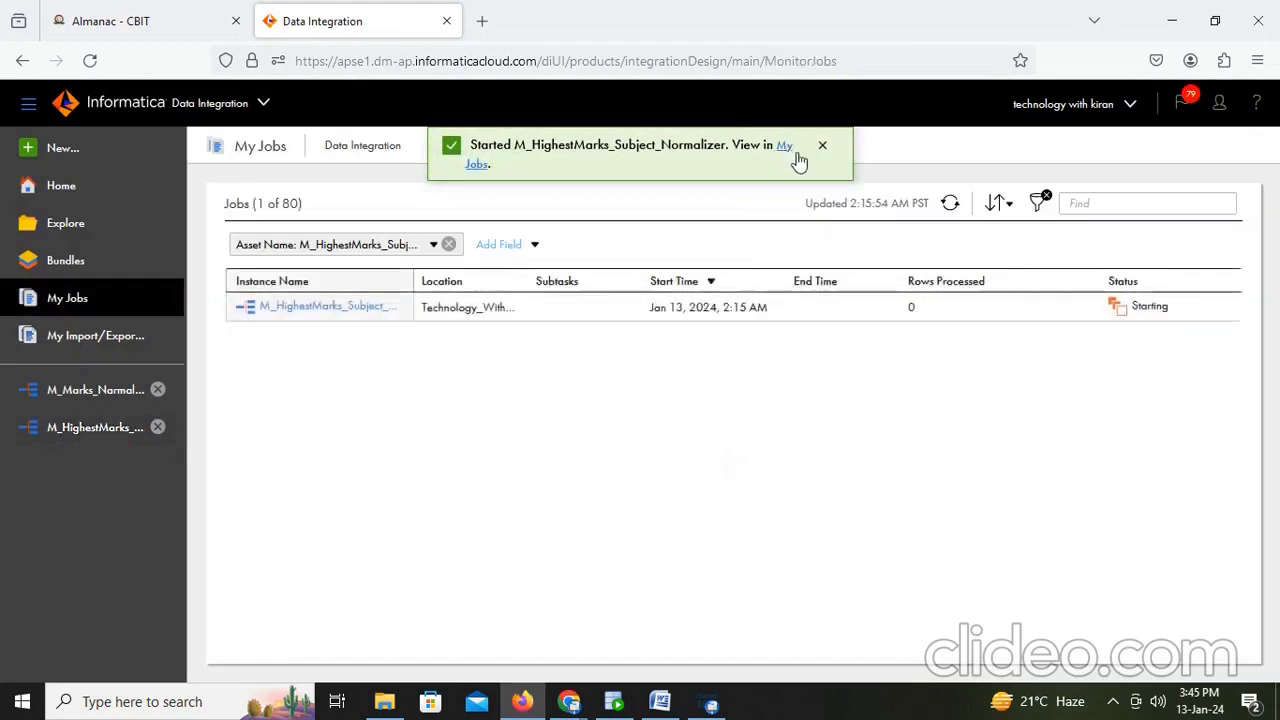
- Refresh the job list to check the mapping run's status
left_click(613, 702)
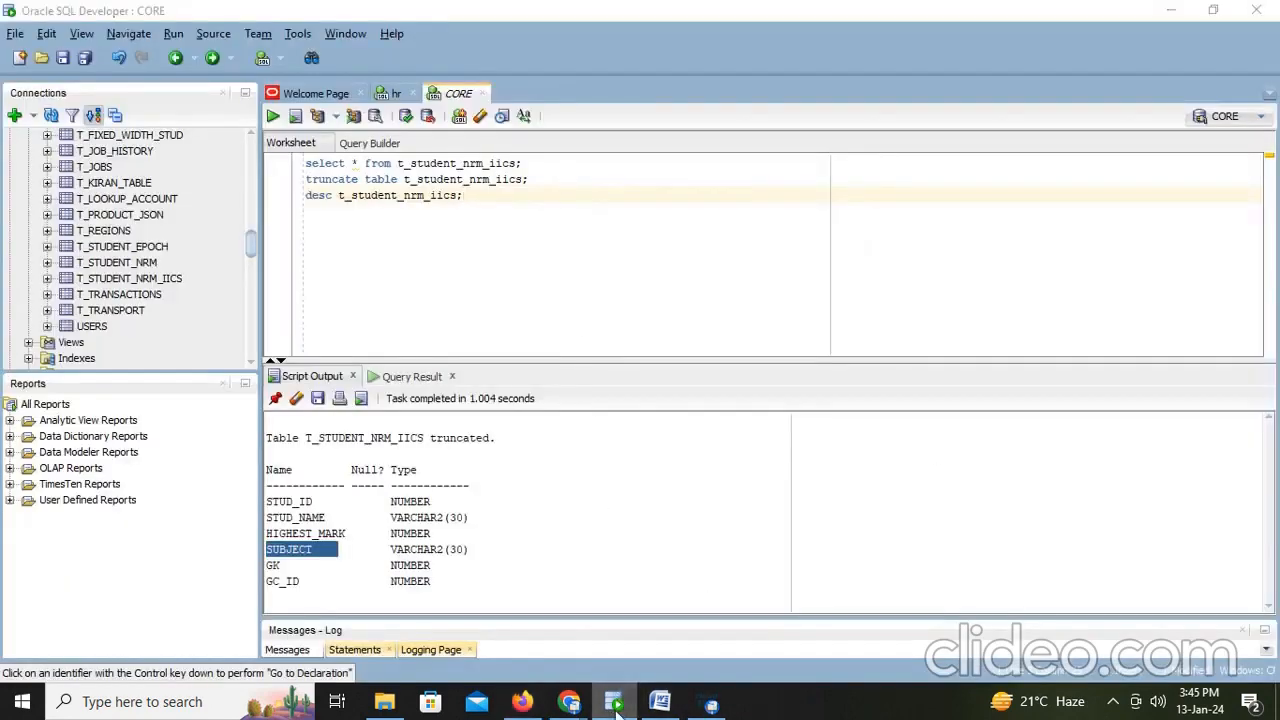
left_click(613, 702)
left_click(955, 205)
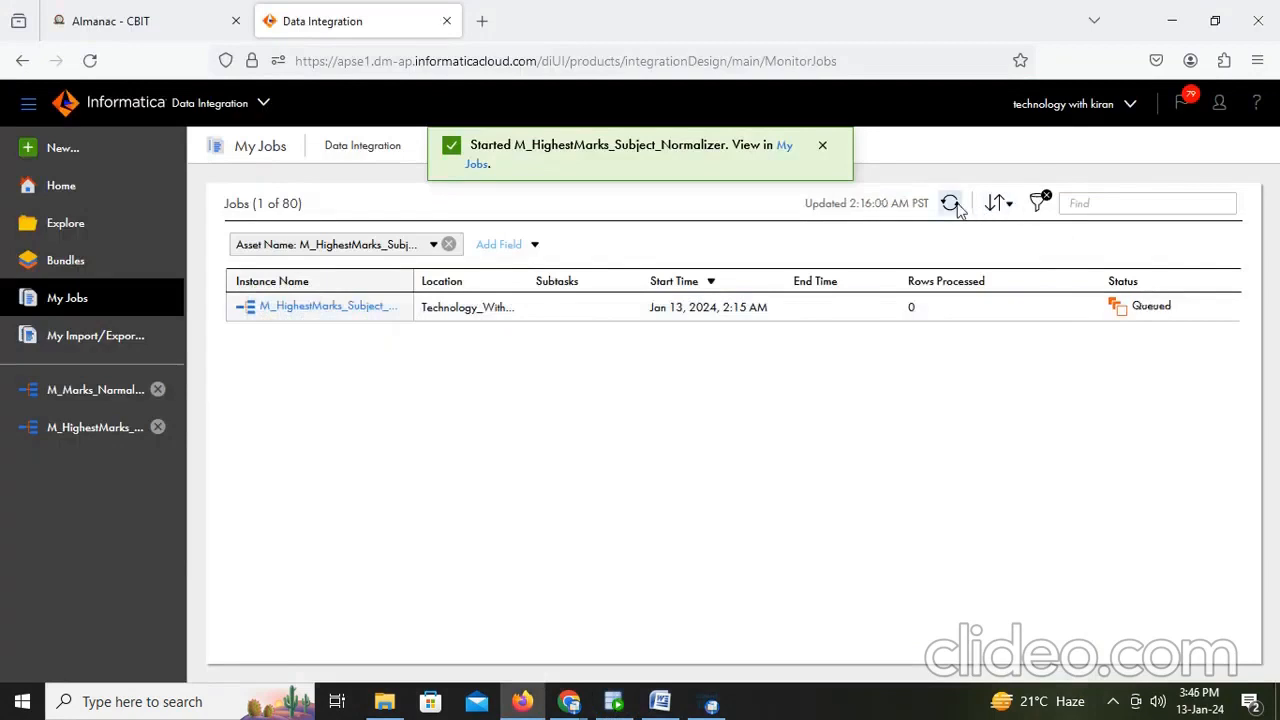
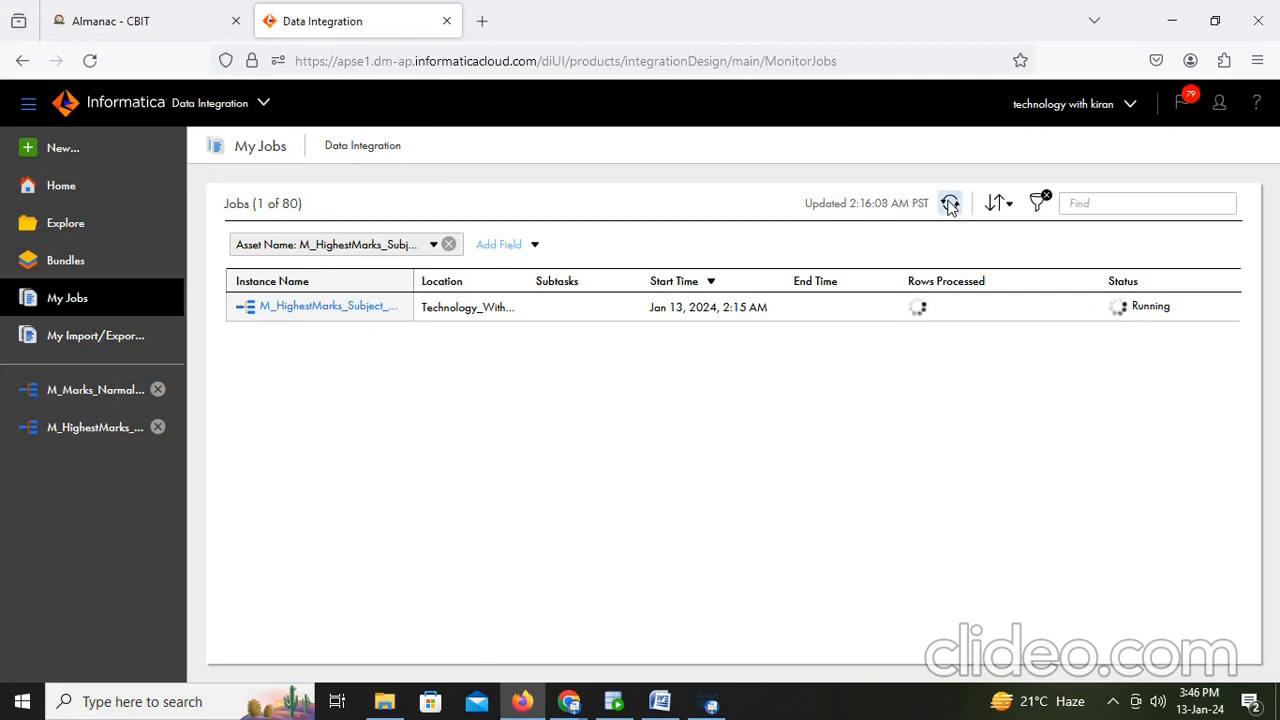
- Refresh the job list until the mapping run finishes, then open the job's details
left_click(949, 204)
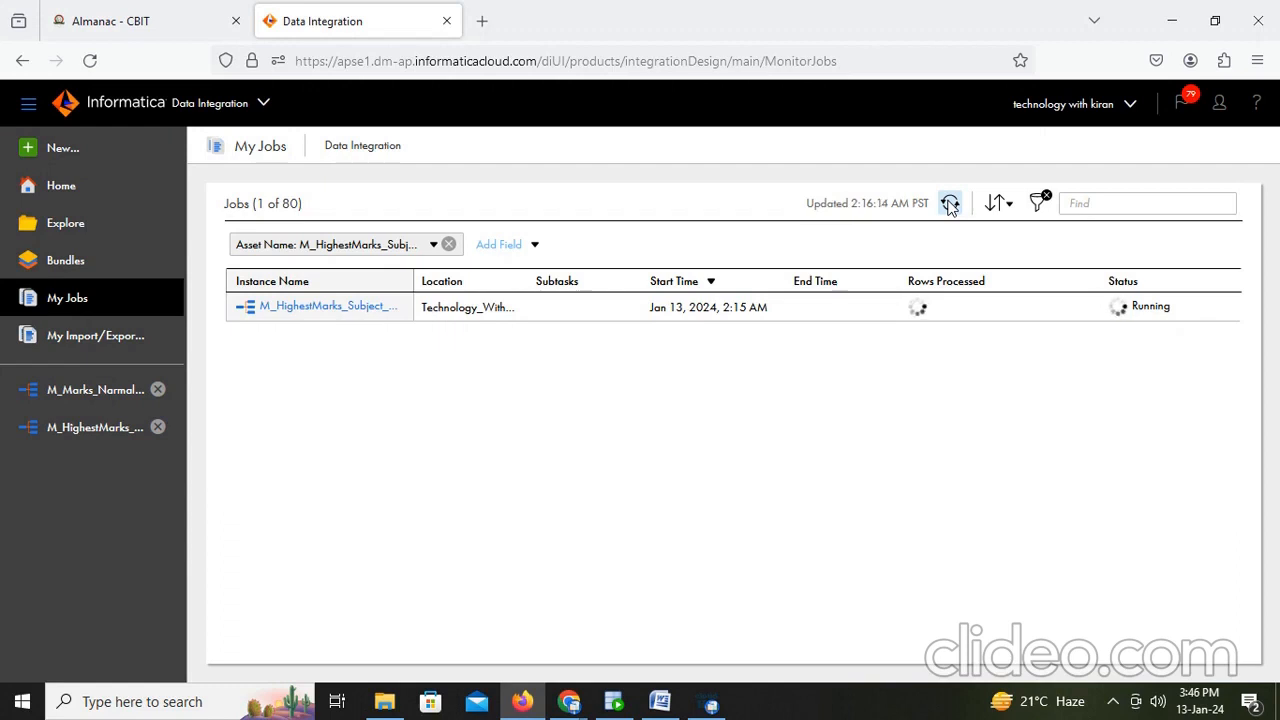
left_click(949, 204)
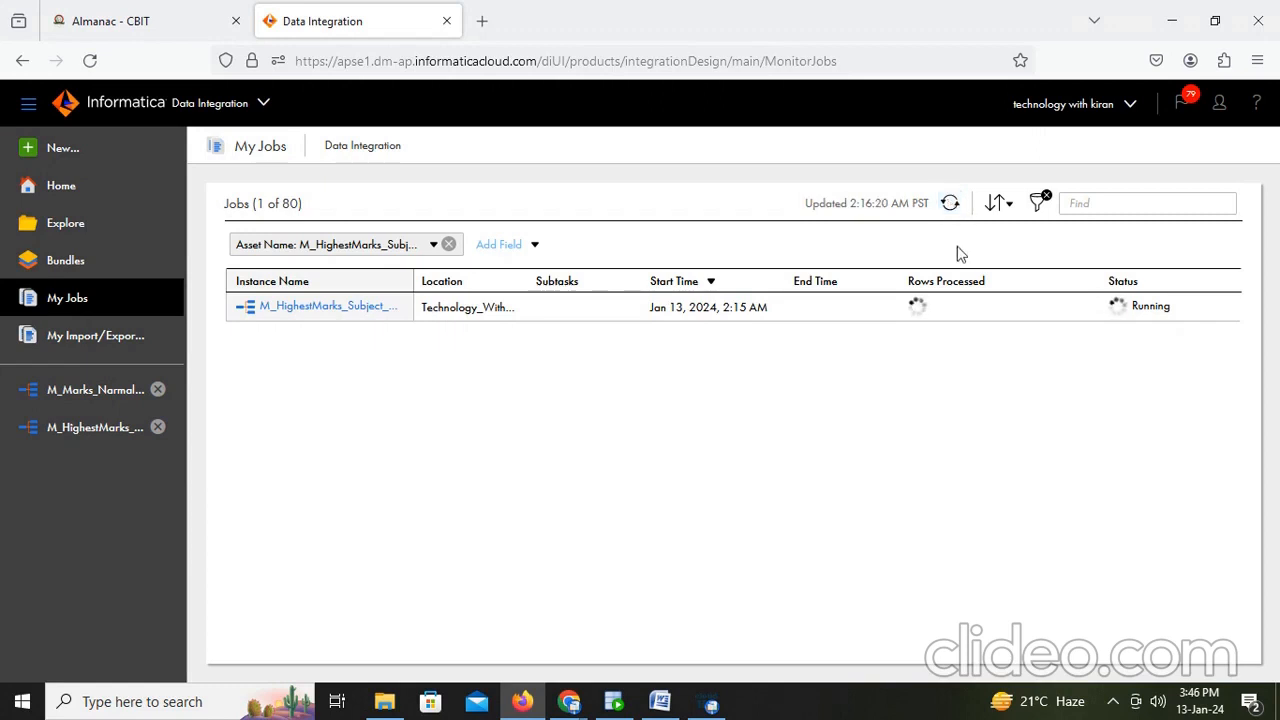
left_click(950, 204)
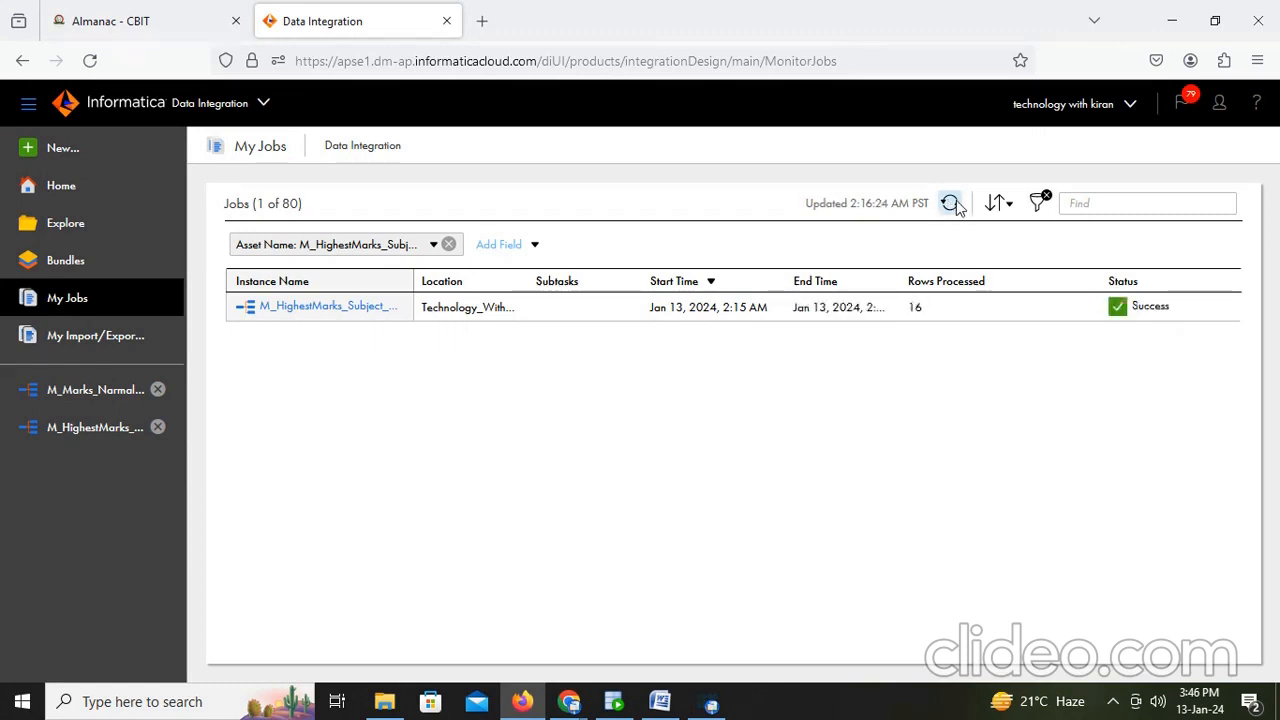
left_click(347, 308)
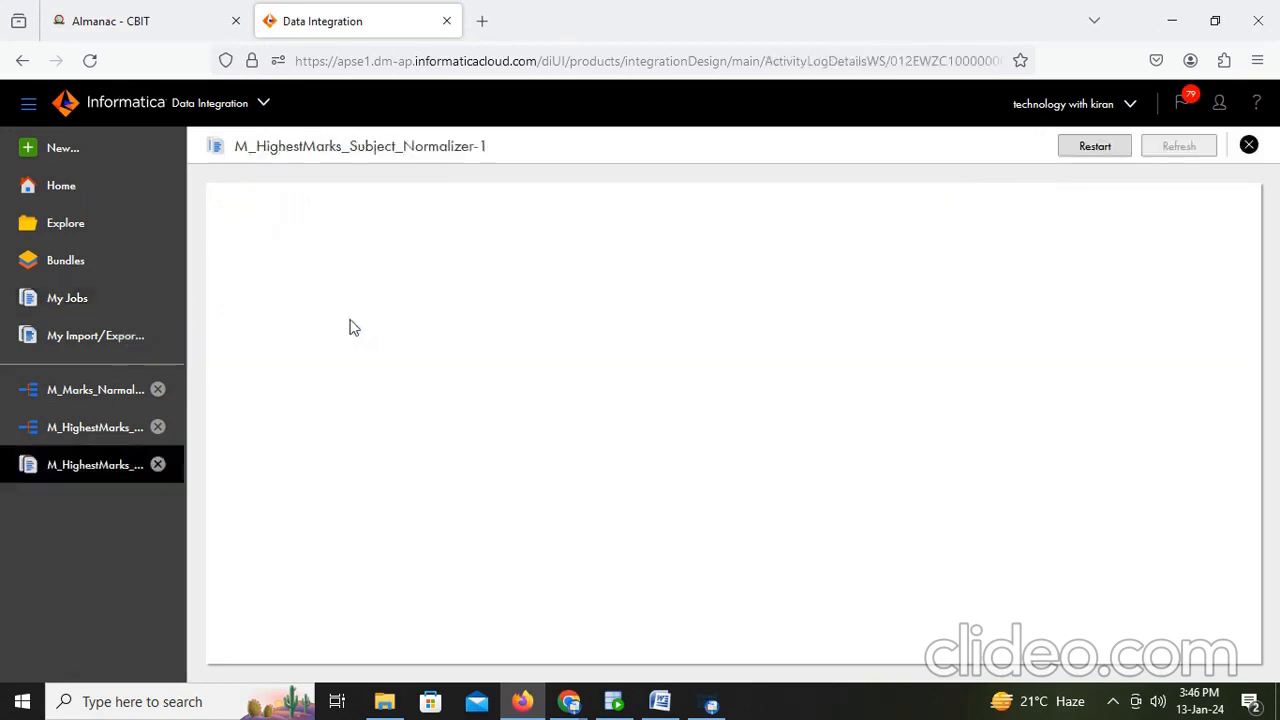
- Check the source and target row results, then run the select query on t_student_nrm_iics in SQL Developer and scroll through the loaded rows
left_click_drag(560, 560, 518, 558)
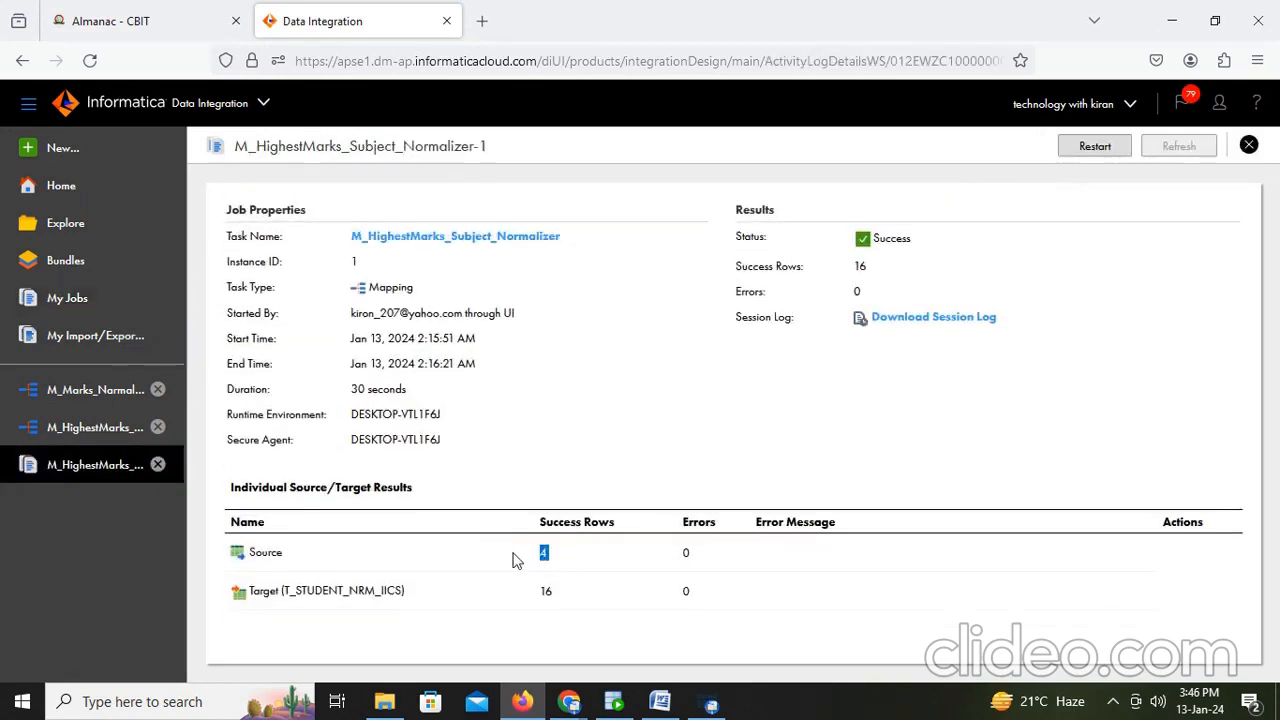
left_click_drag(566, 600, 527, 600)
left_click(627, 708)
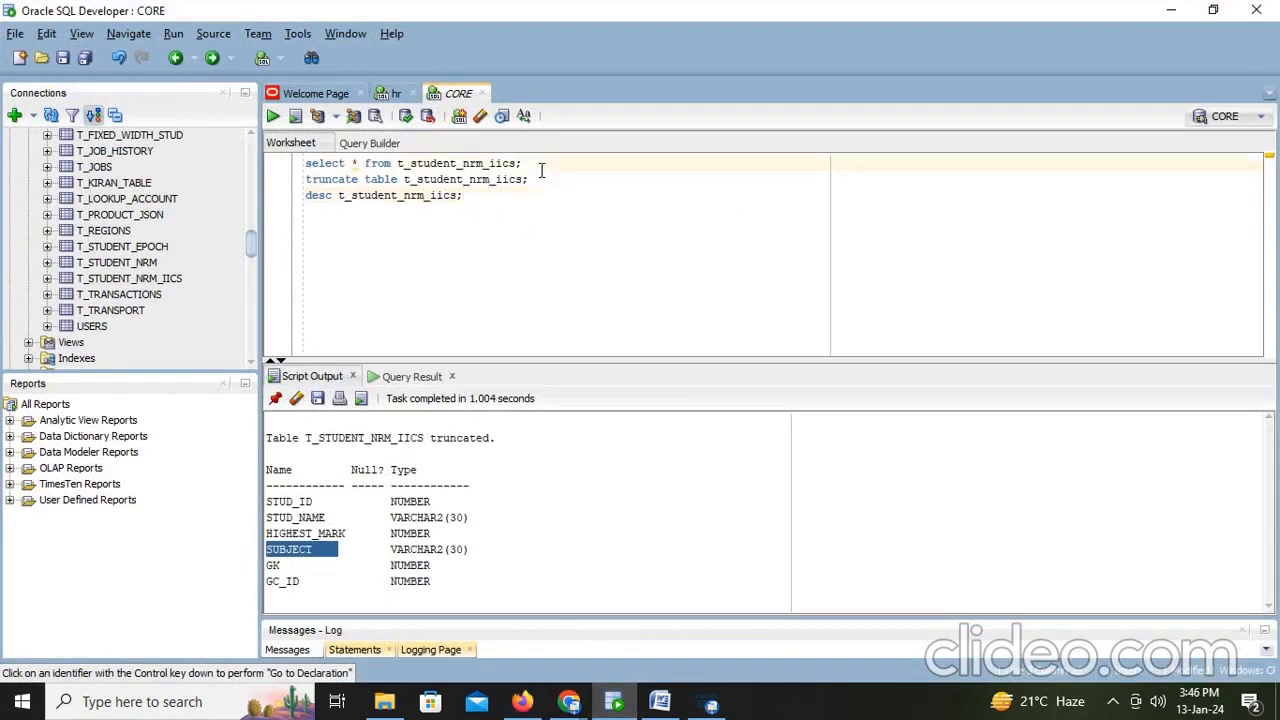
key("ctrl+Return")
scroll(527, 555, "down", 2)
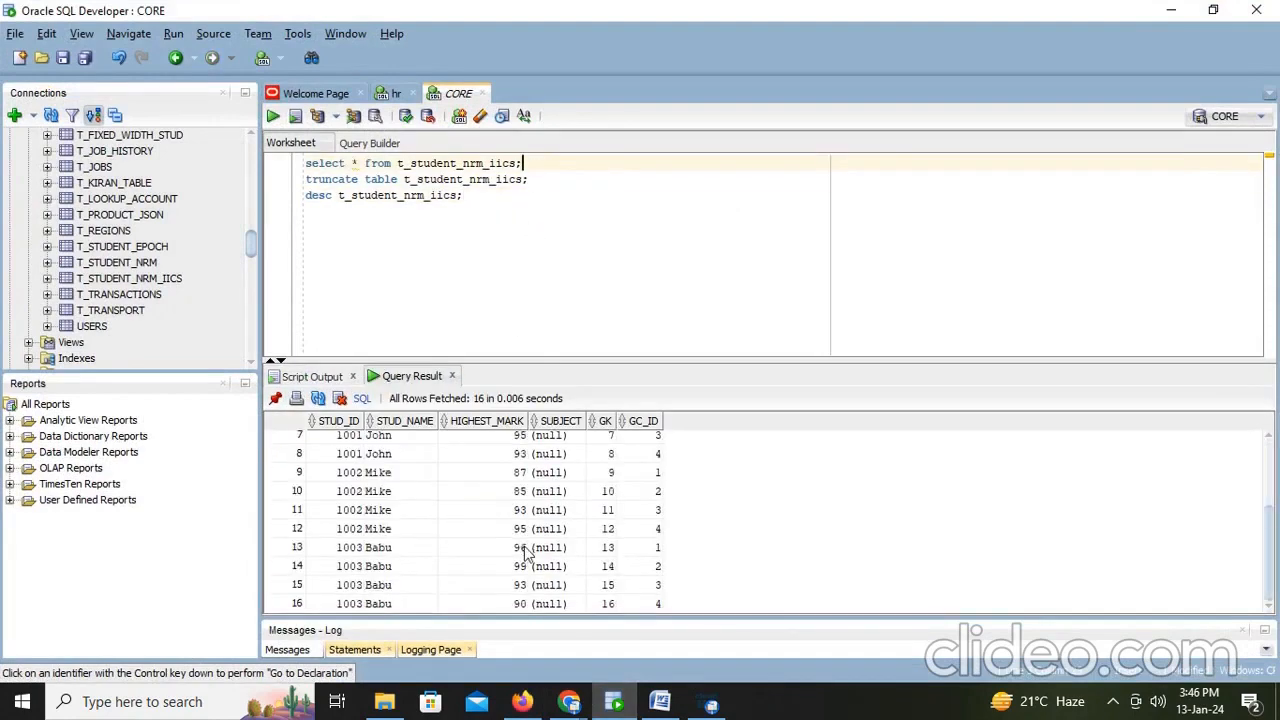
scroll(527, 555, "up", 2)
- Examine the student names and HIGHEST_MARK values loaded for the first student in the query result
key("alt+Tab")
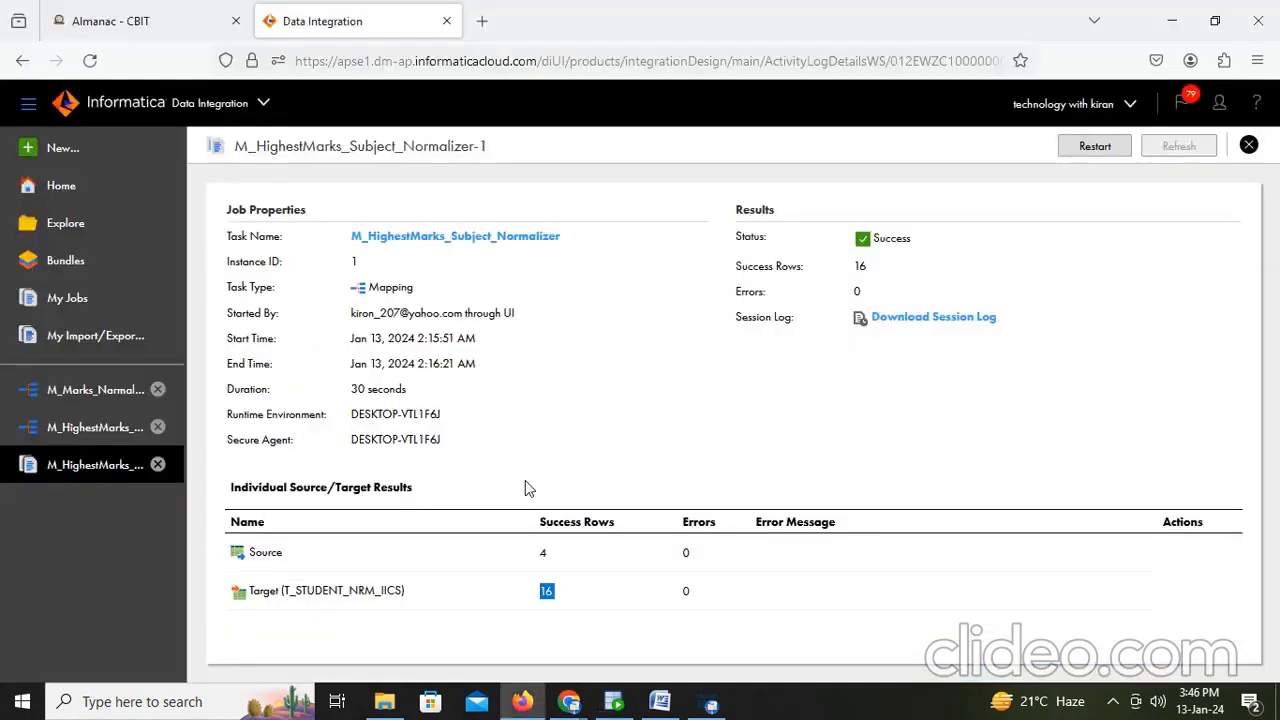
key("alt+Tab")
left_click(382, 442)
left_click(381, 463)
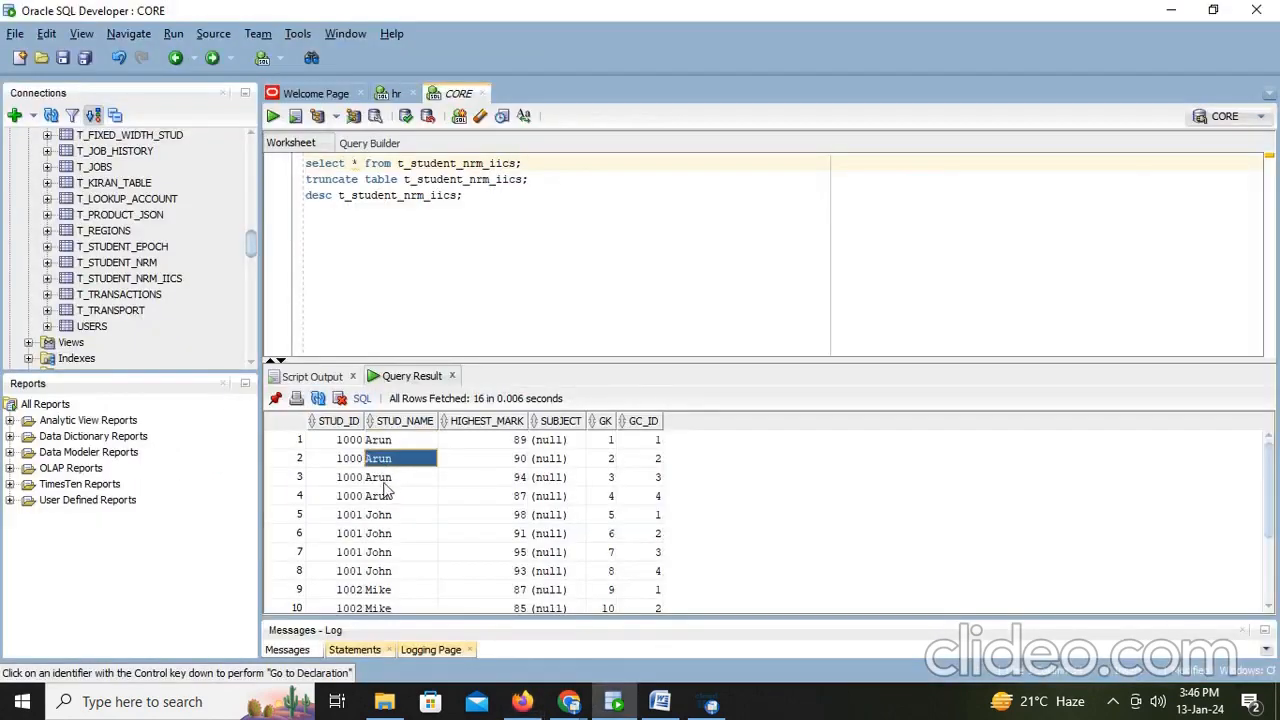
left_click(384, 482)
left_click(392, 500)
left_click(514, 441)
left_click(514, 478)
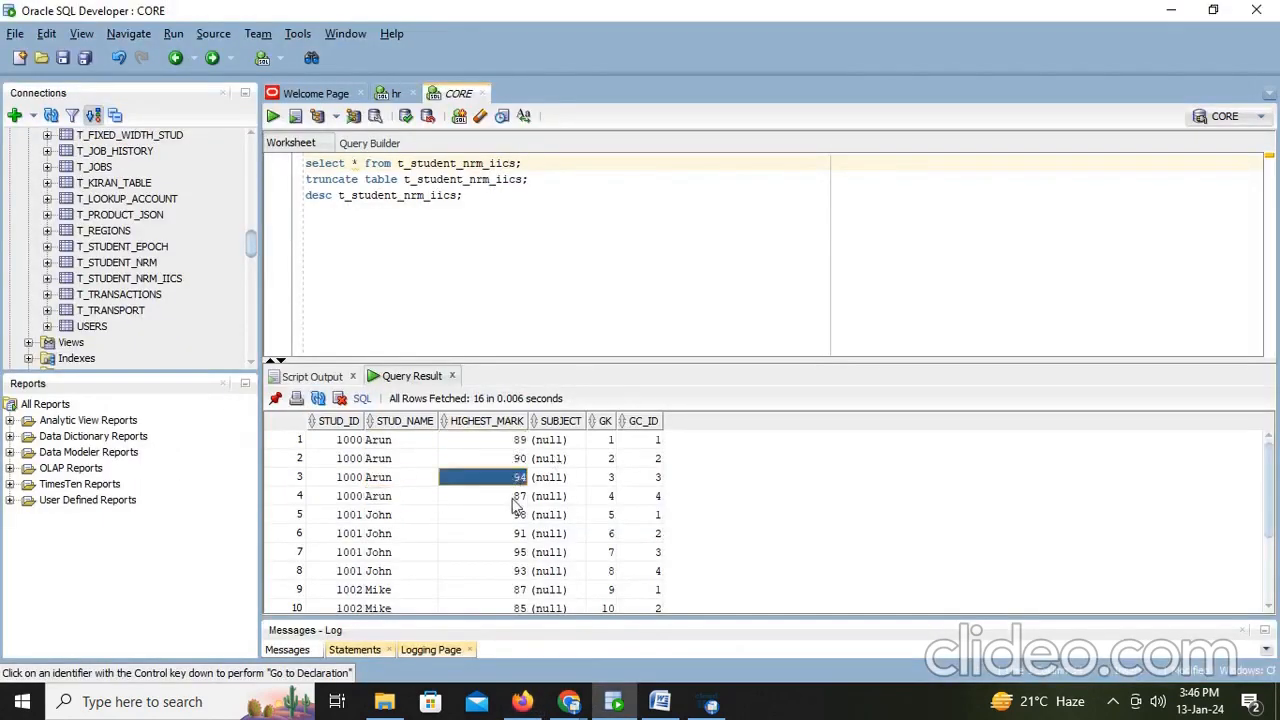
left_click(514, 497)
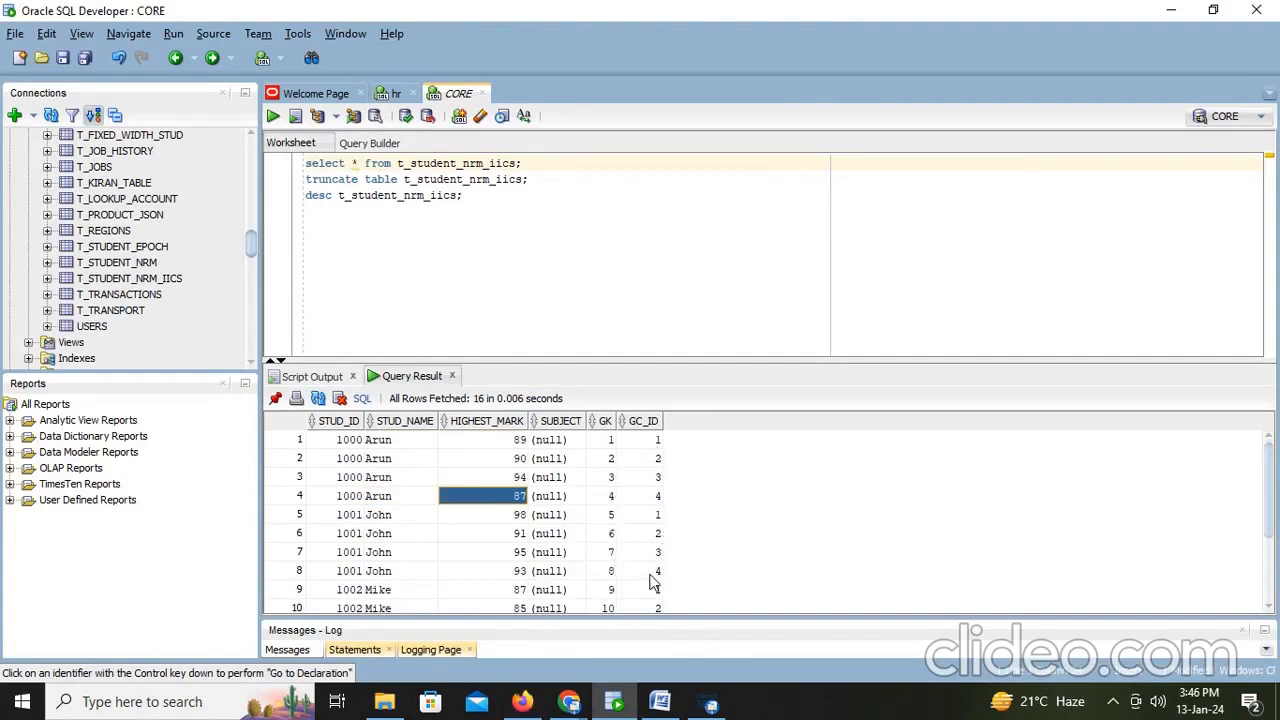
- Add the note 'Here we got all the marks' on a new line of the Word document
key("alt+Tab")
left_click(659, 701)
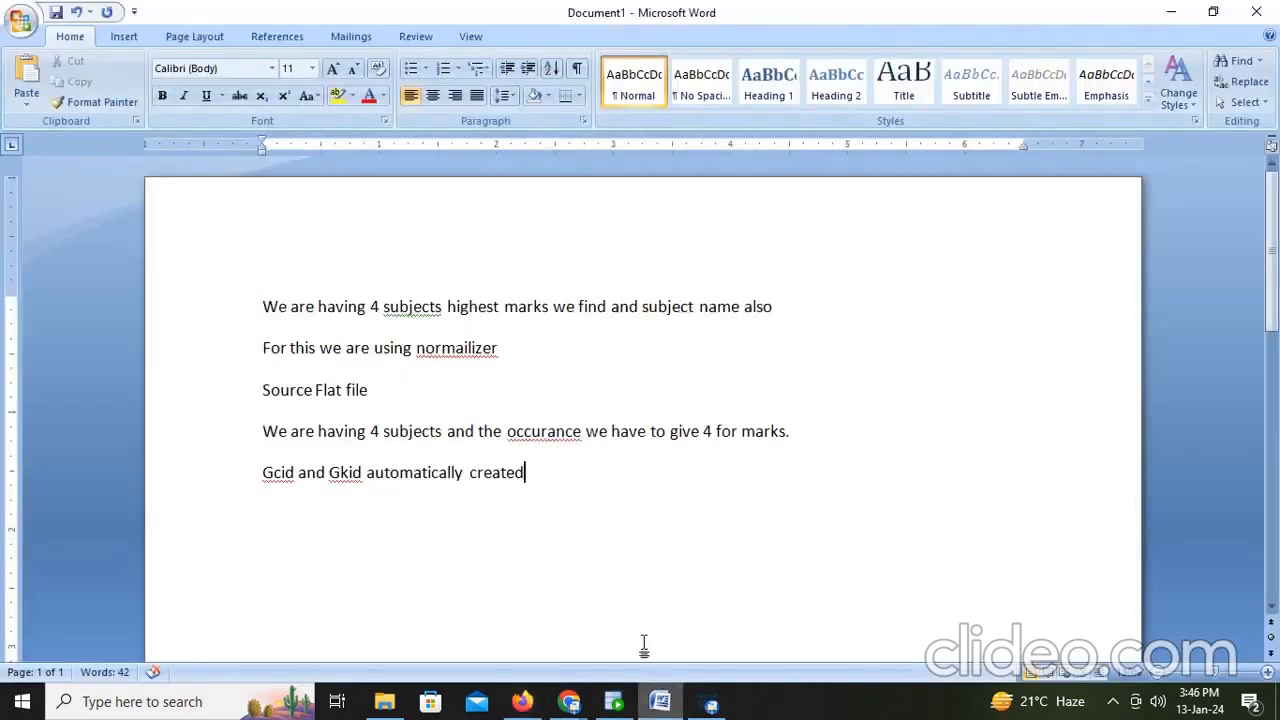
key("Return")
type("Here we got all the marks")
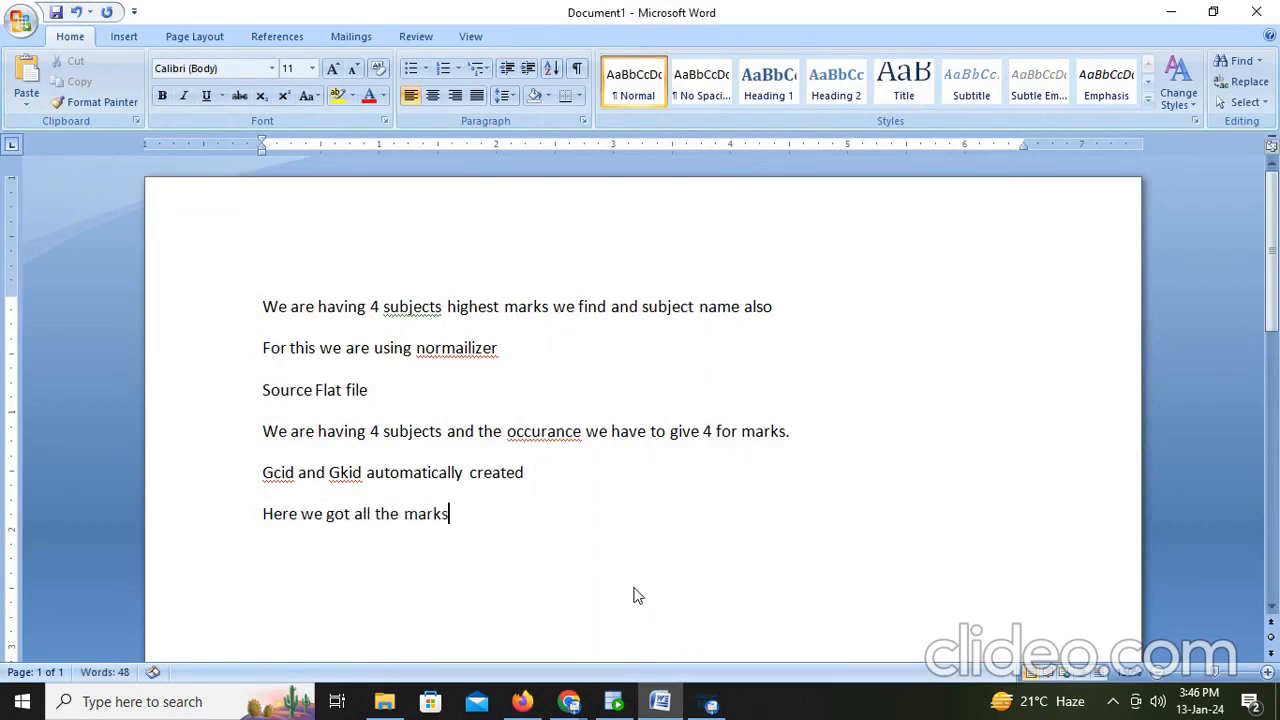
key("Return")
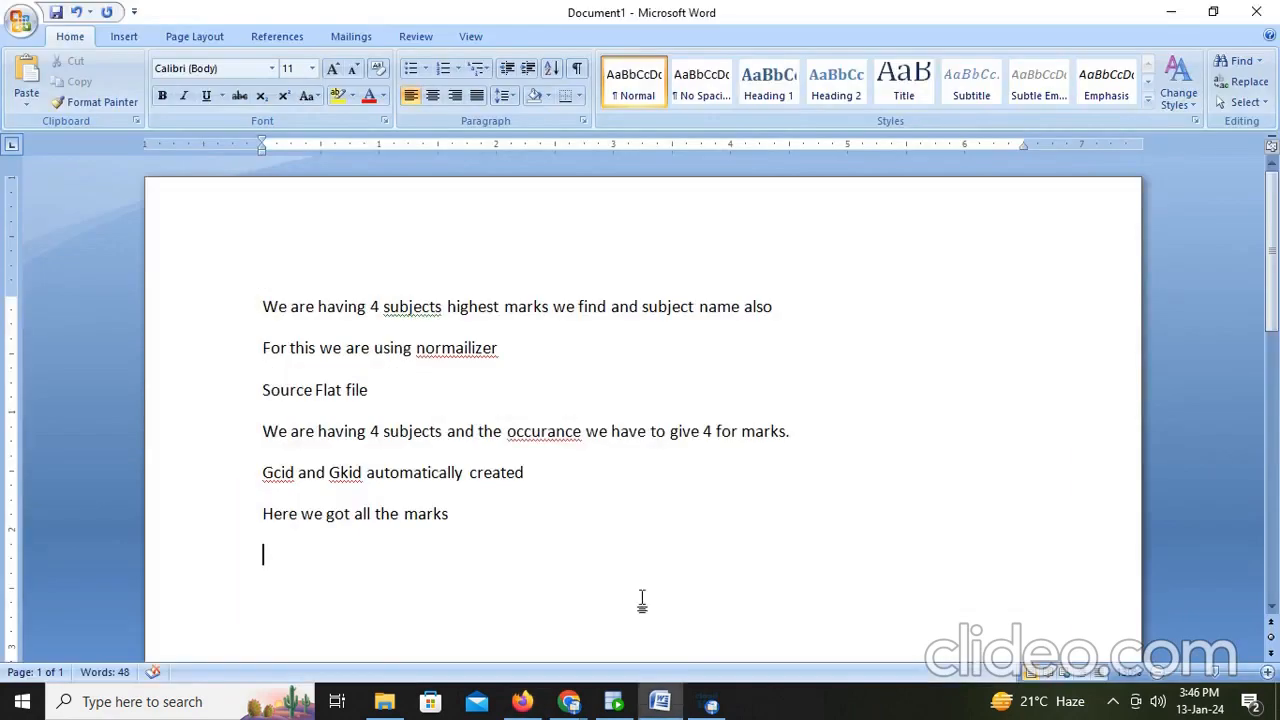
- Add the note 'Gk id generates sequential numbers' on the next line
left_click(613, 701)
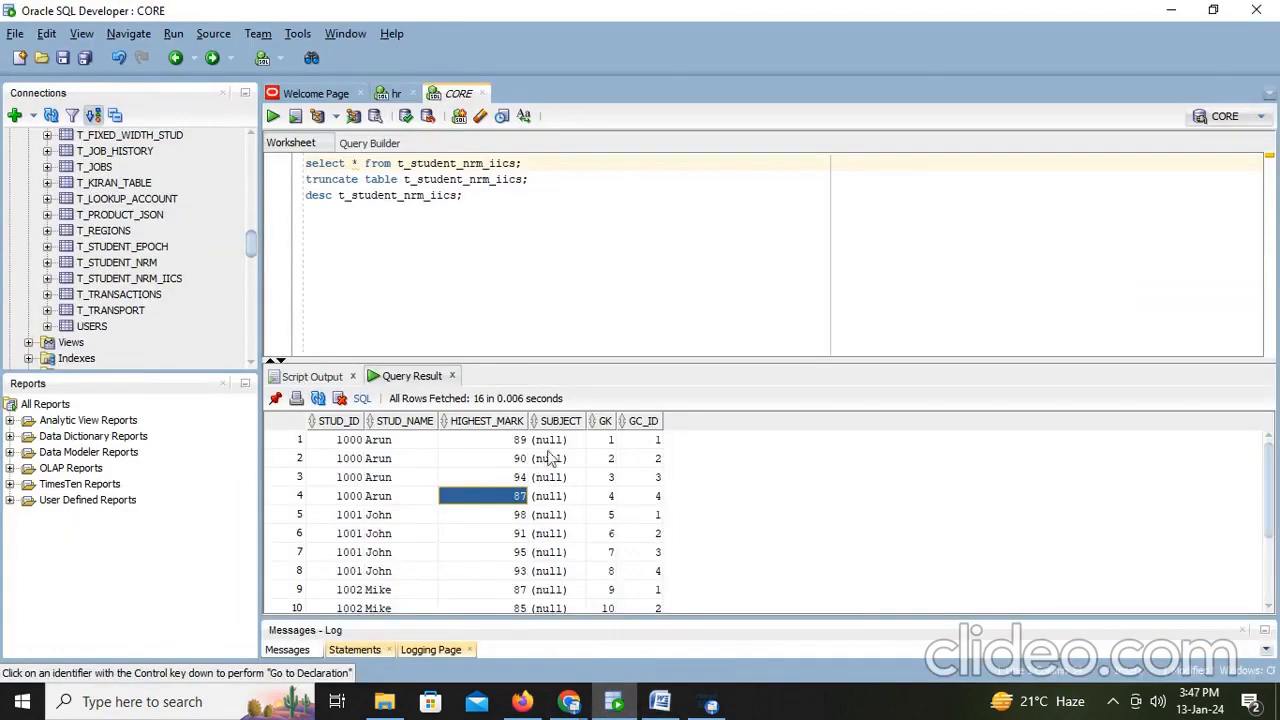
key("alt+Tab")
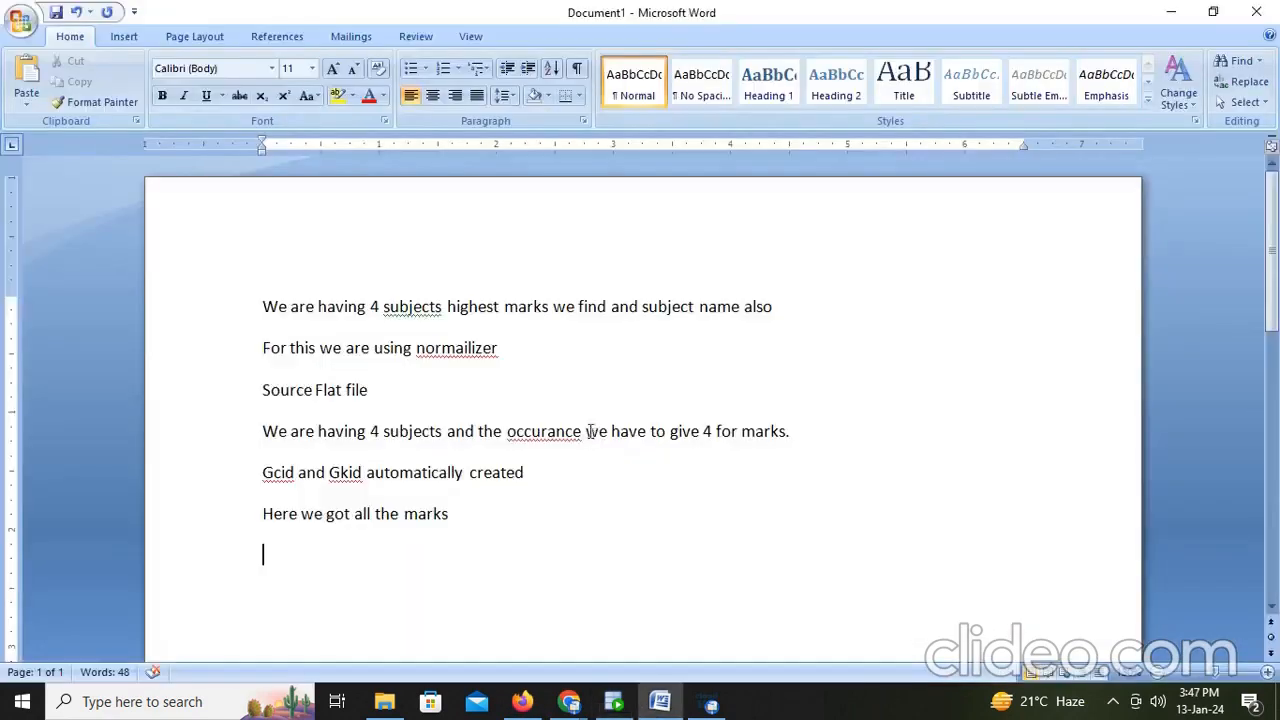
type("g")
type("k id gen")
type("ne")
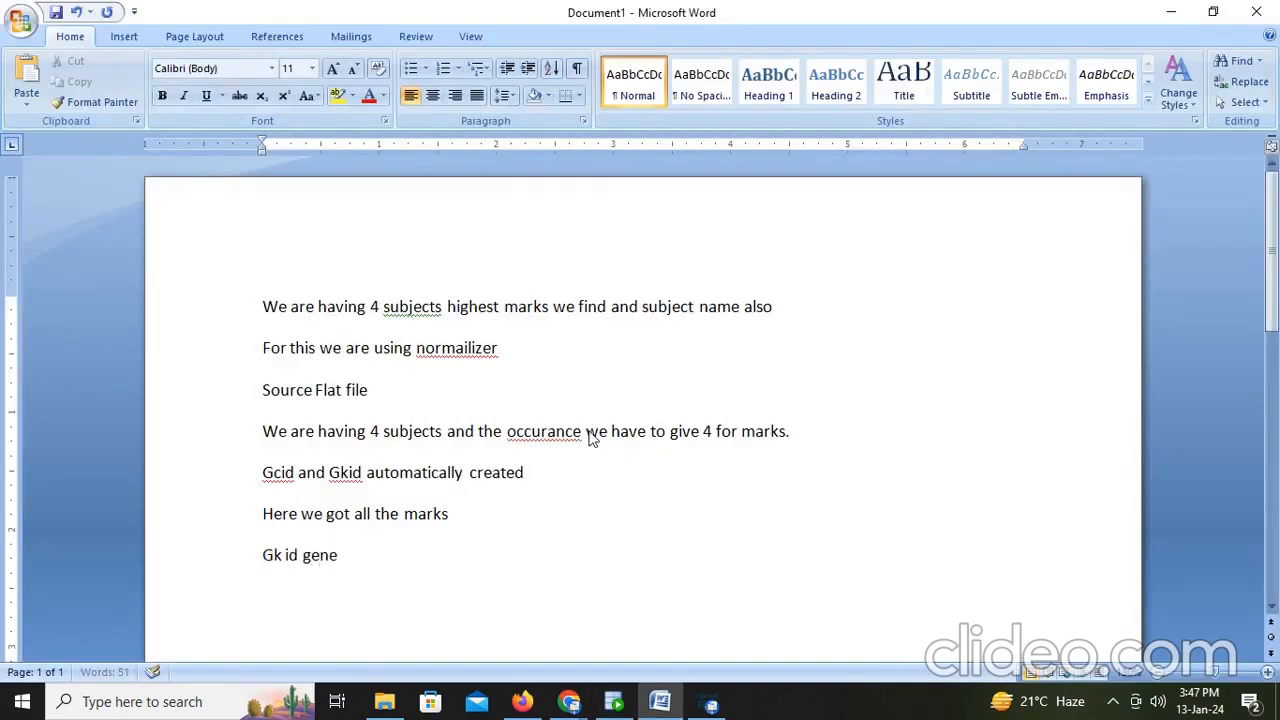
type("rates sequential nu")
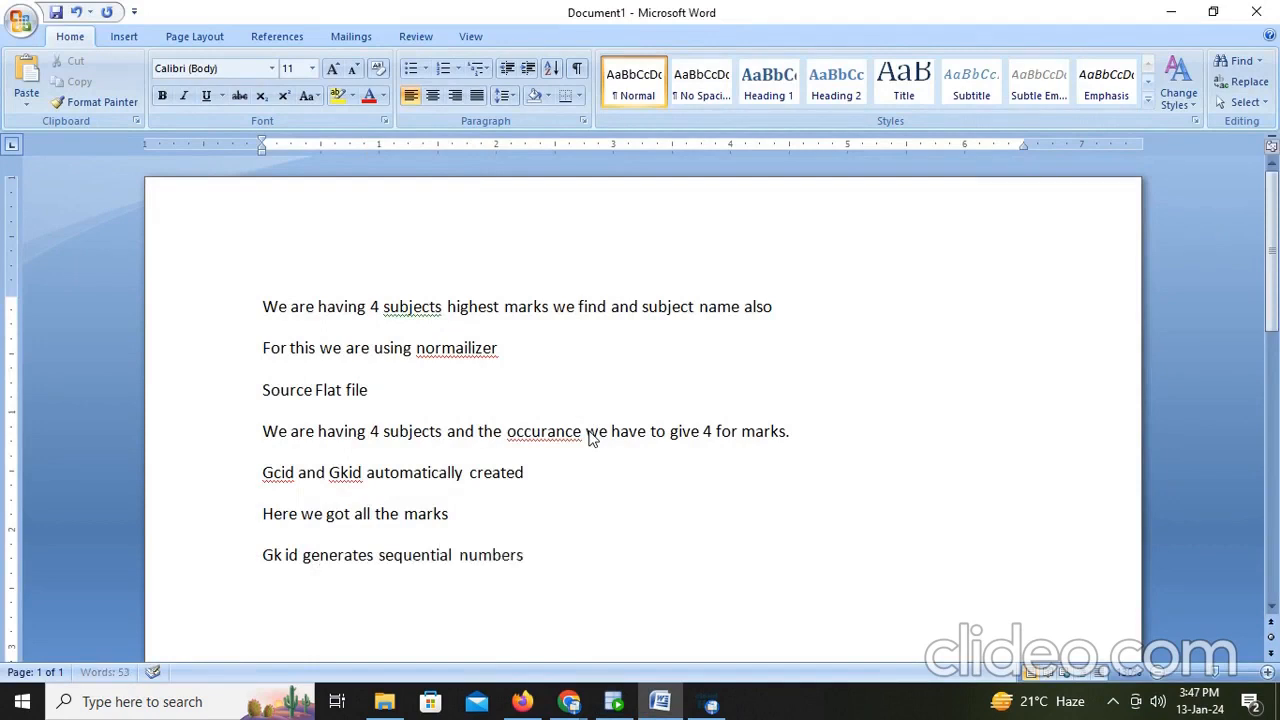
type("mbers")
key("Return")
- Add the note 'Gc id creats column level' on the following line
type("gc id creat")
key("BackSpace")
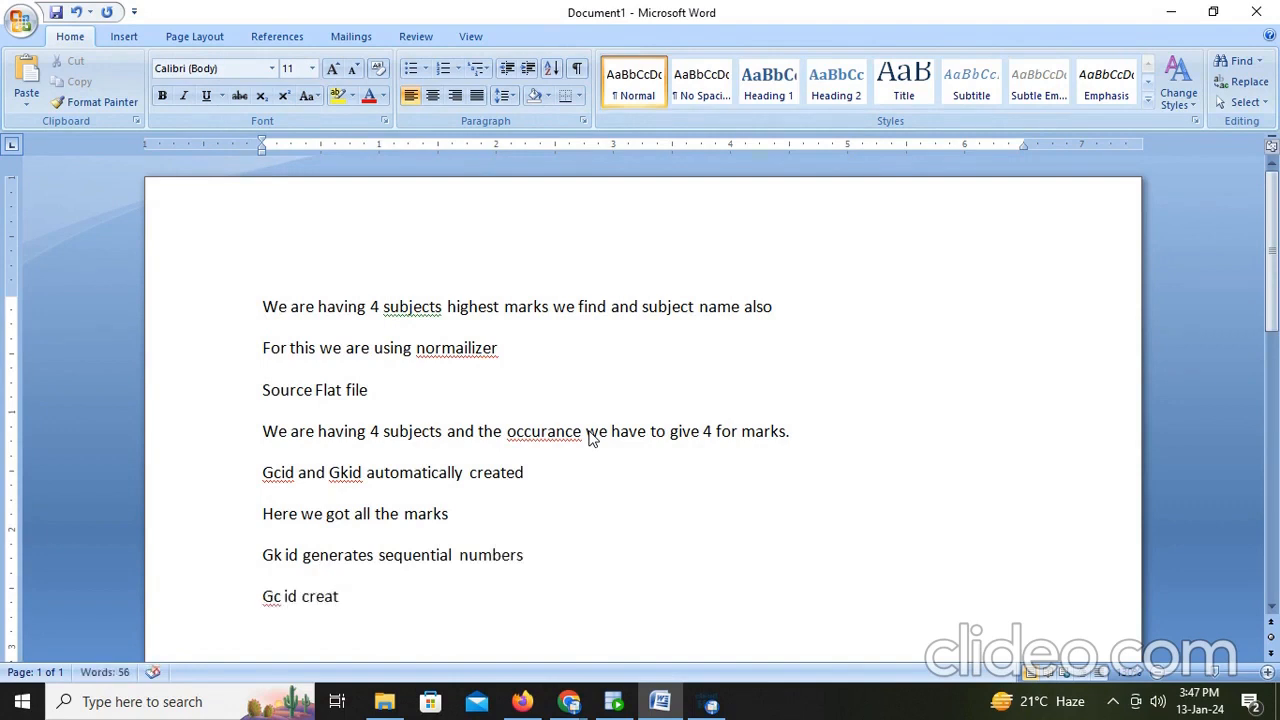
type("s")
key("alt+Tab")
scroll(655, 450, "up", 3)
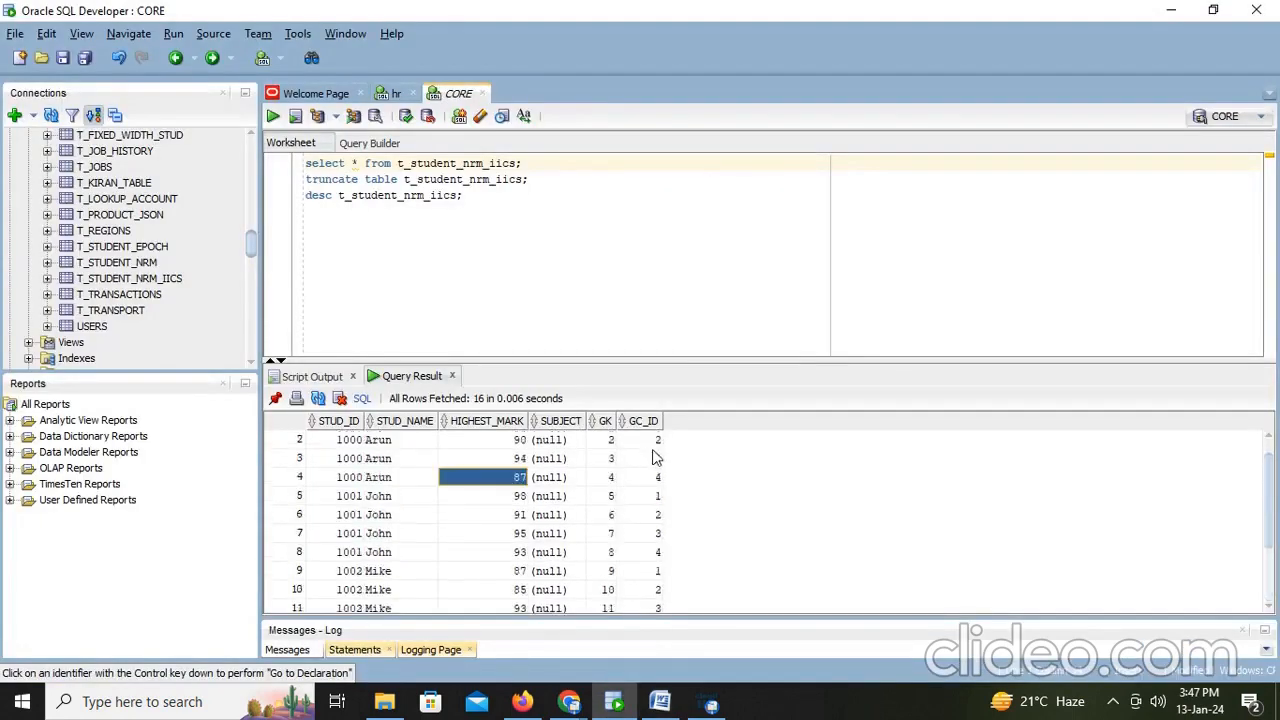
key("alt+Tab")
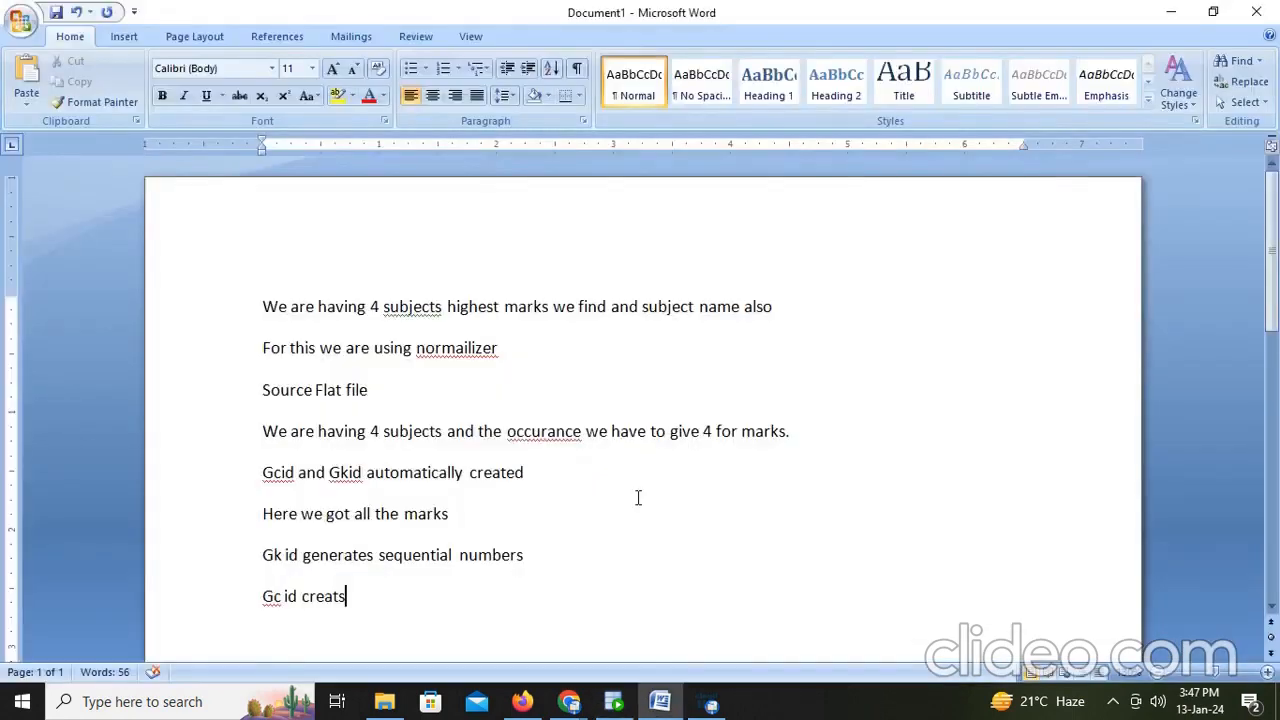
type("colum")
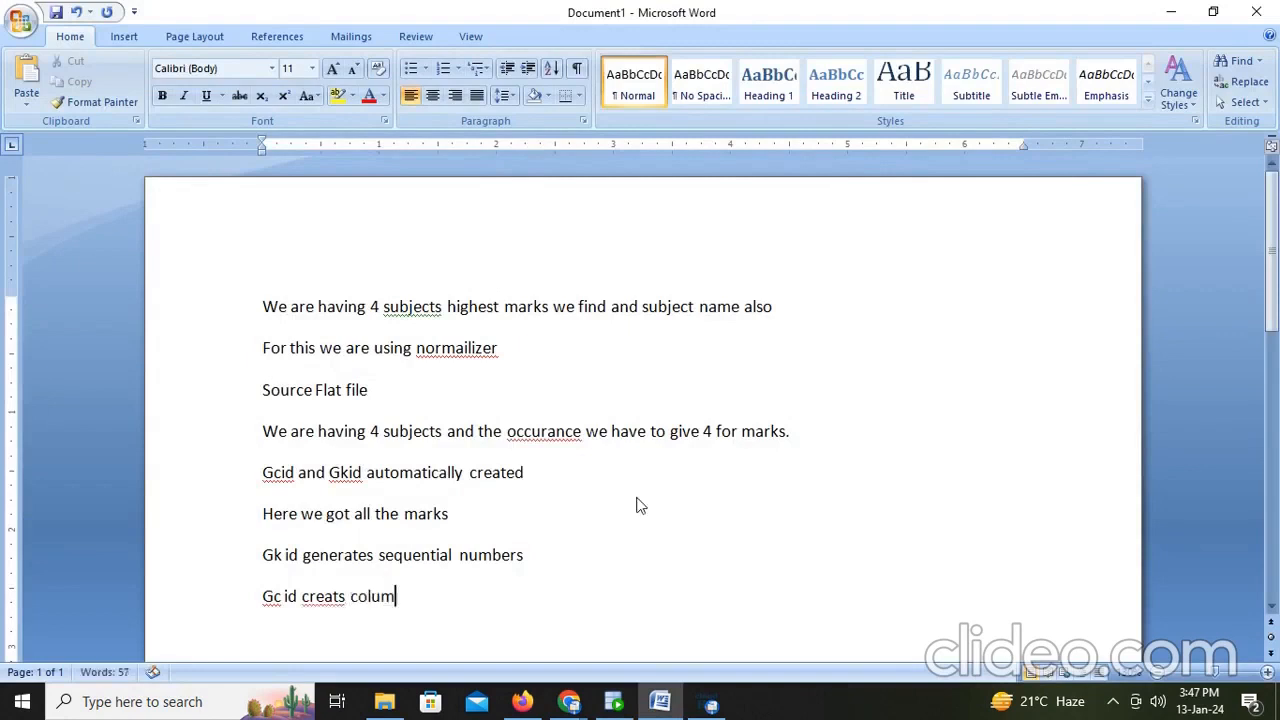
type("n")
- Add the line '1,2,3,4,' below the GC id note
key("Return")
type("1234")
key("Left")
key("Left")
key("Left")
type(",")
key("Right")
type(",")
key("Right")
type(",")
key("Right")
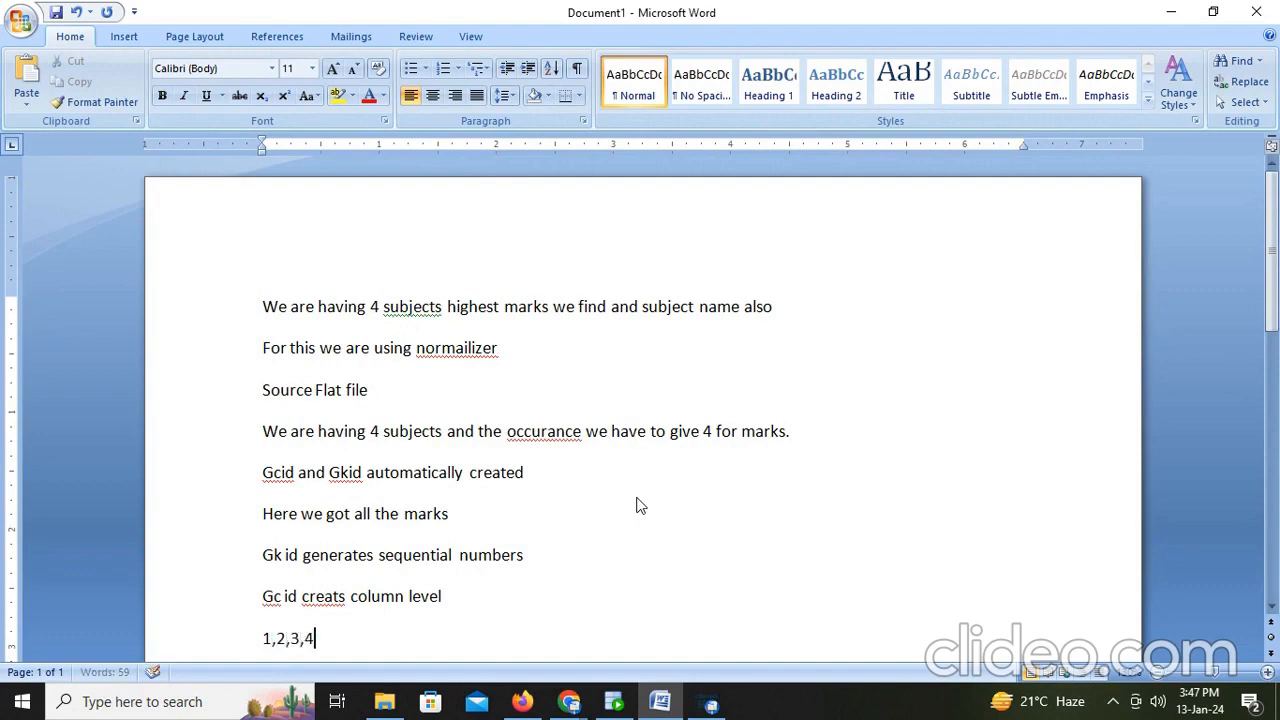
type(",")
- Examine the GC_ID values across each student's rows in the query result
key("alt+Tab")
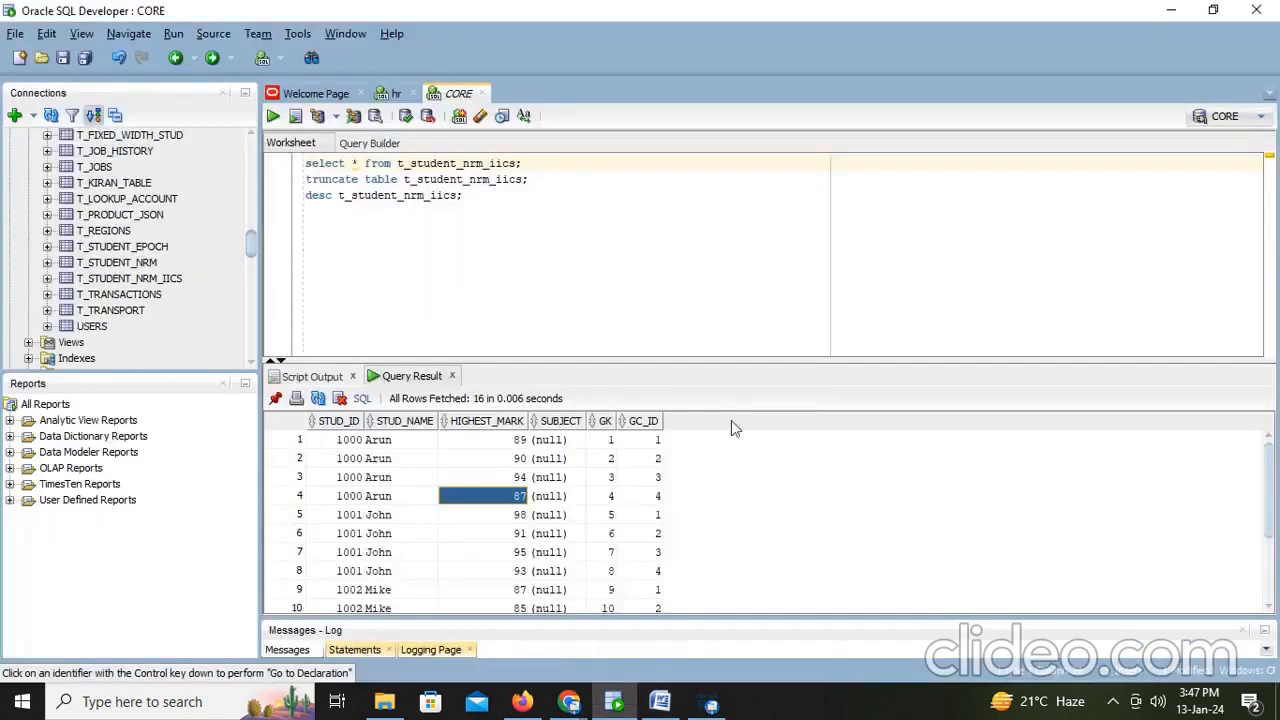
left_click(645, 442)
left_click(650, 494)
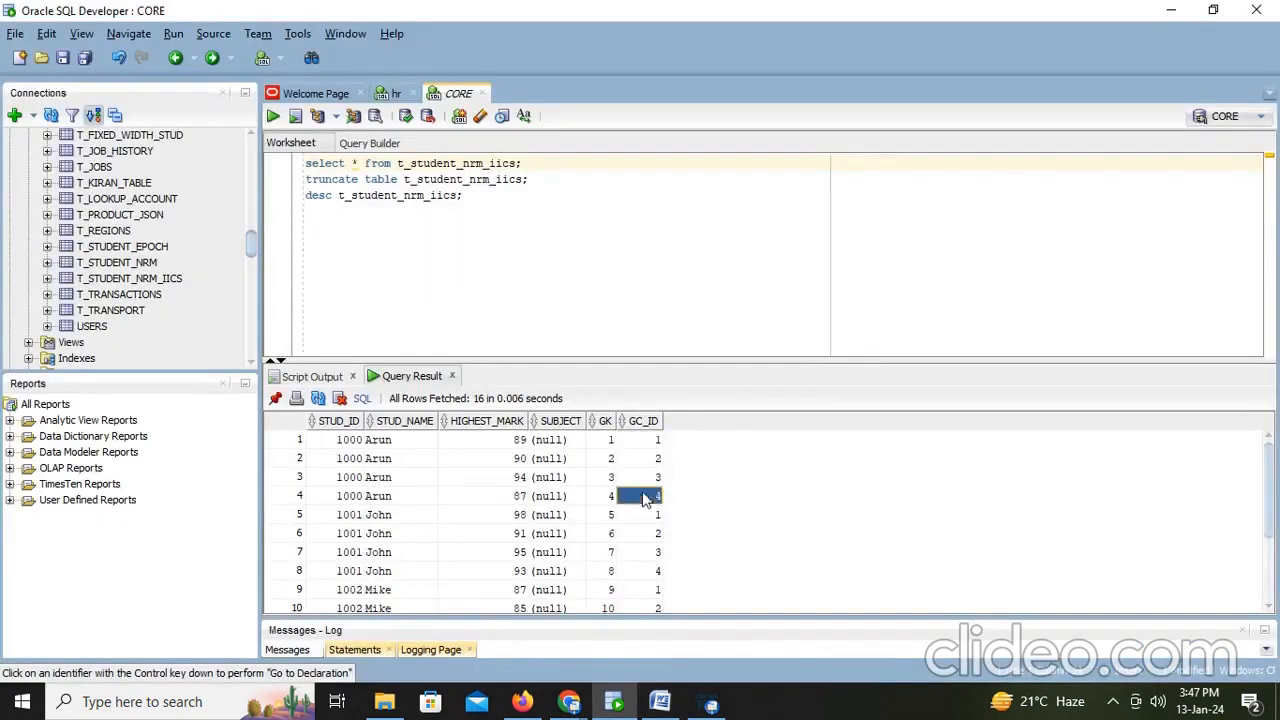
left_click(648, 516)
left_click(650, 534)
left_click(651, 552)
left_click(652, 571)
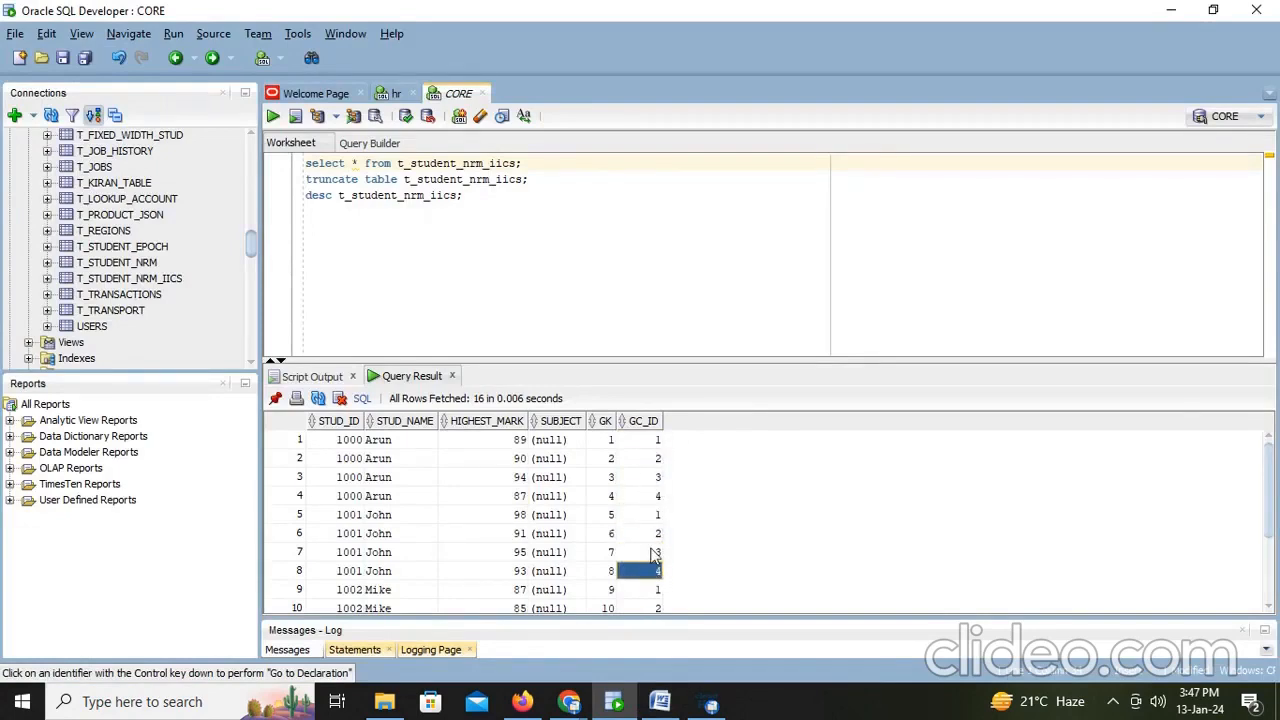
- Add the note 'Like the data distributed' and begin a new line with 'One'
key("alt+Tab")
key("Return")
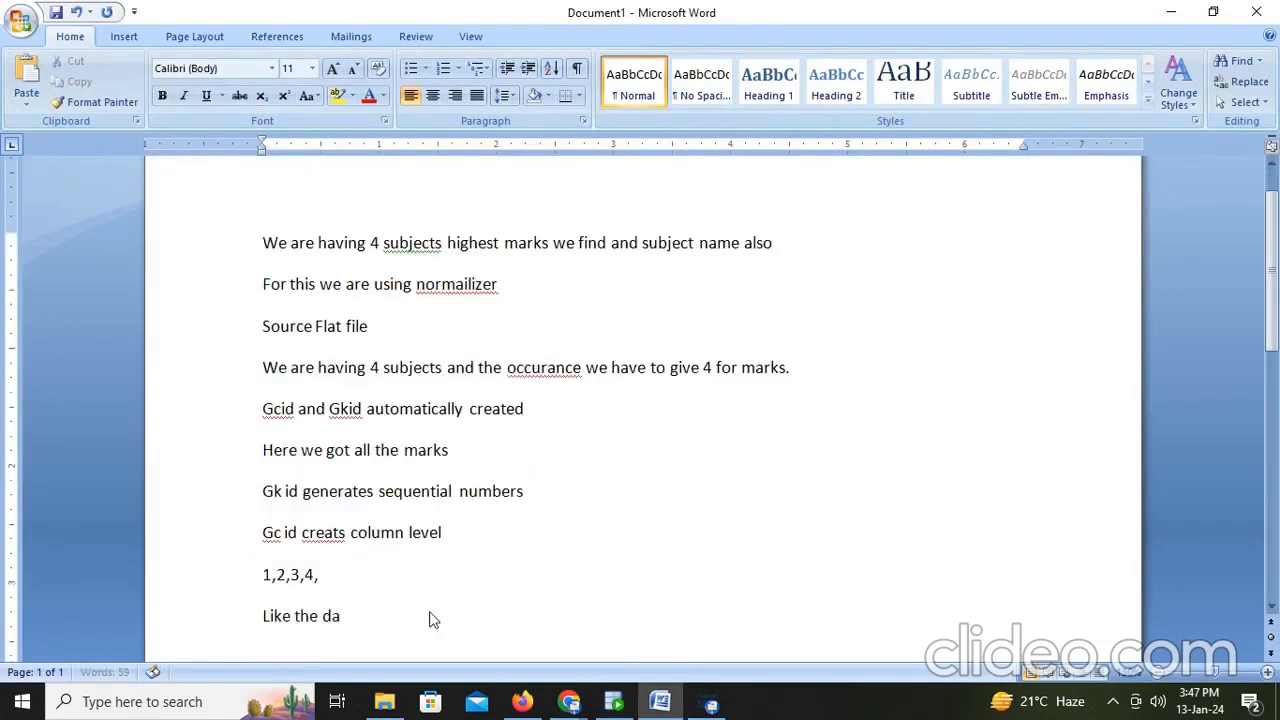
type("Like the data de")
key("BackSpace")
type("istruibuted")
key("Return")
type("one")
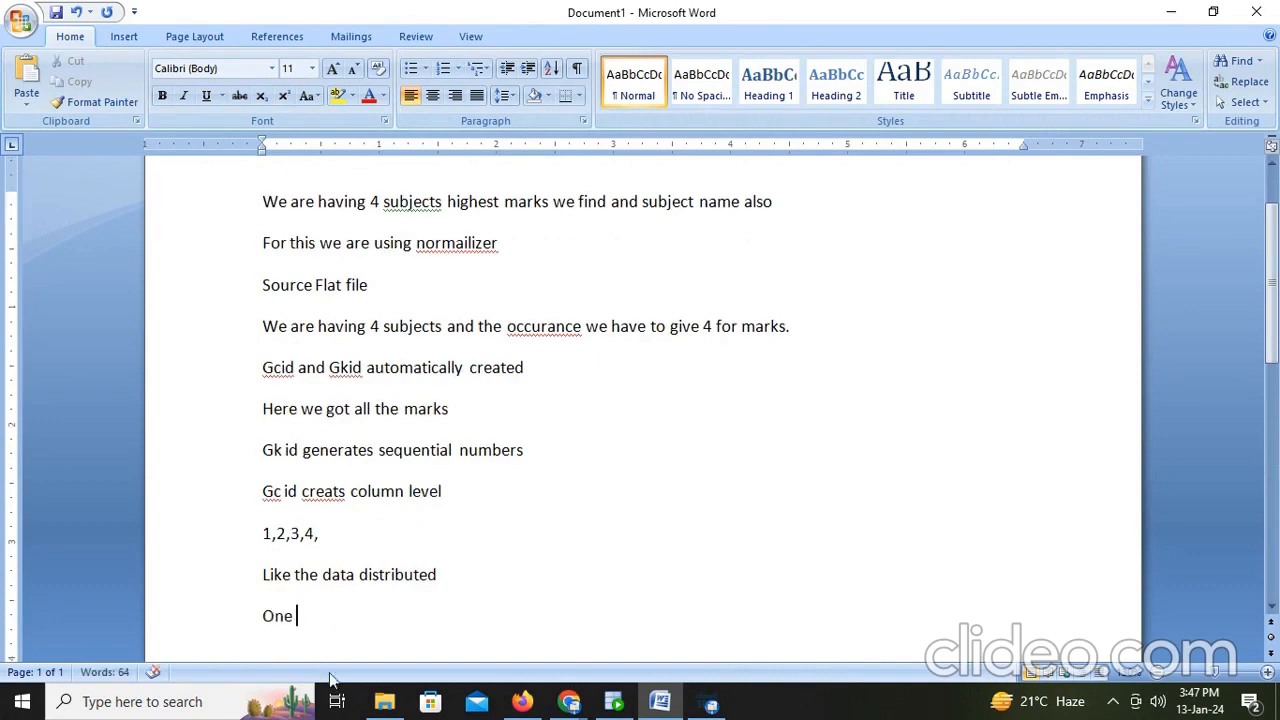
- Compare the marks in the student_marks spreadsheet with the HIGHEST_MARK and GC_ID values in the query result
left_click(384, 701)
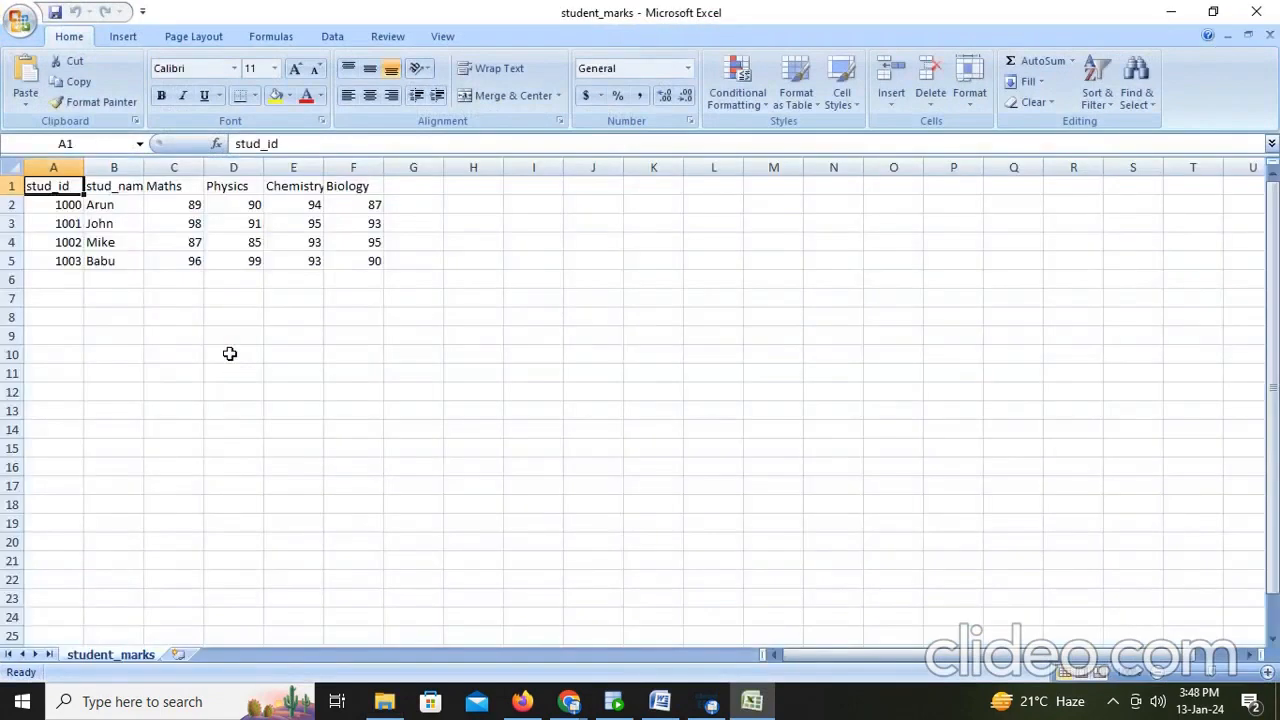
left_click(89, 205)
left_click(168, 204)
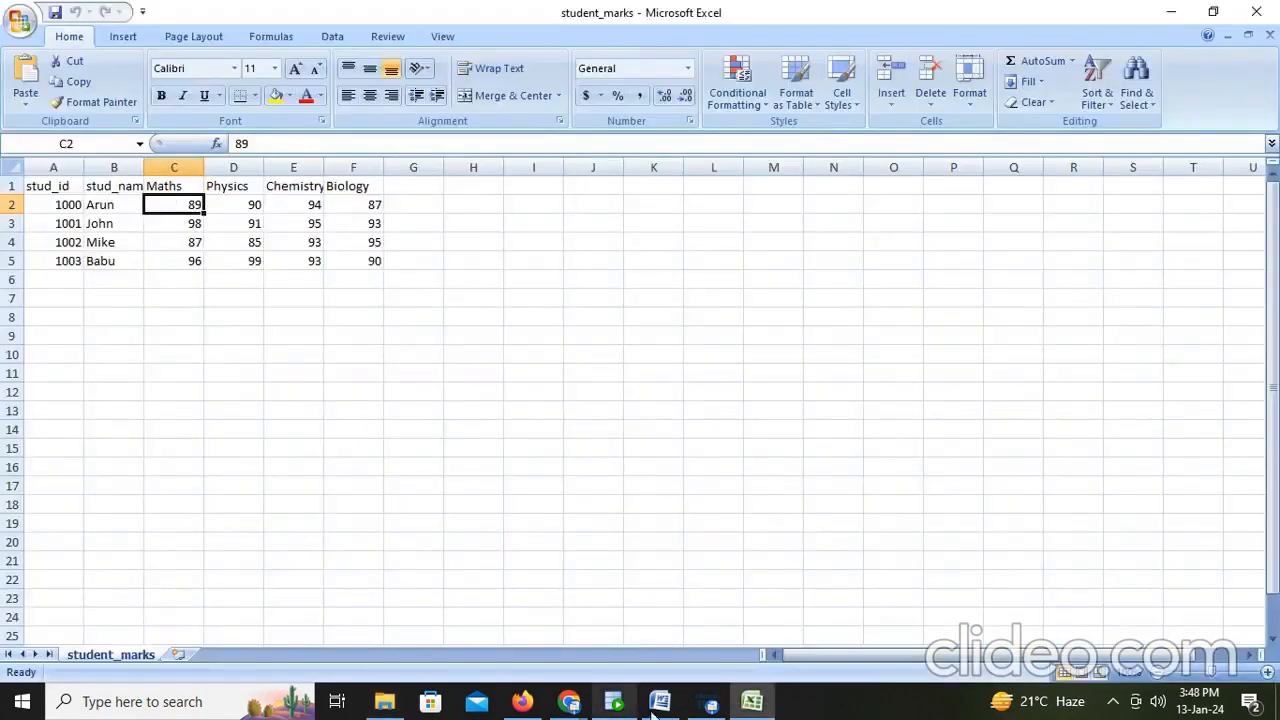
left_click(616, 706)
left_click(389, 446)
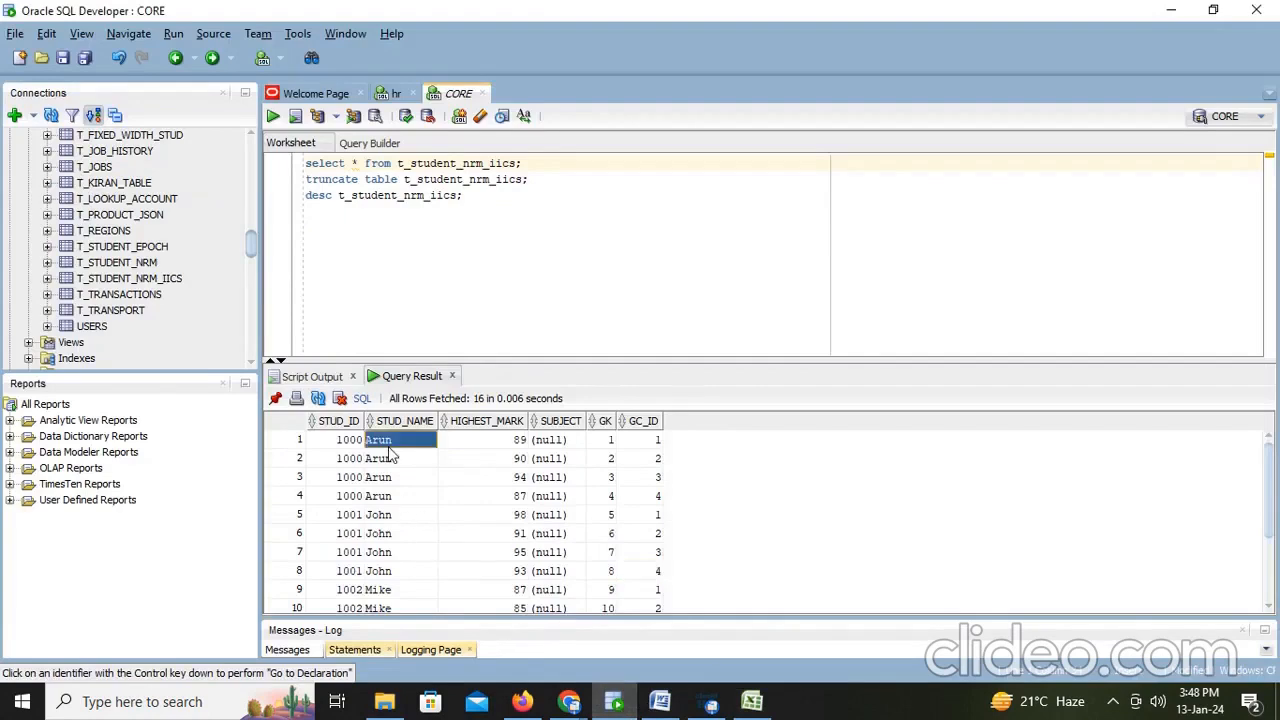
key("alt+Tab")
left_click(257, 208)
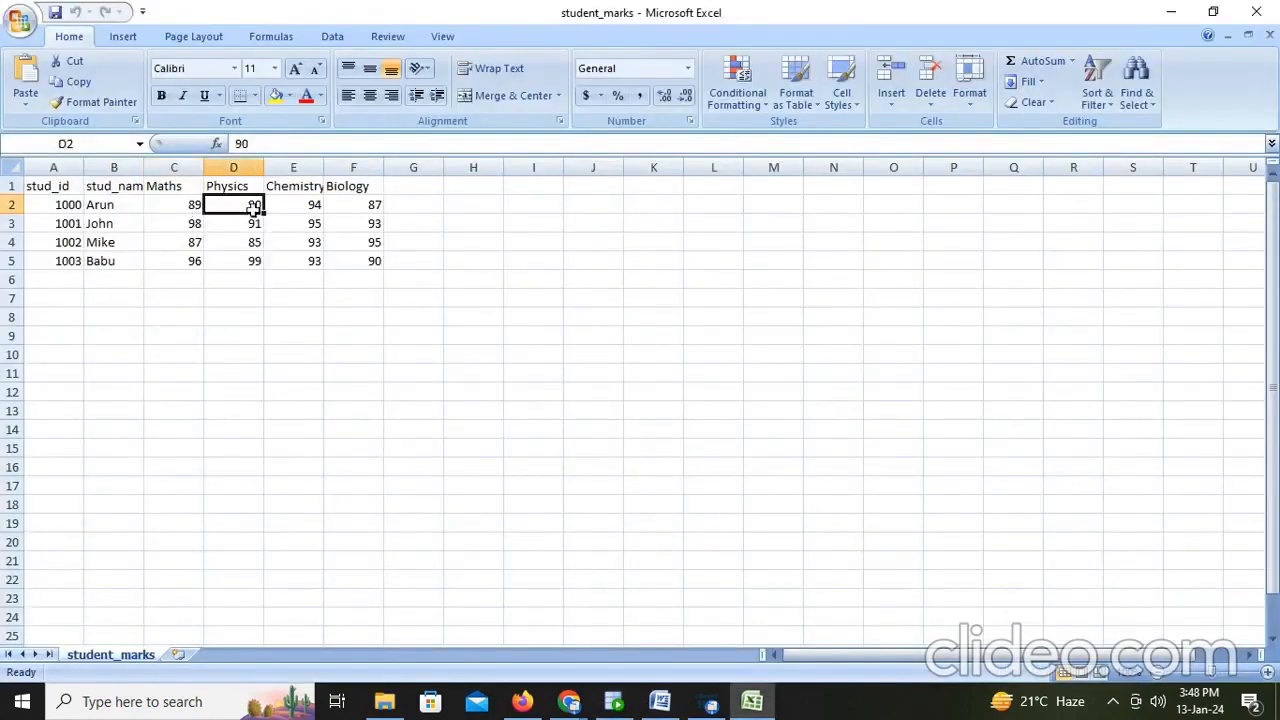
key("alt+Tab")
left_click(512, 458)
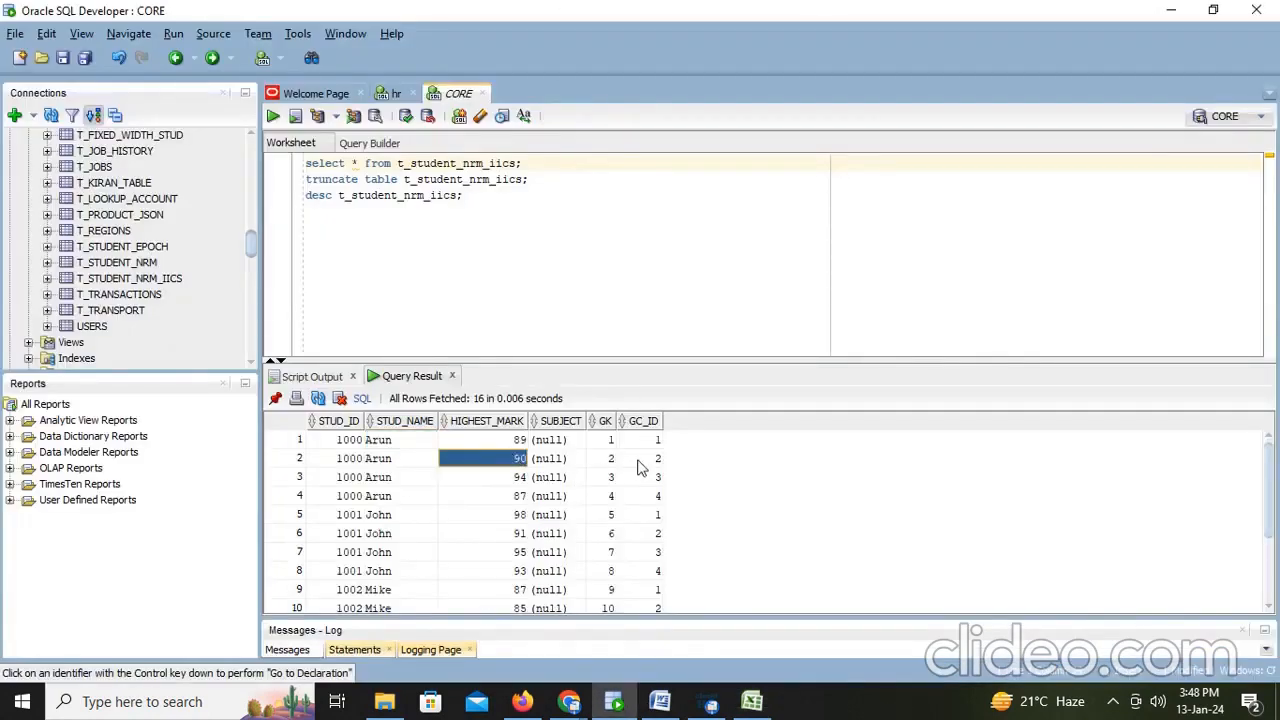
left_click(643, 462)
left_click(513, 482)
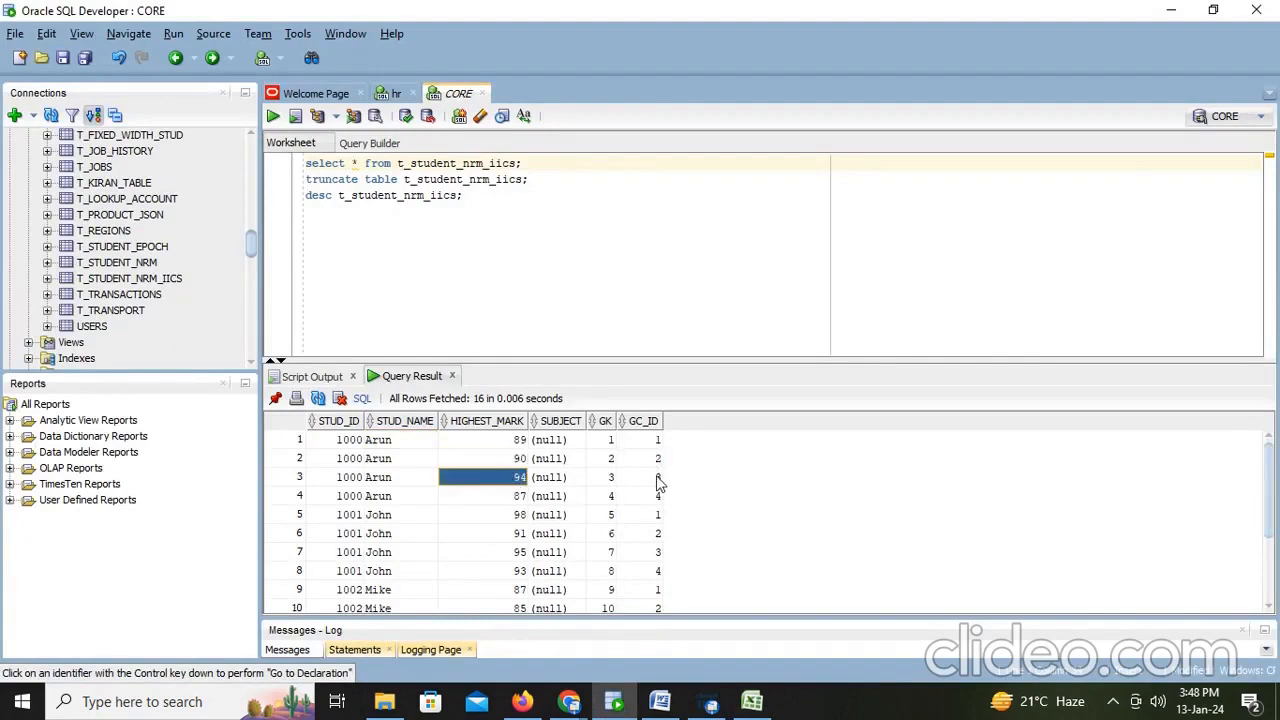
left_click(658, 479)
left_click(518, 497)
left_click(656, 498)
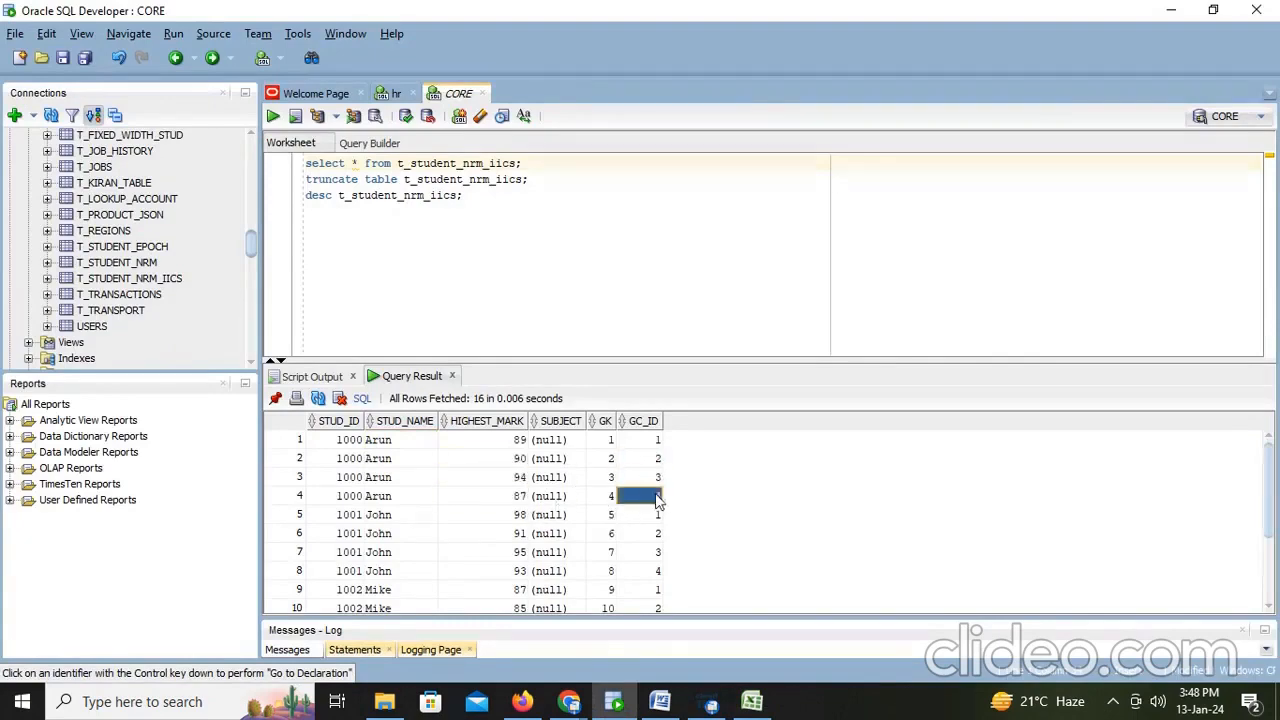
- Enter 1, 2, 3 and 4 in row 6 beneath the Maths, Physics, Chemistry and Biology columns of the student_marks spreadsheet
key("alt+Tab")
left_click(370, 203)
left_click(364, 186)
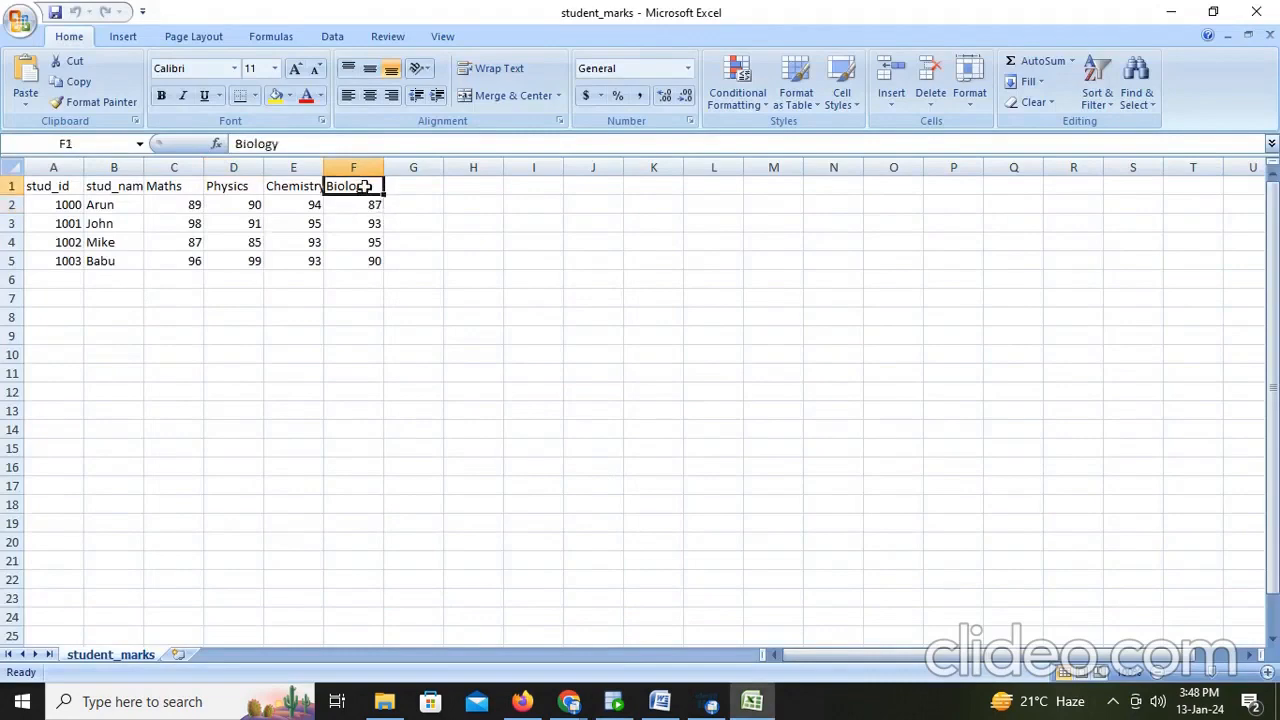
left_click(176, 184)
left_click(177, 279)
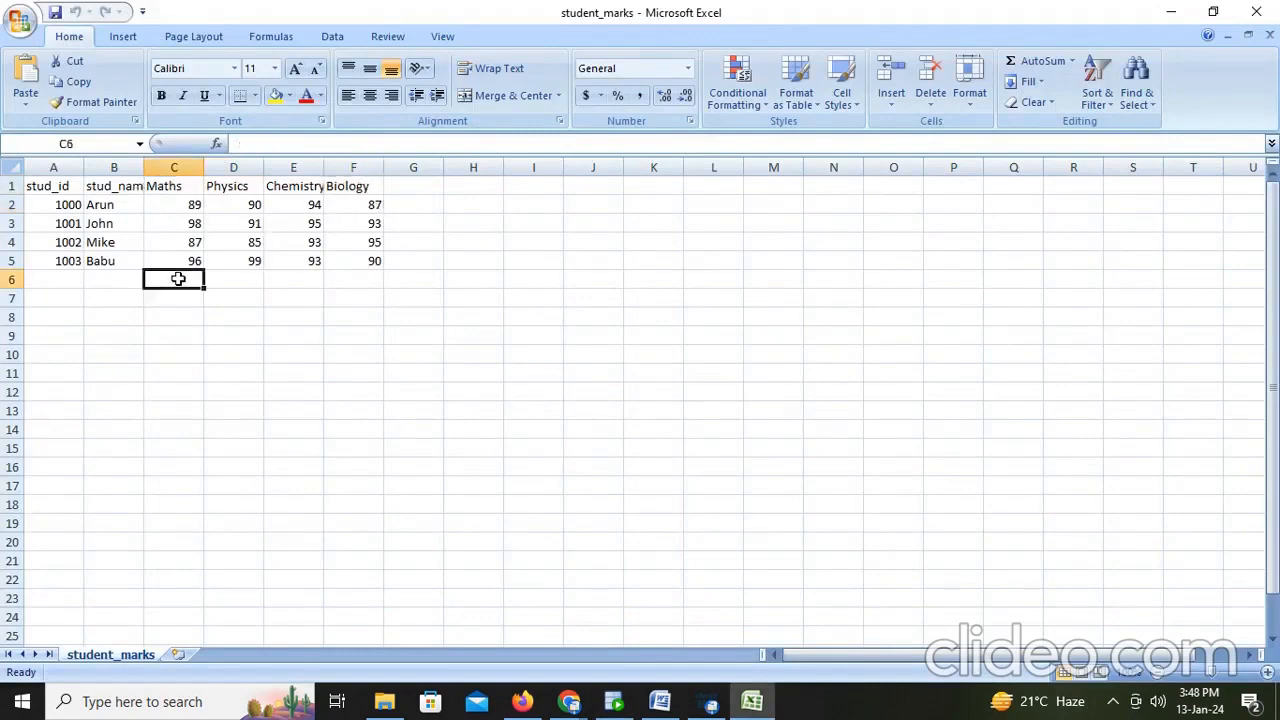
type("1")
key("Tab")
type("2")
key("Tab")
type("3")
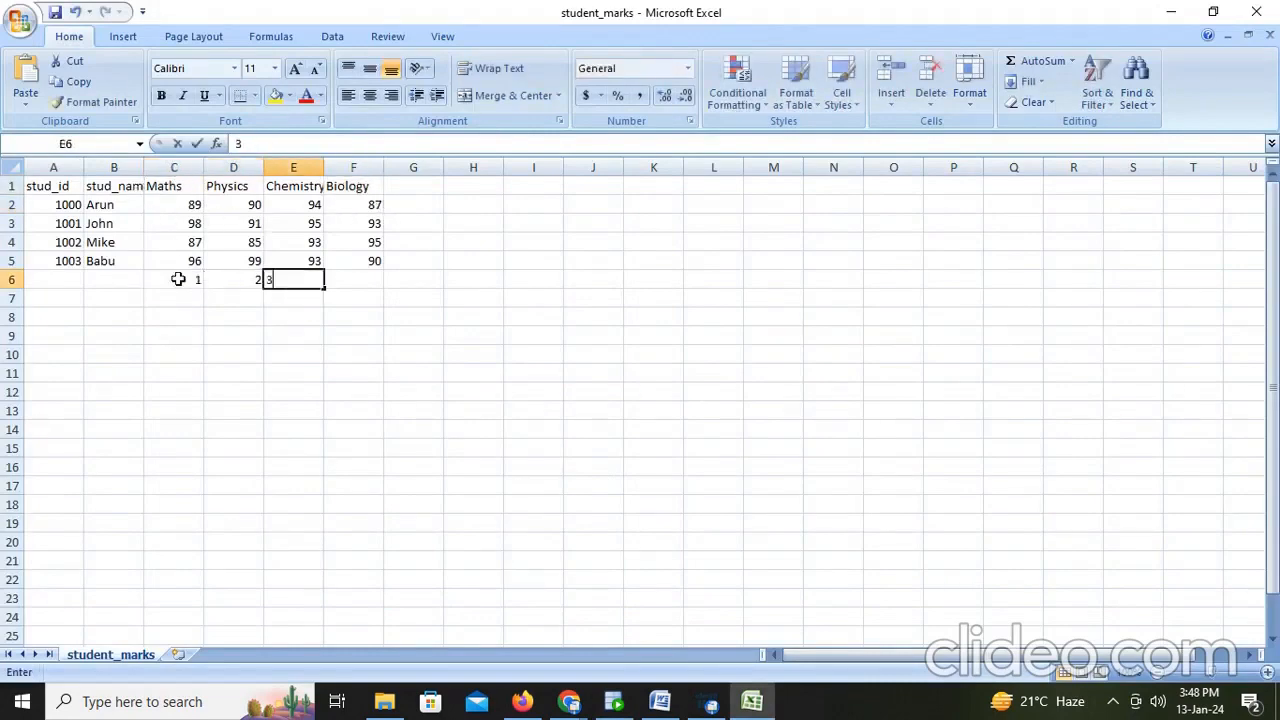
key("Tab")
type("4")
left_click(268, 378)
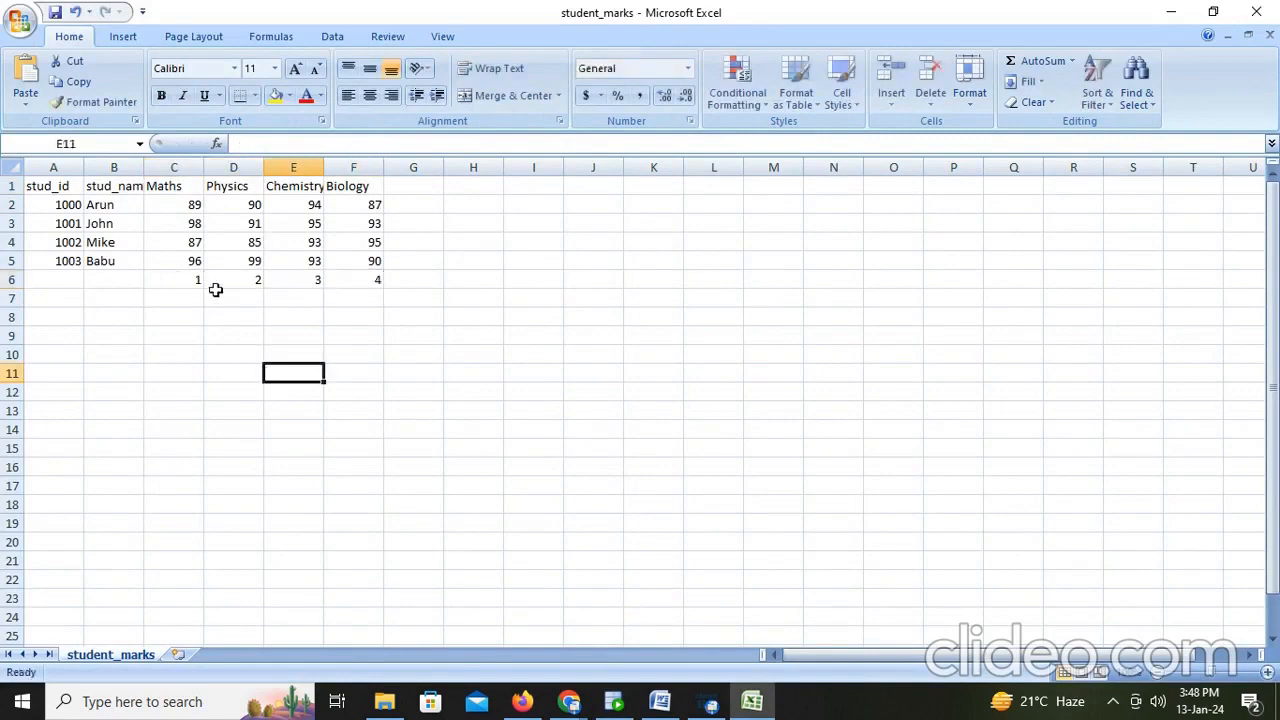
- Examine each subject header alongside the number entered beneath it
left_click(197, 280)
left_click(178, 186)
left_click(243, 186)
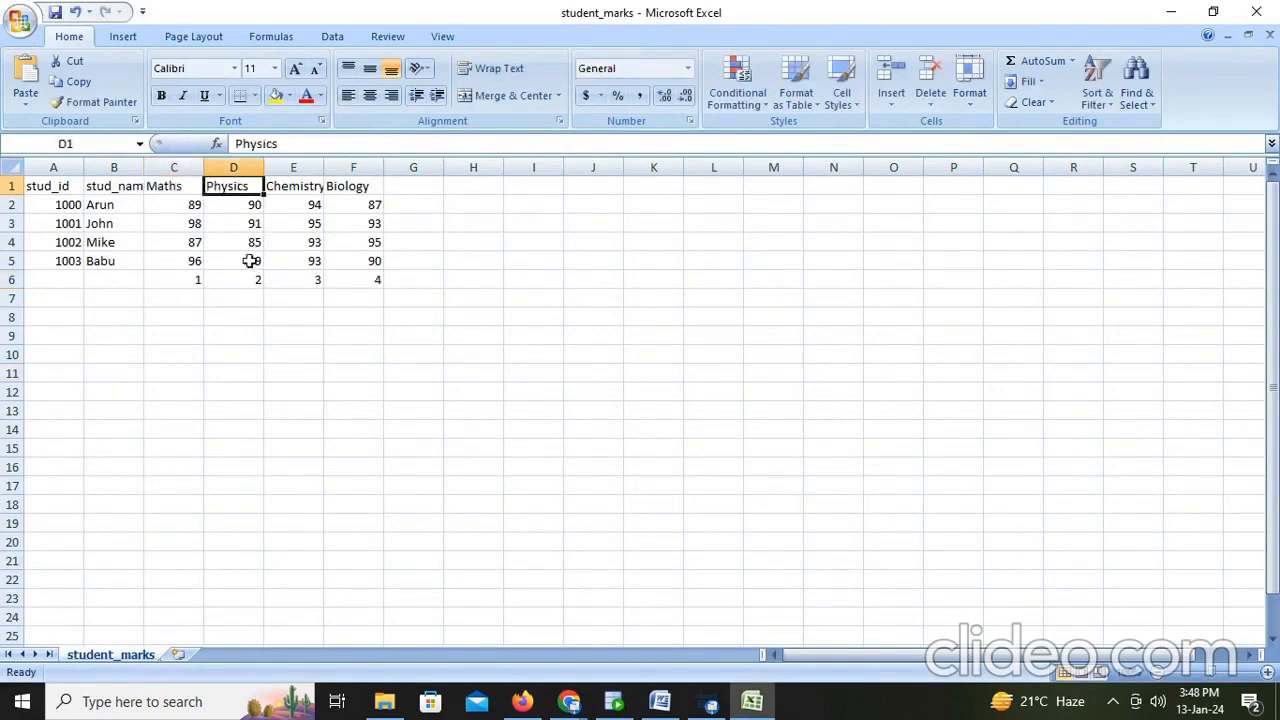
left_click(251, 280)
left_click(297, 185)
left_click(297, 276)
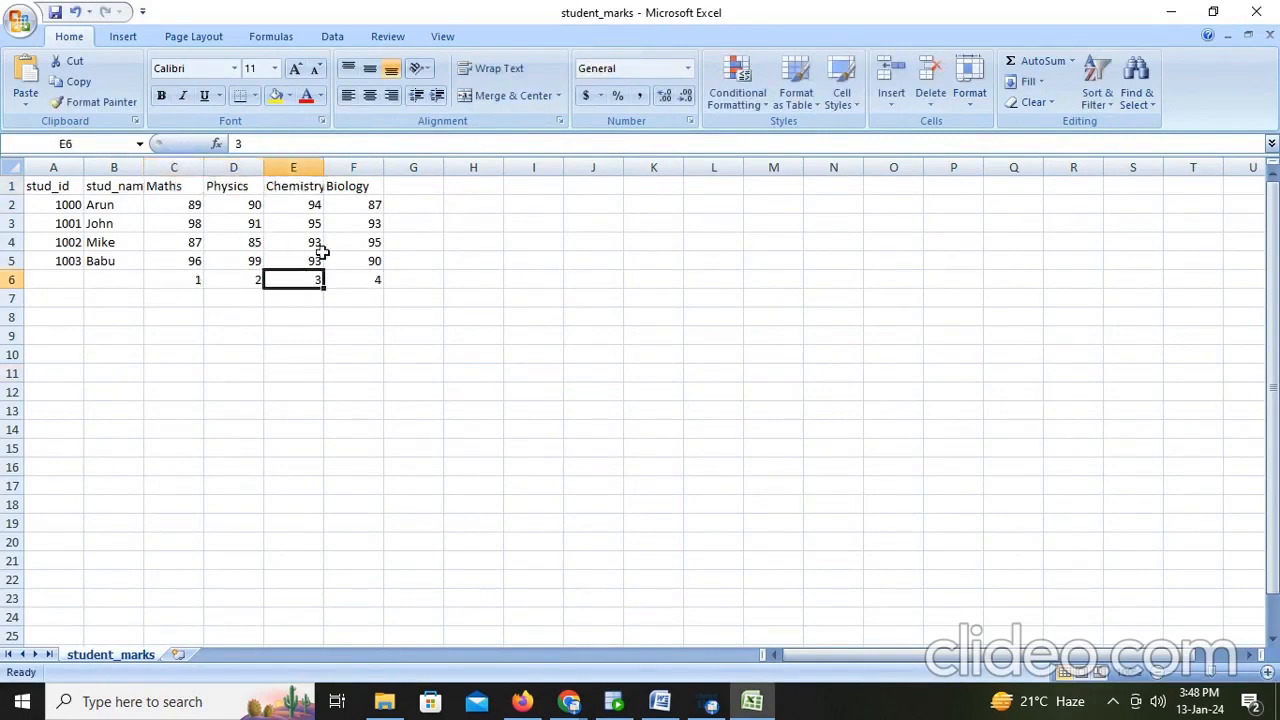
left_click(357, 186)
left_click(369, 277)
- Clear the numbers from row 6 and close the student_marks spreadsheet
left_click_drag(175, 280, 381, 285)
key("Delete")
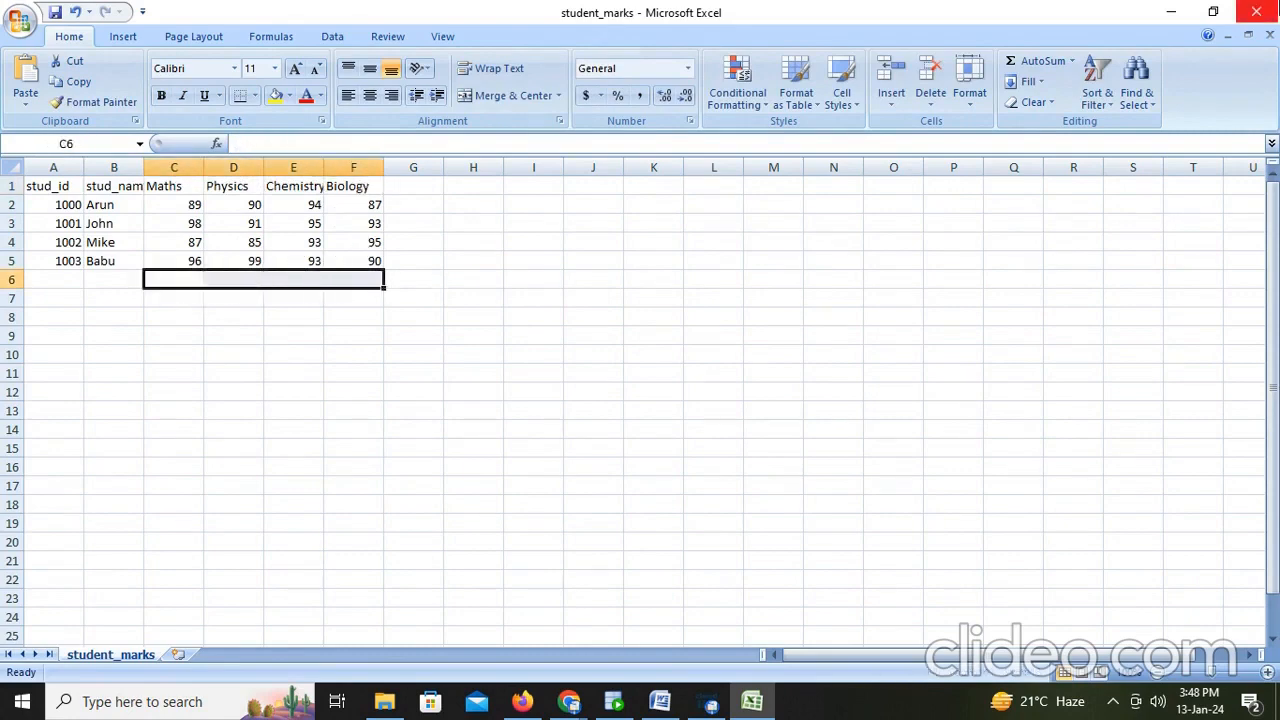
left_click(1256, 12)
left_click(641, 398)
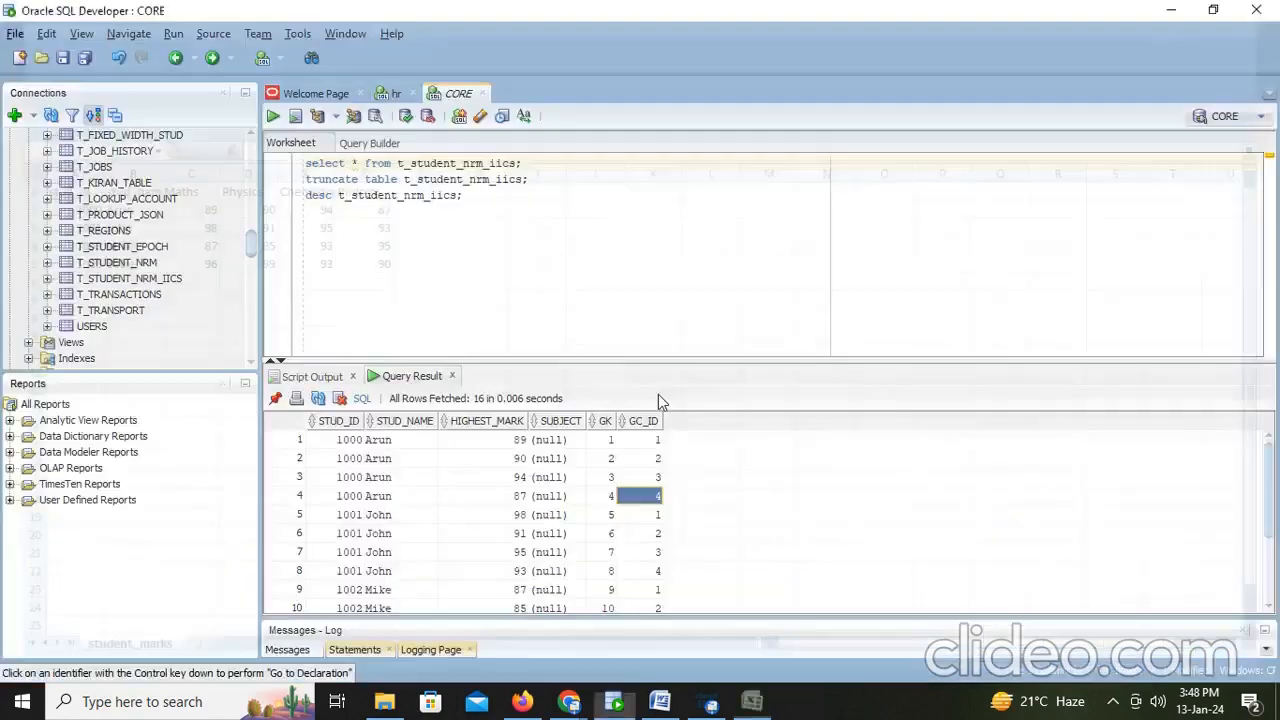
- Replace 'One' in the notes with 'Now I want higest marks for a student in all subjects what we do?' and start a new line
key("alt+Tab")
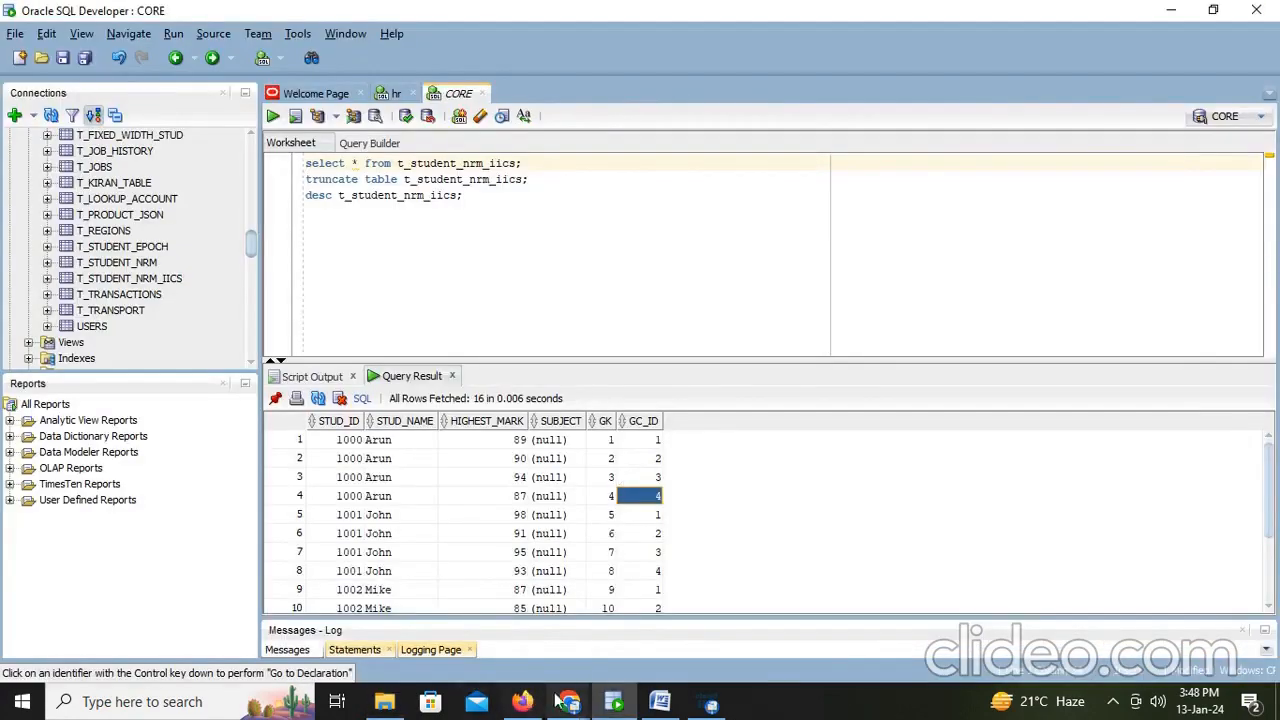
left_click(664, 711)
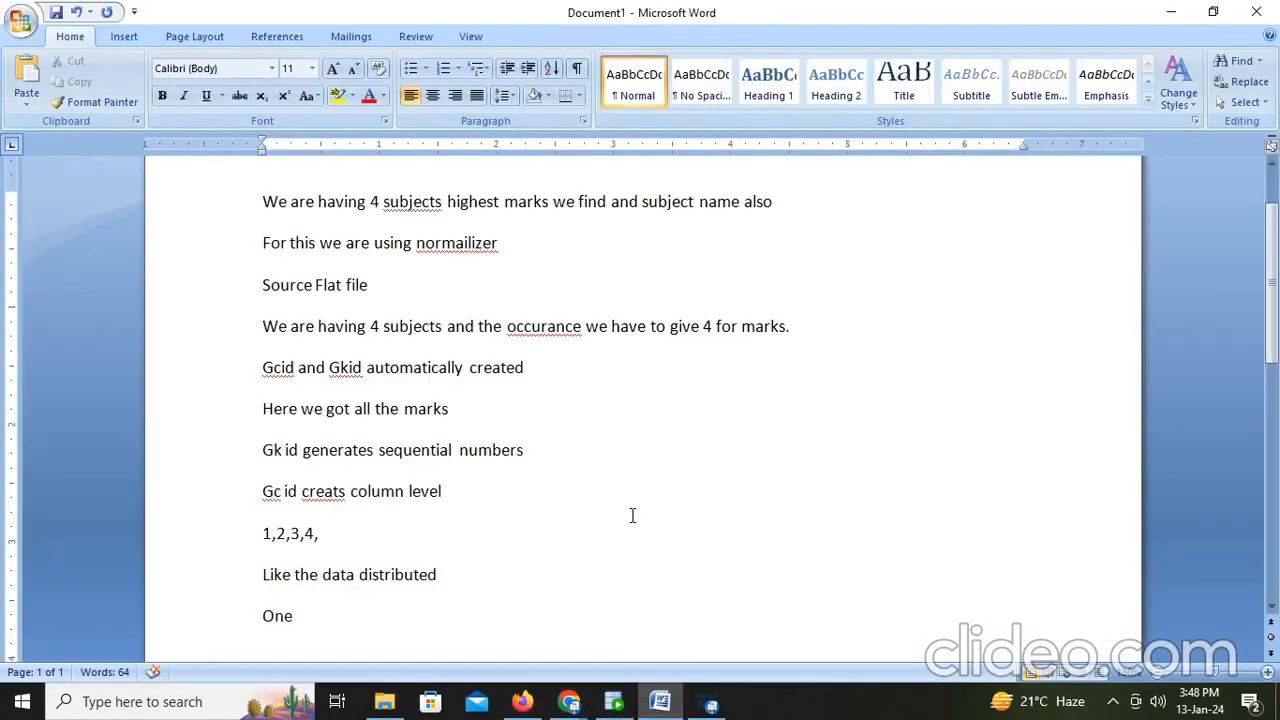
key("BackSpace")
key("BackSpace")
key("BackSpace")
key("BackSpace")
key("BackSpace")
type("Now I want hi")
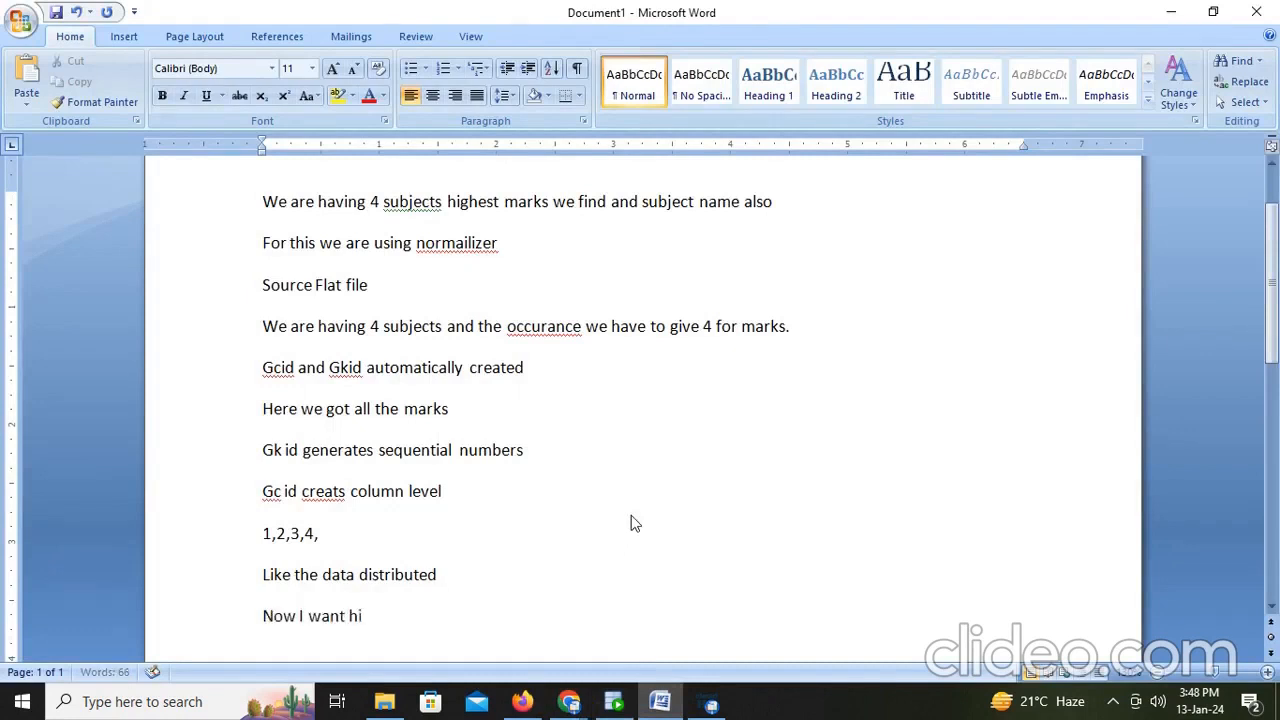
type("gest mar")
key("BackSpace")
type("st marks in")
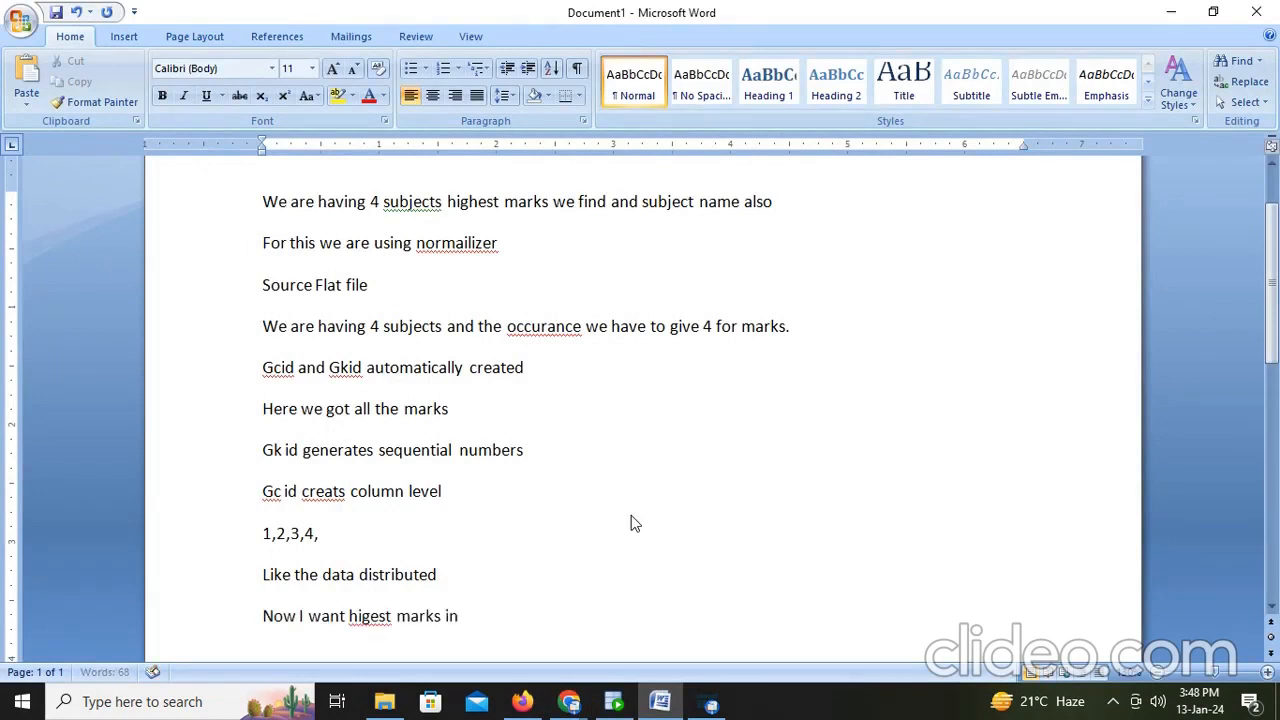
type(" row means")
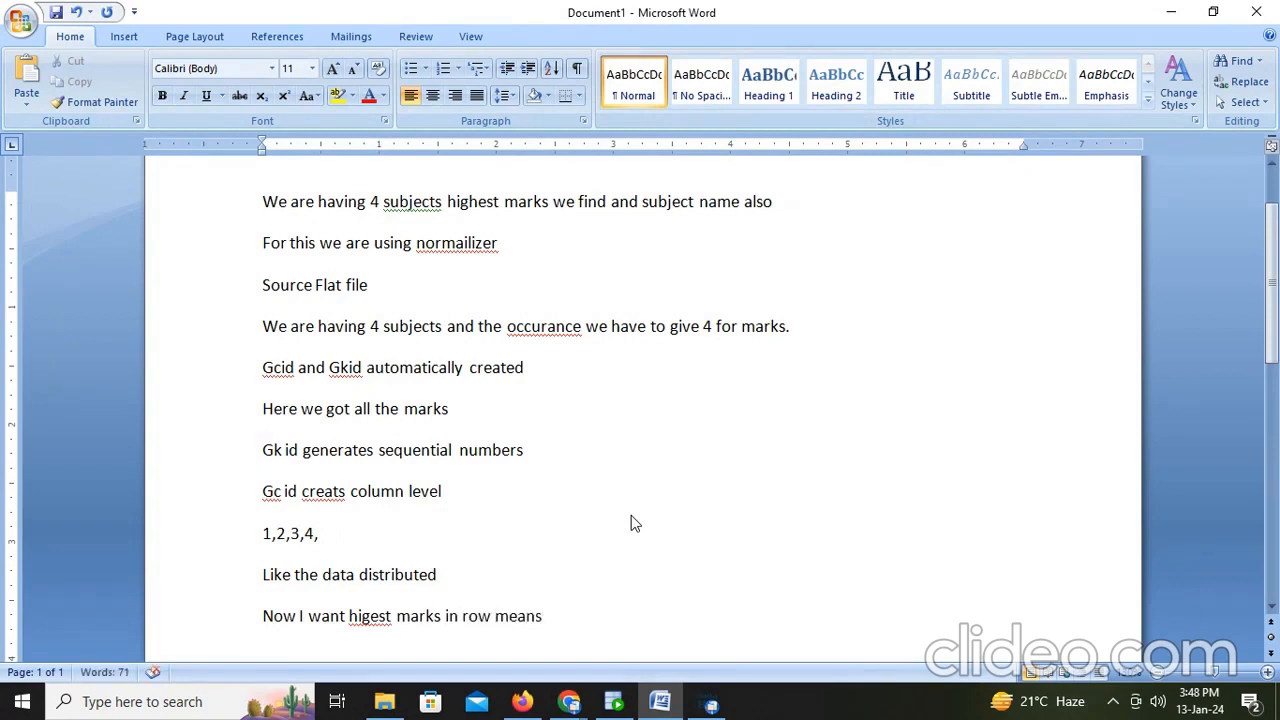
key("BackSpace")
key("BackSpace")
key("BackSpace")
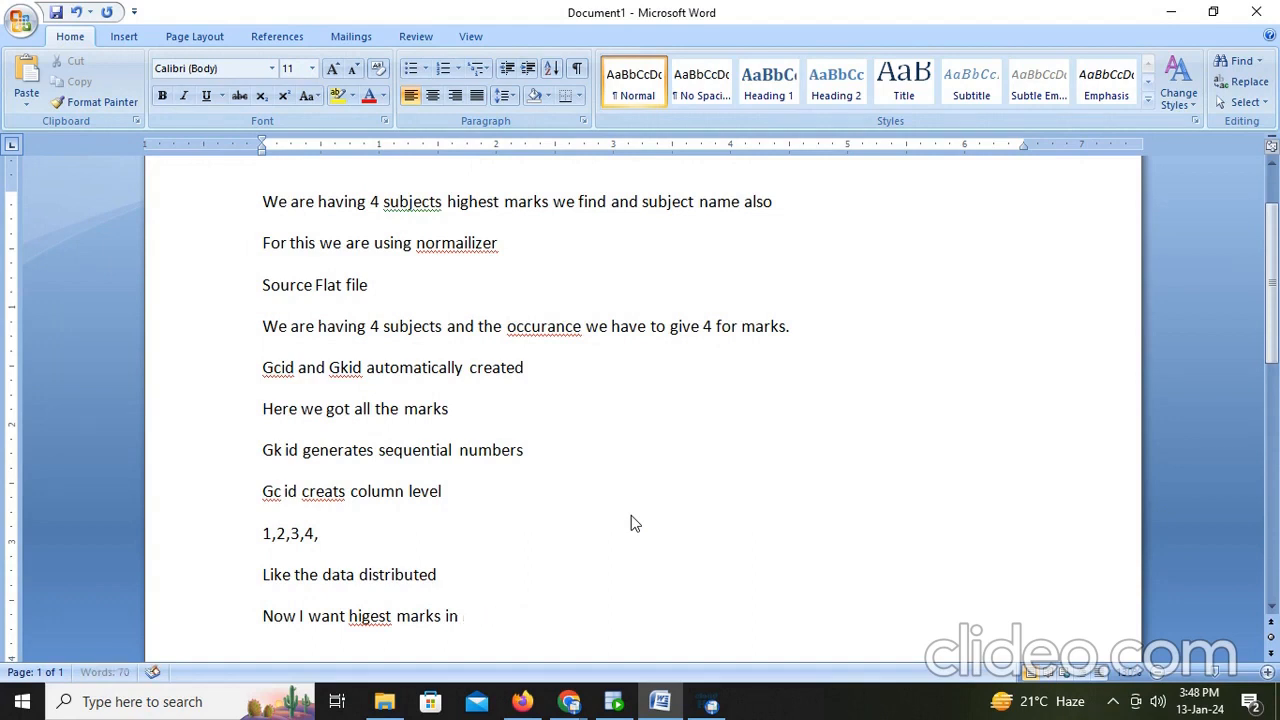
type("for a student in all s")
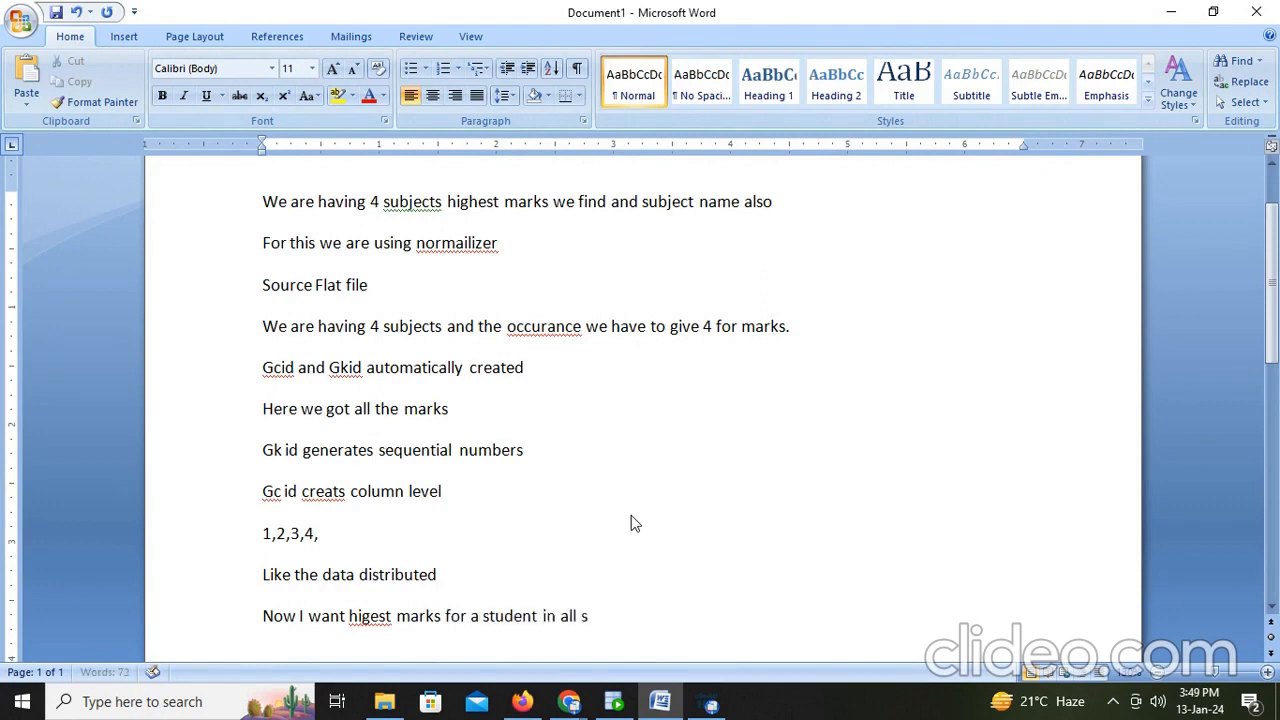
type("ubjects what we do")
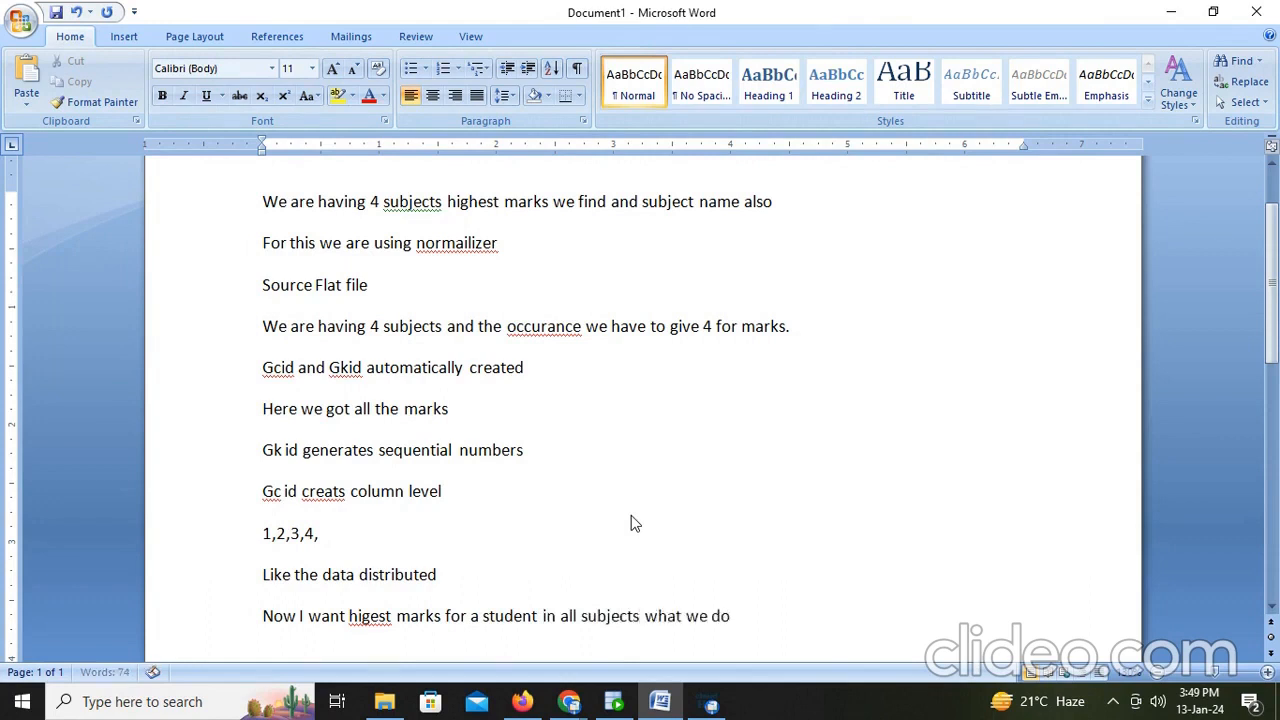
type("?")
key("Return")
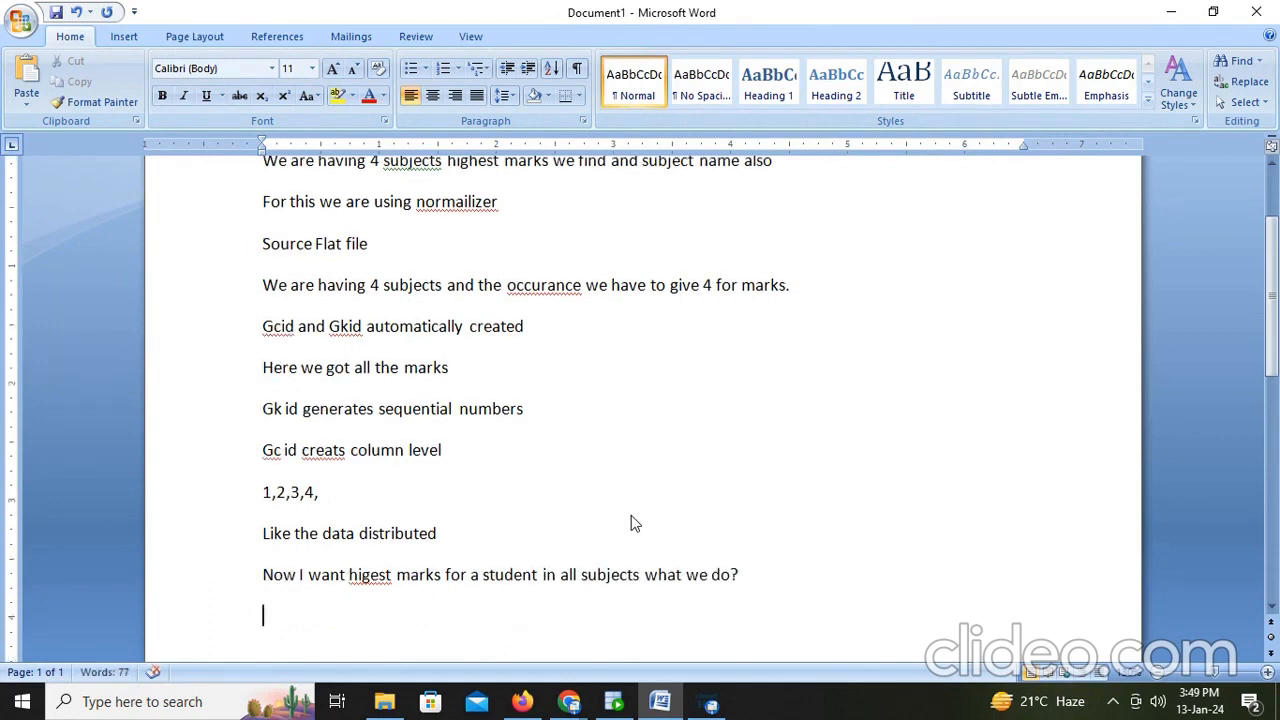
- Add the note 'Now we use which transformation i.e rank'
type("w")
key("BackSpace")
type("now we us")
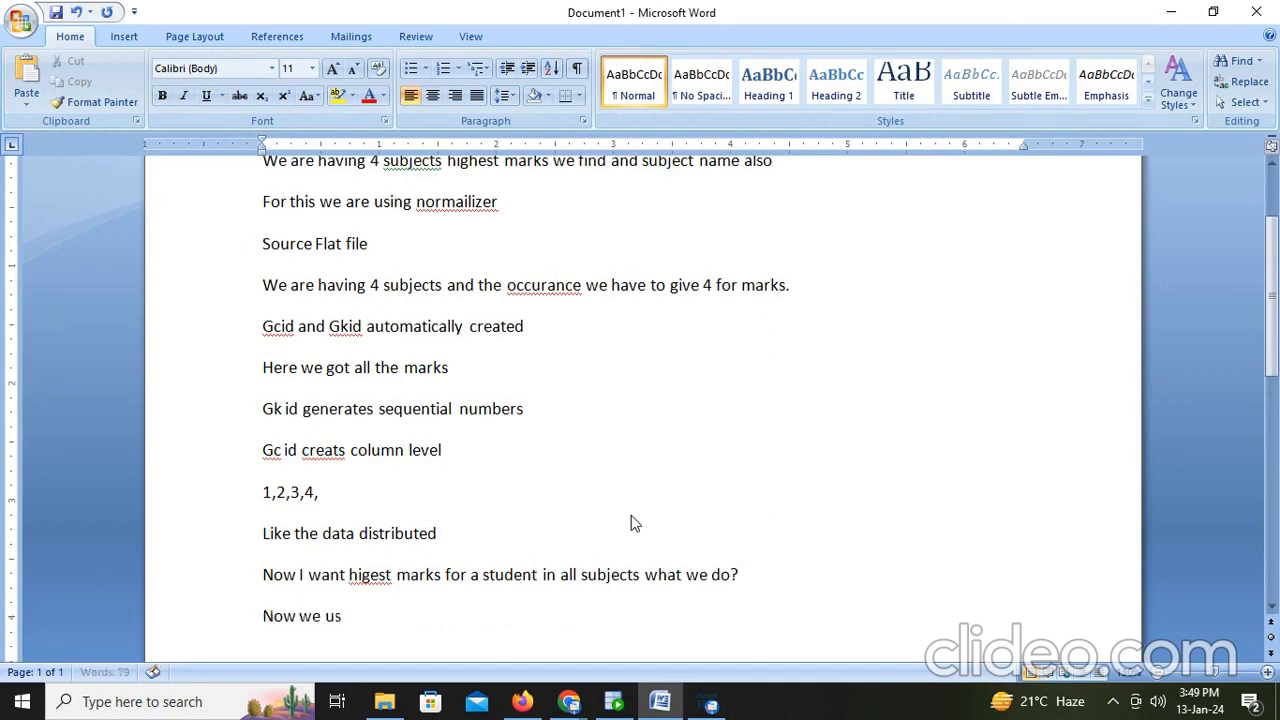
type("e which tr4a")
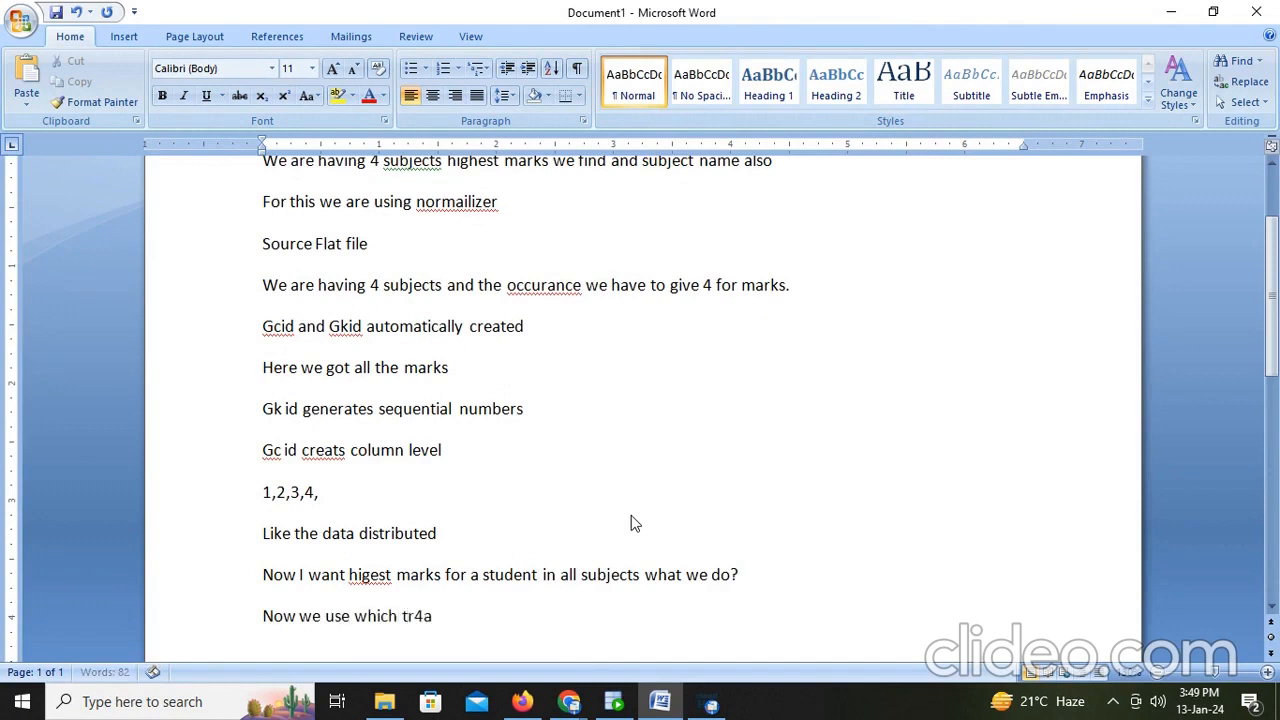
key("BackSpace")
key("BackSpace")
type("ansformation")
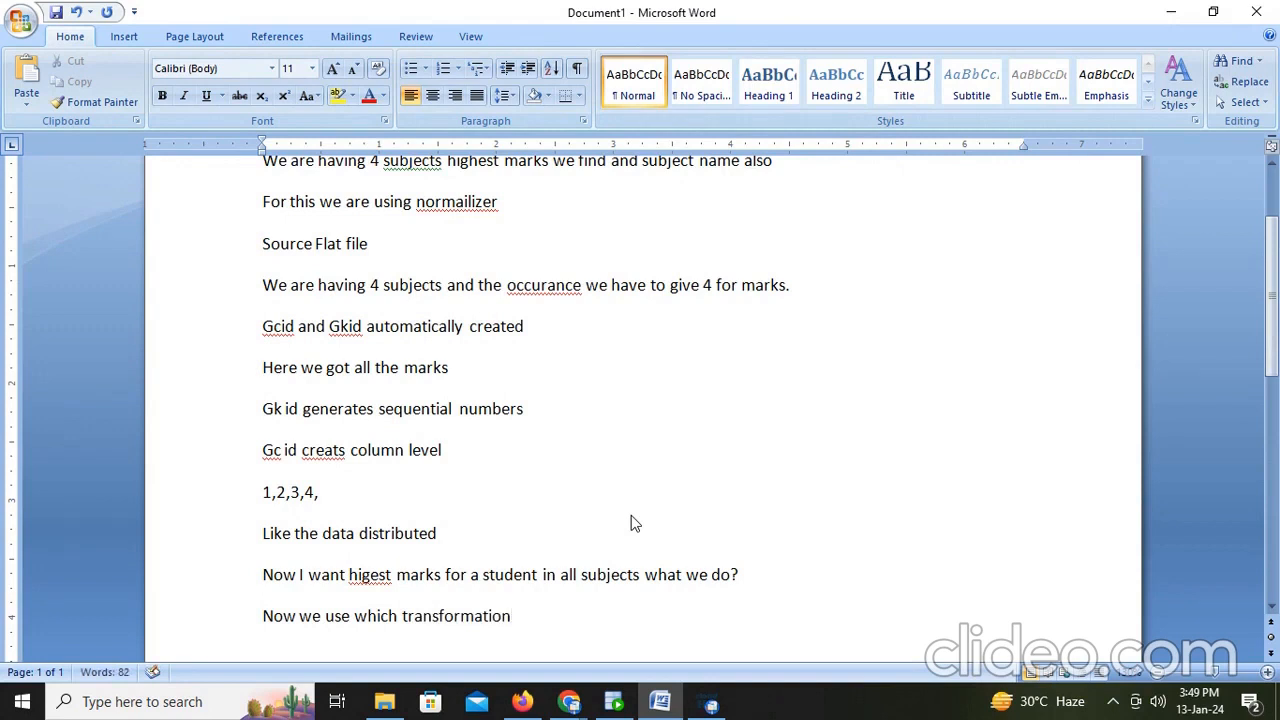
type(" i.e rank")
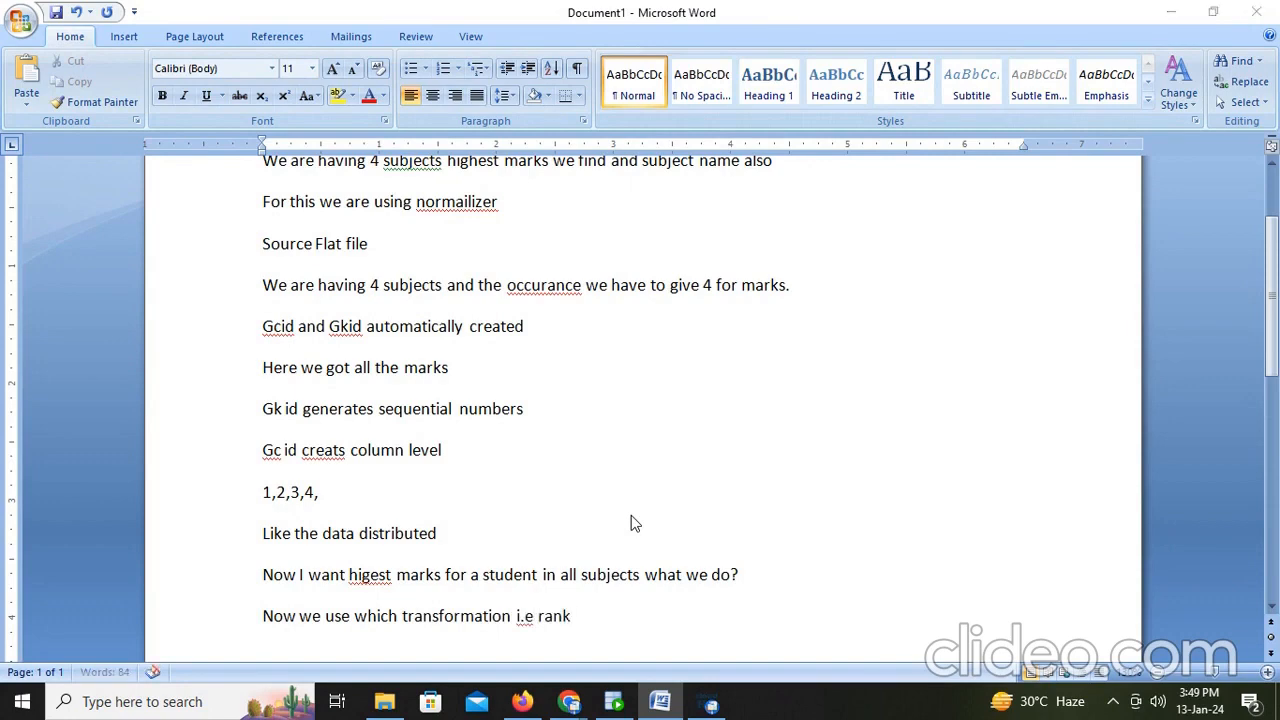
- Review the M_Marks_Narmalizer mapping design, close it, and open the M_HighestMarks_Subject_Normalizer mapping's design canvas
key("alt+Tab")
left_click(522, 702)
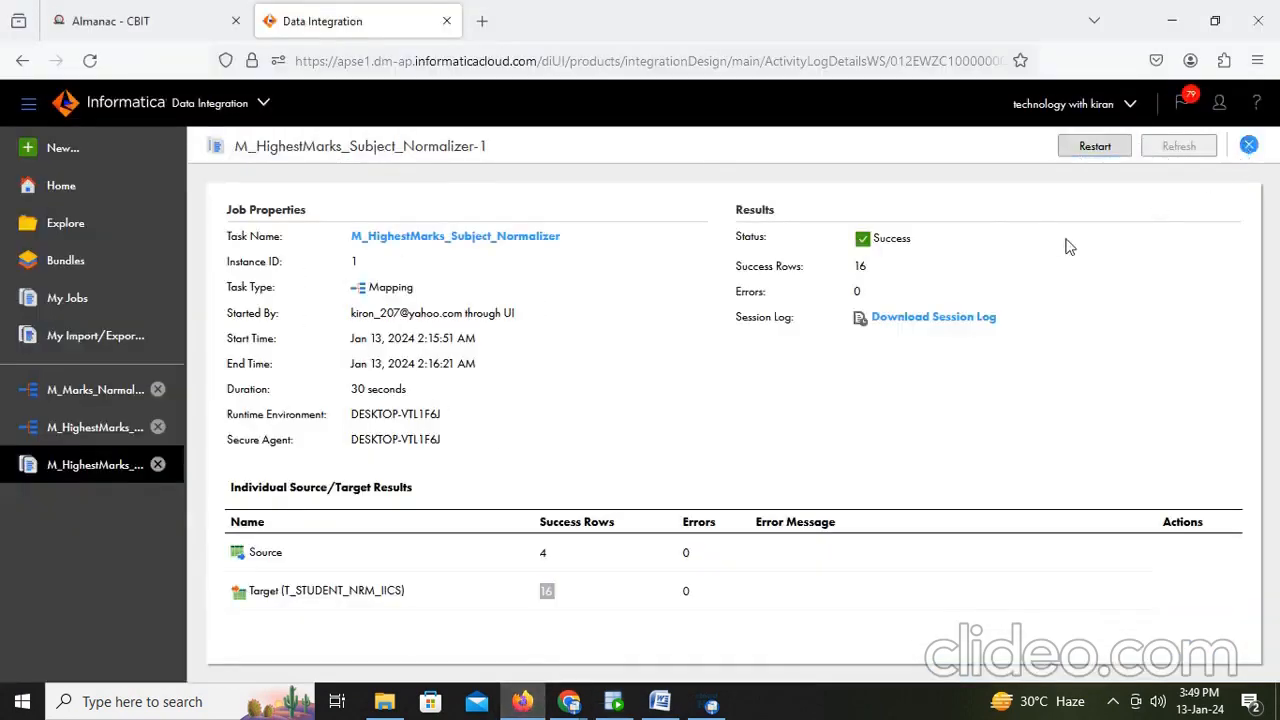
left_click(82, 405)
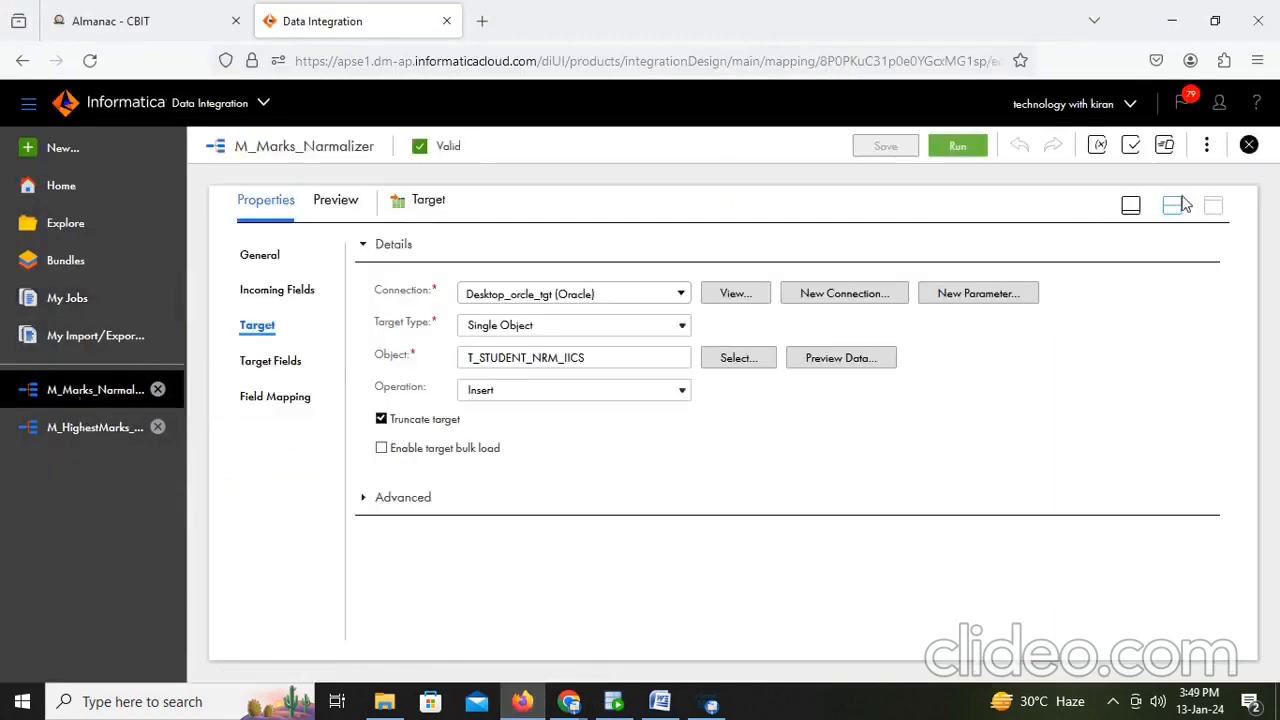
left_click(1176, 206)
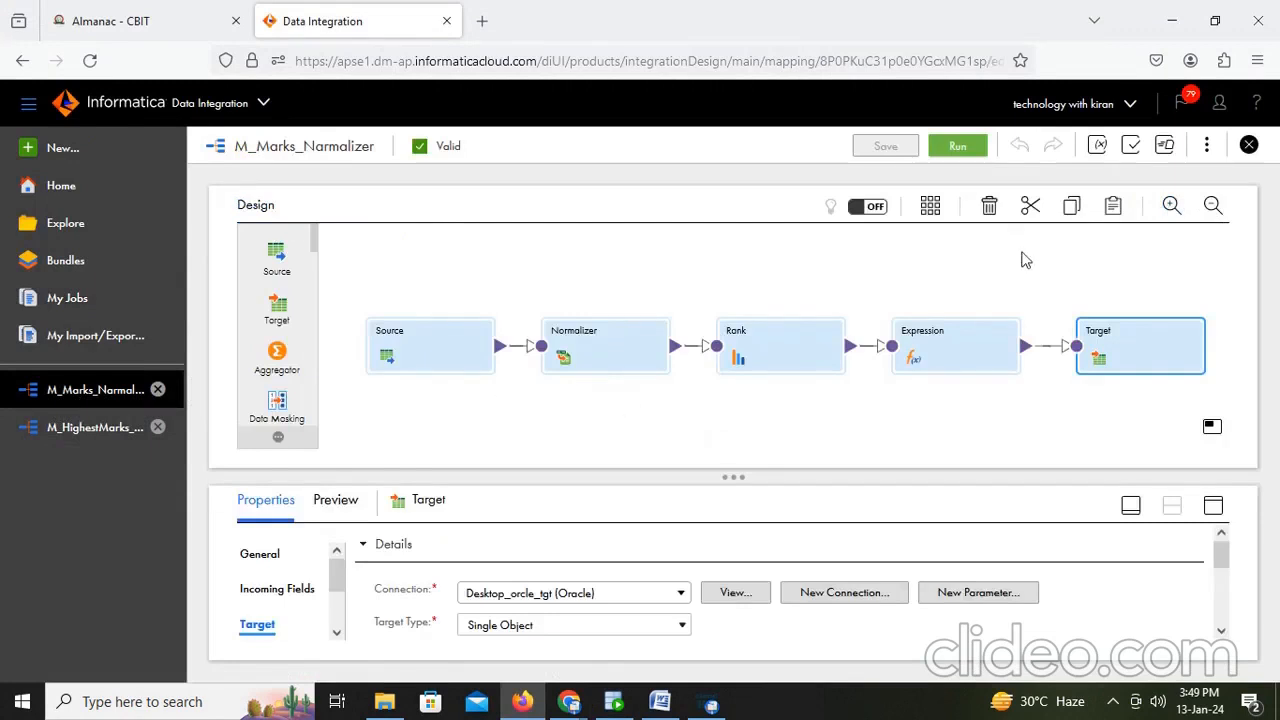
left_click(92, 426)
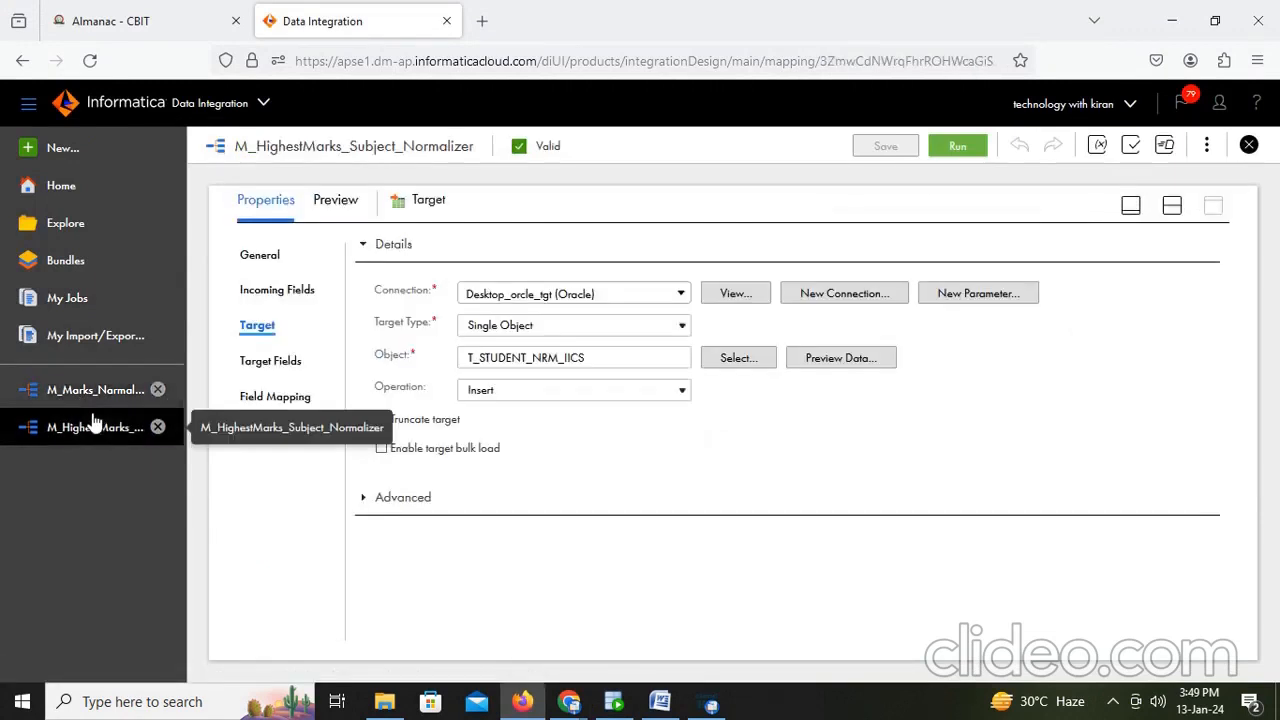
left_click(157, 391)
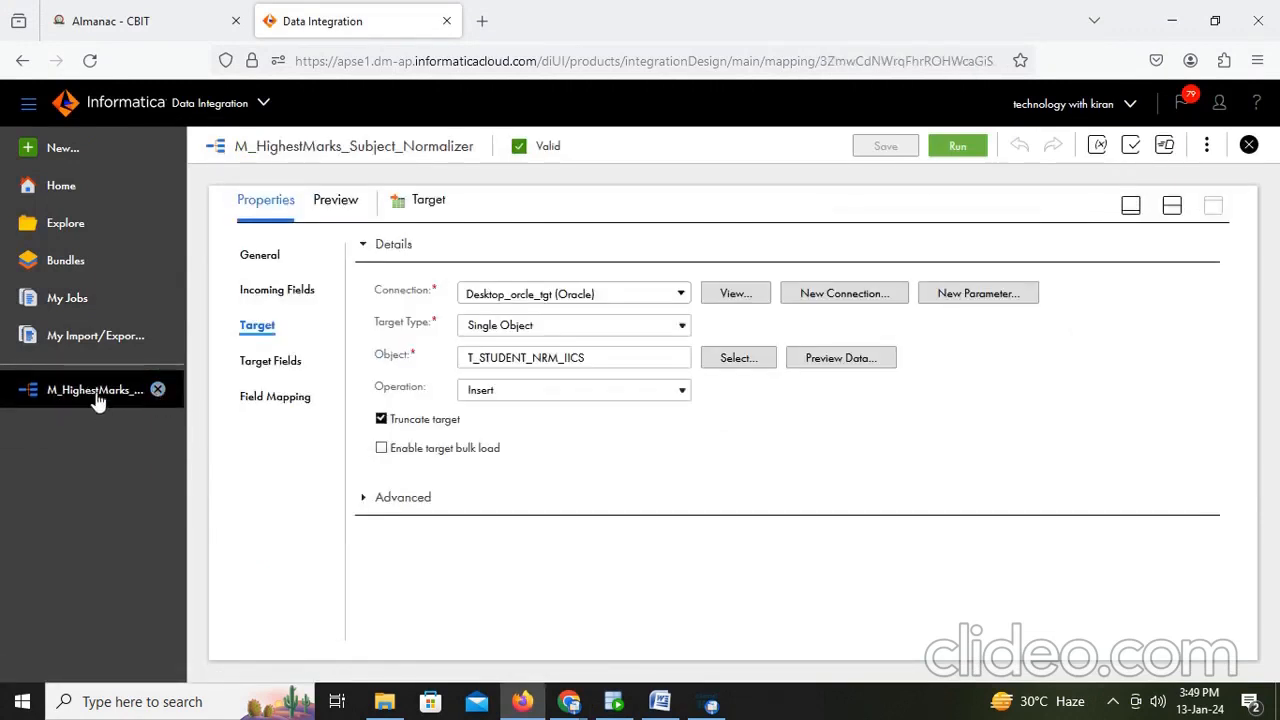
left_click(1168, 206)
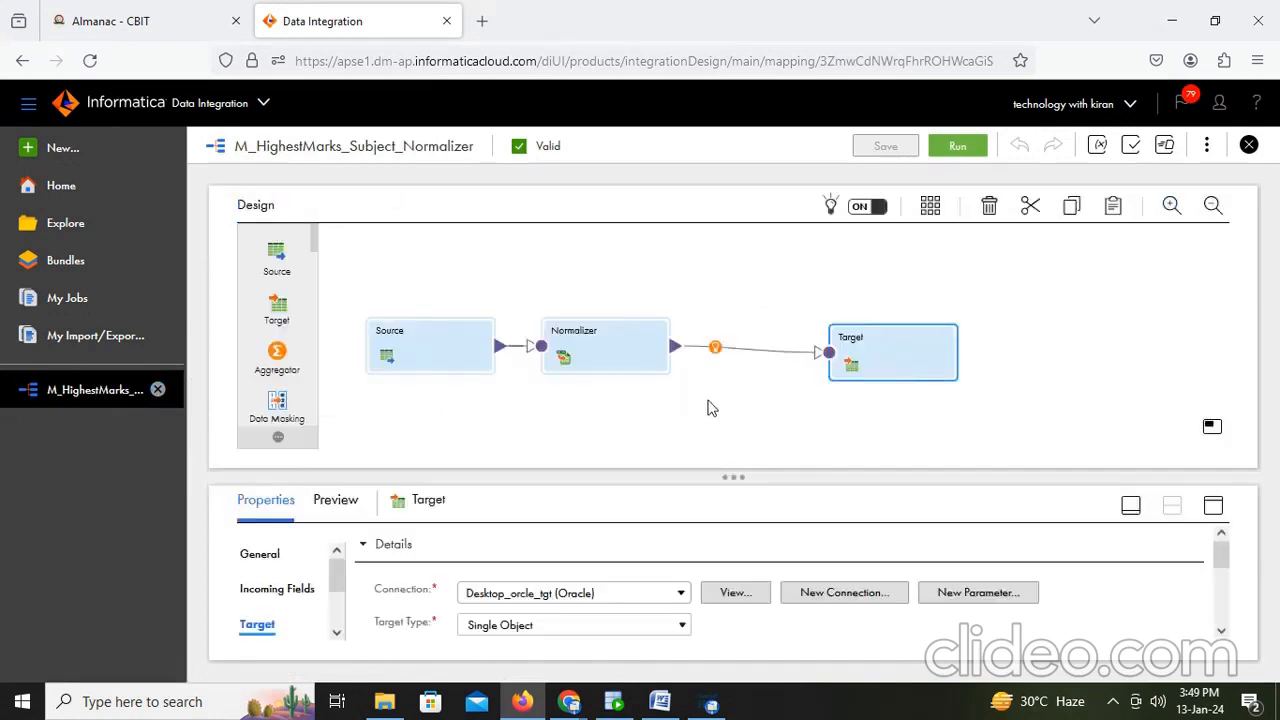
- Insert a Rank transformation on the link between the Normalizer and the Target
left_click(715, 349)
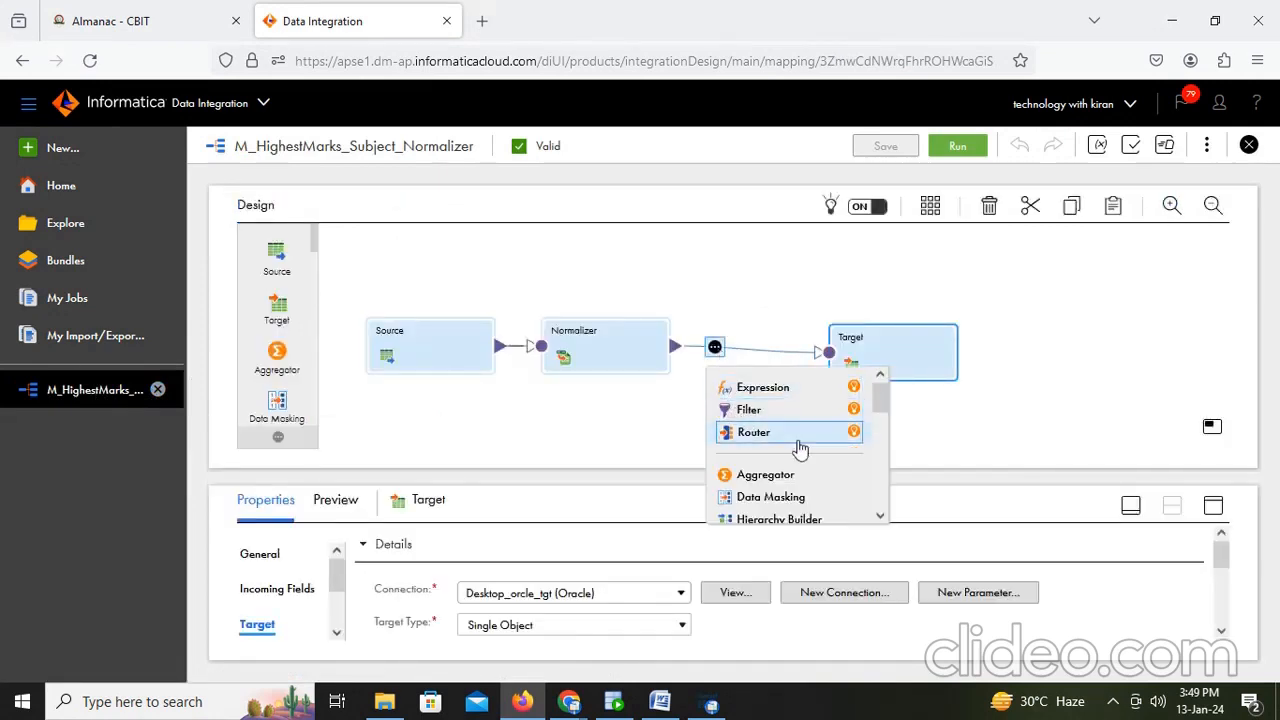
scroll(800, 450, "down", 1)
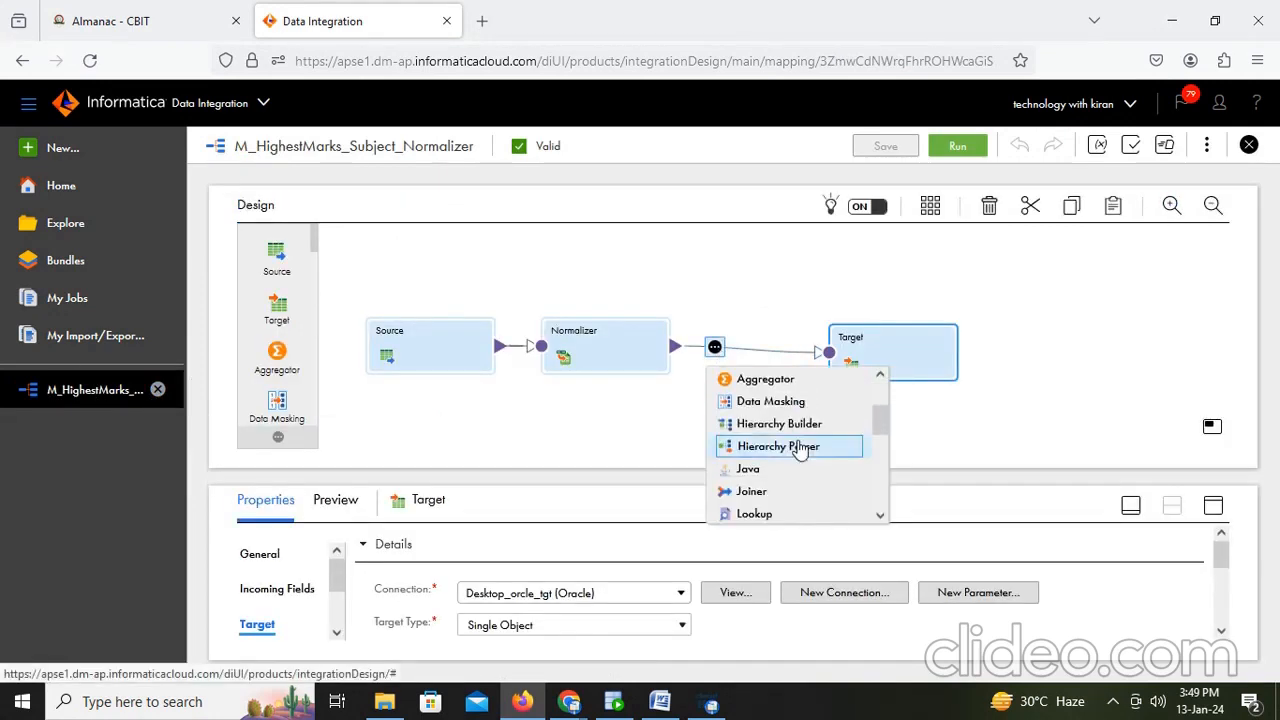
scroll(800, 450, "down", 2)
left_click(772, 486)
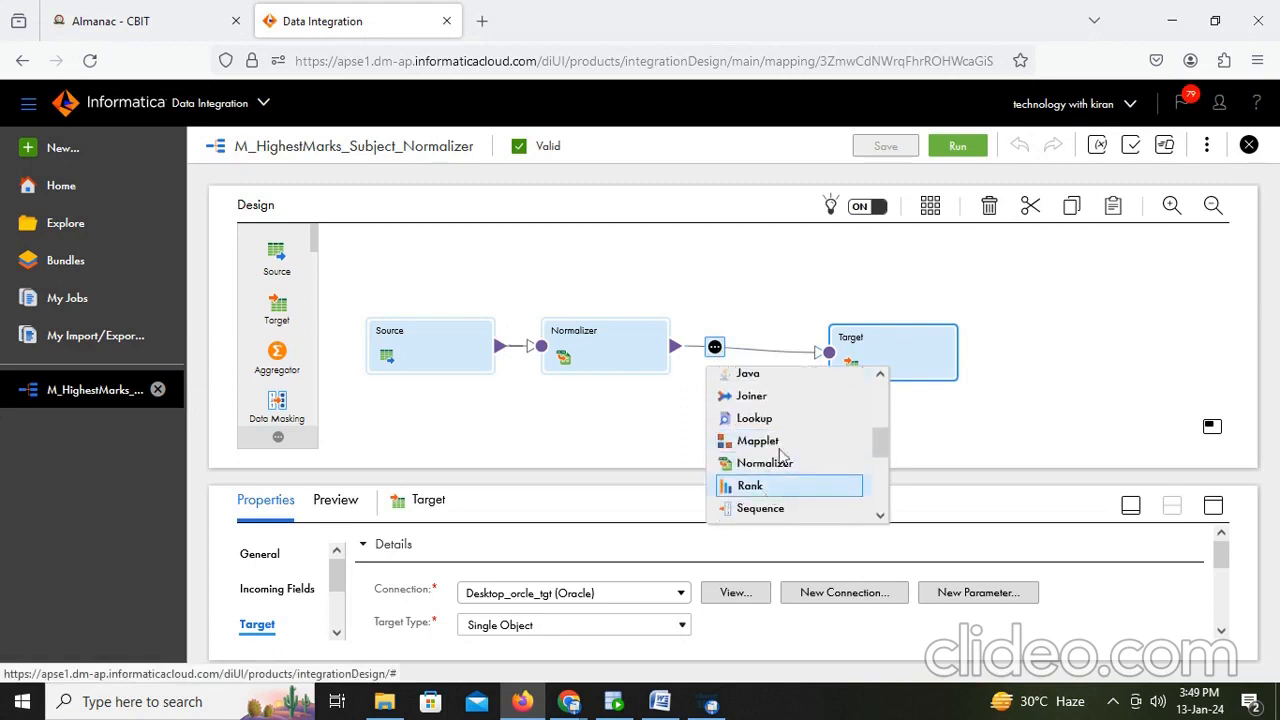
left_click_drag(922, 345, 1100, 335)
left_click(806, 360)
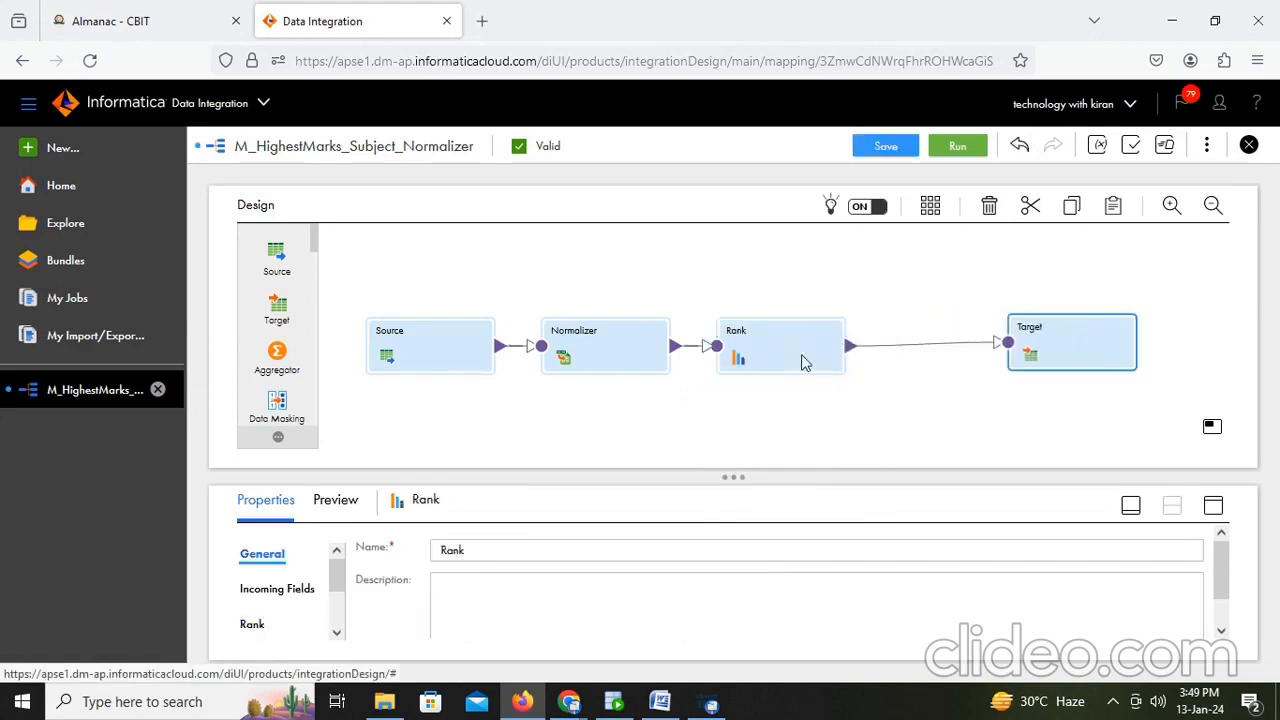
- Configure the Rank transformation to rank by Marks in Top order with 1 row
left_click(1213, 505)
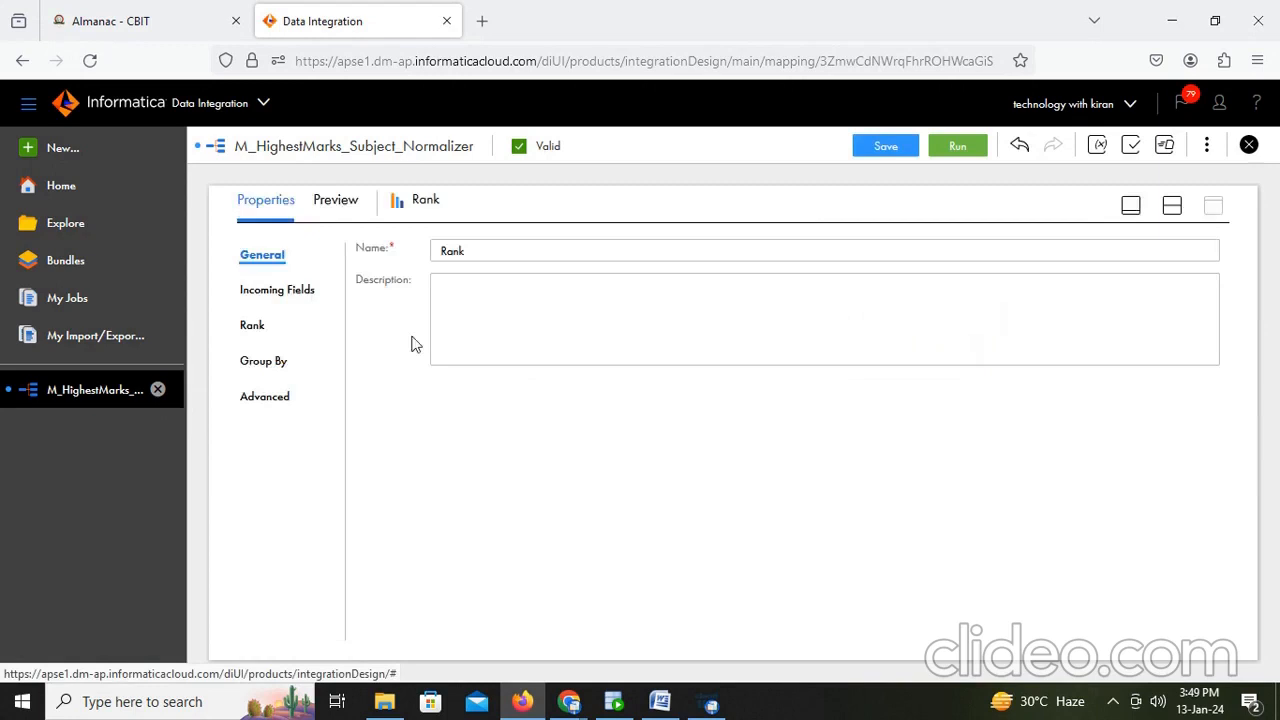
left_click(254, 326)
left_click(618, 263)
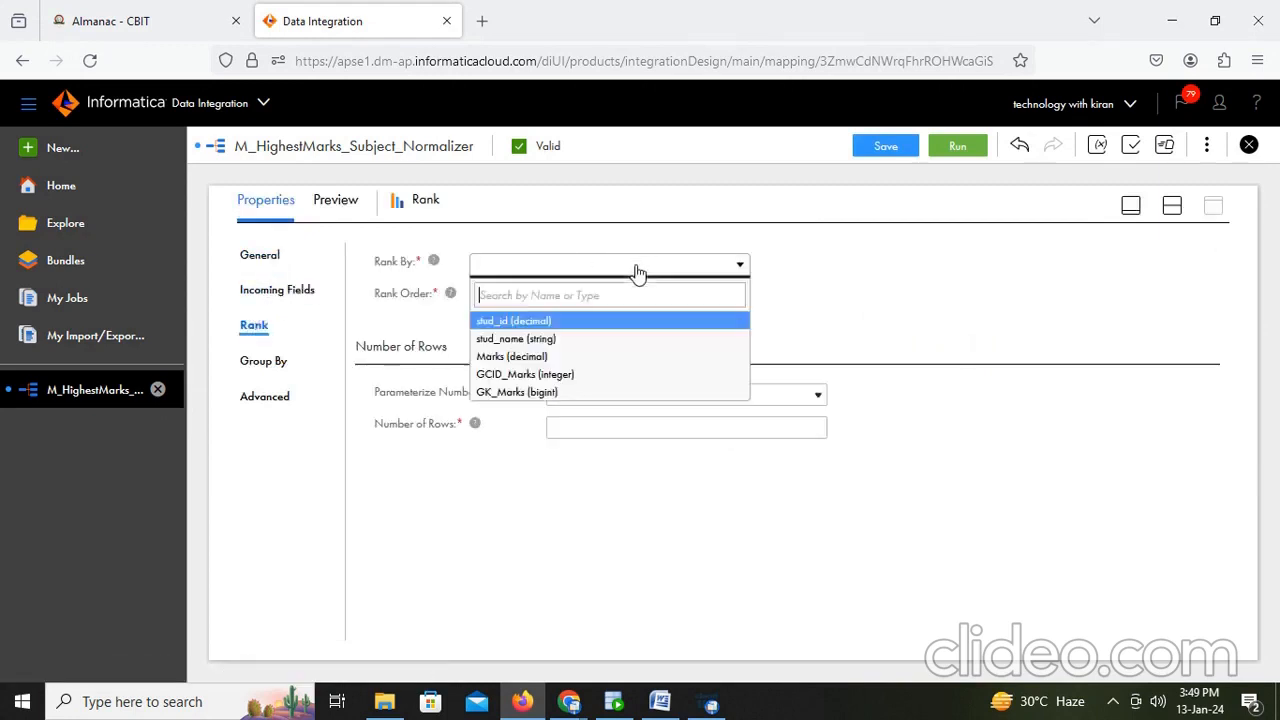
left_click(515, 357)
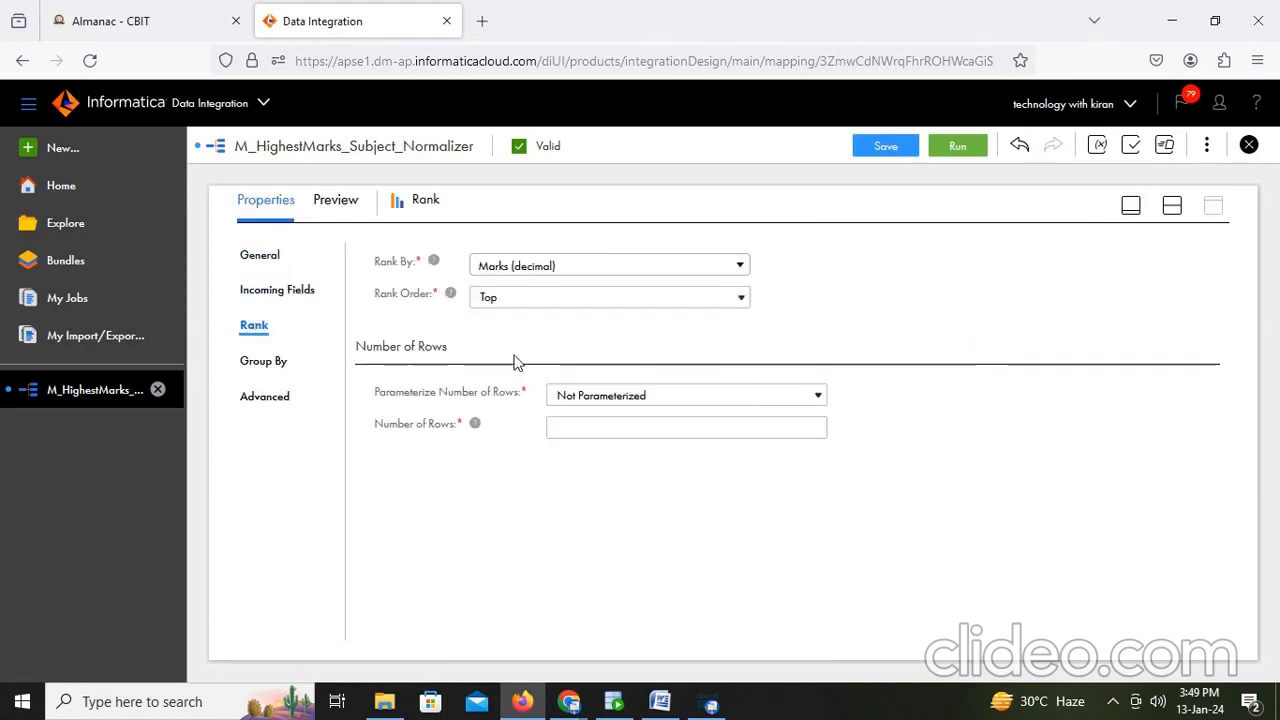
left_click(582, 426)
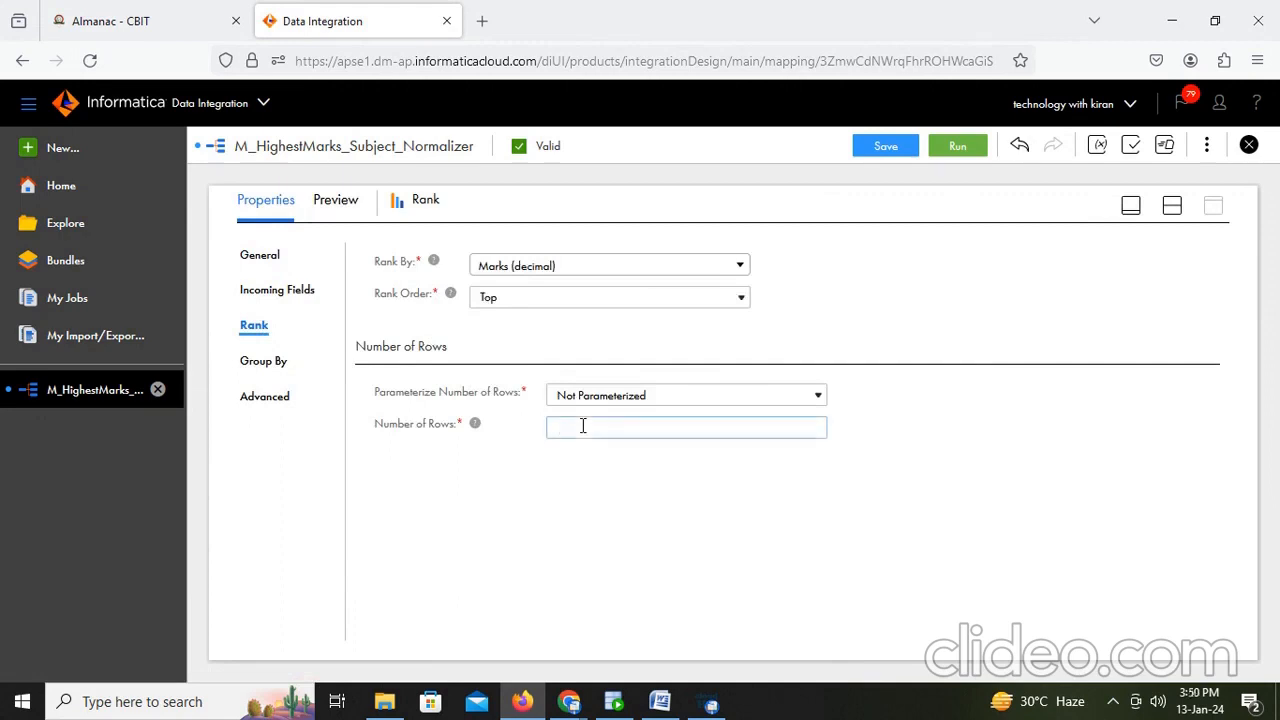
- Select the Target and review its field mapping between incoming Rank fields and target fields
left_click(1176, 211)
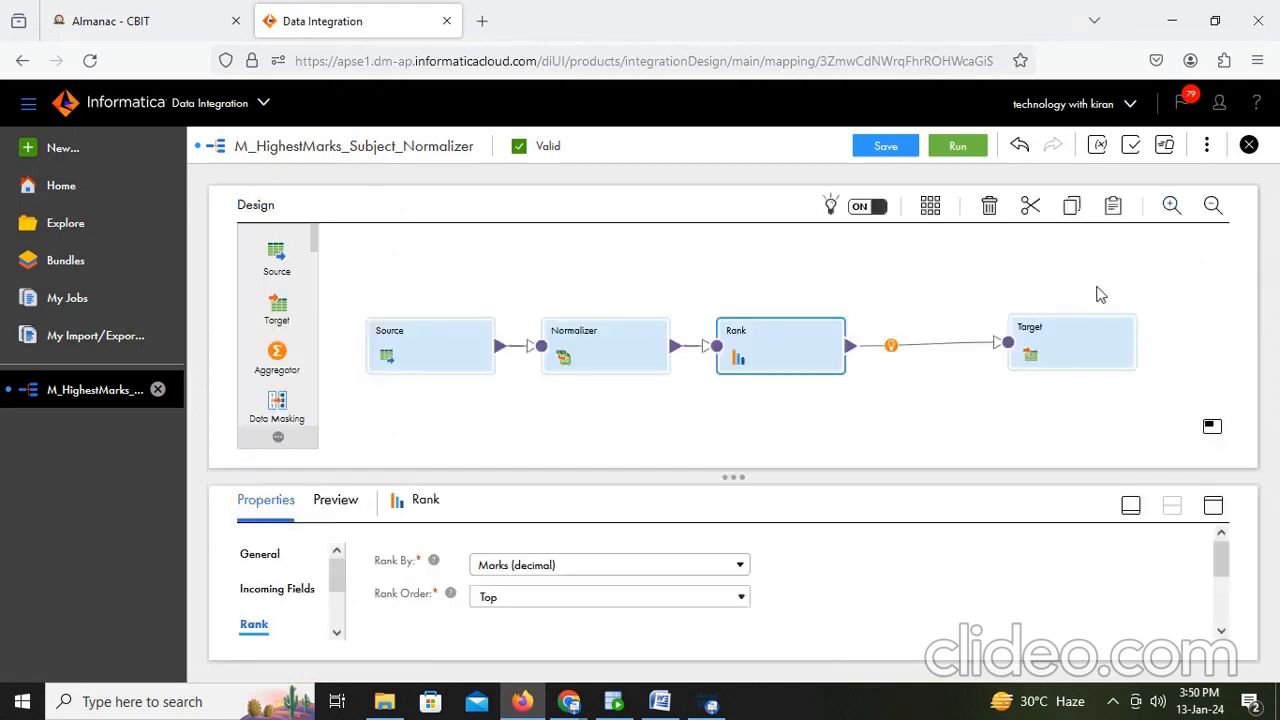
left_click(1082, 350)
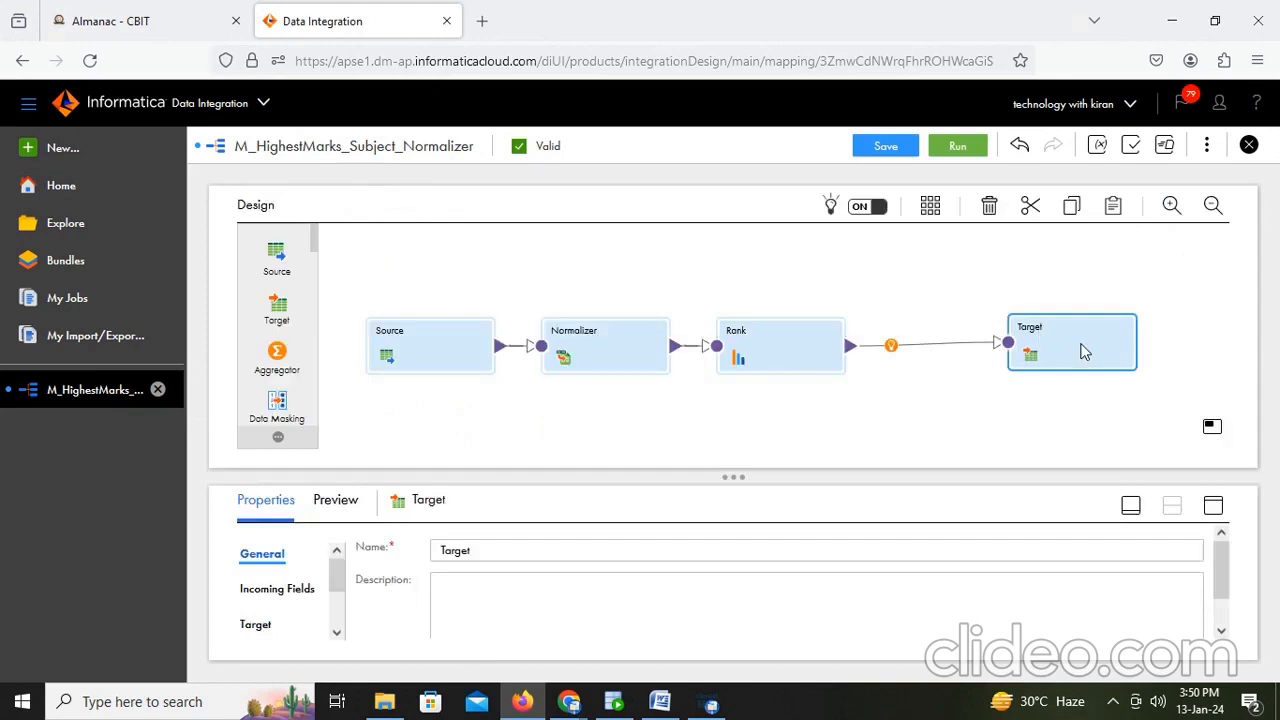
left_click(1213, 505)
left_click(260, 364)
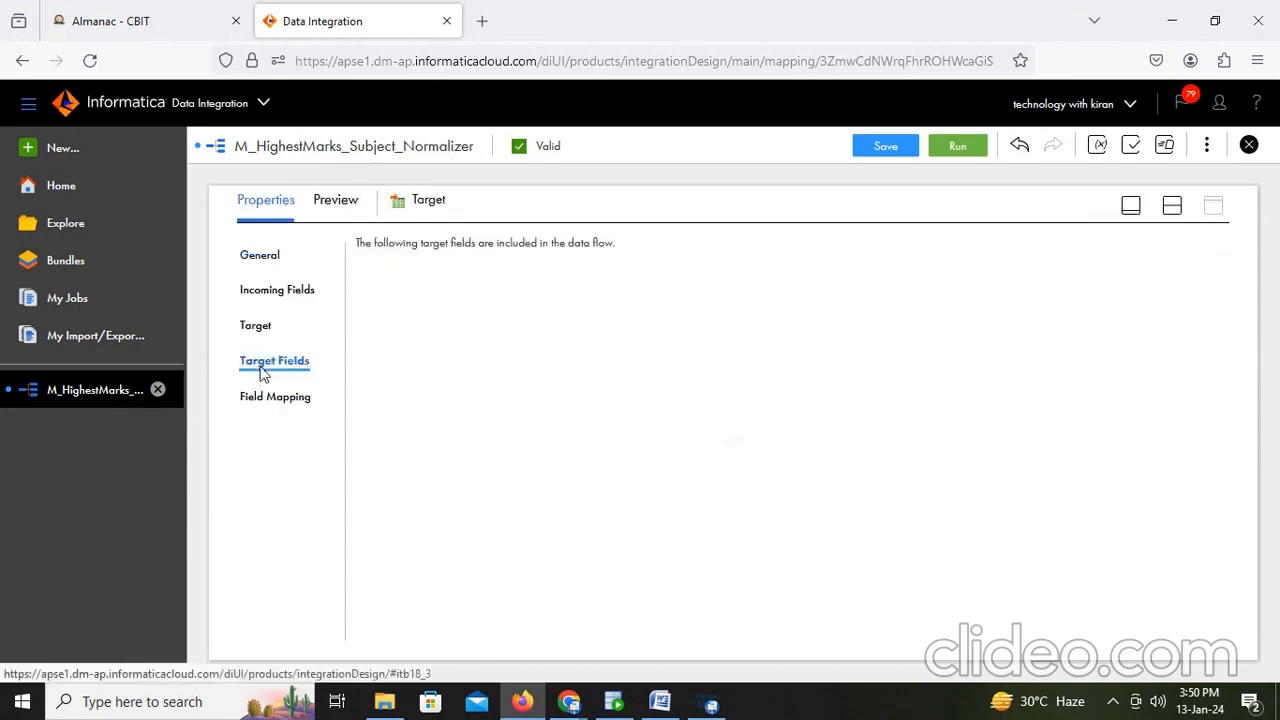
left_click(270, 398)
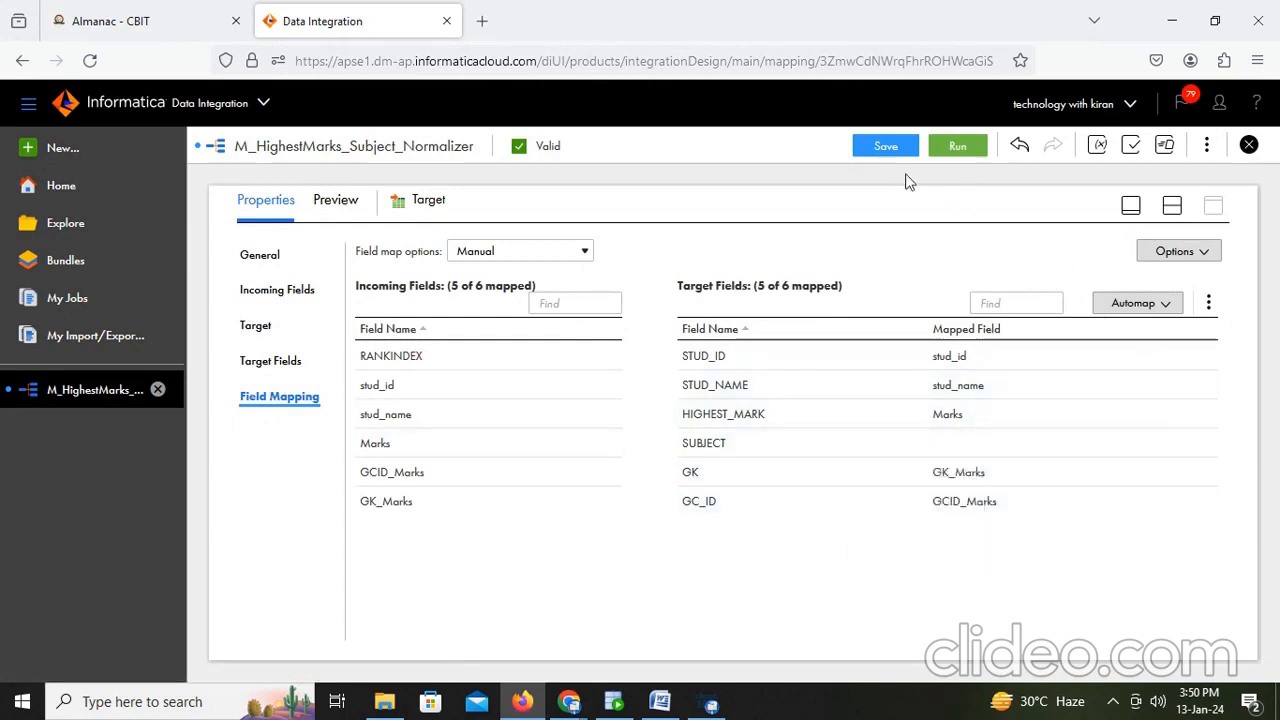
- Save the M_HighestMarks_Subject_Normalizer mapping and run it on the DESKTOP-VTL1F6J runtime environment
left_click(888, 146)
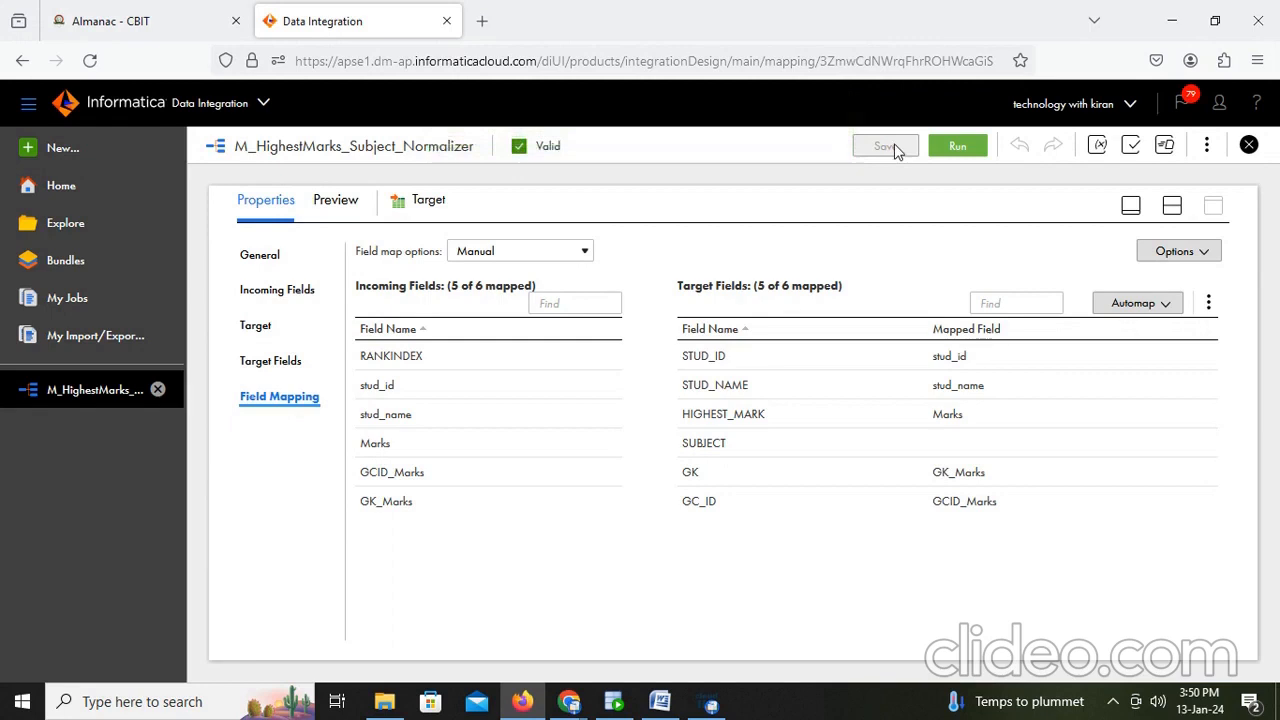
left_click(956, 147)
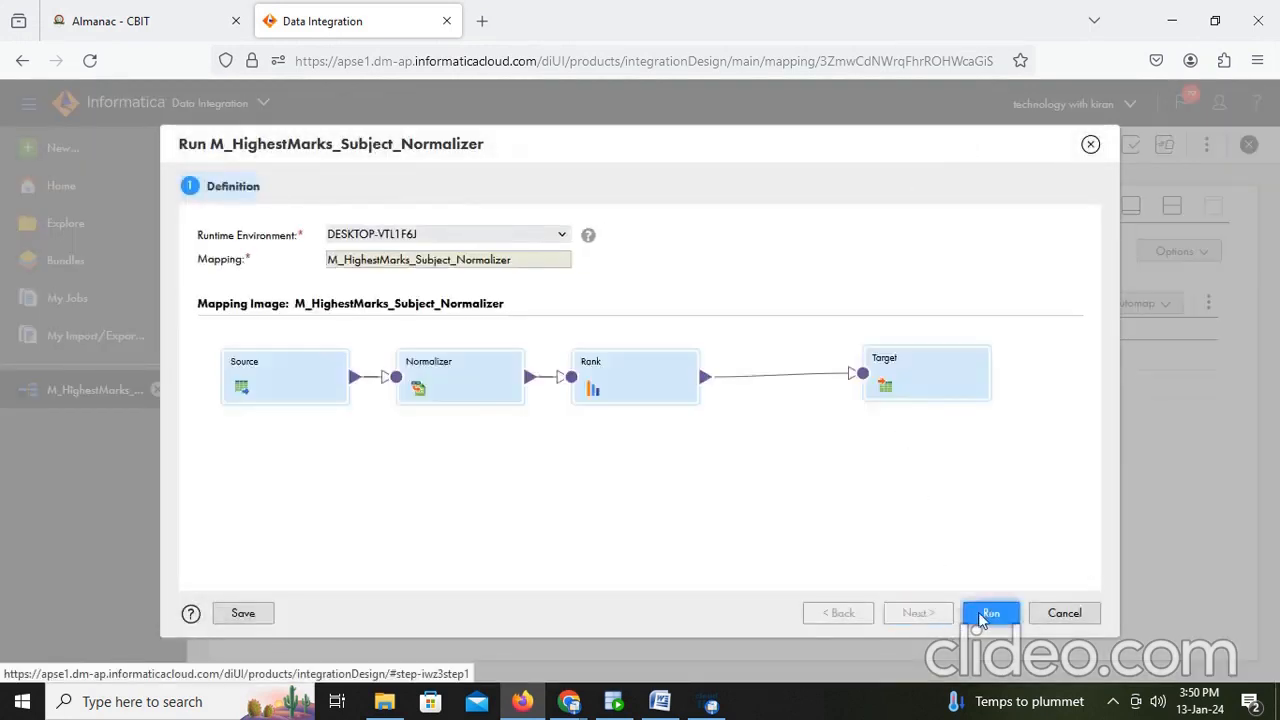
left_click(985, 614)
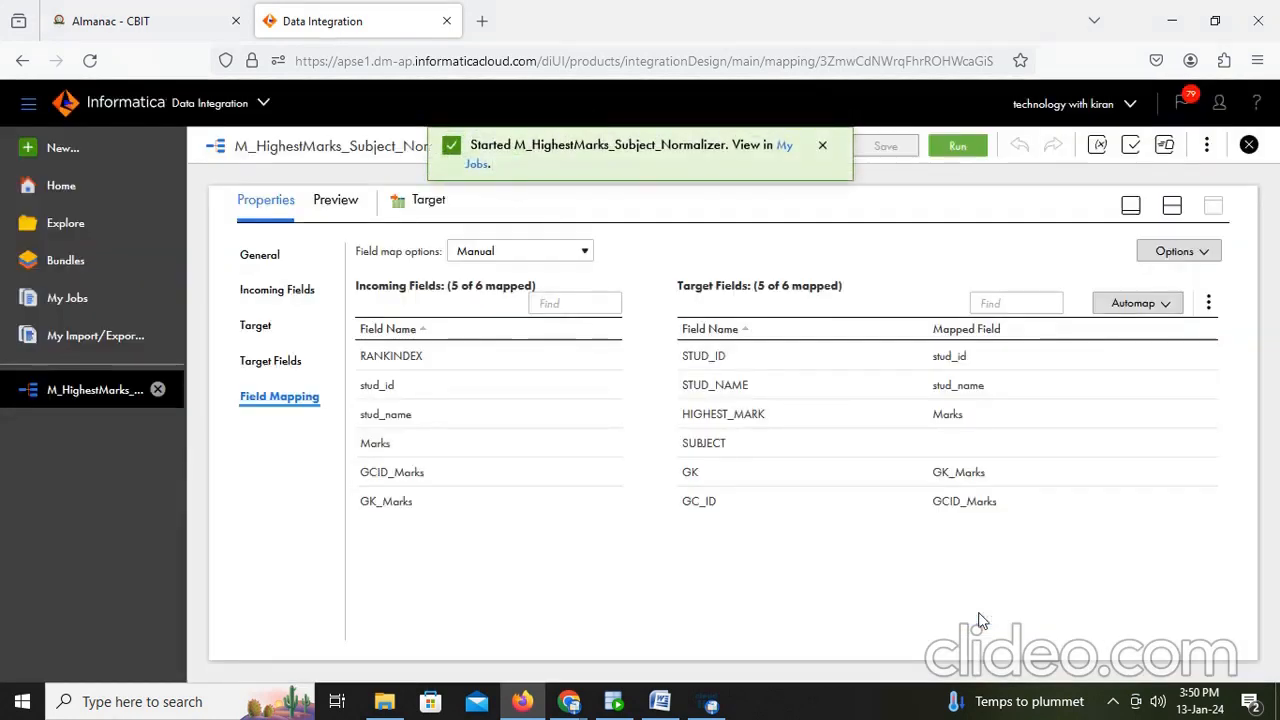
- Open the job in My Jobs and refresh the list to monitor its progress
left_click(785, 146)
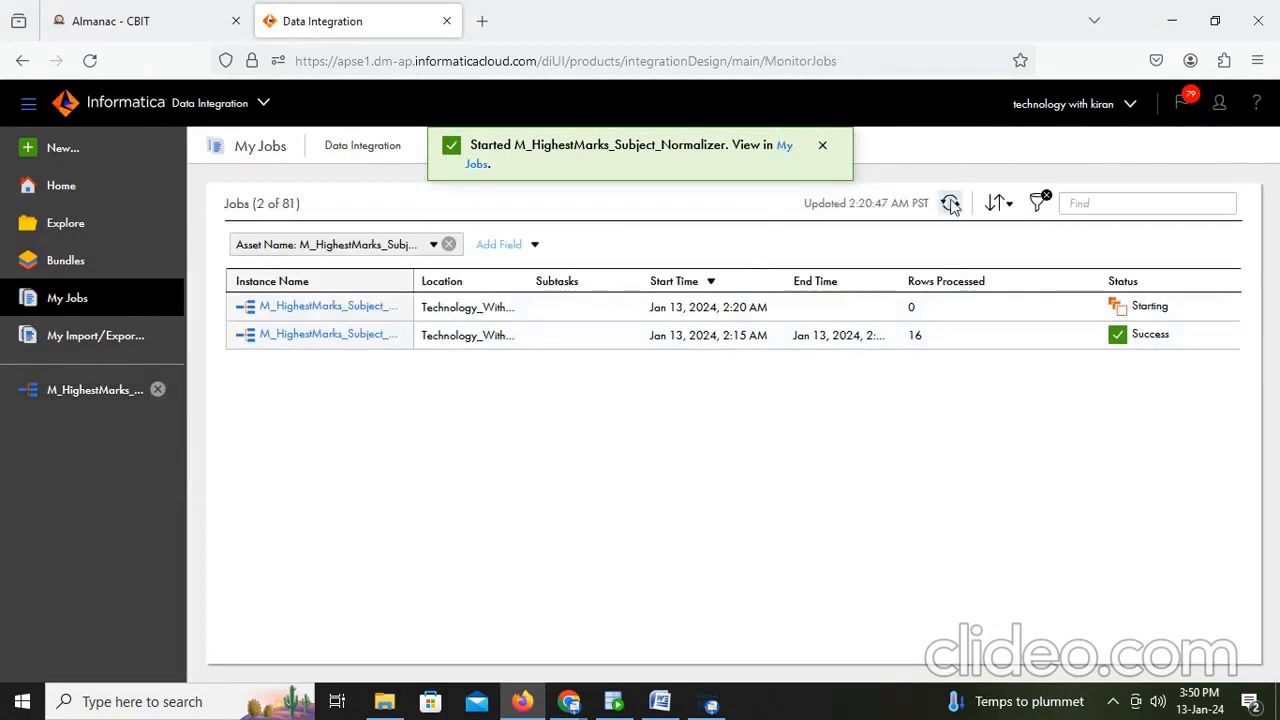
left_click(951, 204)
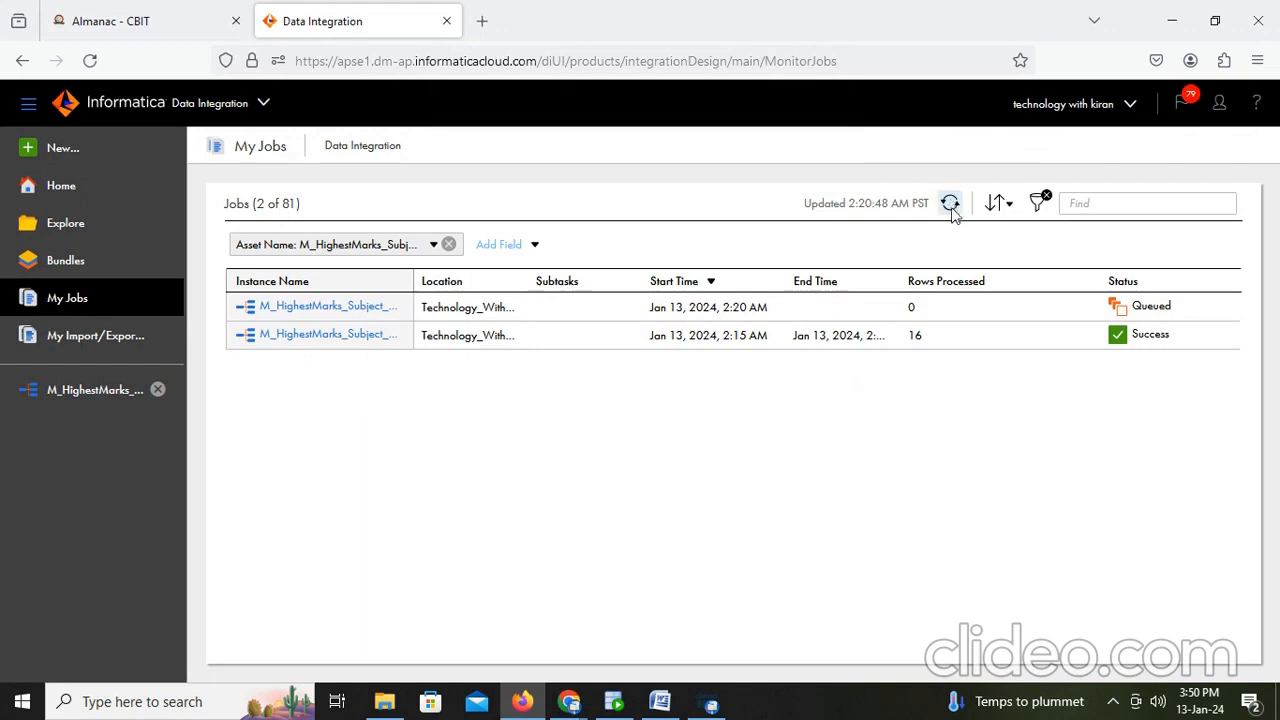
left_click(950, 205)
left_click(912, 312)
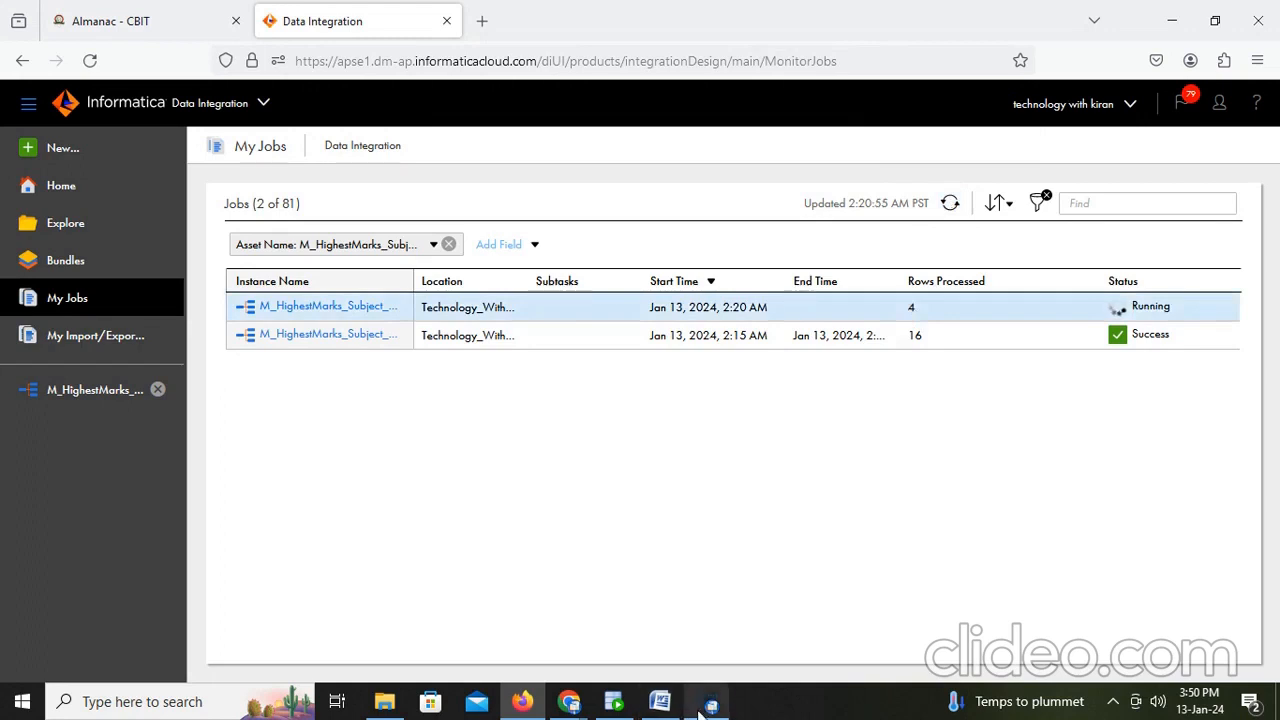
- Switch to Oracle SQL Developer and run the select * from t_student_nrm_iics query
left_click(621, 707)
left_click(600, 165)
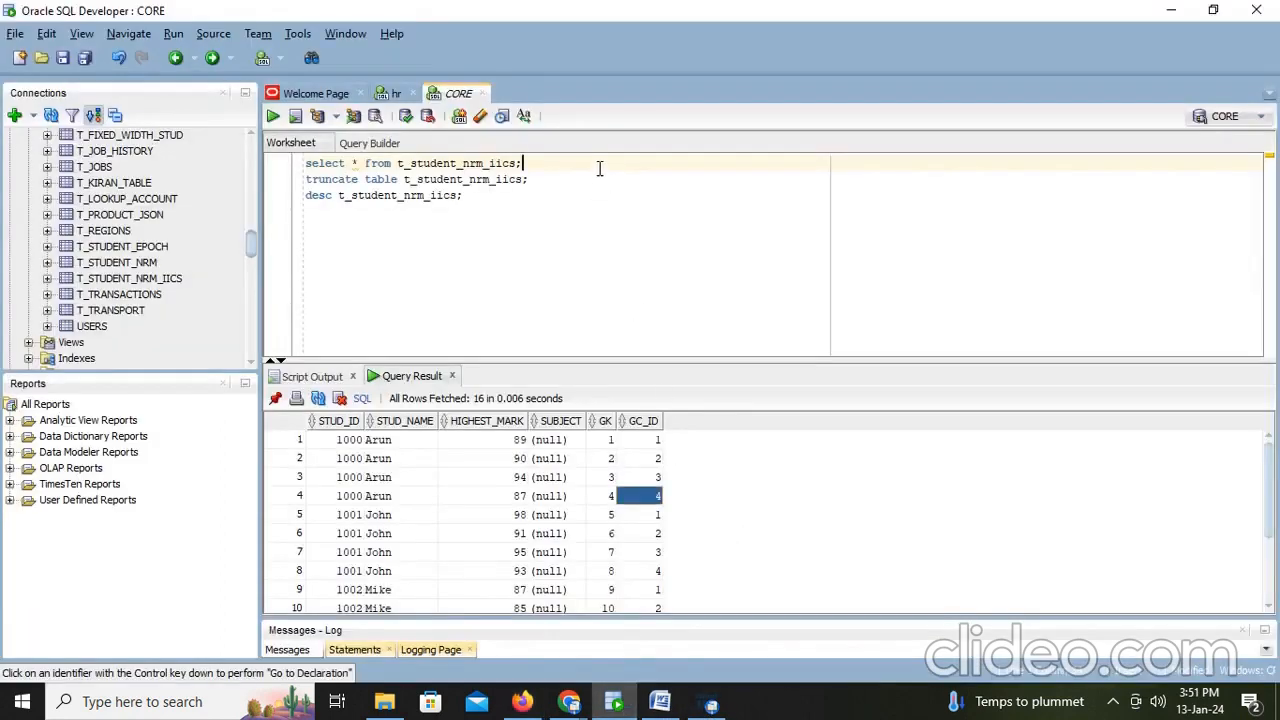
key("ctrl+Return")
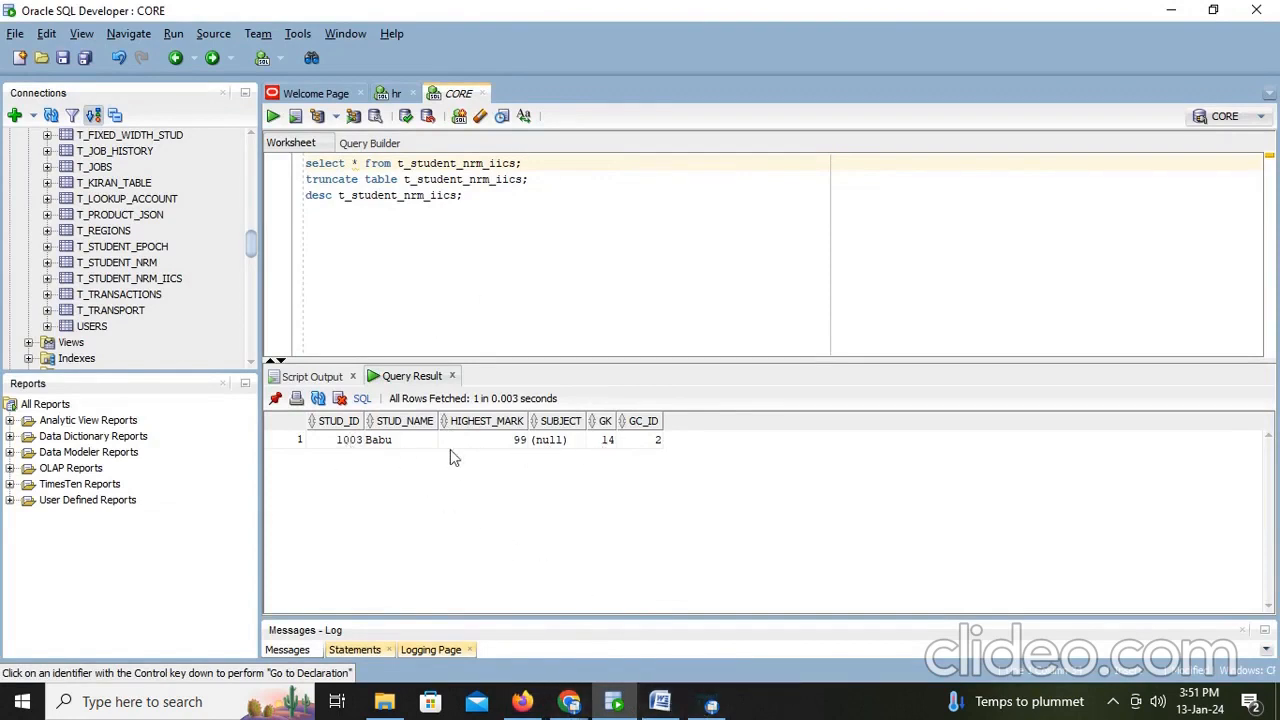
- Switch to the Word notes and add the line 'Here we are not getting all student details why'
left_click(636, 634)
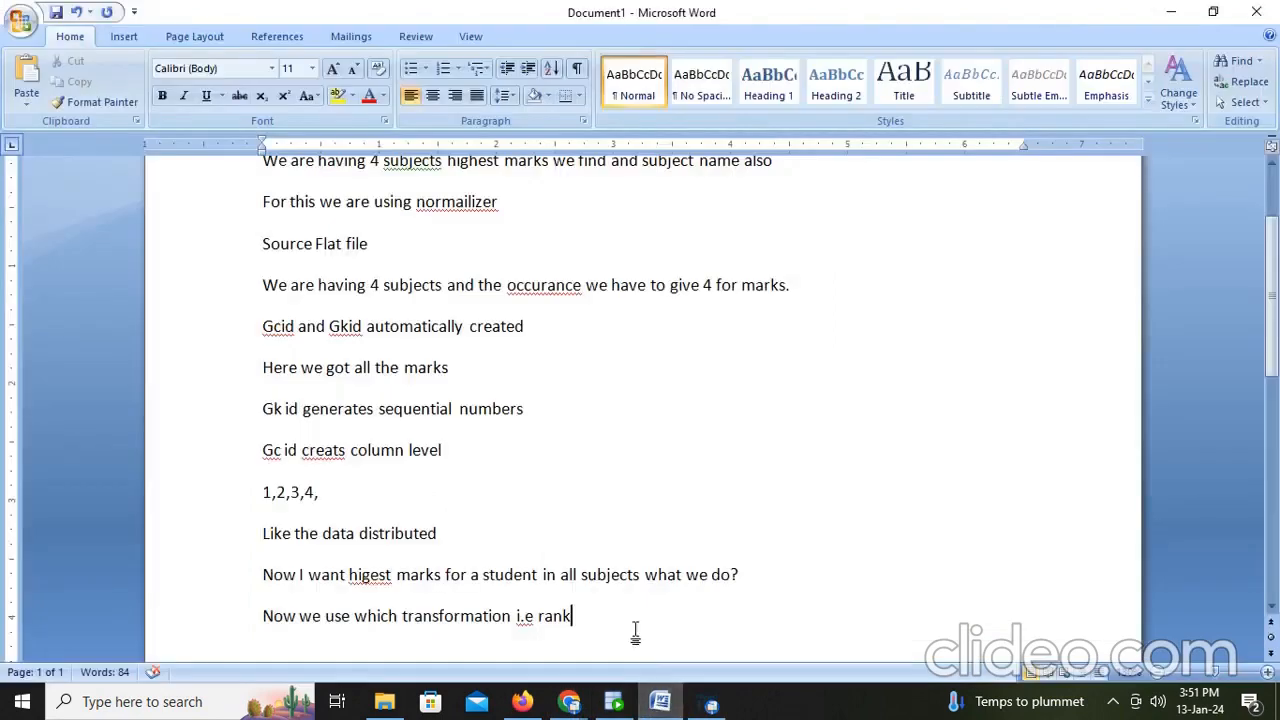
scroll(652, 606, "down", 1)
type("herw")
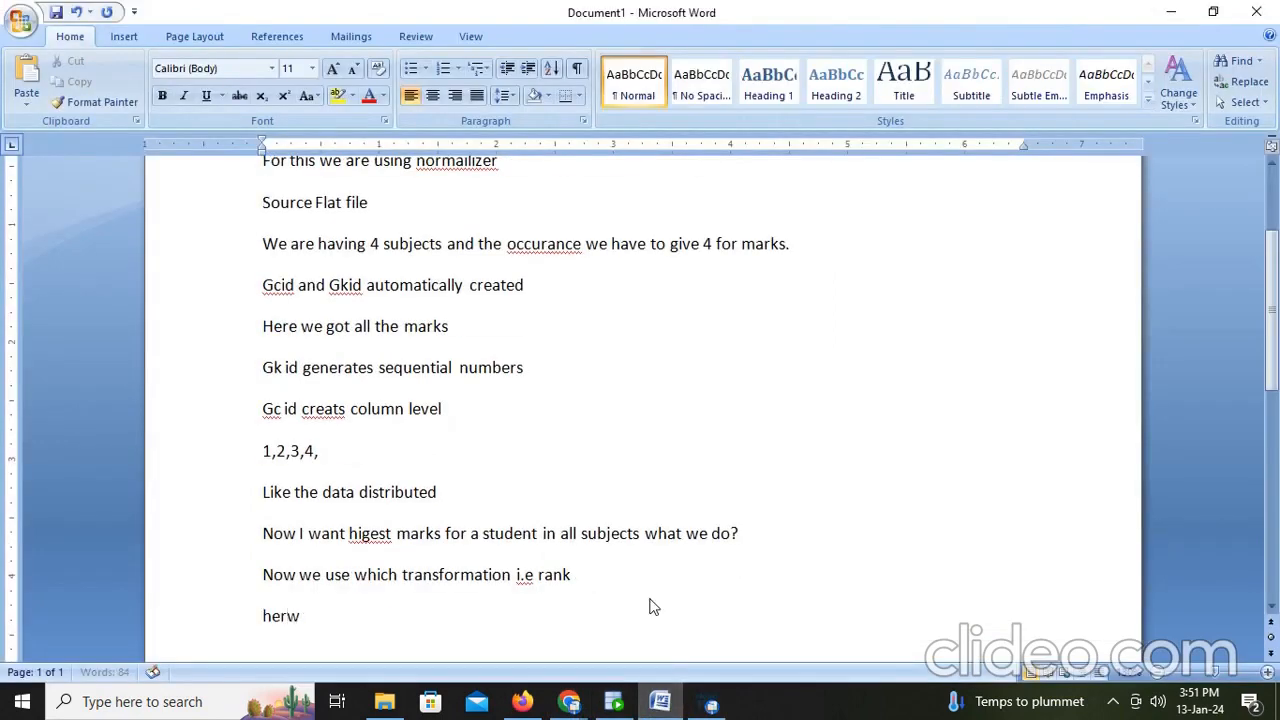
key("BackSpace")
key("BackSpace")
type("ere we are not g")
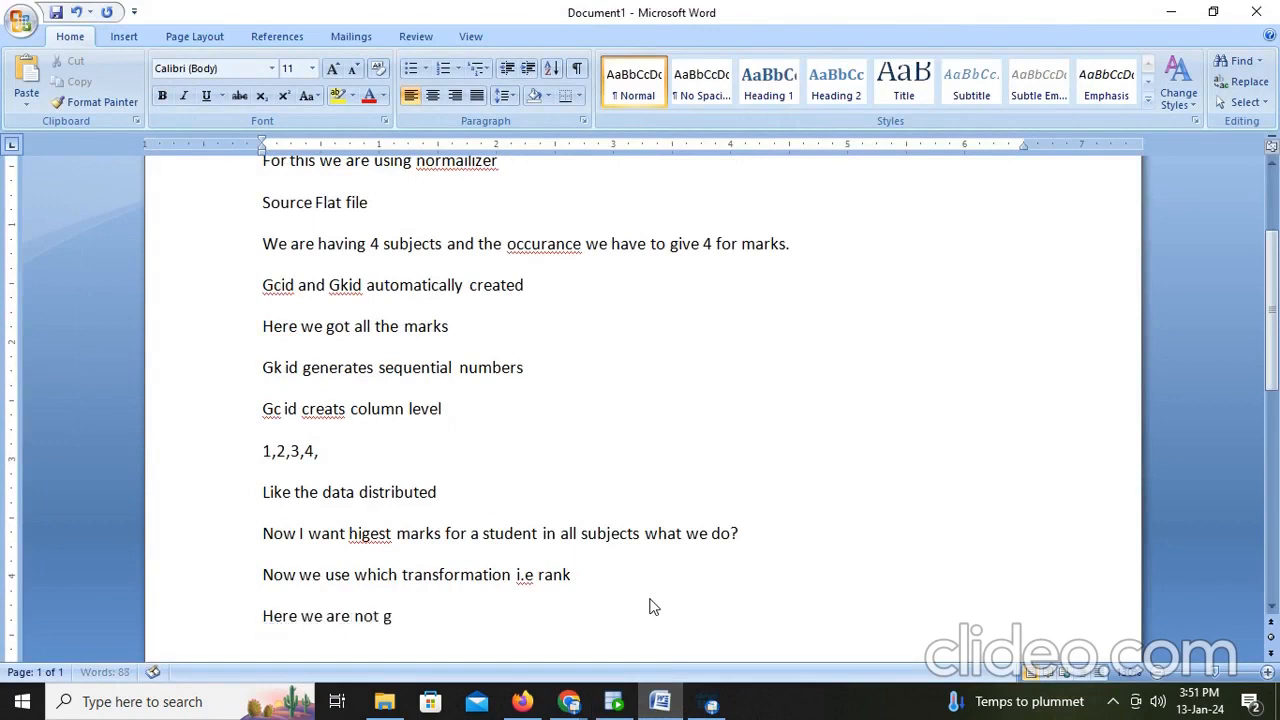
type("etting al")
type("ll student details why")
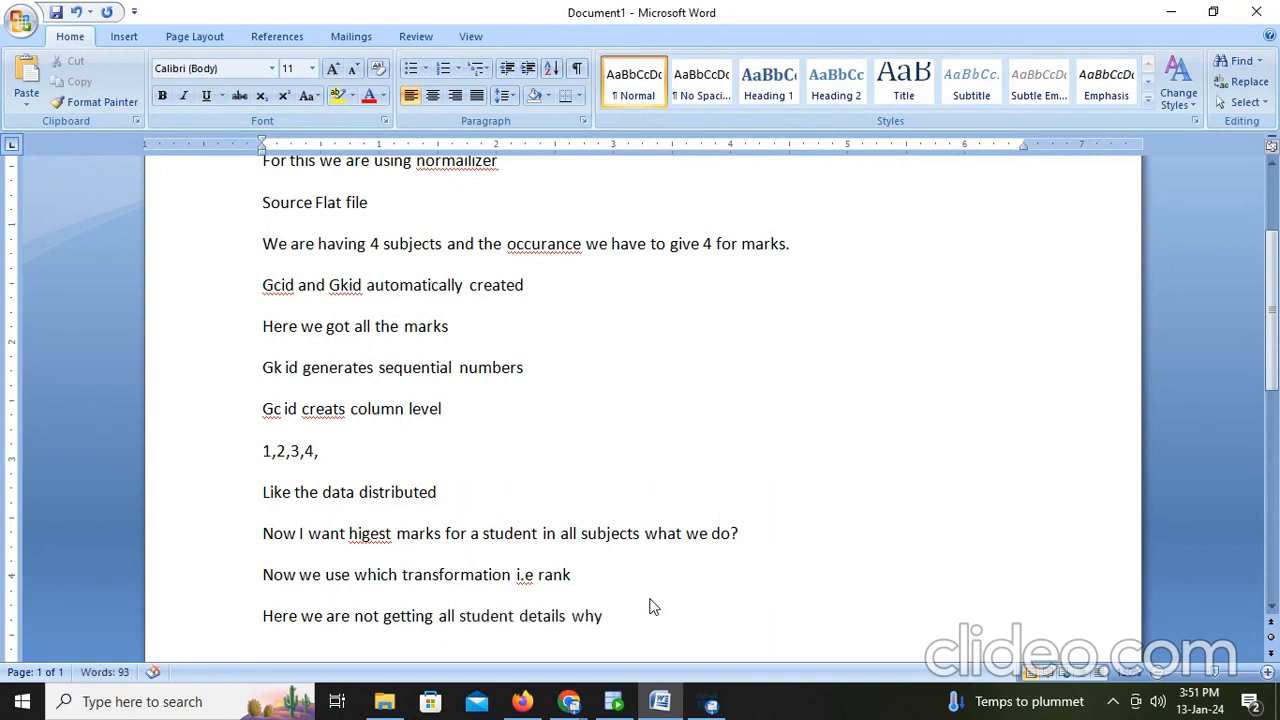
- Add a new note line 'We have to give group by in rank'
key("Return")
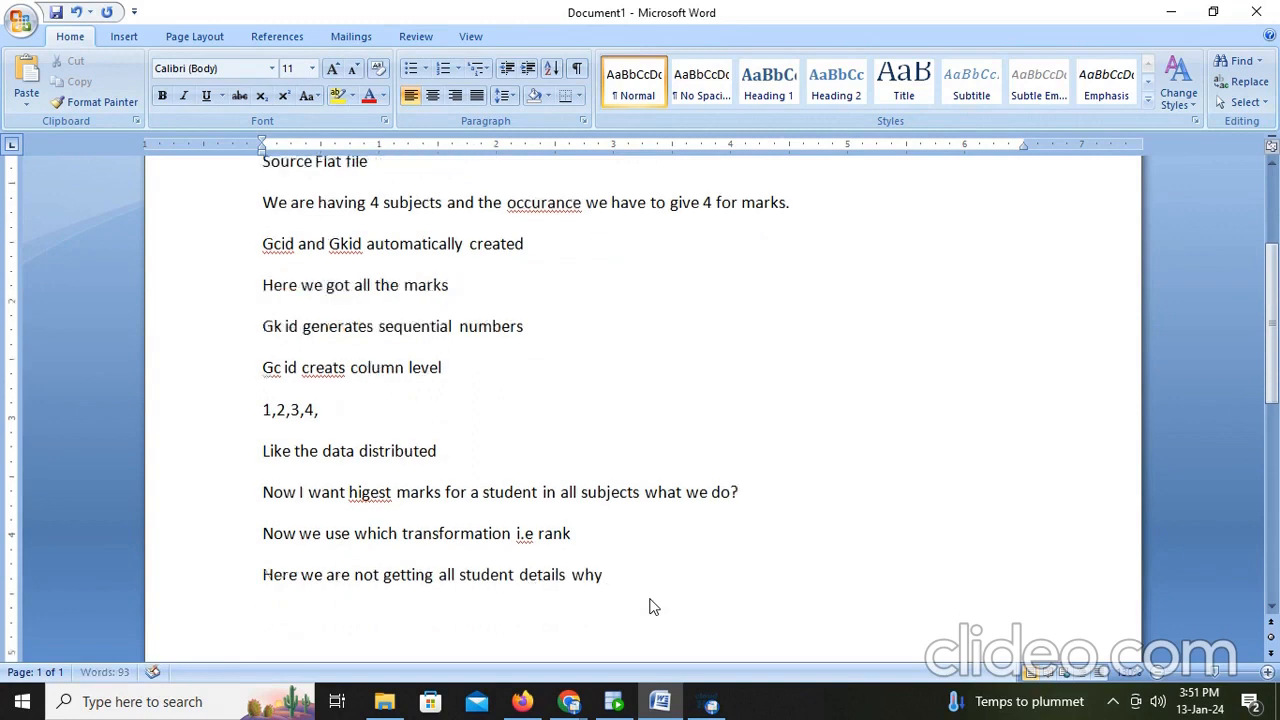
type("We have to")
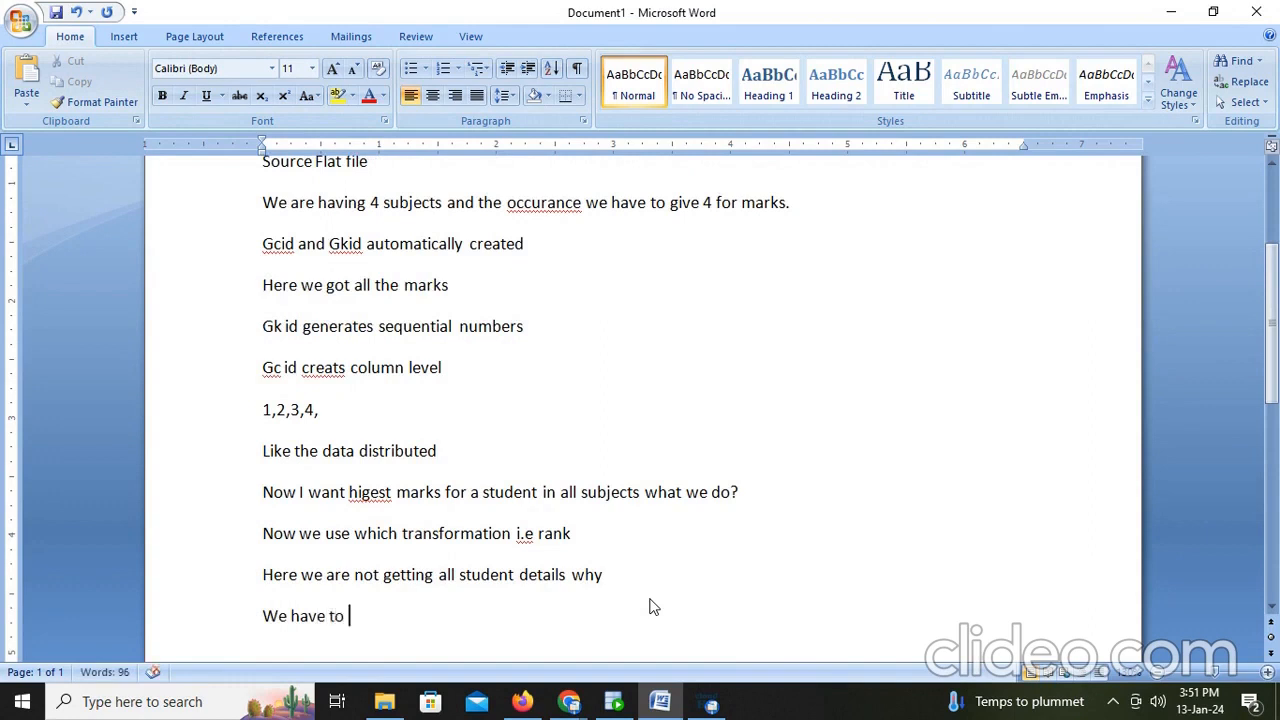
type(" give group by in rank")
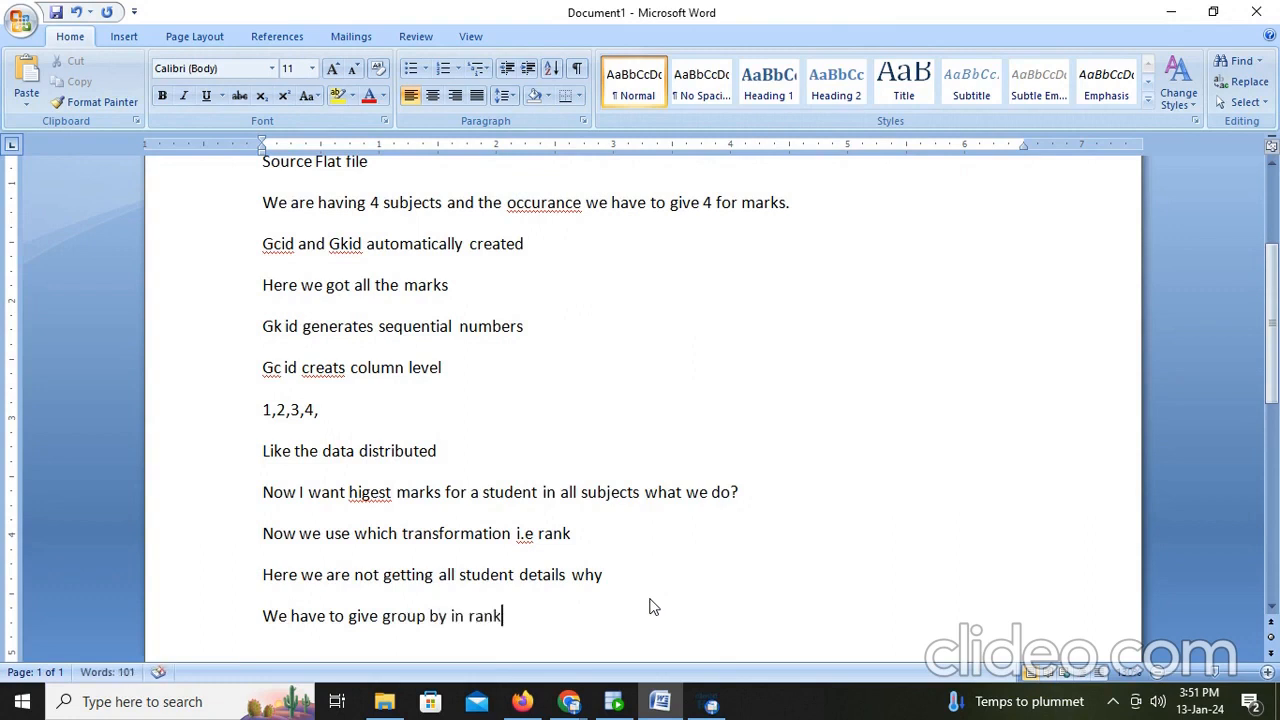
- Return to the mapping and add stud_id as a Group By field in the Rank transformation
left_click(522, 701)
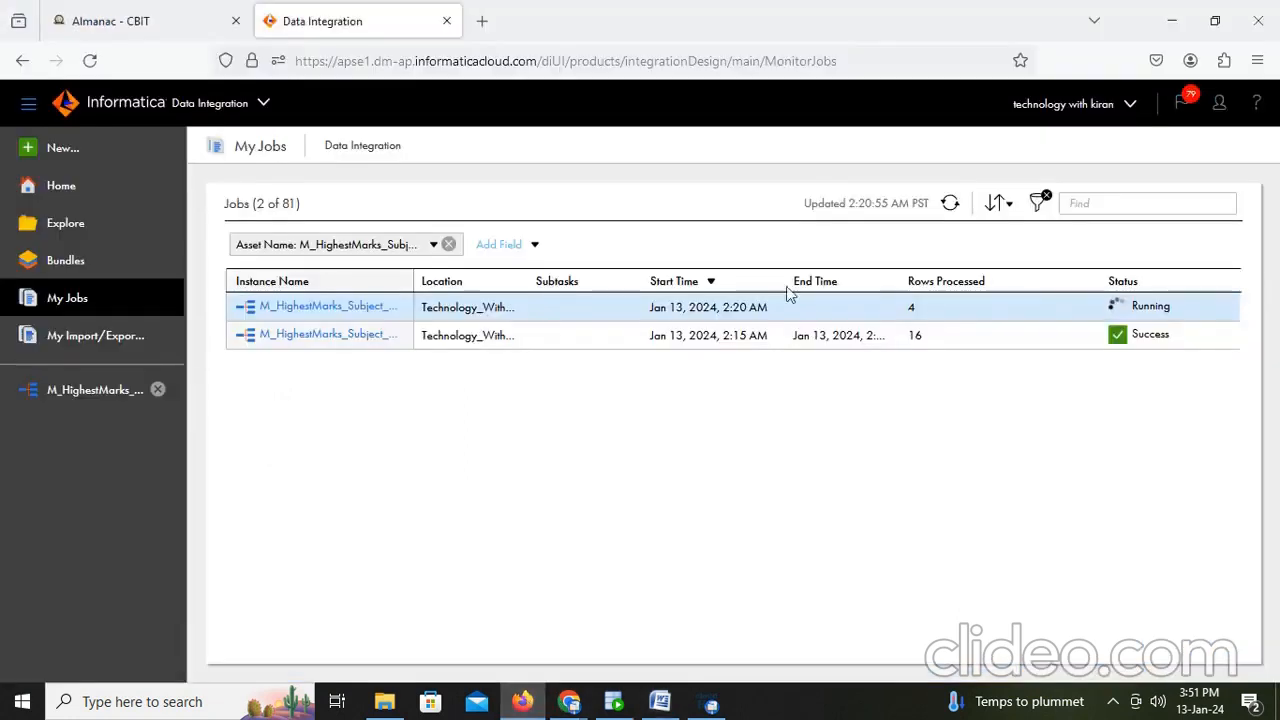
left_click(100, 391)
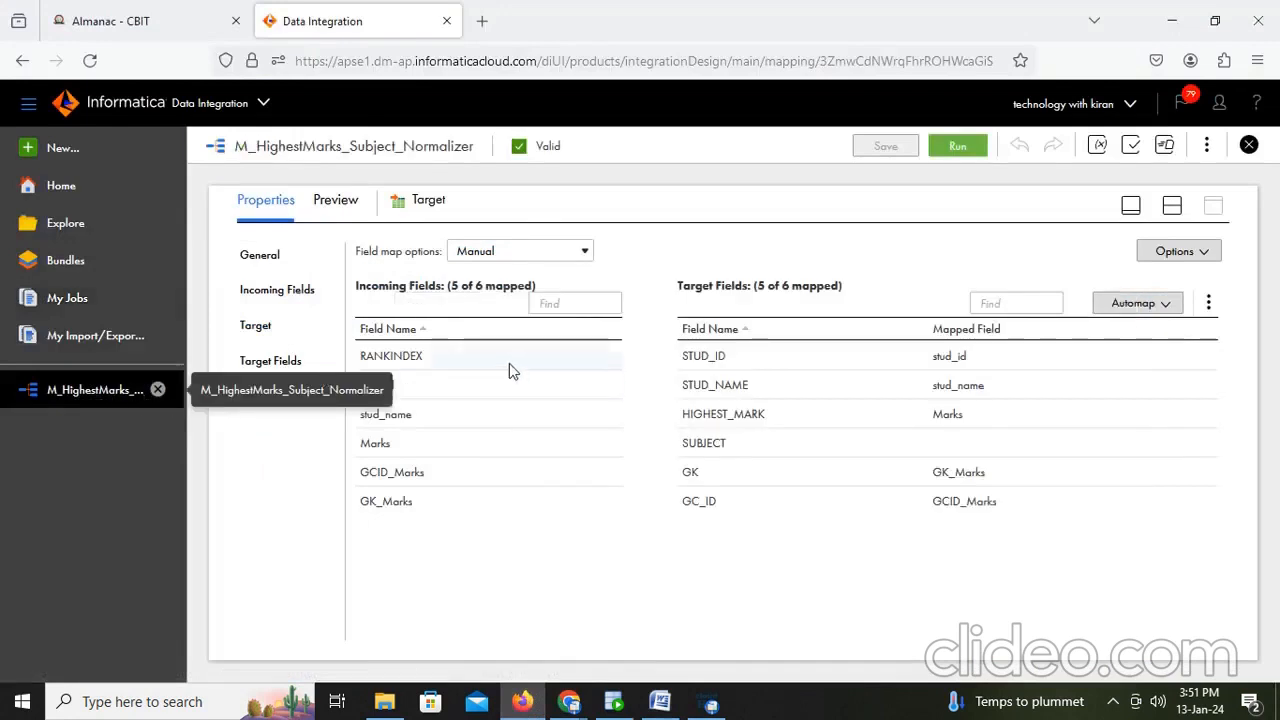
left_click(1172, 206)
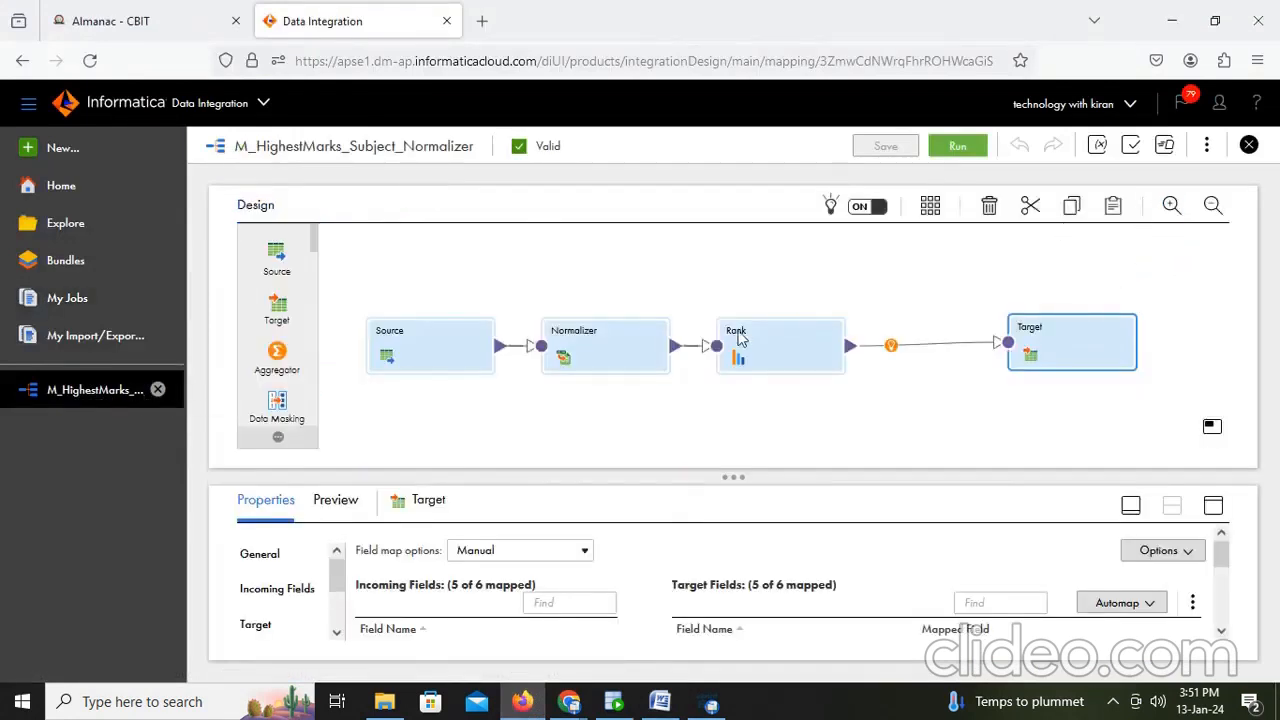
left_click(744, 349)
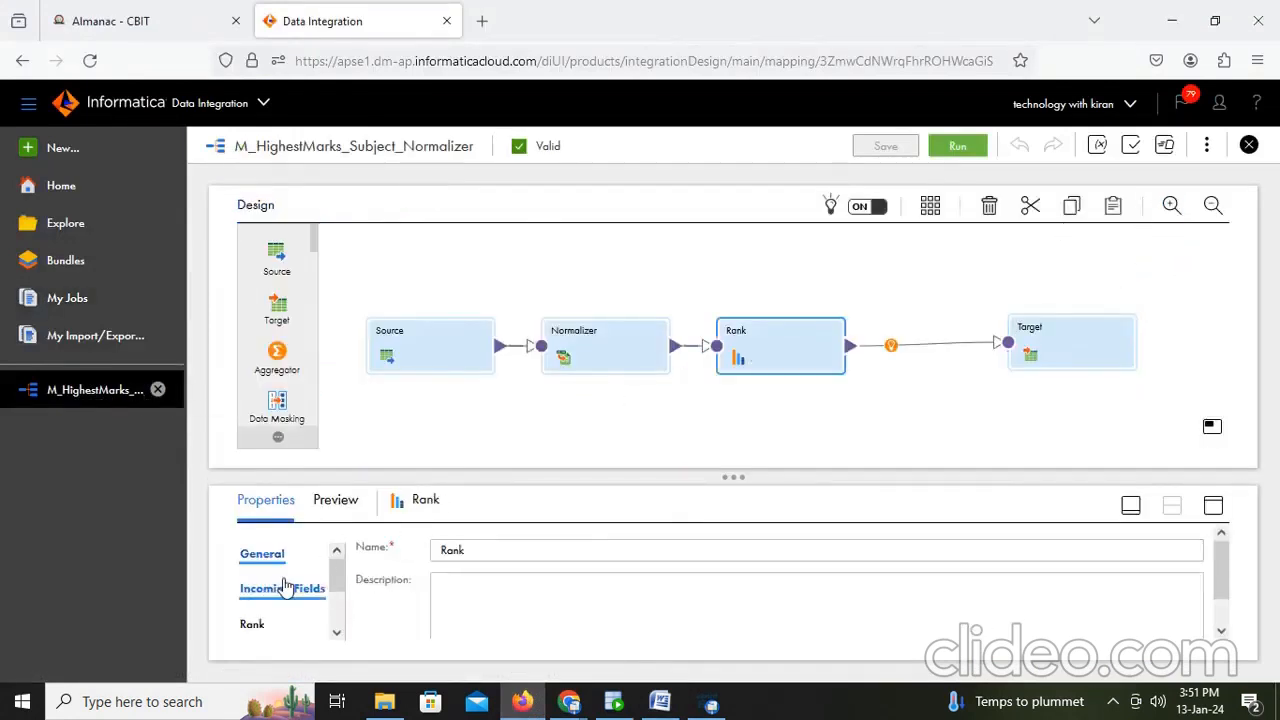
left_click(1212, 509)
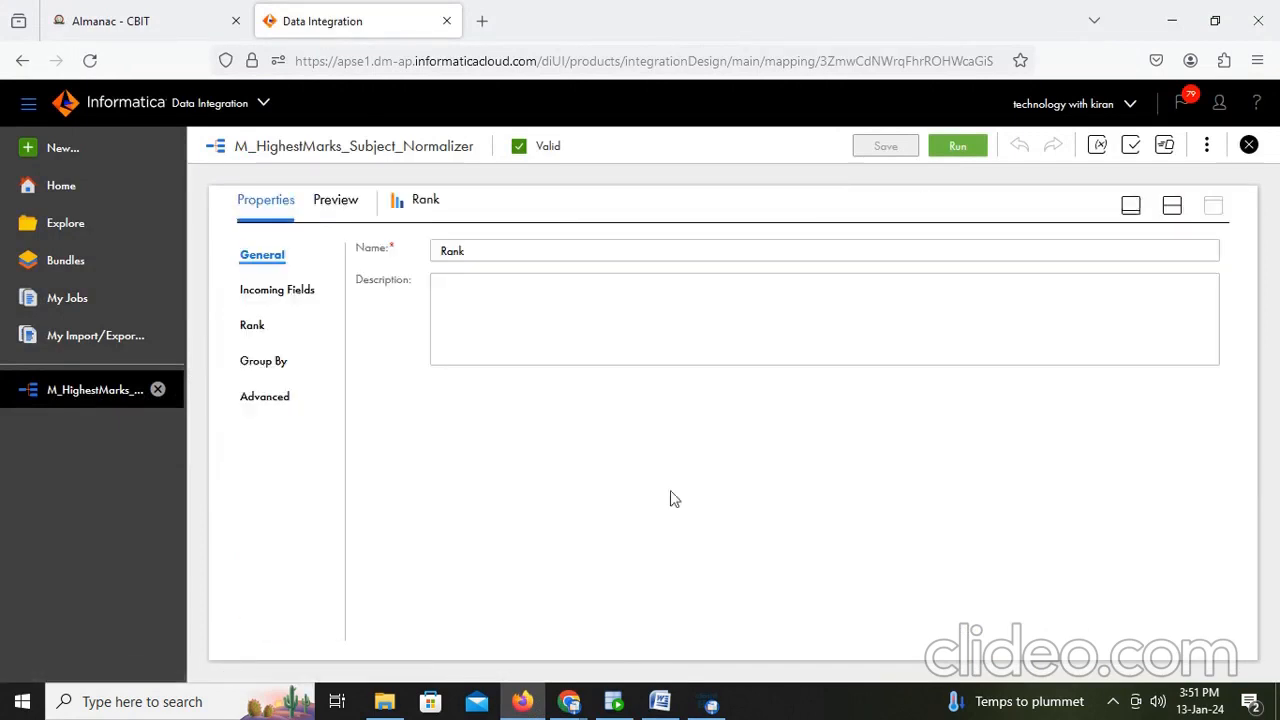
left_click(274, 362)
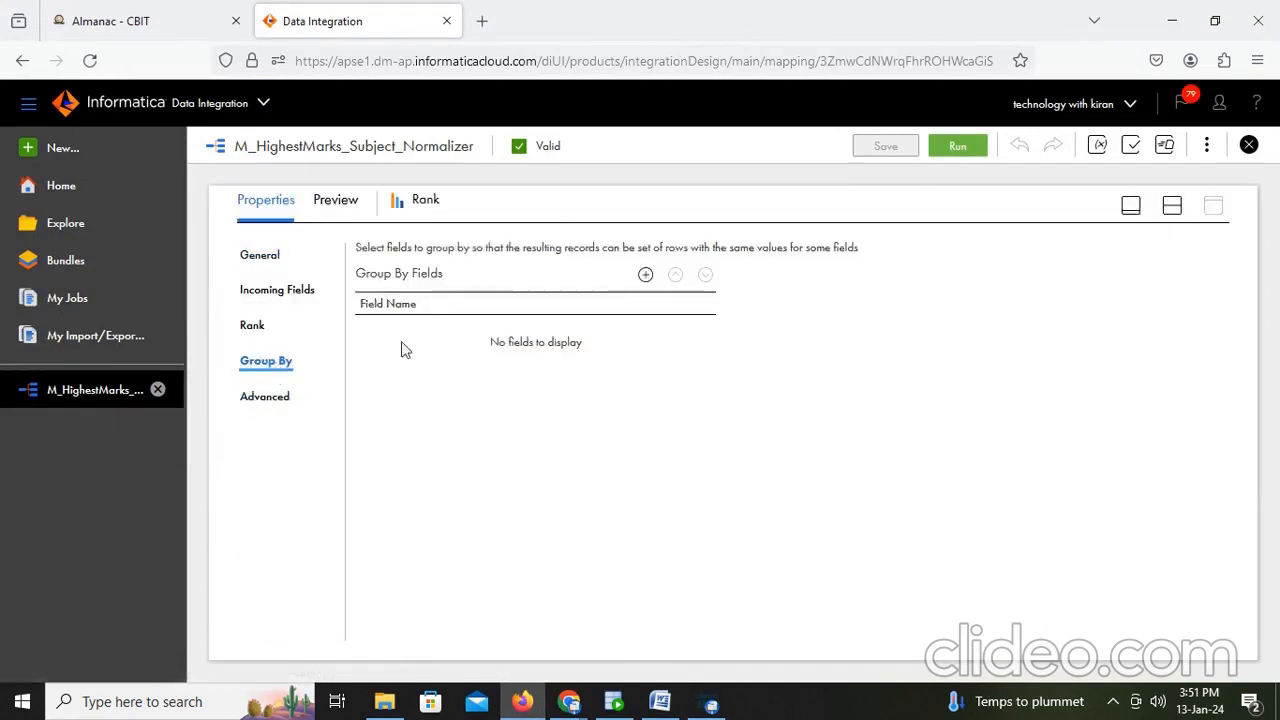
left_click(645, 274)
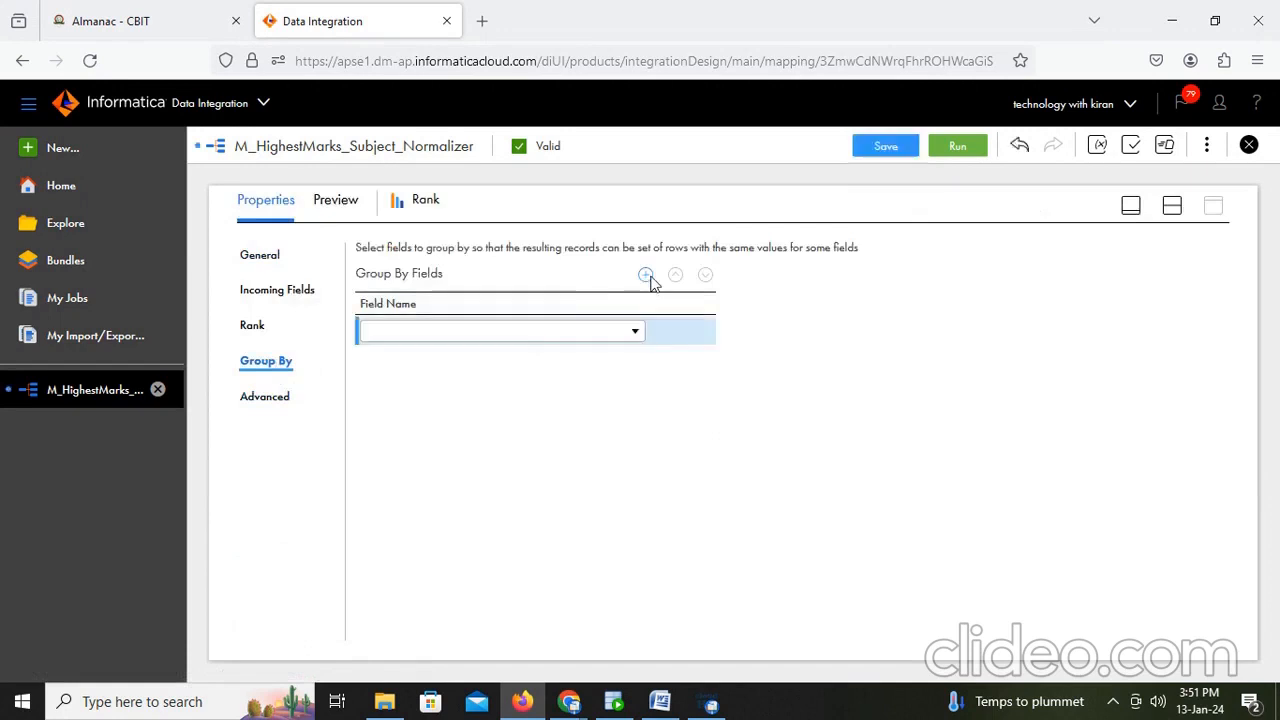
left_click(514, 333)
left_click(427, 388)
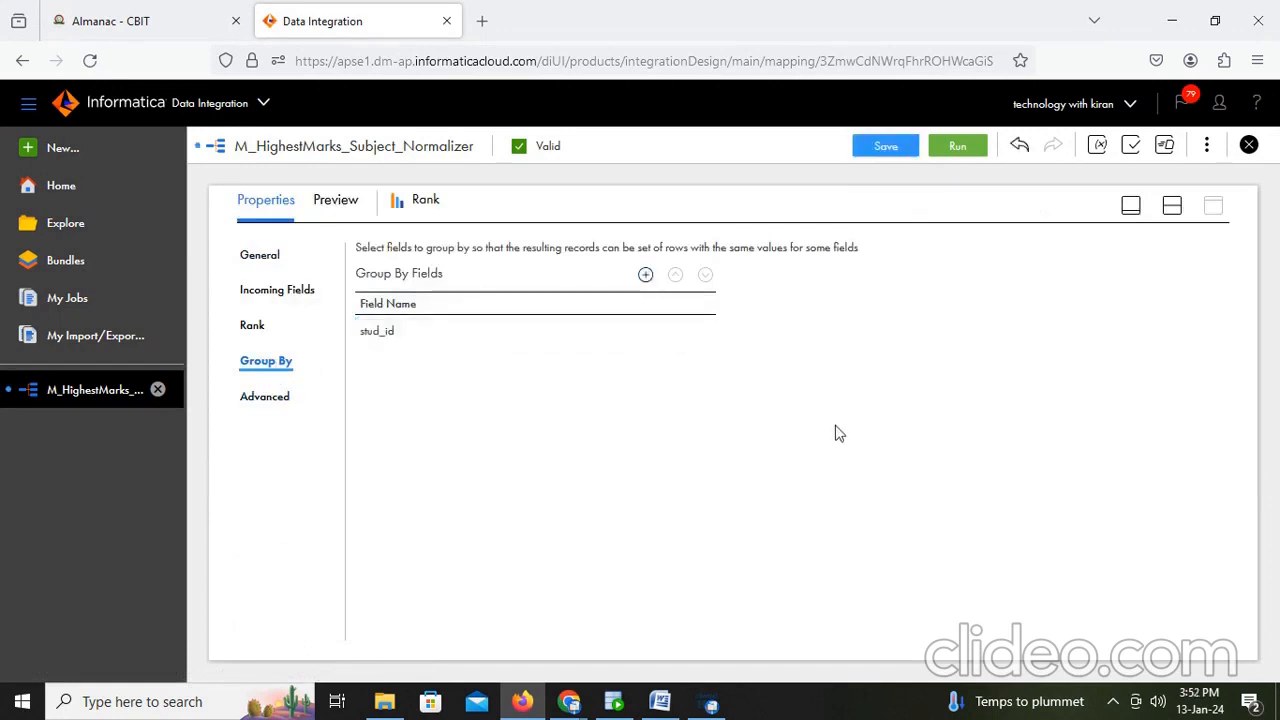
- Save the updated mapping and run it again
left_click(1172, 205)
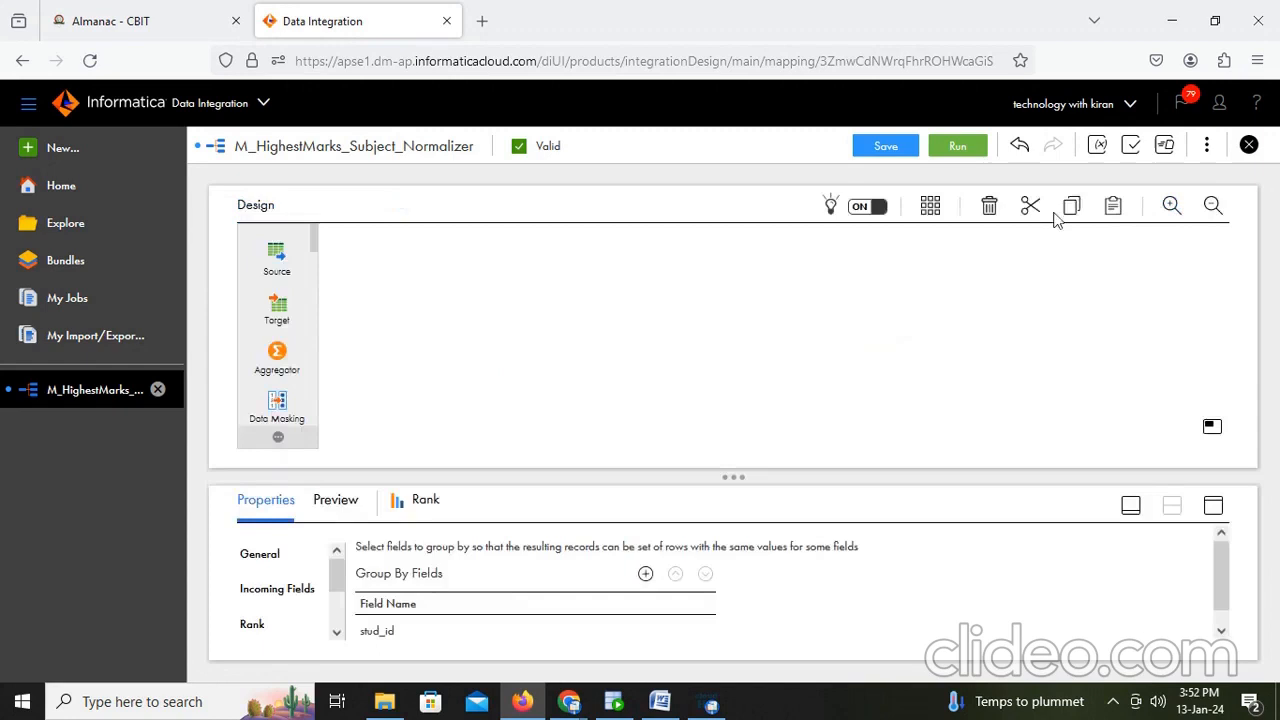
left_click(886, 147)
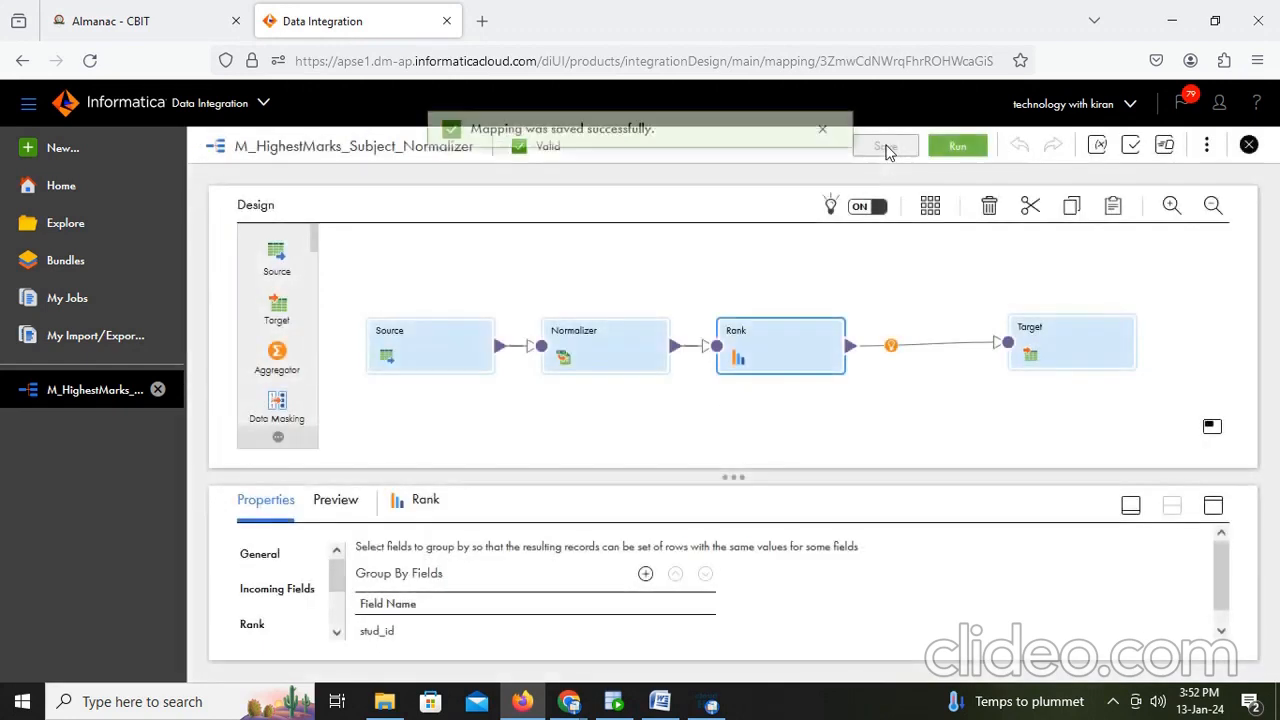
left_click(957, 146)
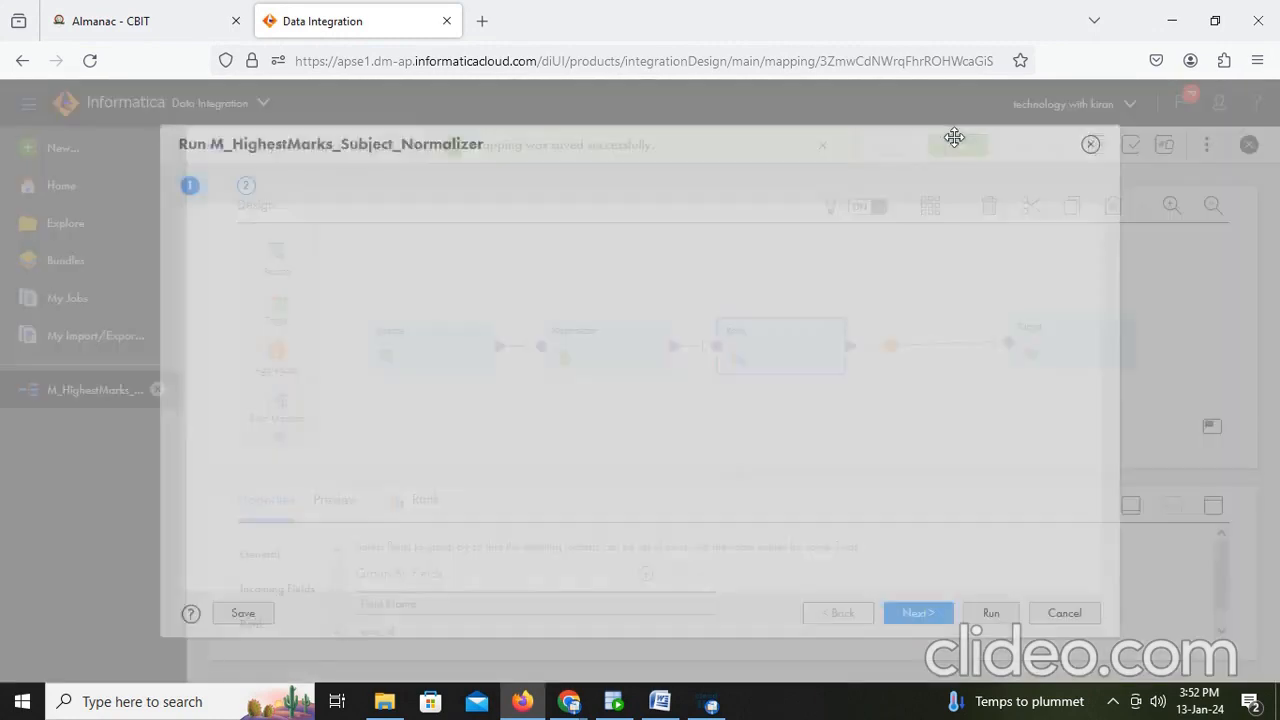
left_click(1011, 620)
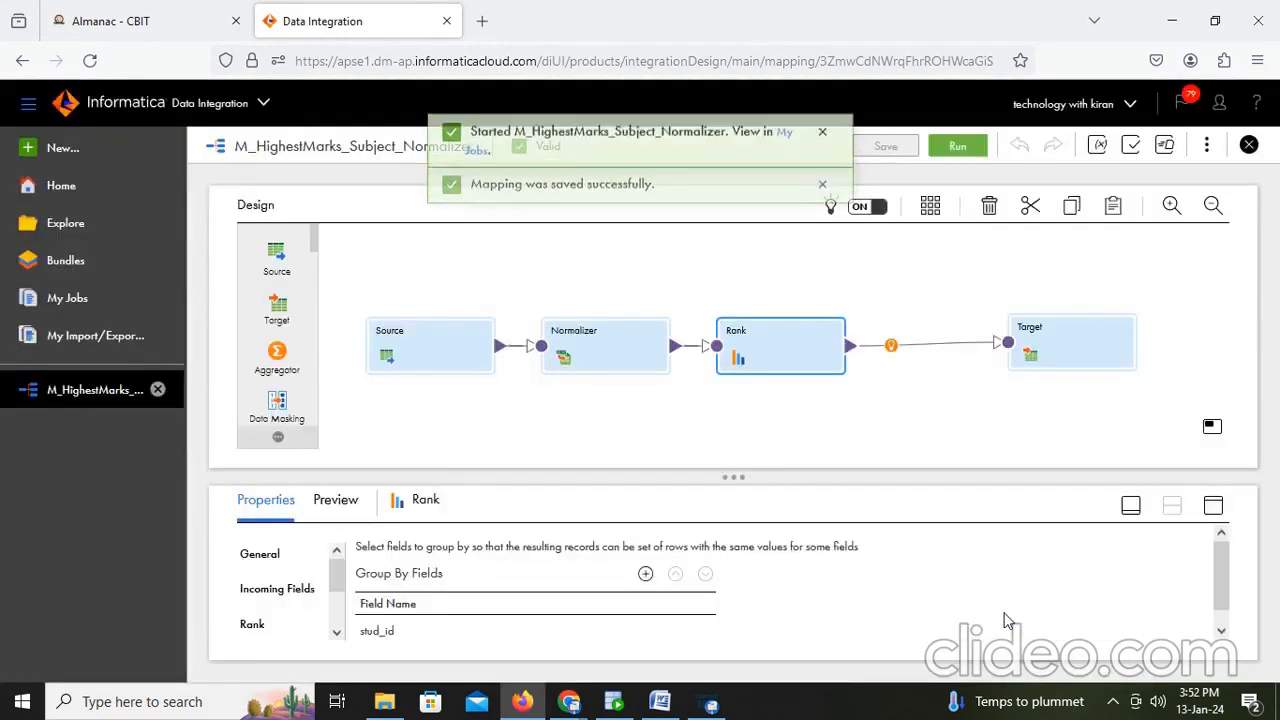
- Open My Jobs and refresh repeatedly until the latest run completes
left_click(780, 150)
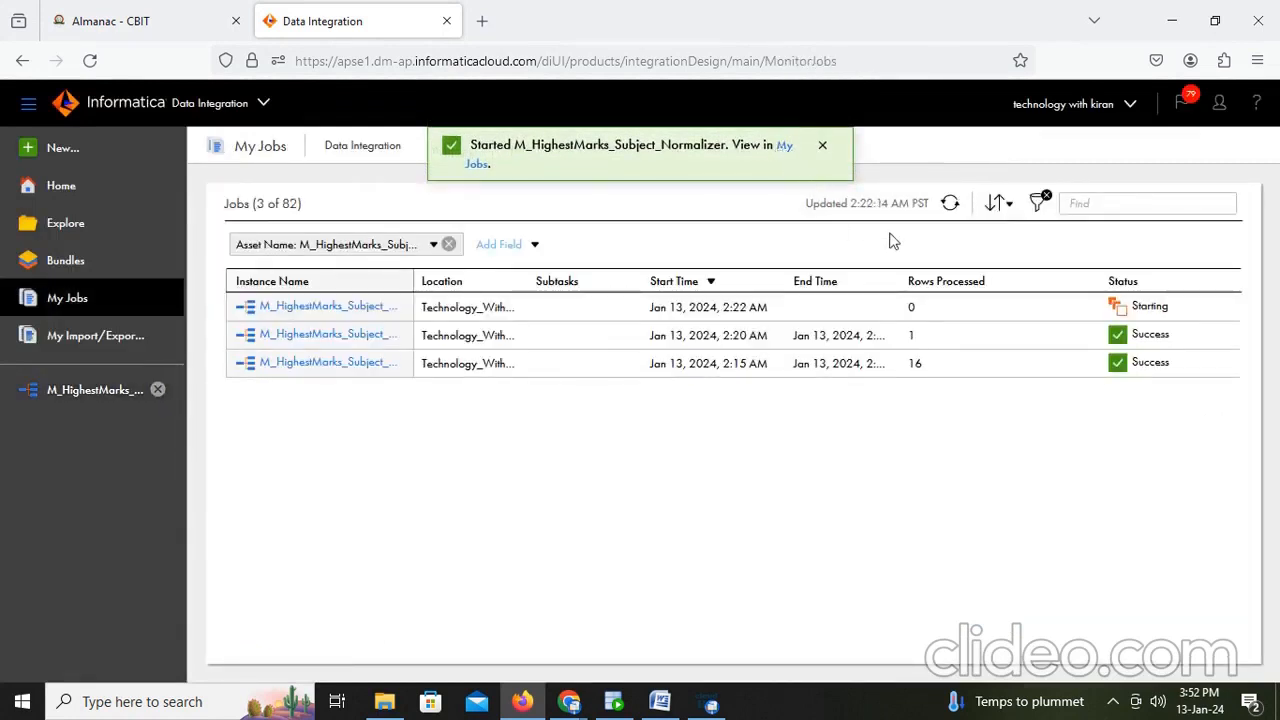
left_click(950, 204)
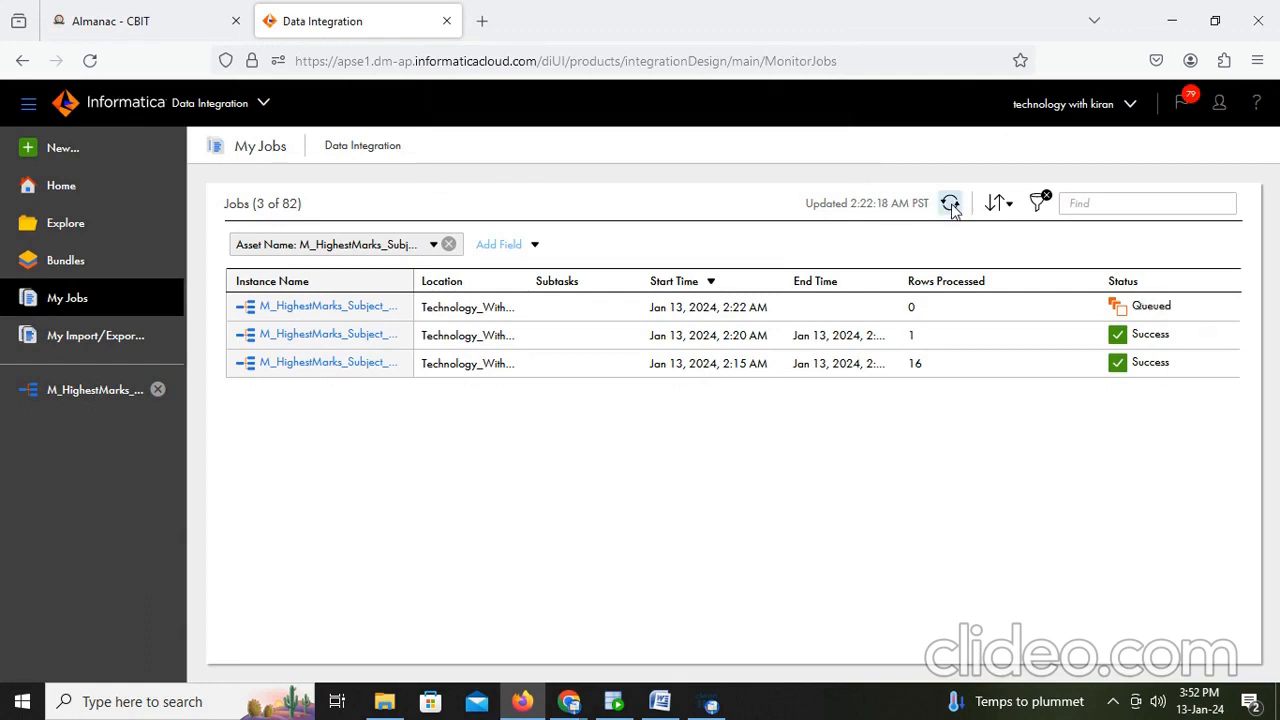
left_click(950, 204)
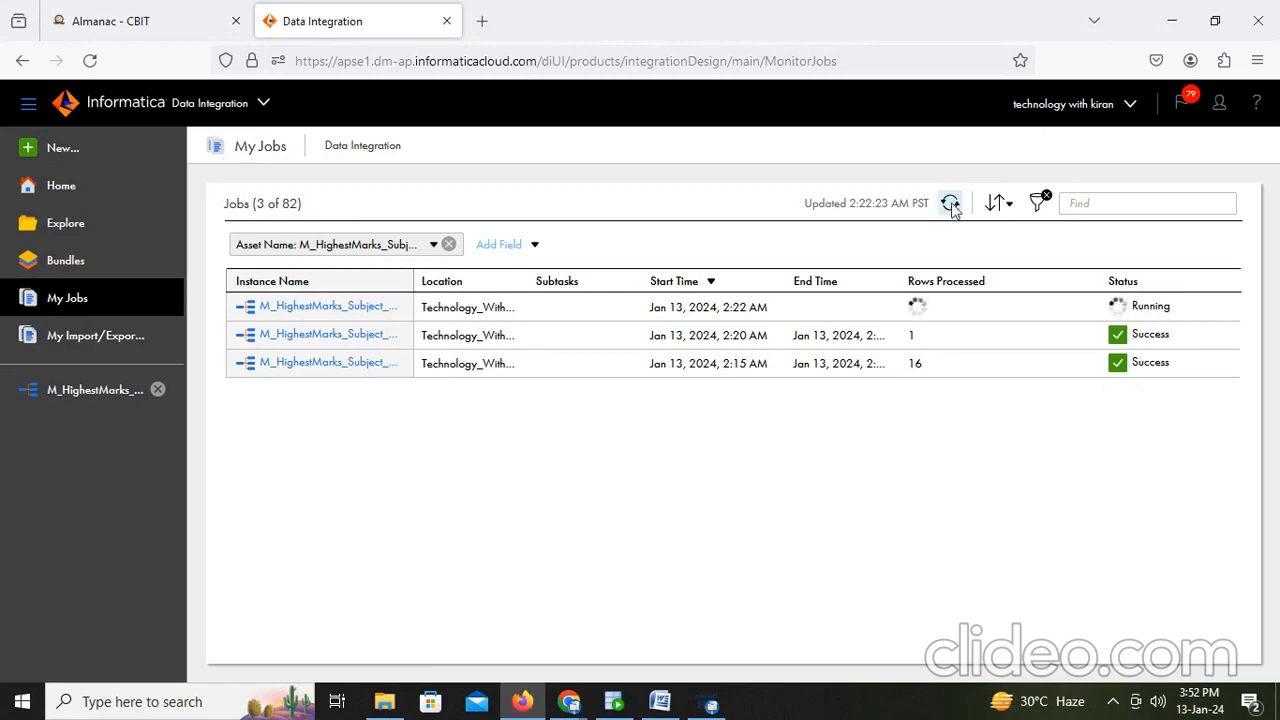
left_click(951, 205)
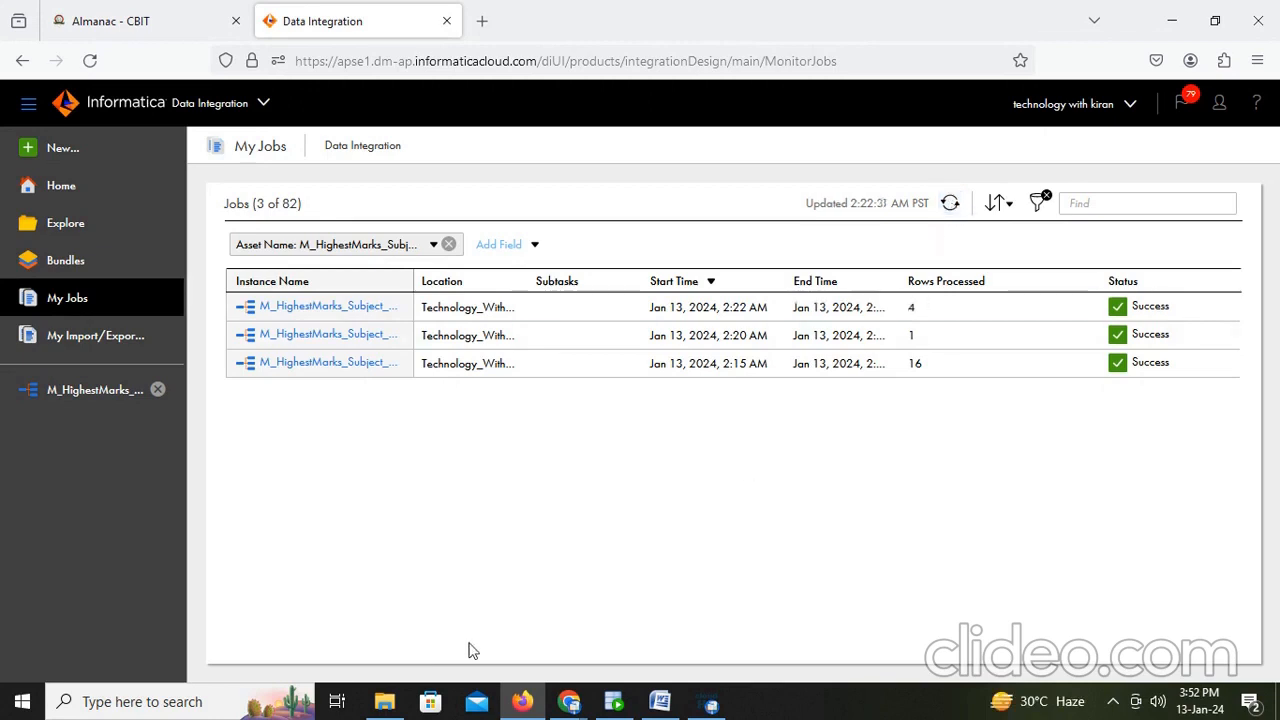
- Switch to SQL Developer and rerun the select on t_student_nrm_iics to inspect each student's highest mark
left_click(710, 702)
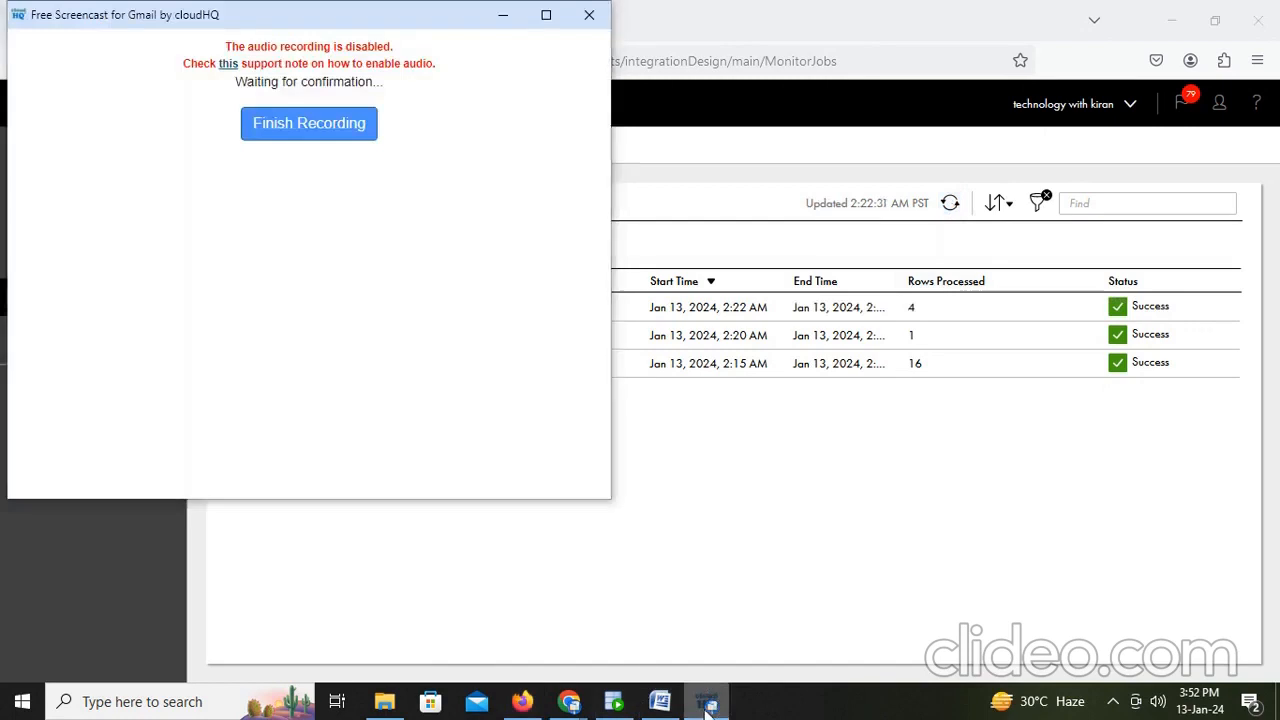
left_click(706, 690)
left_click(613, 703)
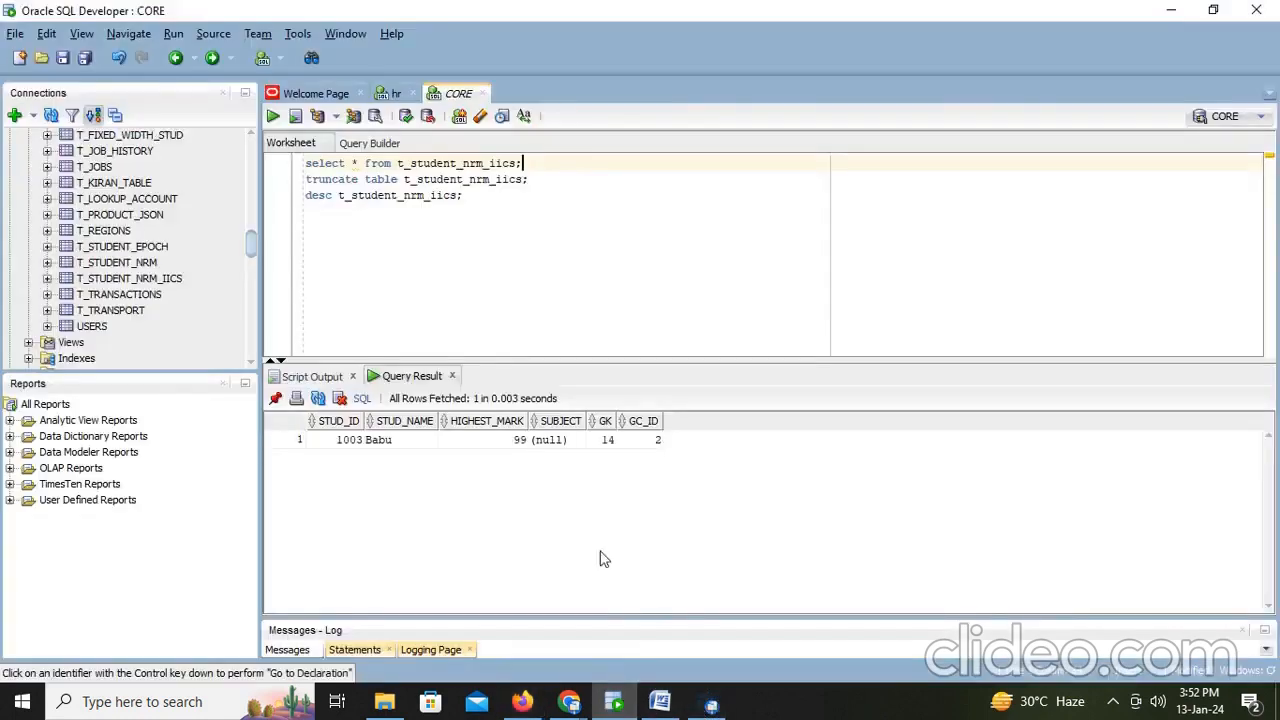
triple_click(573, 166)
key("ctrl+Return")
left_click(505, 455)
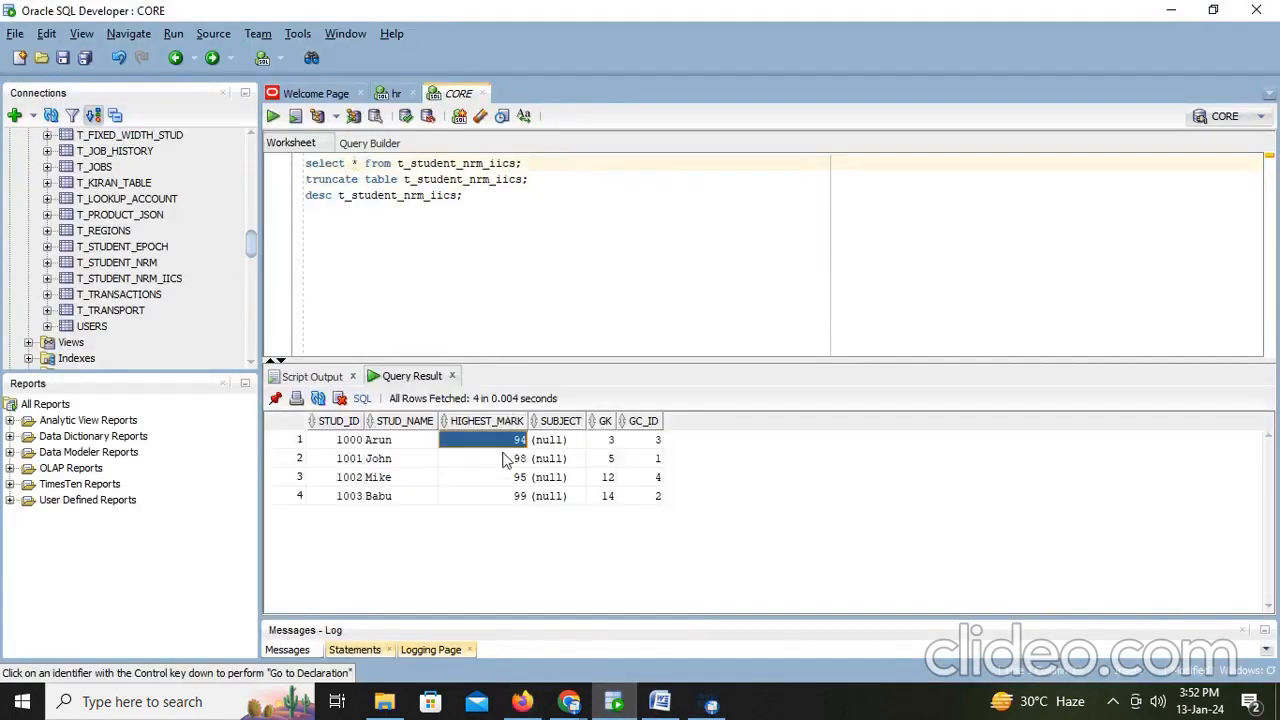
left_click(505, 480)
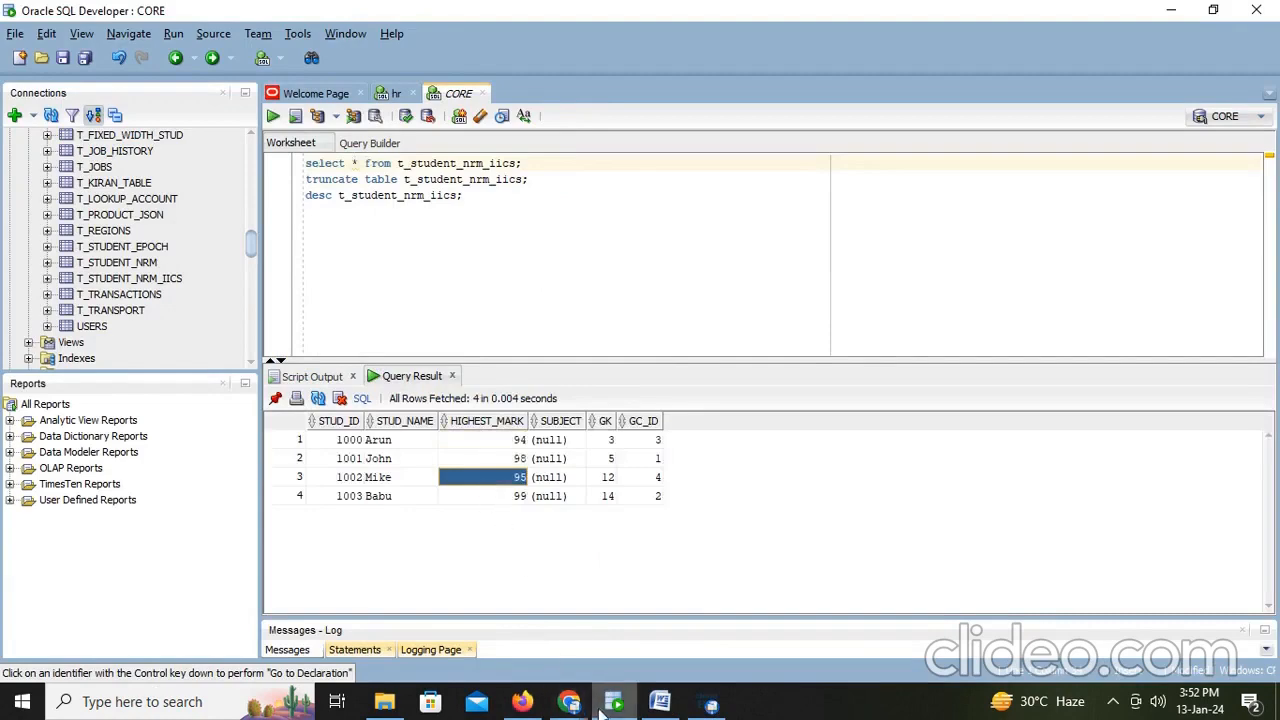
- Add a note line 'Here we are getting highest subject marks but we are not getting subject name for this we Expression transformation.'
left_click(661, 703)
key("Return")
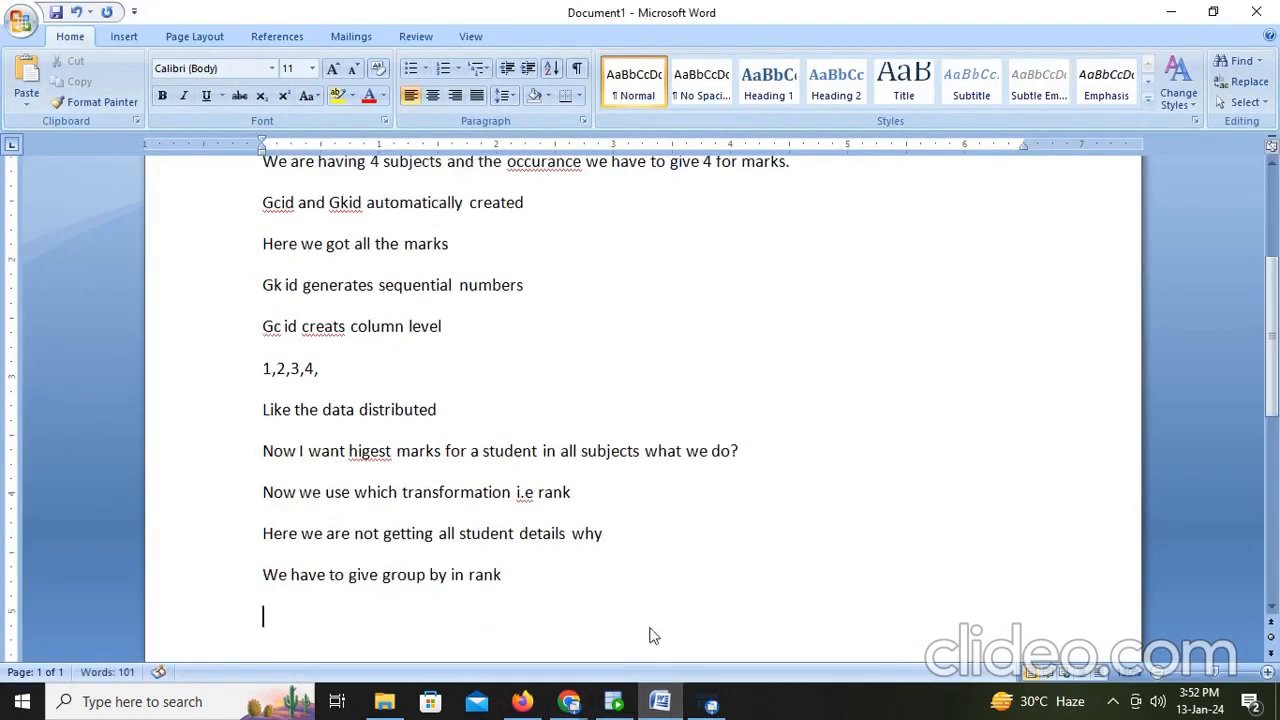
type("here we are g")
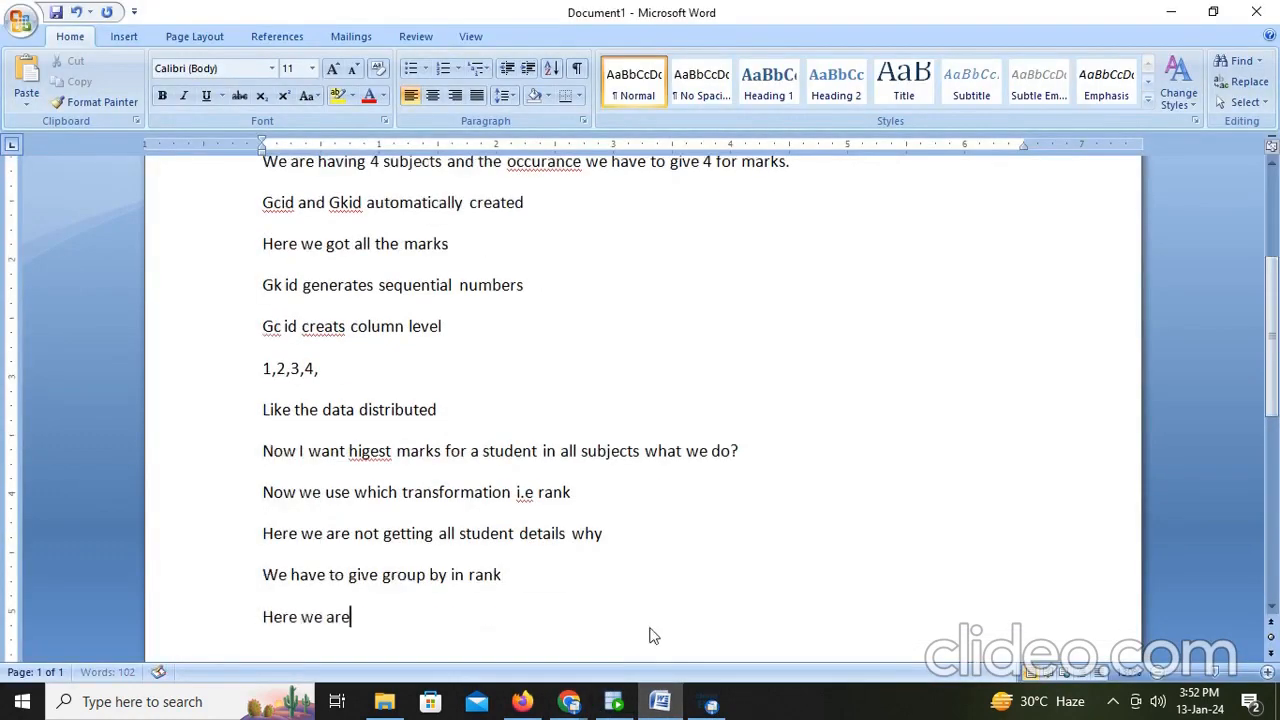
type("etting subject wi")
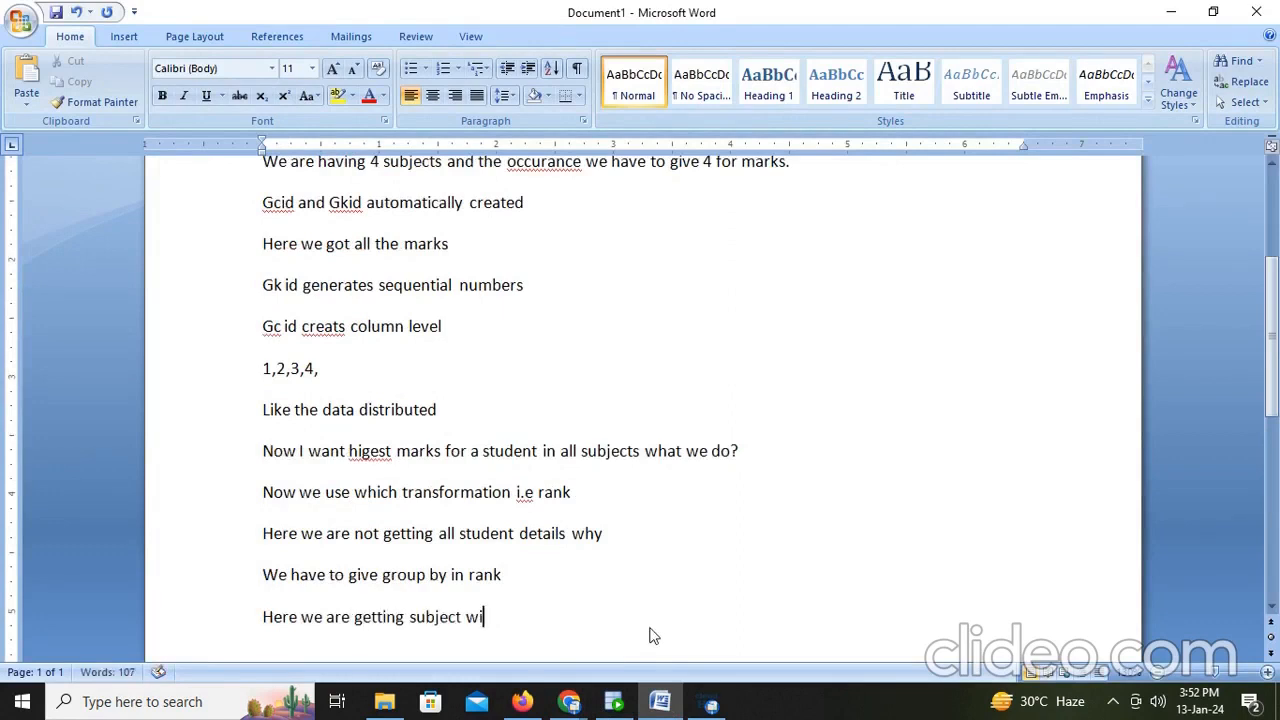
key("BackSpace")
key("BackSpace")
key("BackSpace")
type("hi")
key("BackSpace")
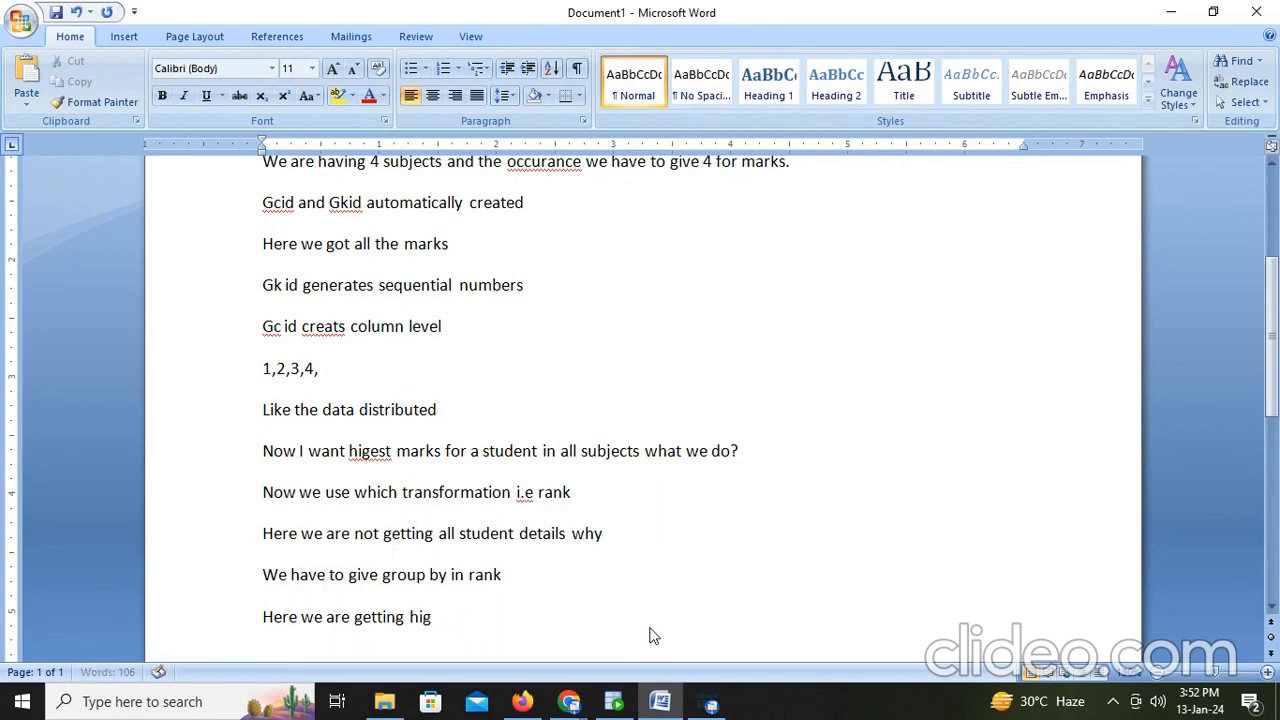
type("hest subject marks bu")
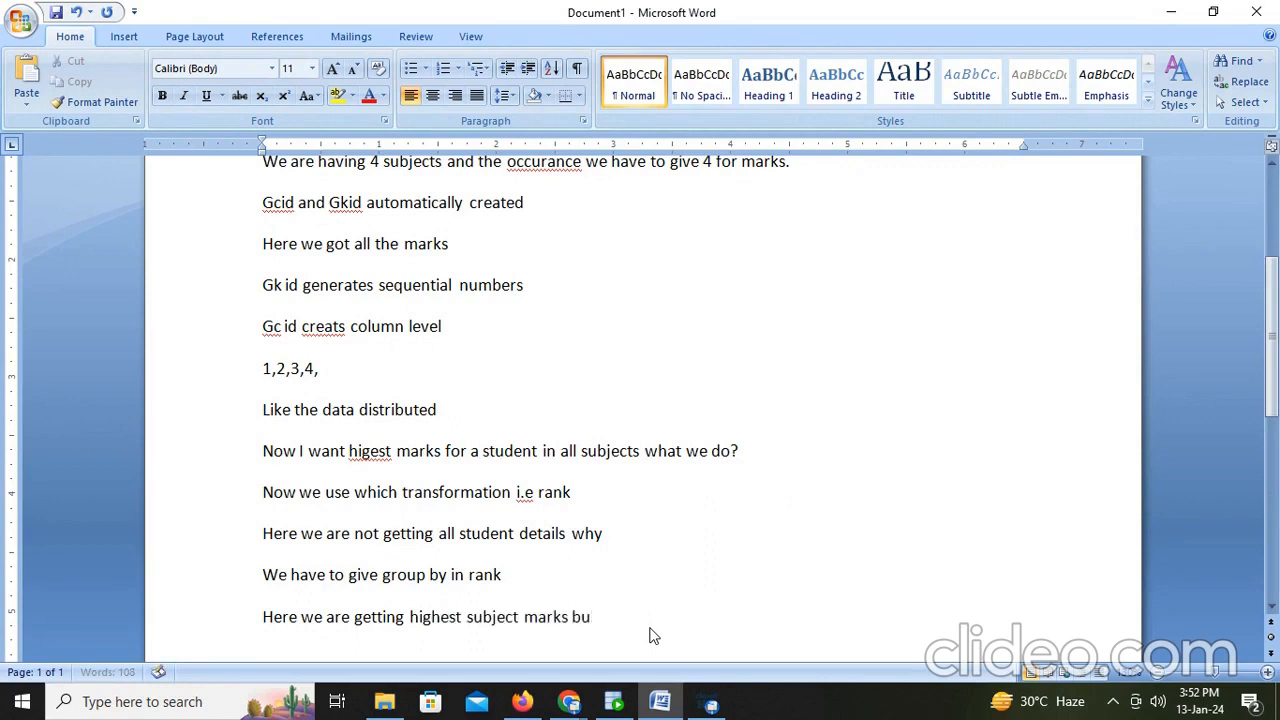
type("t we are not getting subje")
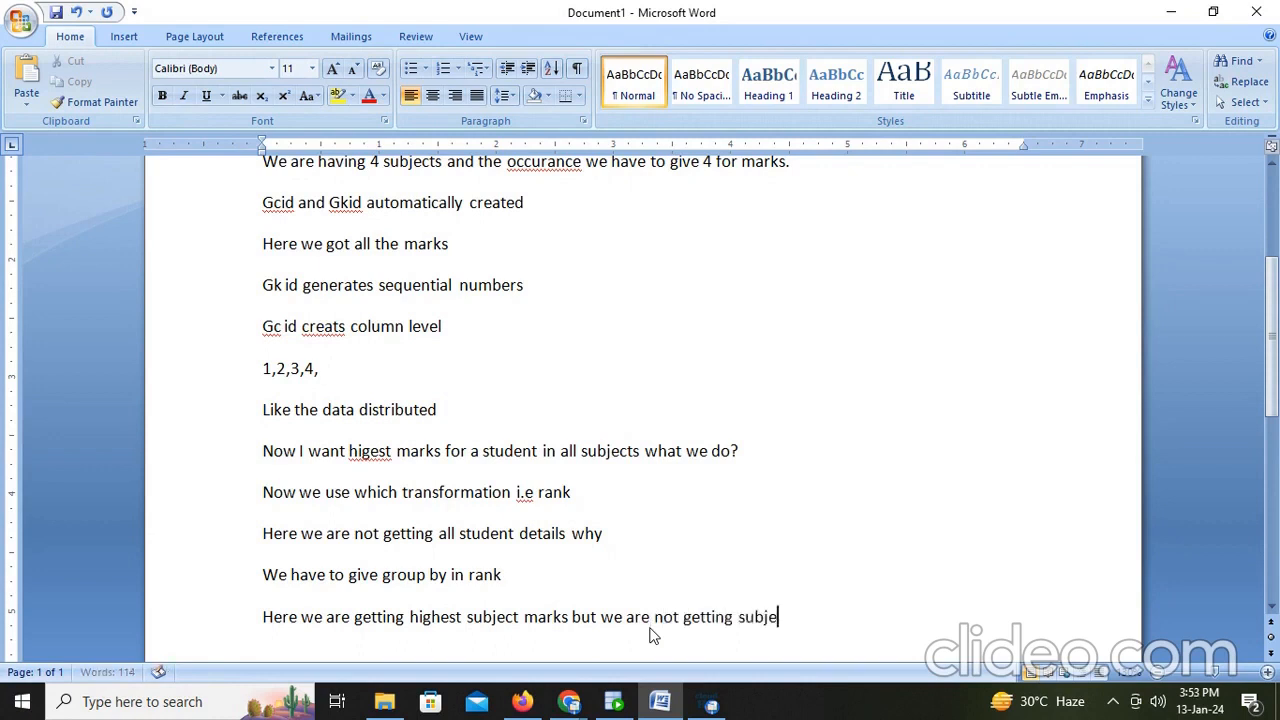
type("ct name for this we ")
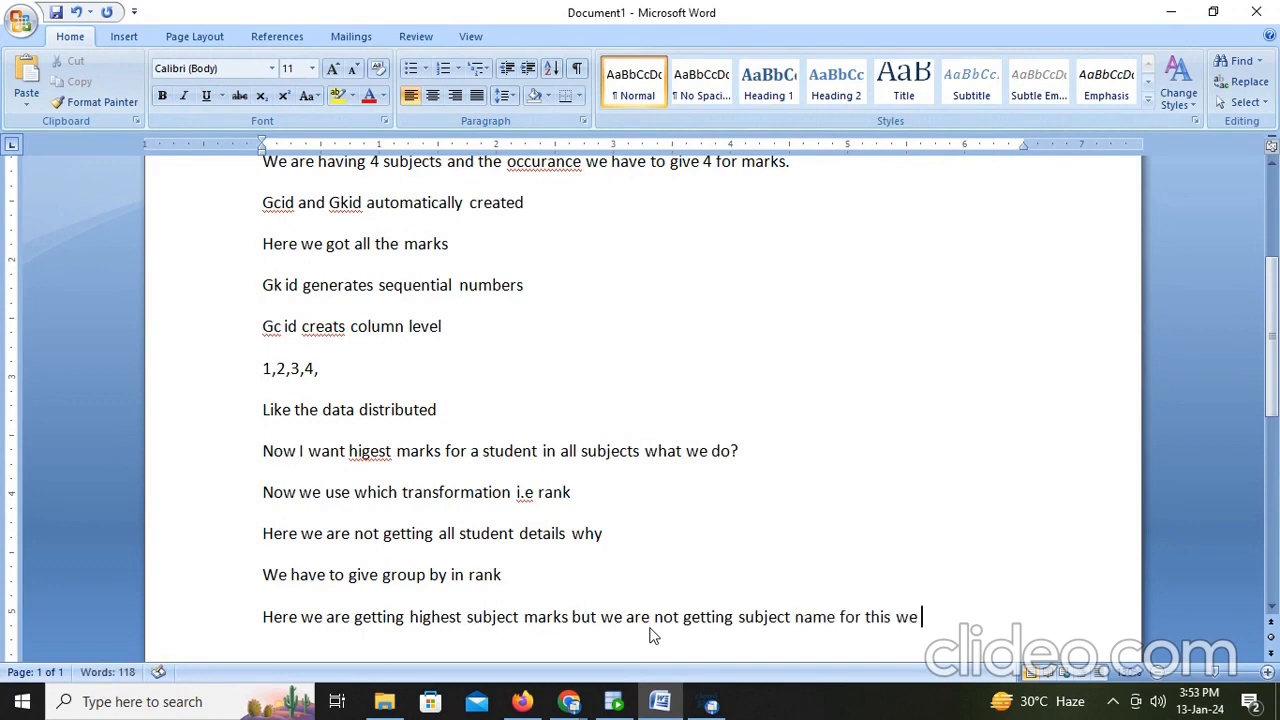
type("Expression transf")
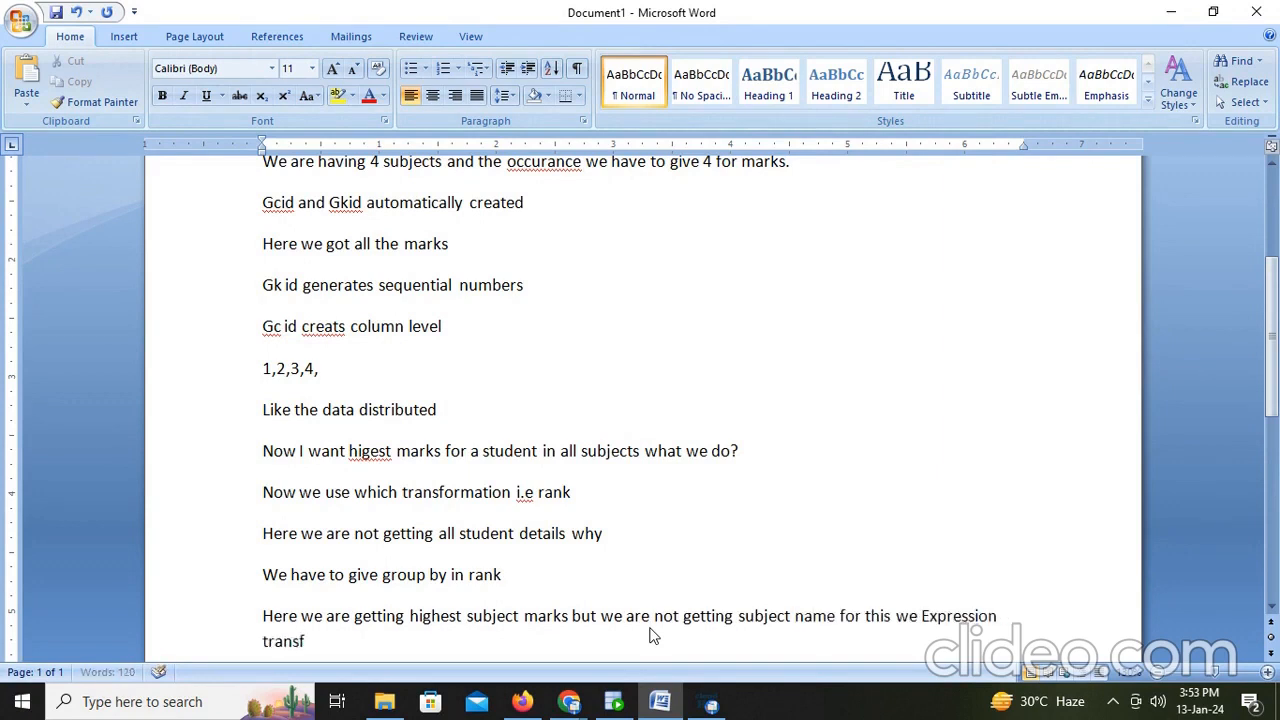
type("ormation.")
- Return to the mapping and insert an Expression transformation between Rank and Target
key("alt+Tab")
left_click(522, 701)
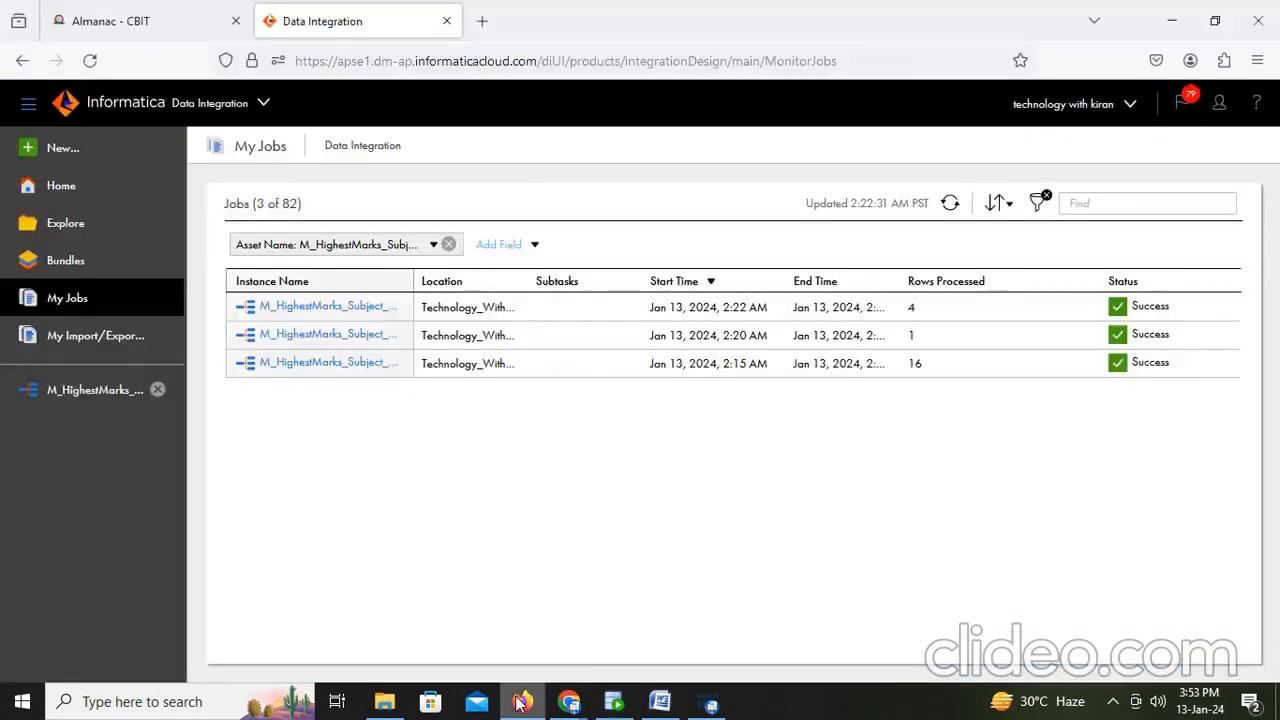
left_click(68, 395)
left_click(890, 345)
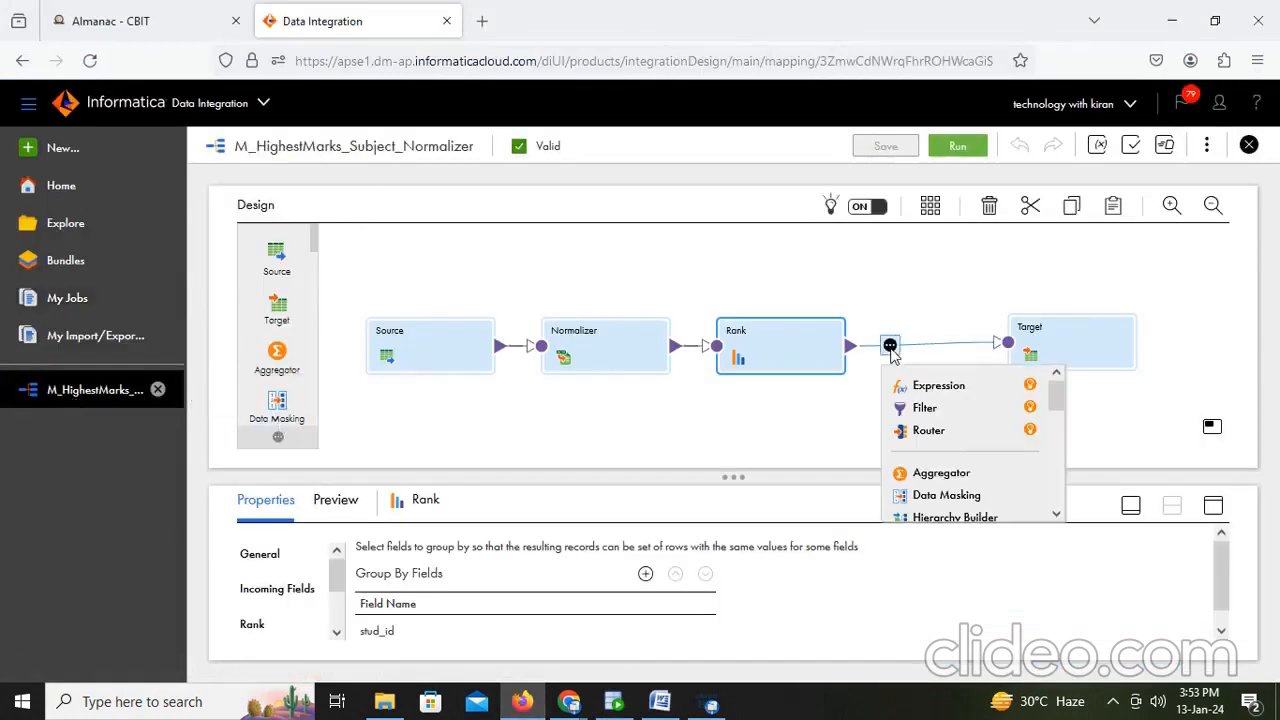
left_click(948, 388)
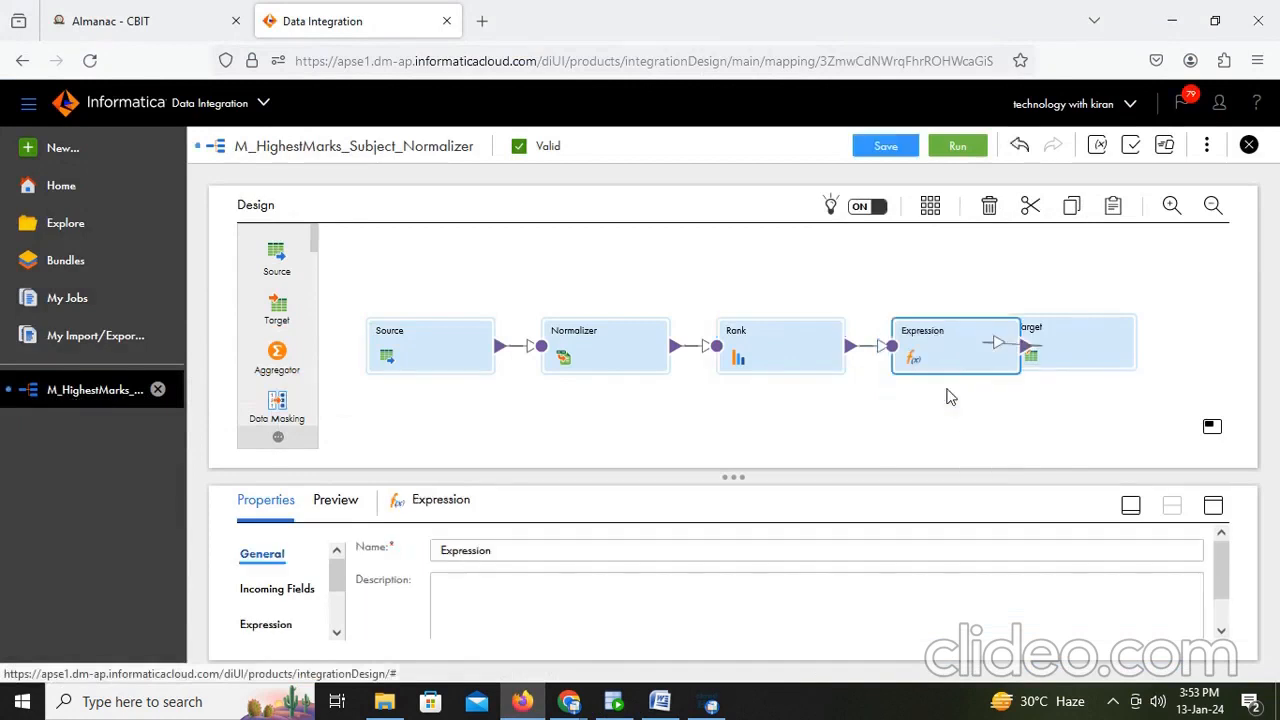
left_click_drag(1080, 337, 1168, 331)
left_click(989, 354)
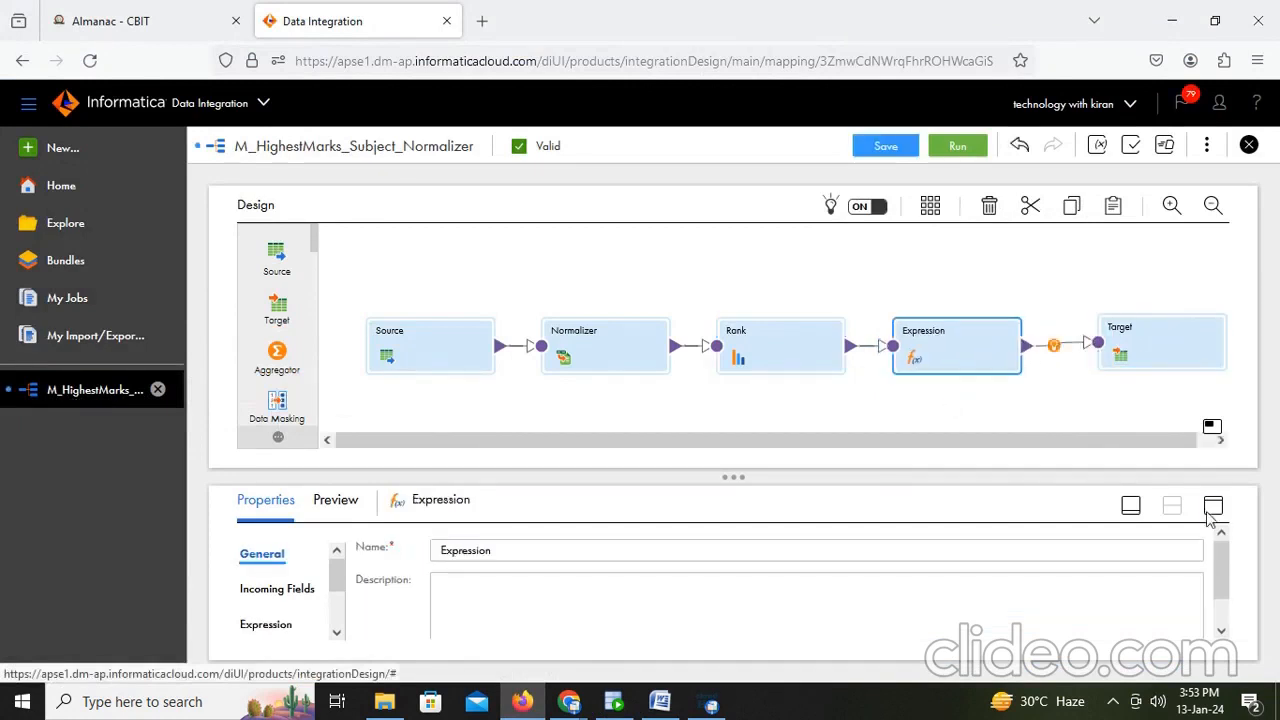
- Add an output field O_Subject of type string with precision 20 to the Expression transformation
left_click(1213, 505)
left_click(265, 328)
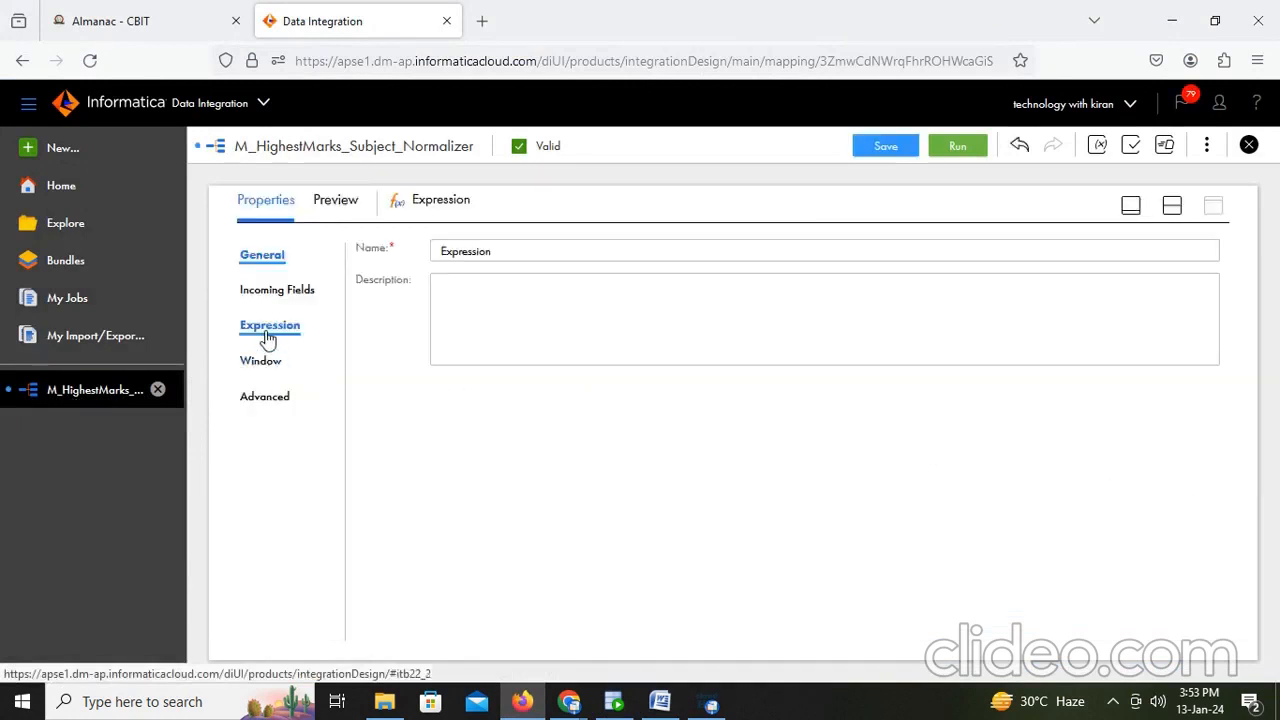
left_click(1139, 308)
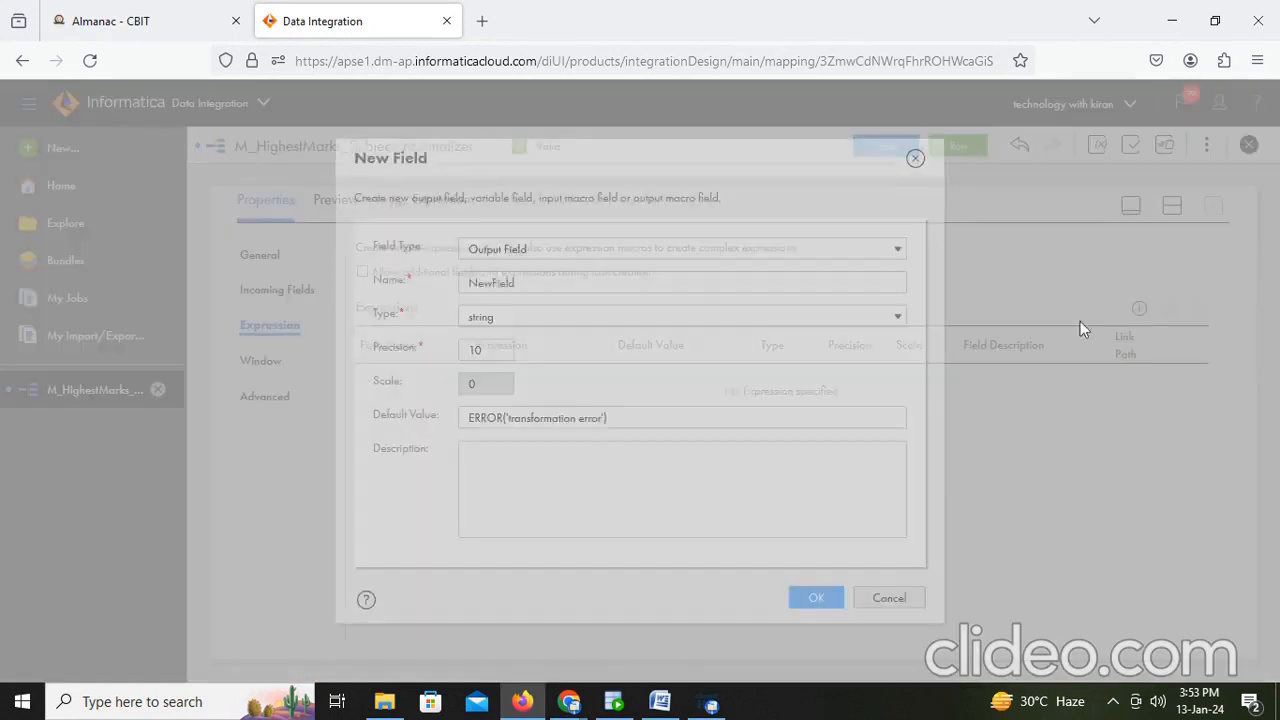
left_click_drag(549, 285, 326, 276)
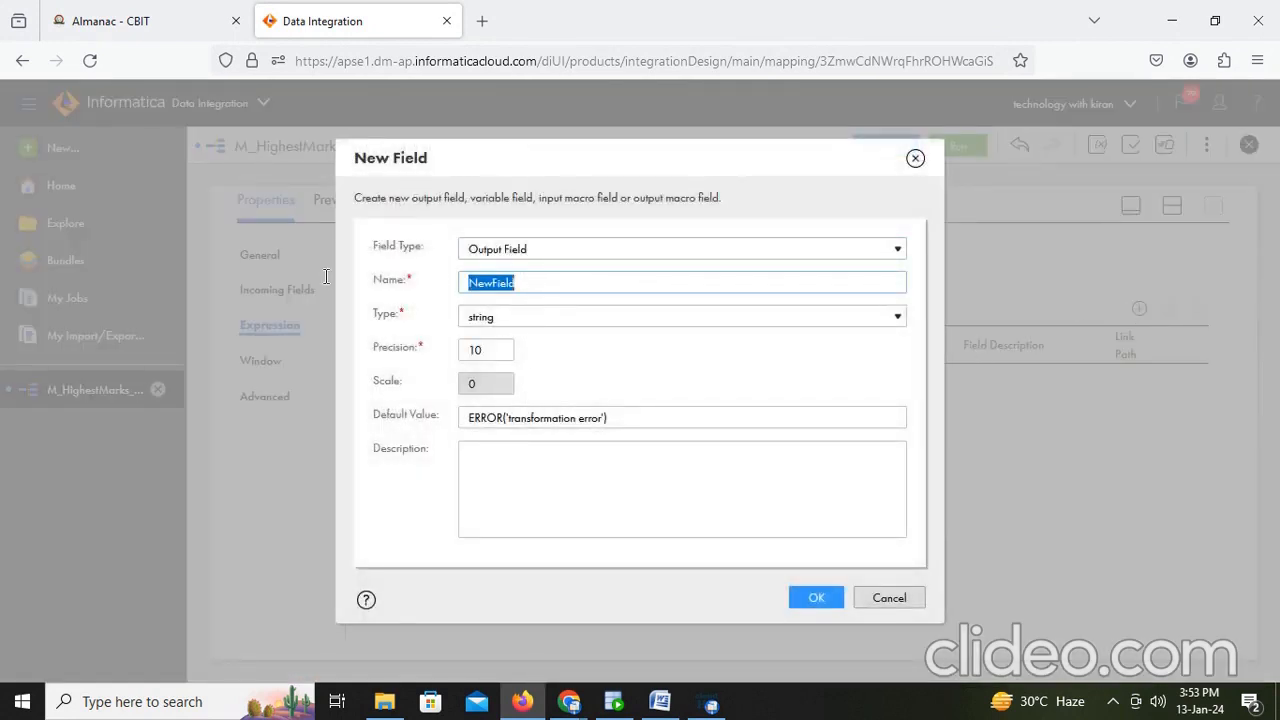
type("O_Subject")
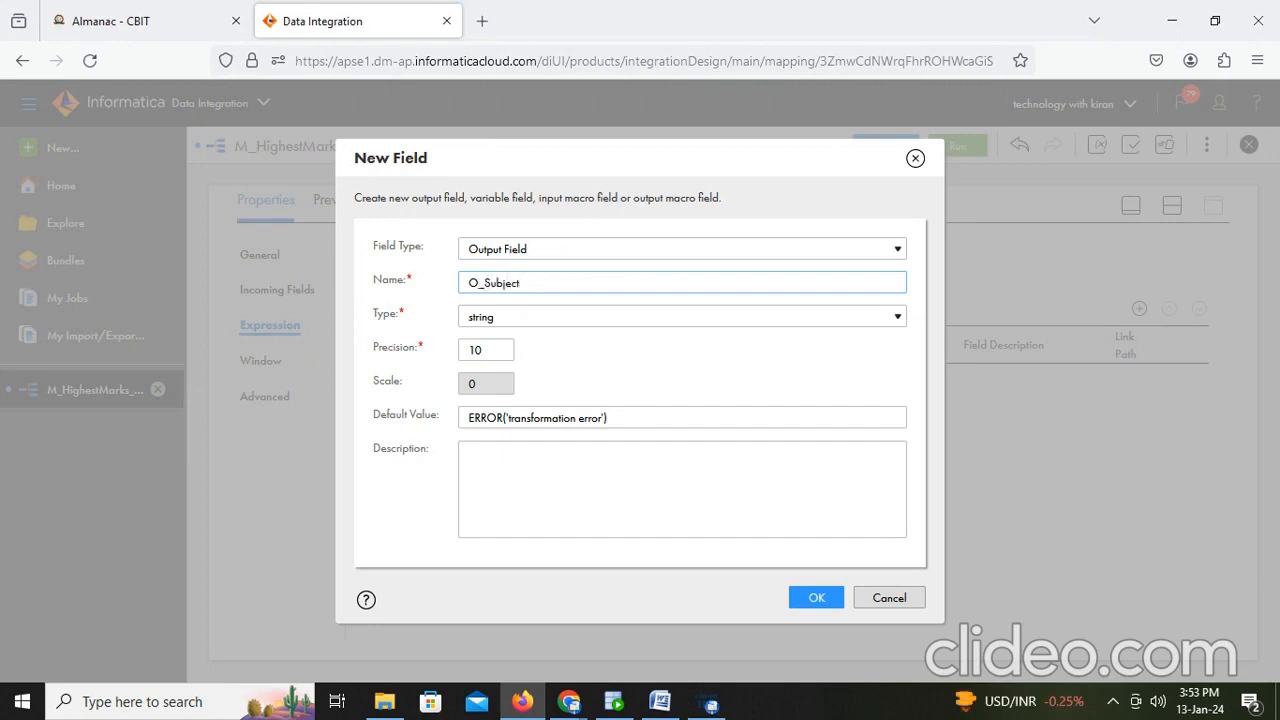
left_click_drag(497, 349, 428, 347)
type("2")
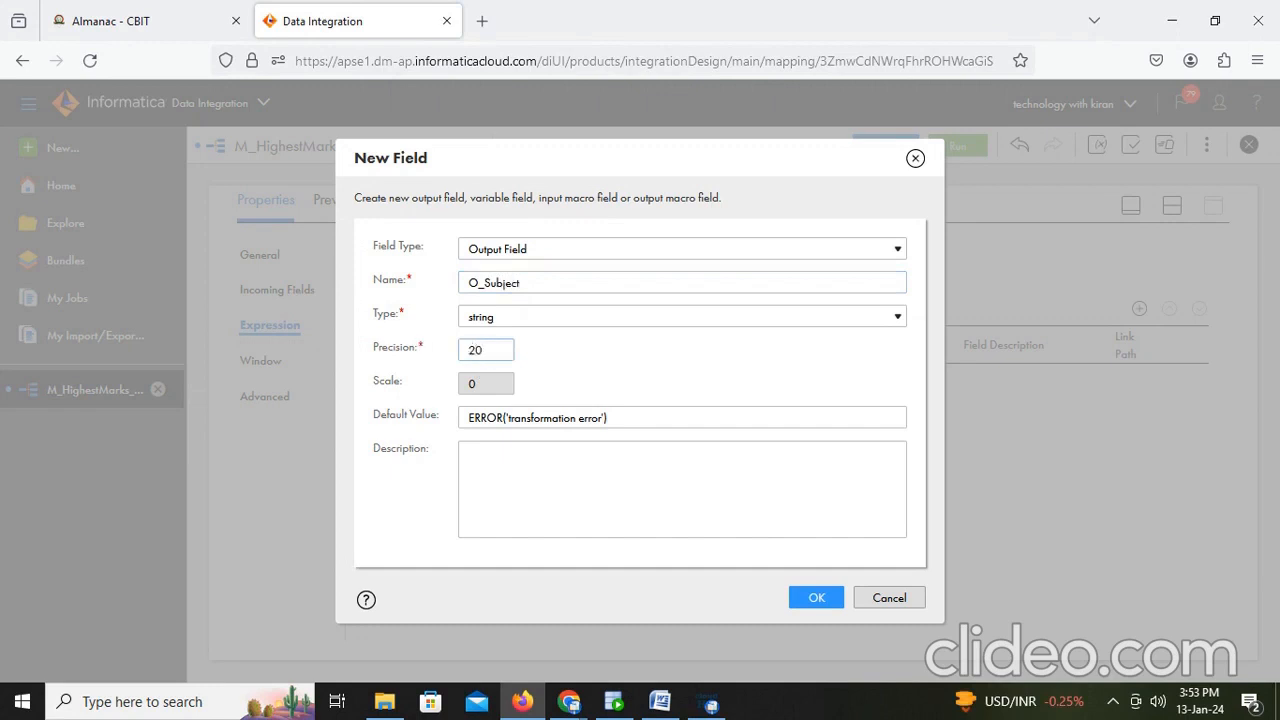
left_click(830, 601)
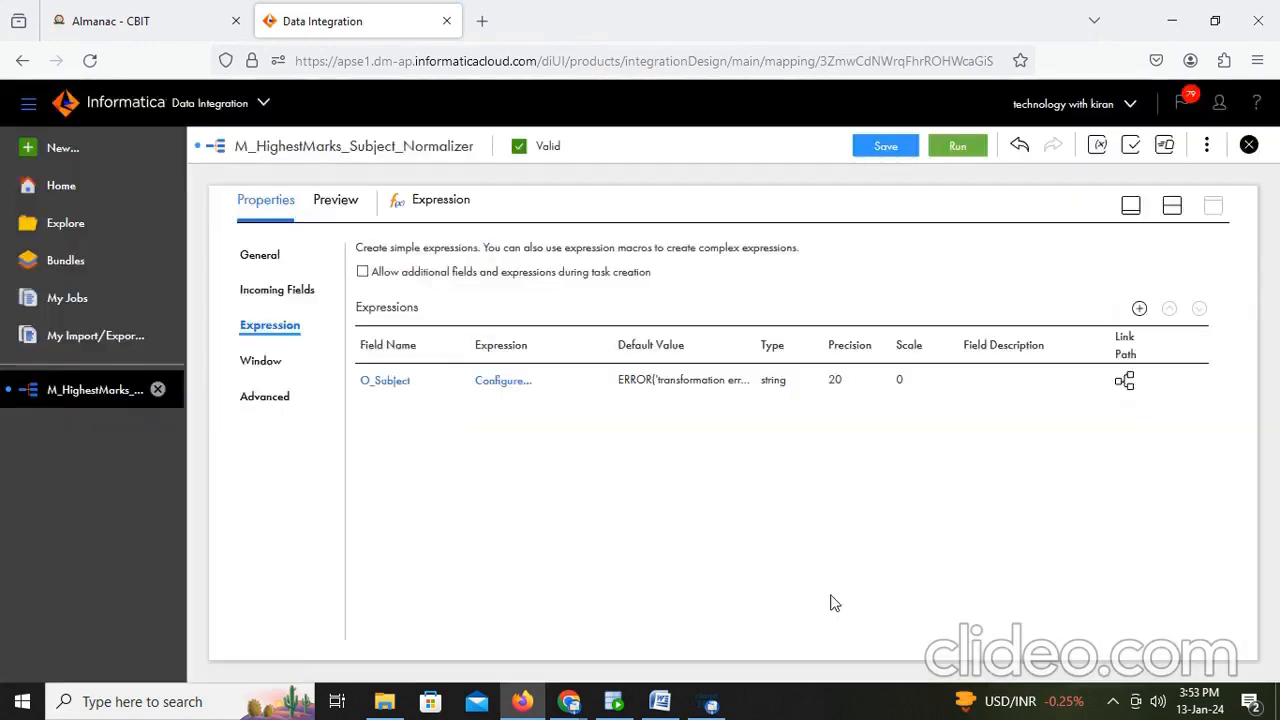
- Begin the O_Subject field expression with a decode on GK_Marks
left_click(519, 382)
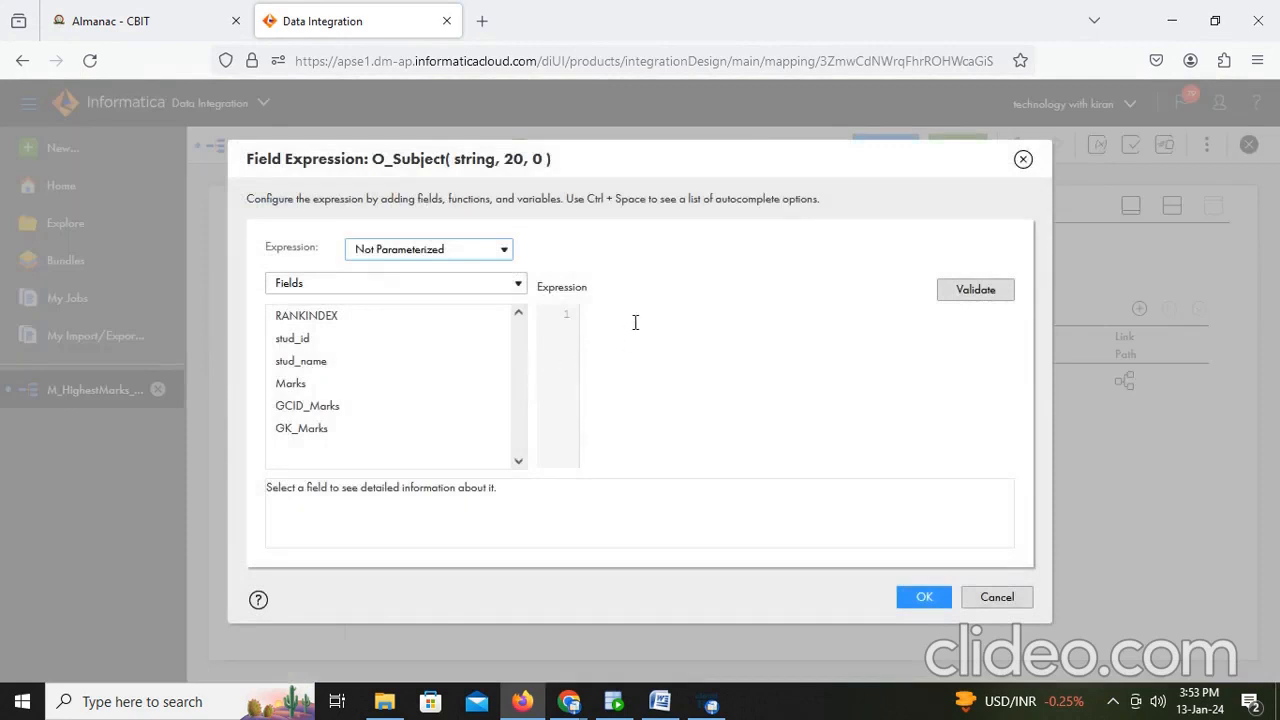
left_click(635, 322)
type("dec")
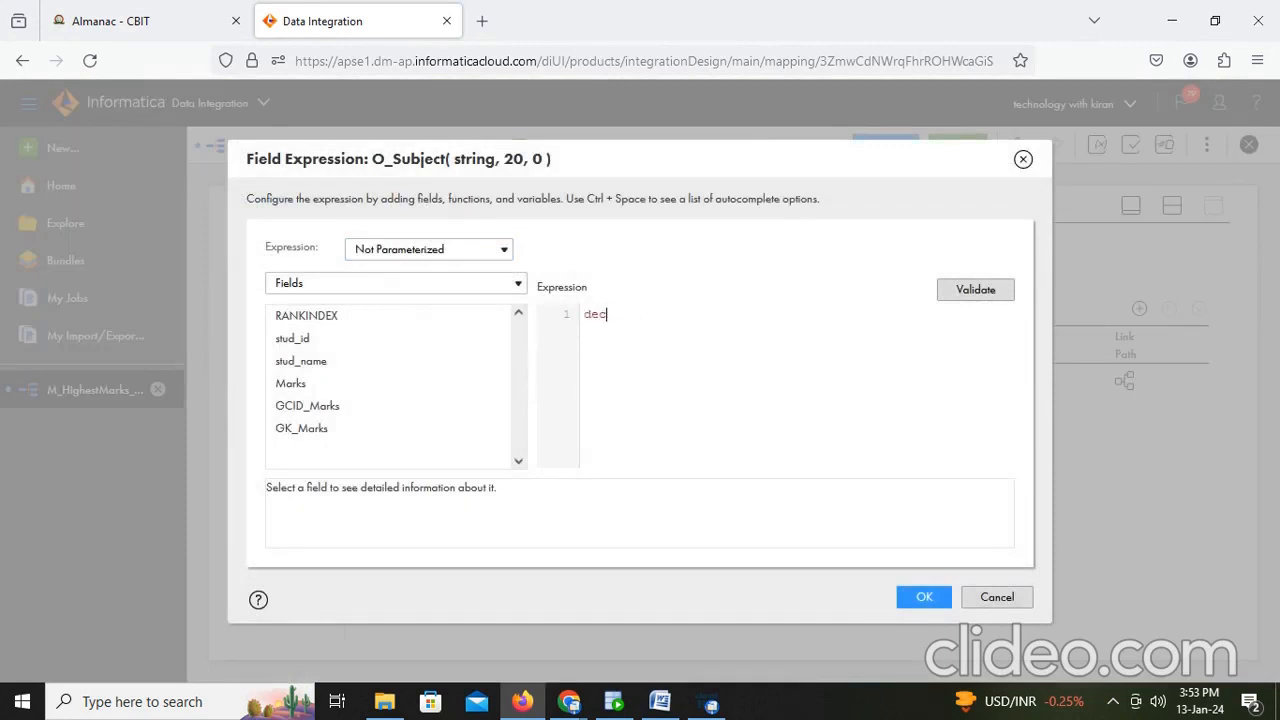
type("ode(")
mouse_move(329, 440)
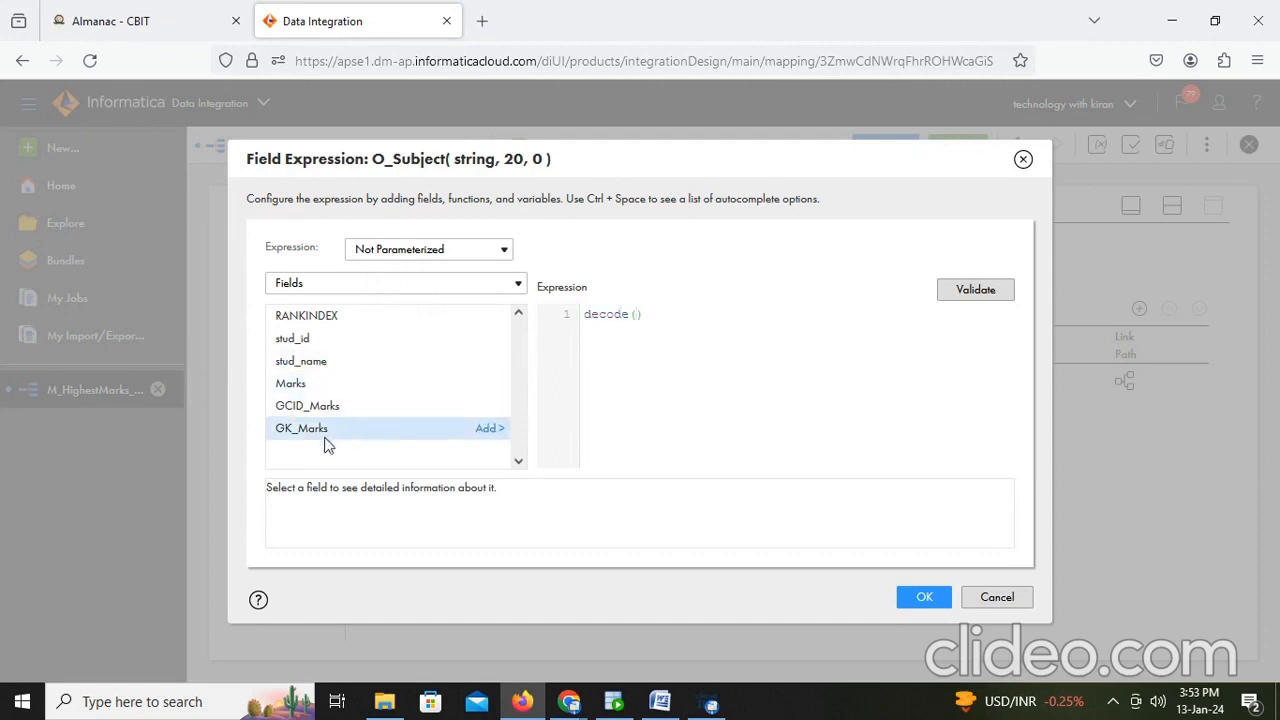
left_click(488, 428)
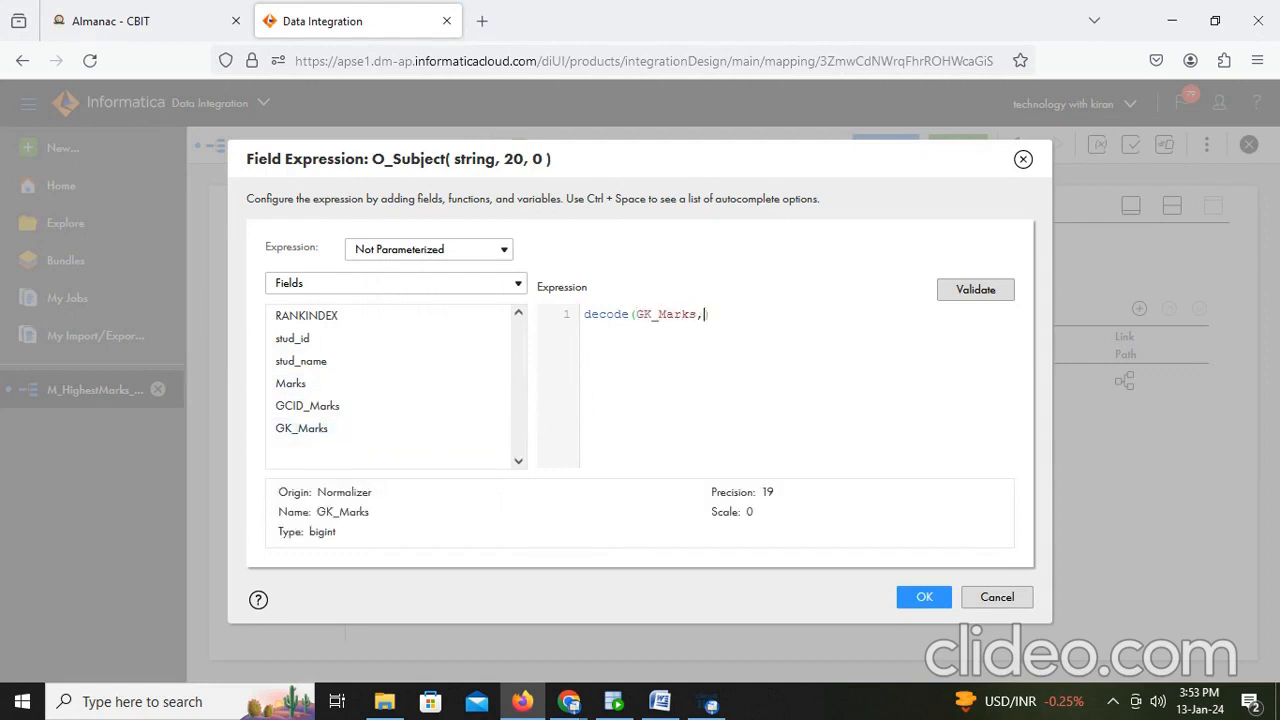
- Open the student_marks spreadsheet to check the order of subject columns, then close it
left_click(384, 701)
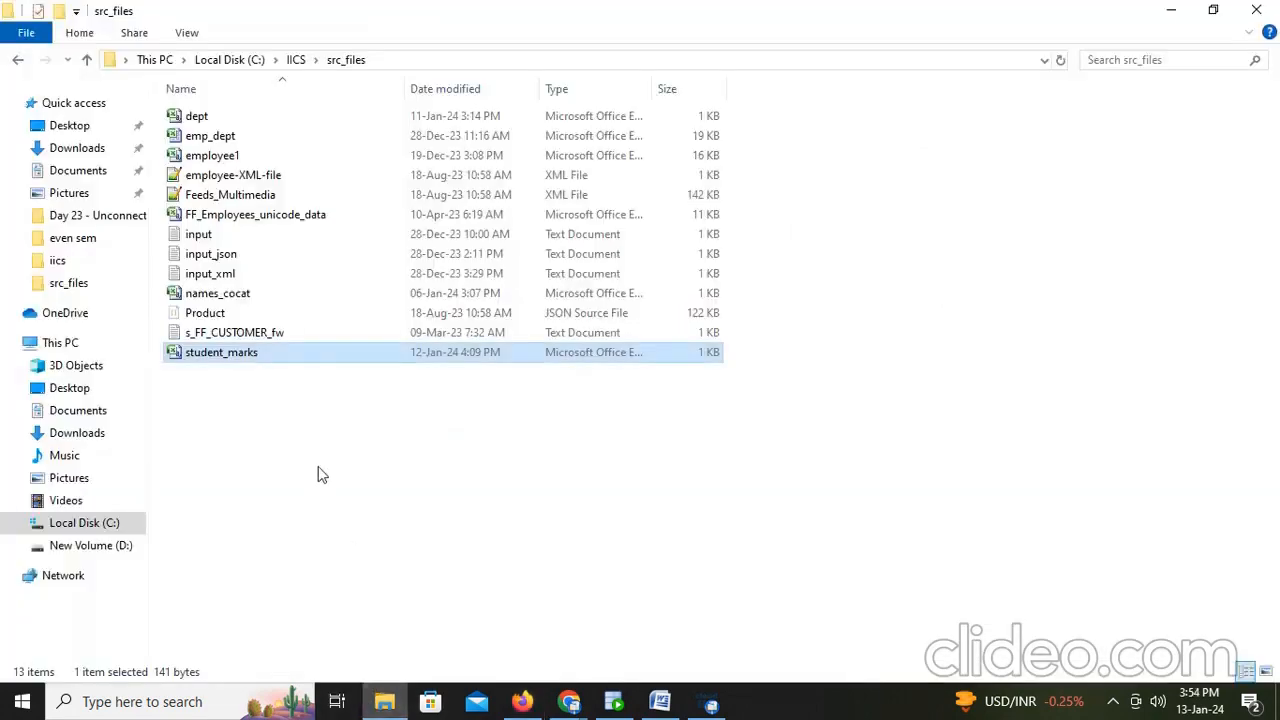
double_click(255, 356)
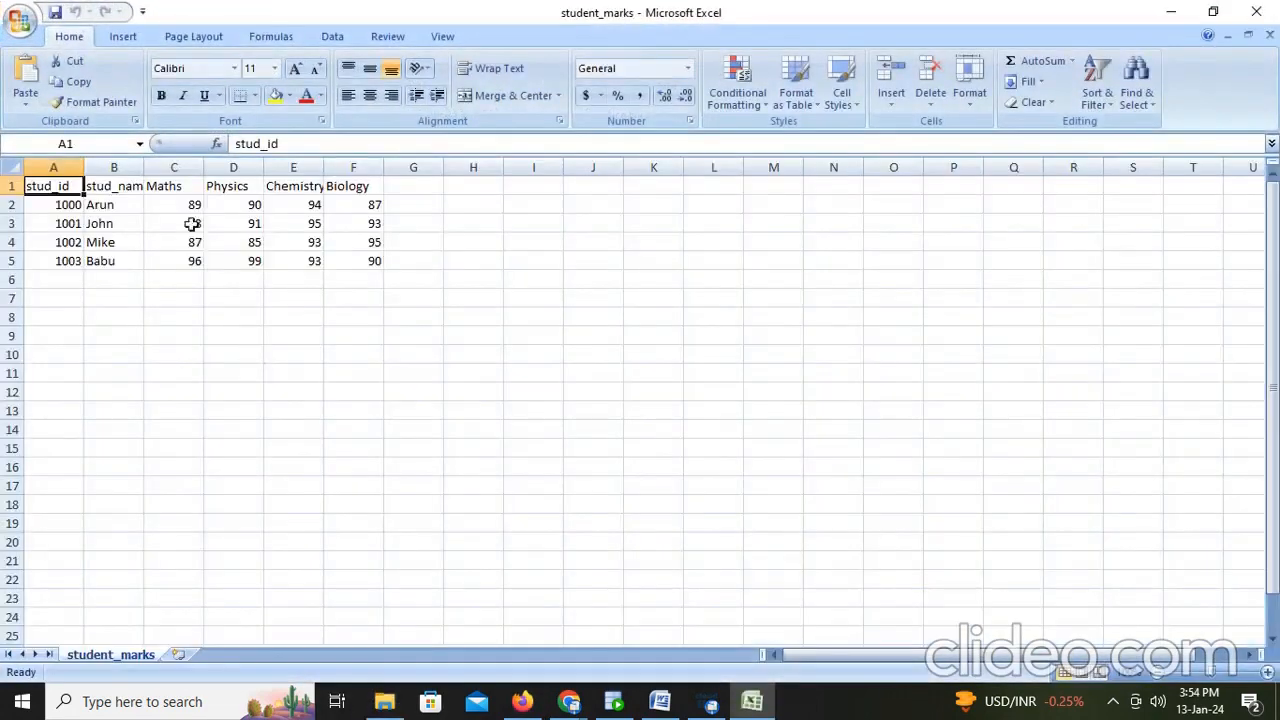
left_click(167, 189)
left_click(218, 186)
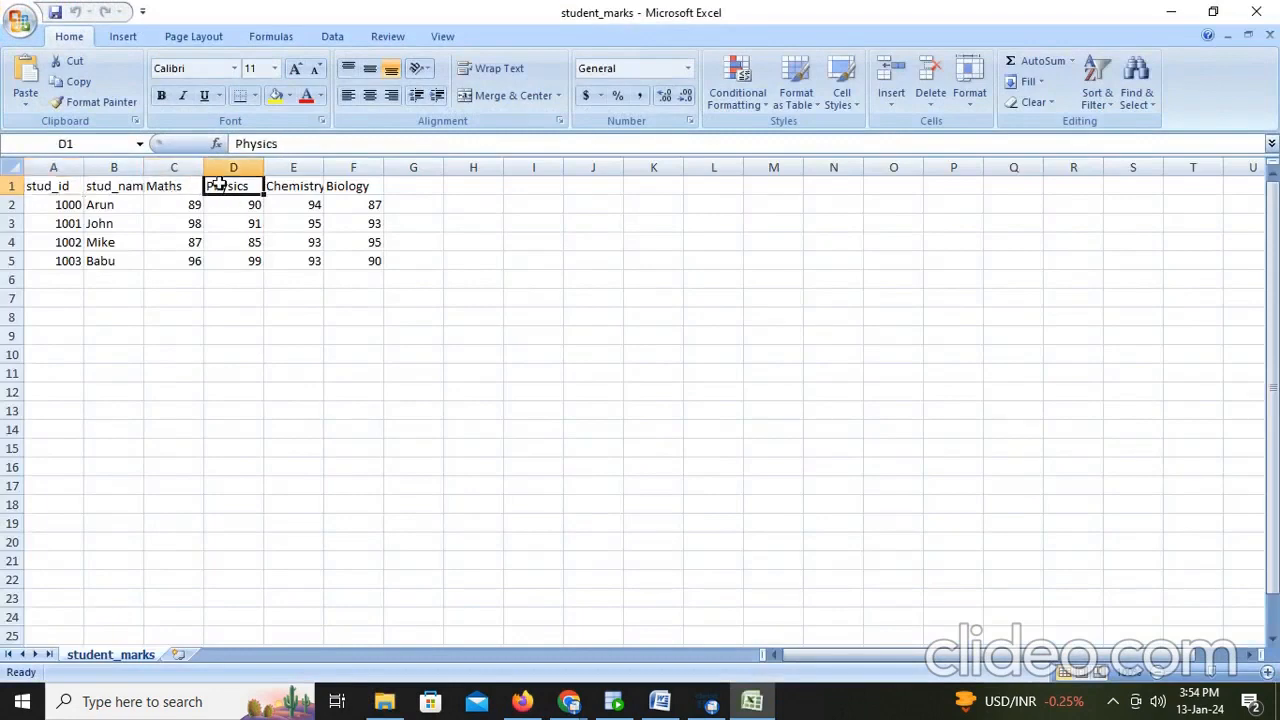
left_click(298, 186)
left_click(370, 188)
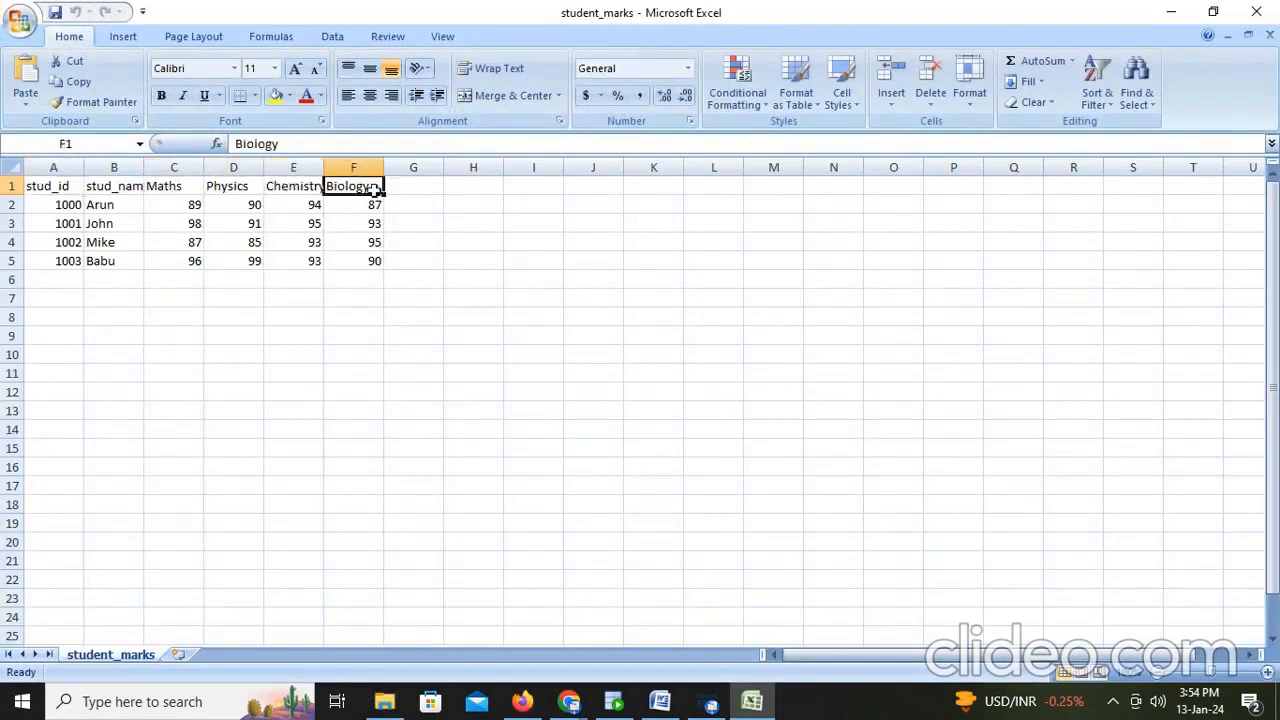
left_click(1256, 12)
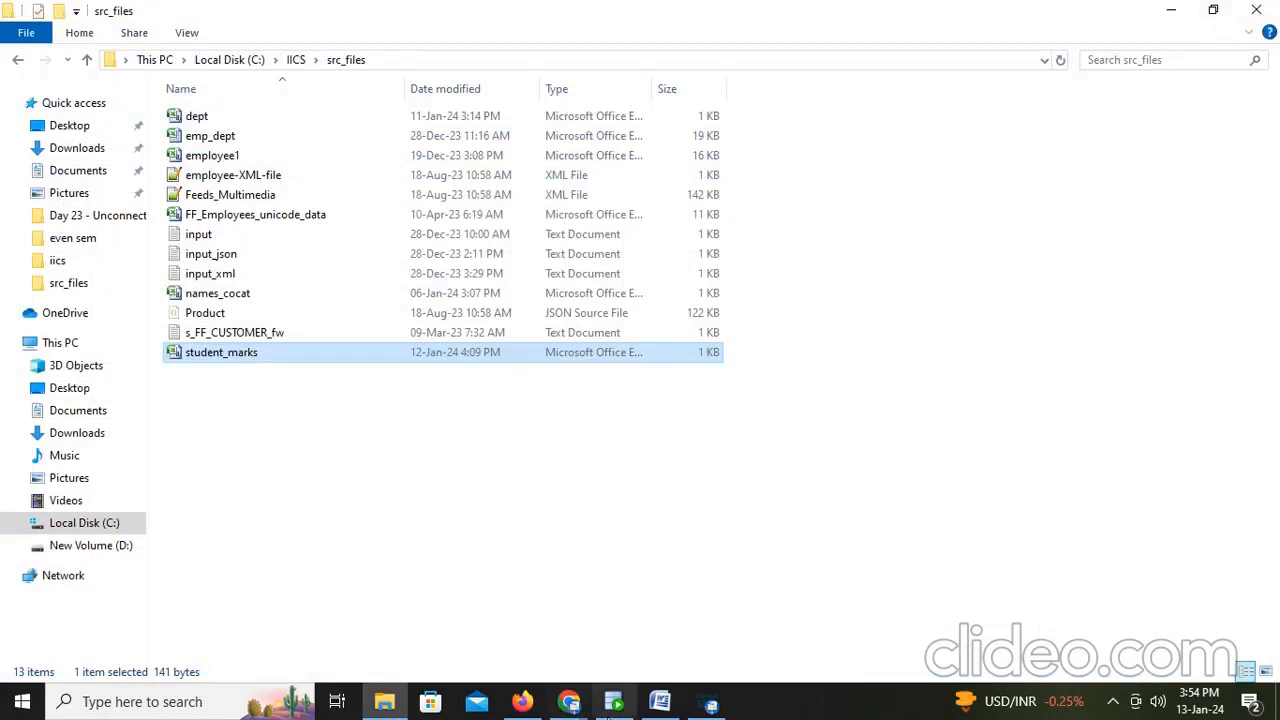
- Complete the expression as decode(GK_Marks,1,'Maths',2,'Physics',3,'Chemistry',4,'Biology'), validate it and apply
left_click(522, 701)
type(",1,")
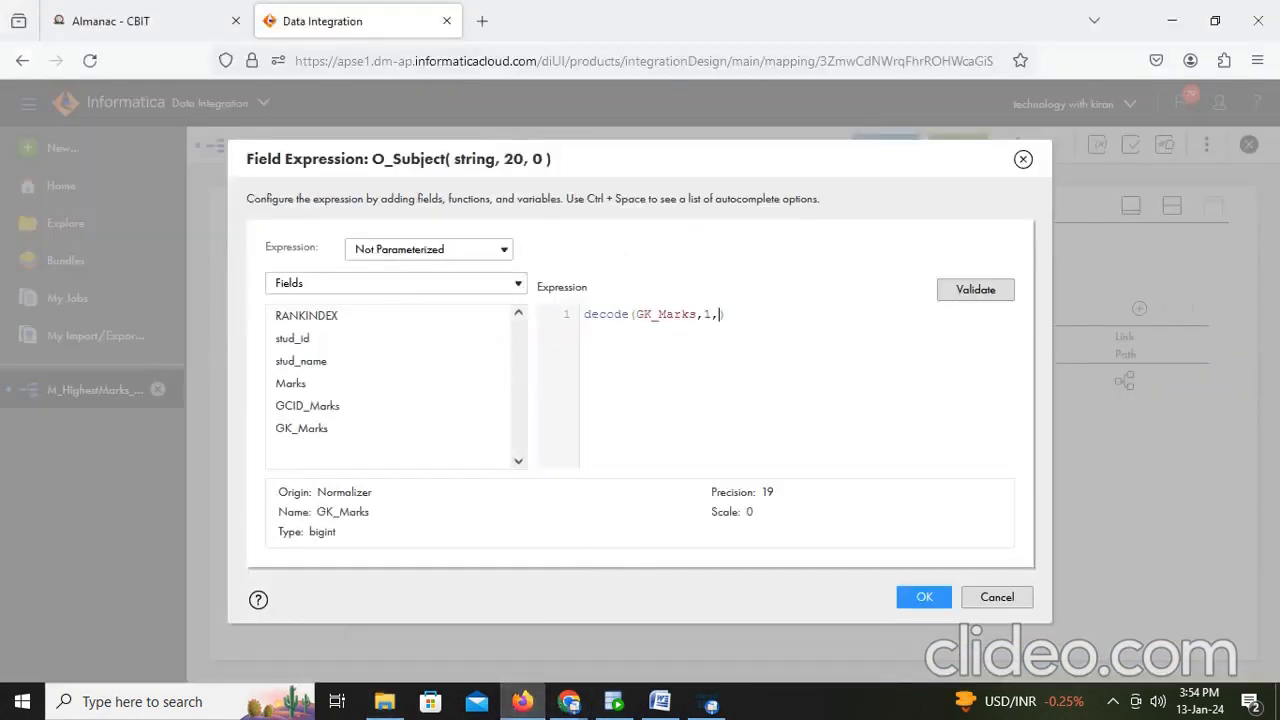
type("'Maths")
type("',2,'Phsy")
type("ics',3,'")
type("Chemistry")
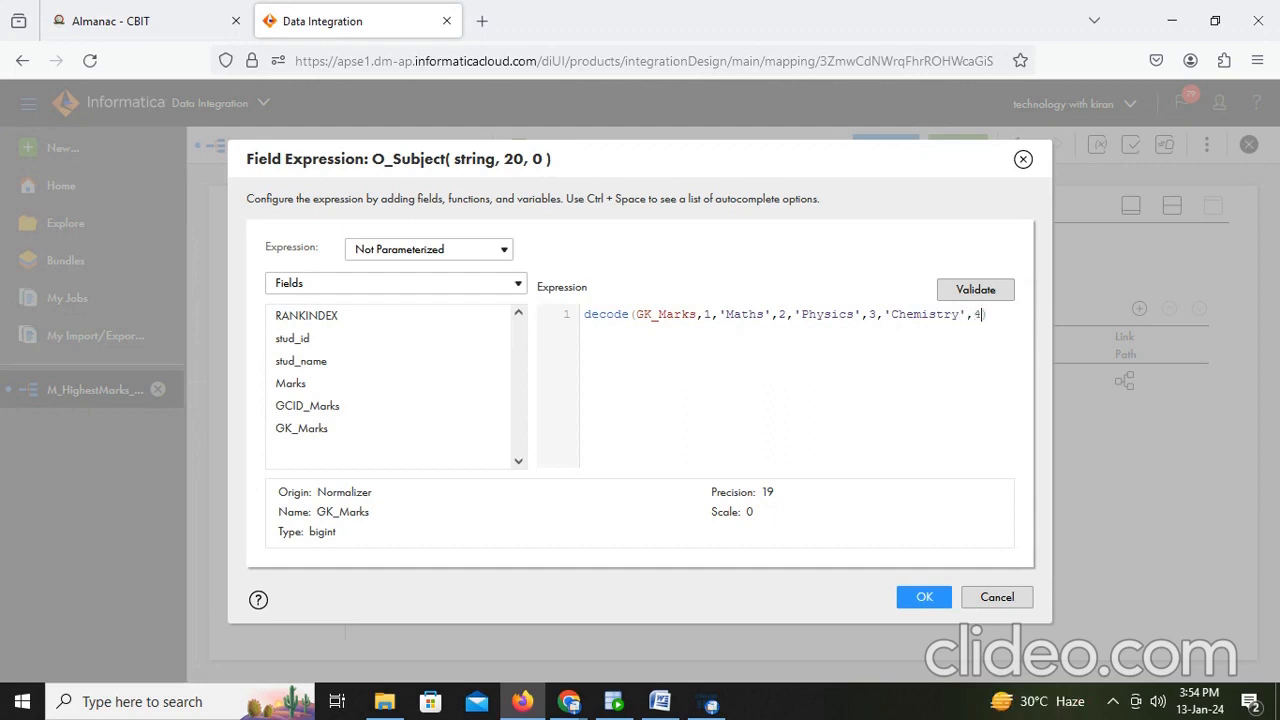
type(",4,'Biul")
left_click(970, 290)
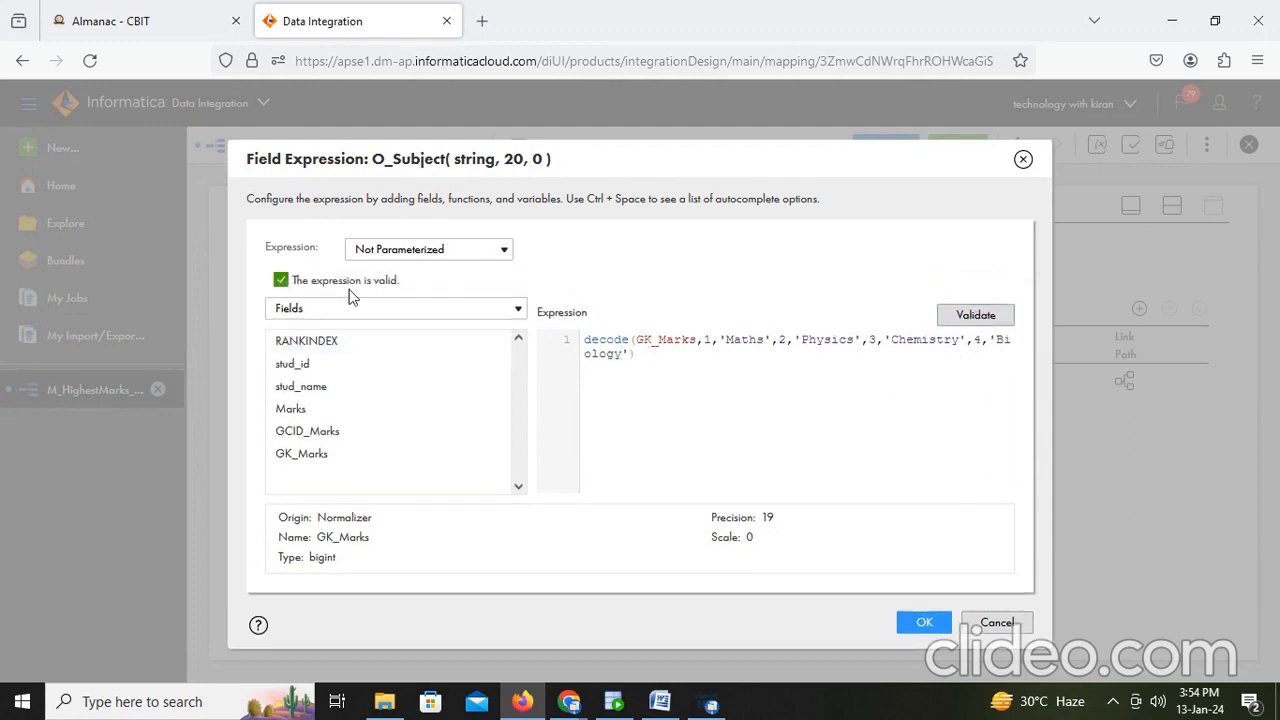
left_click(910, 621)
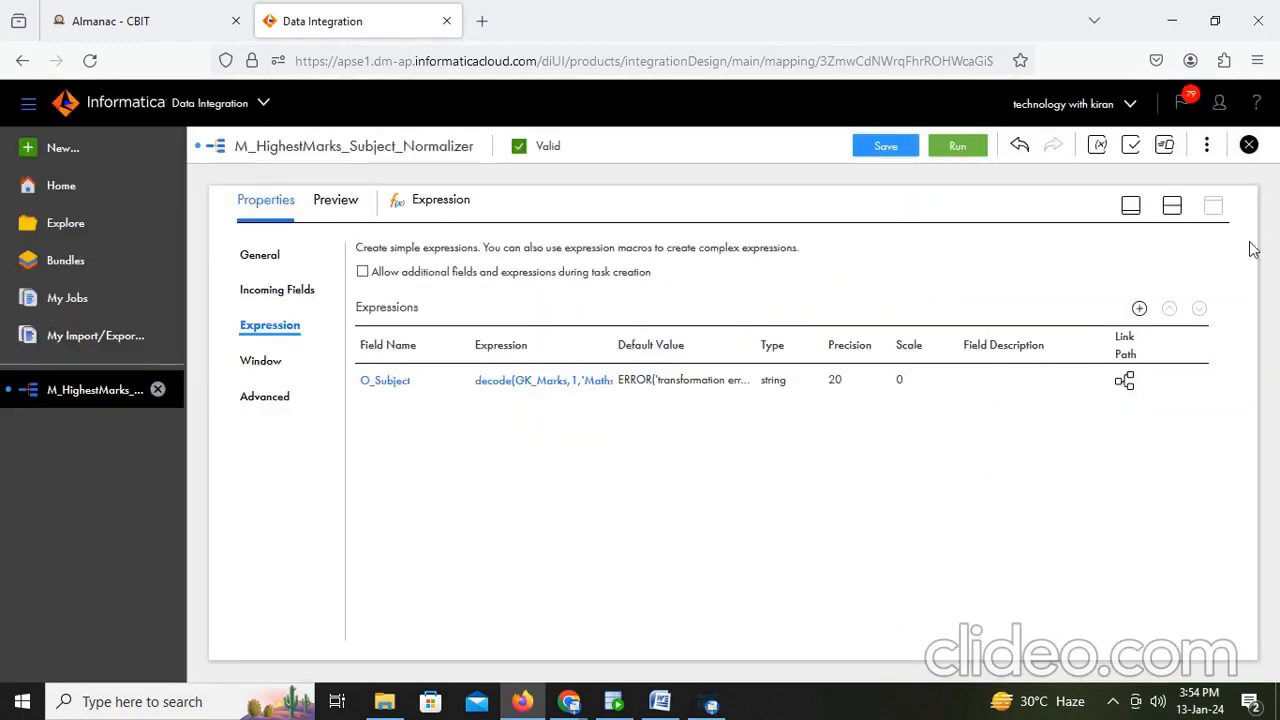
- Save the mapping and run it on the DESKTOP-VTL1F6J runtime environment
left_click(895, 146)
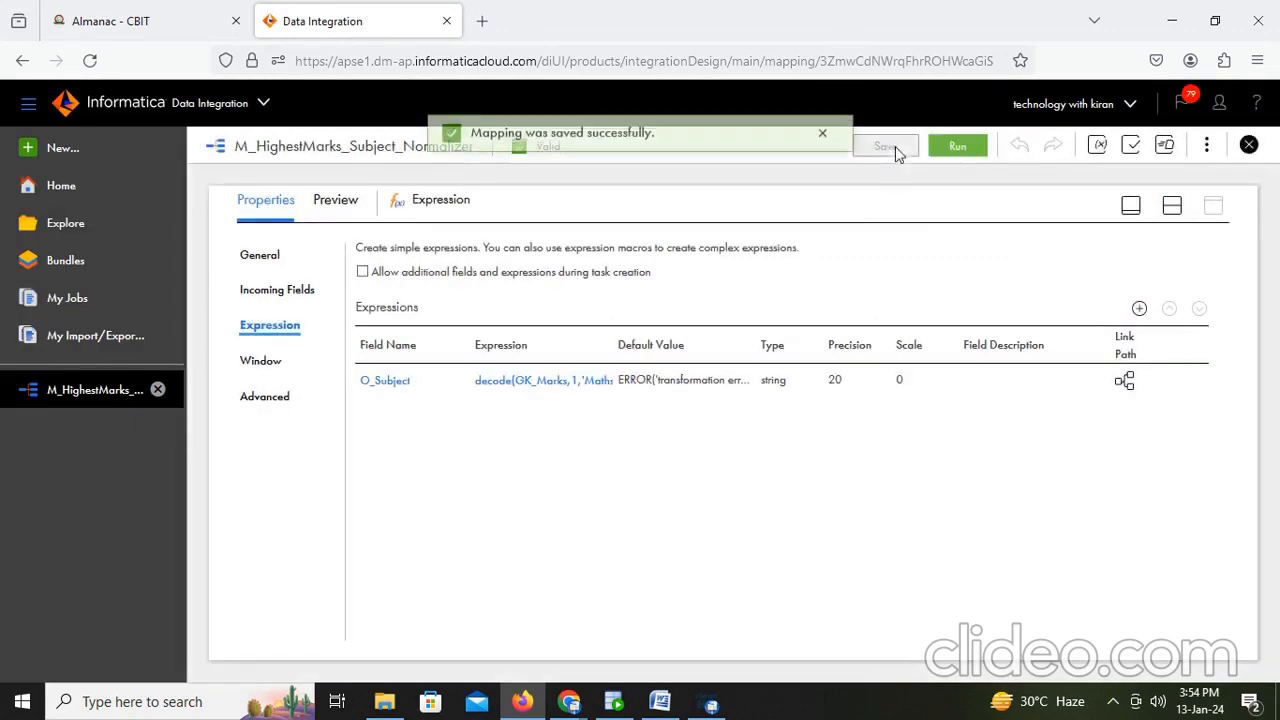
left_click(1172, 206)
left_click(960, 147)
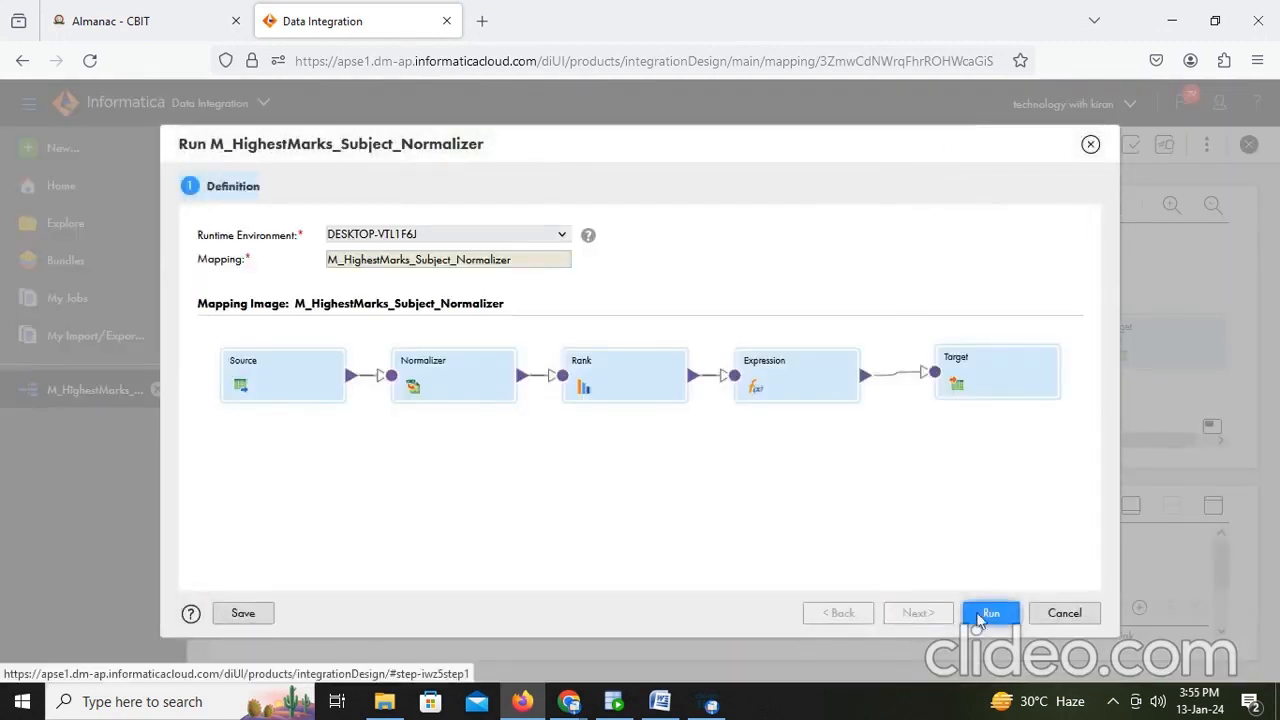
left_click(993, 612)
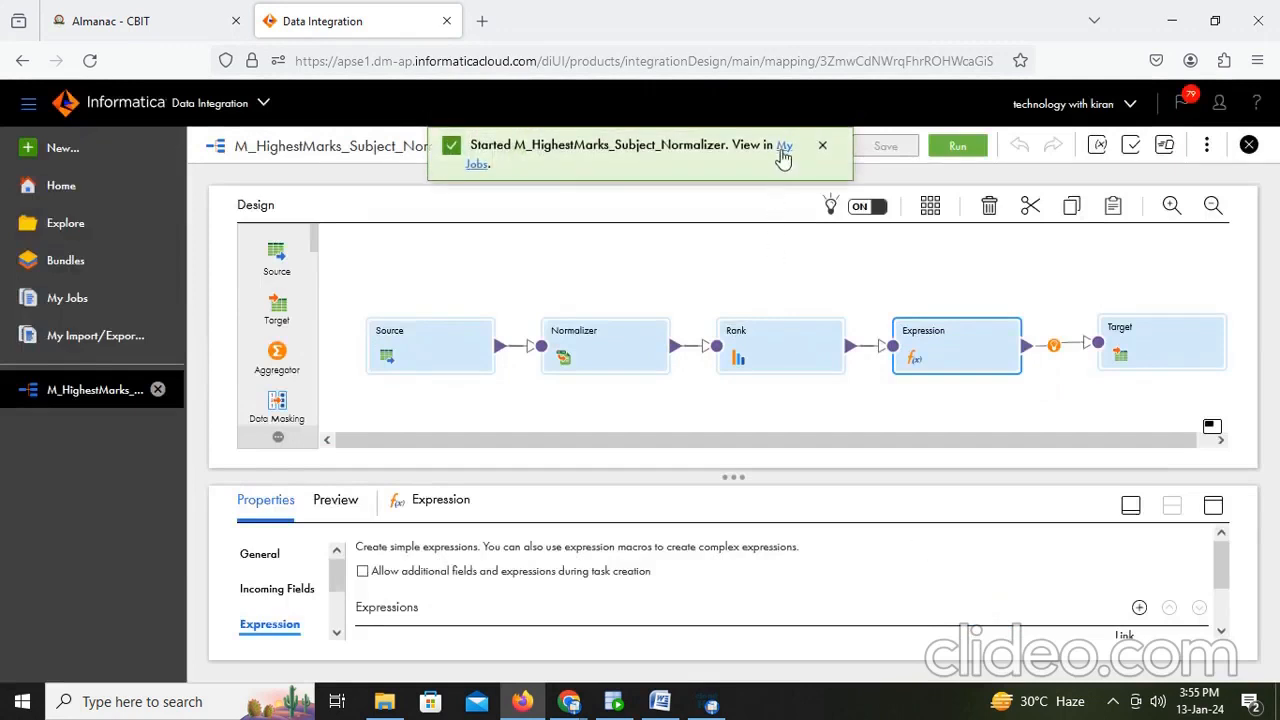
- Open the job monitor and refresh it until the latest mapping run finishes
left_click(784, 148)
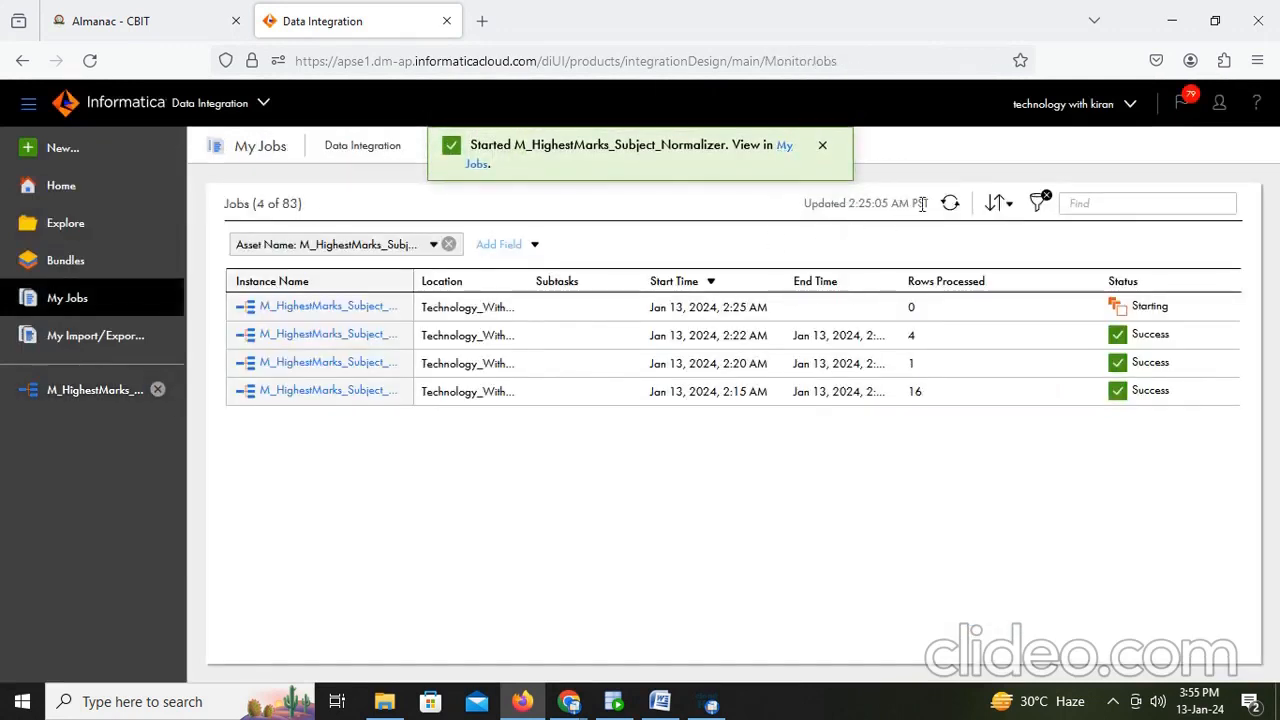
left_click(953, 206)
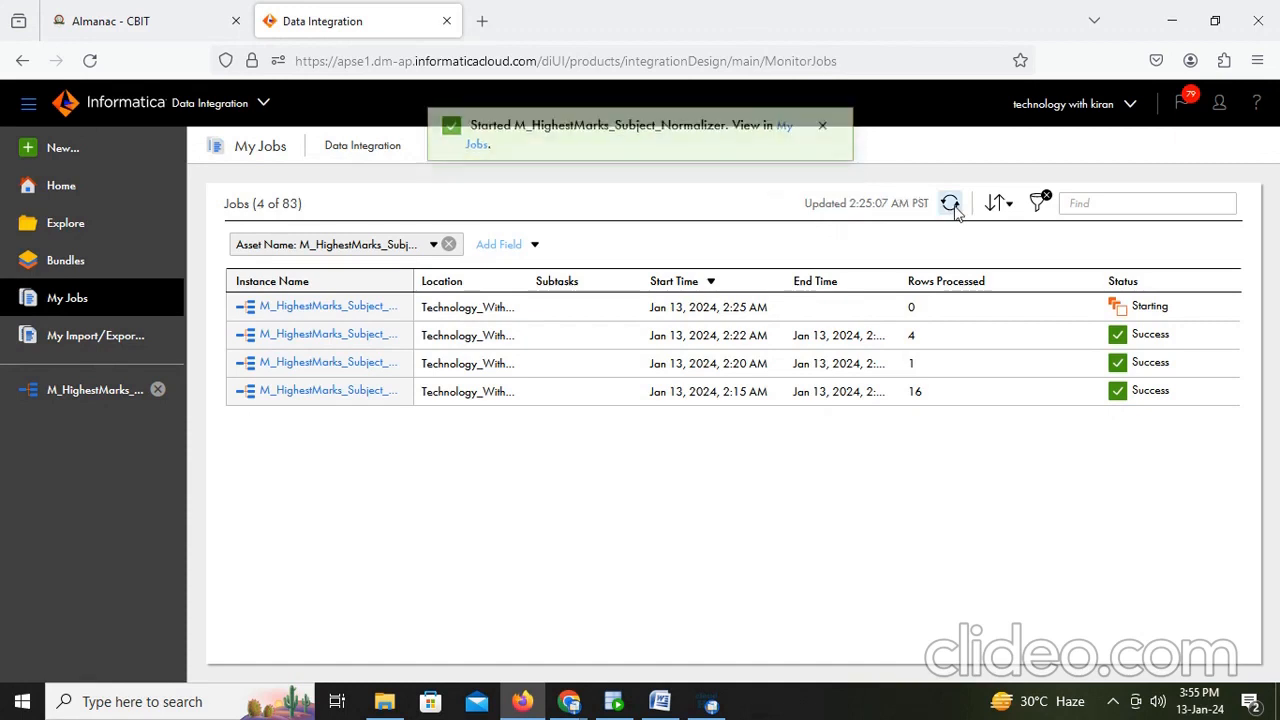
left_click(952, 206)
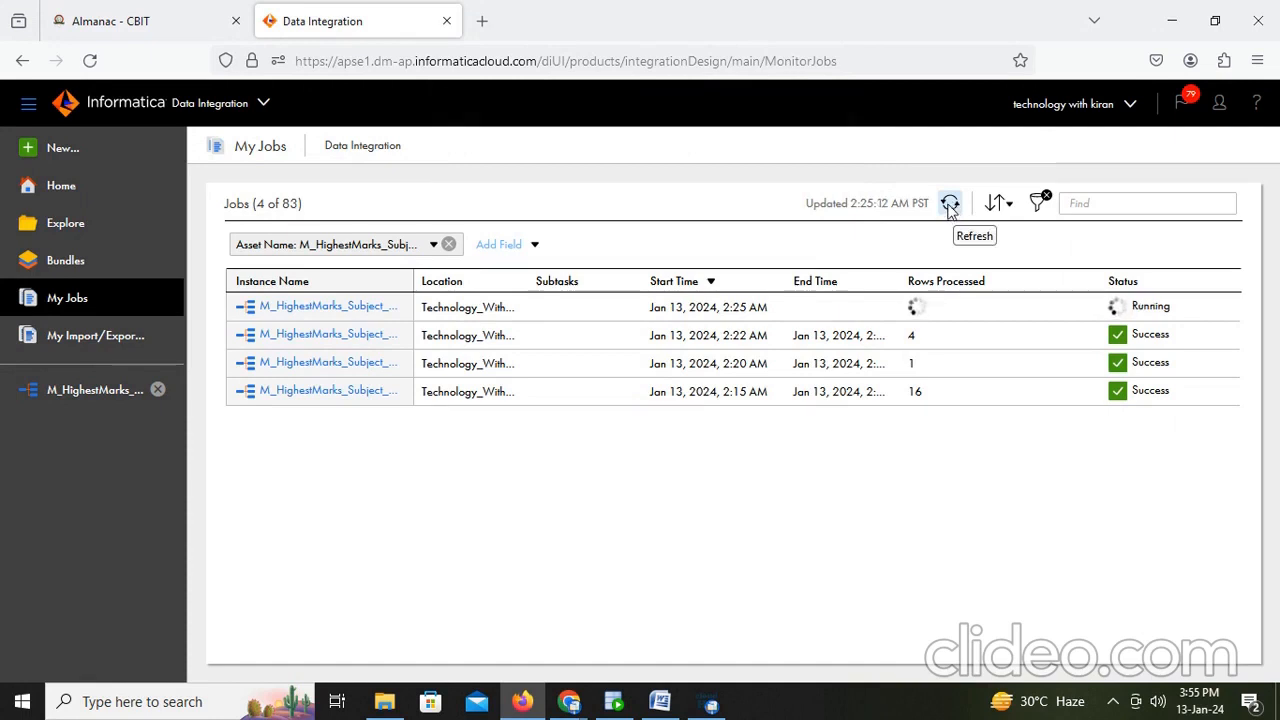
left_click(949, 206)
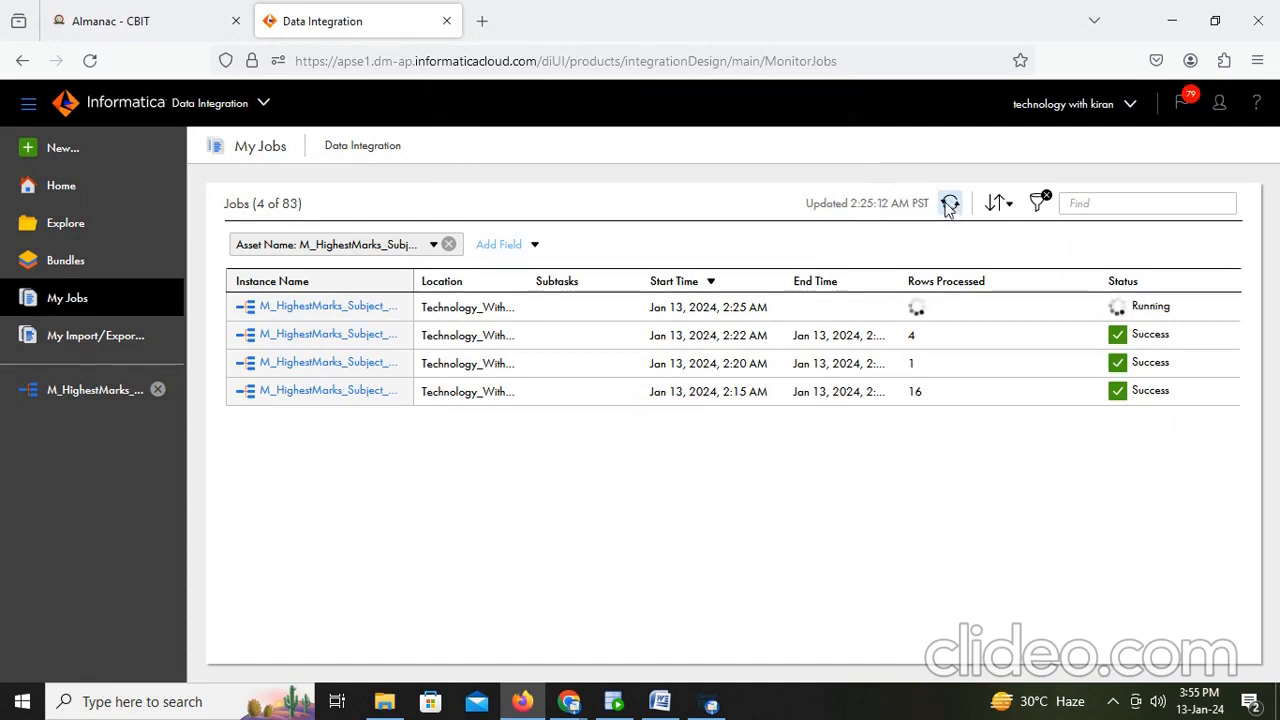
- Switch to SQL Developer and run select * from t_student_nrm_iics to check the loaded rows
left_click(613, 701)
left_click(507, 197)
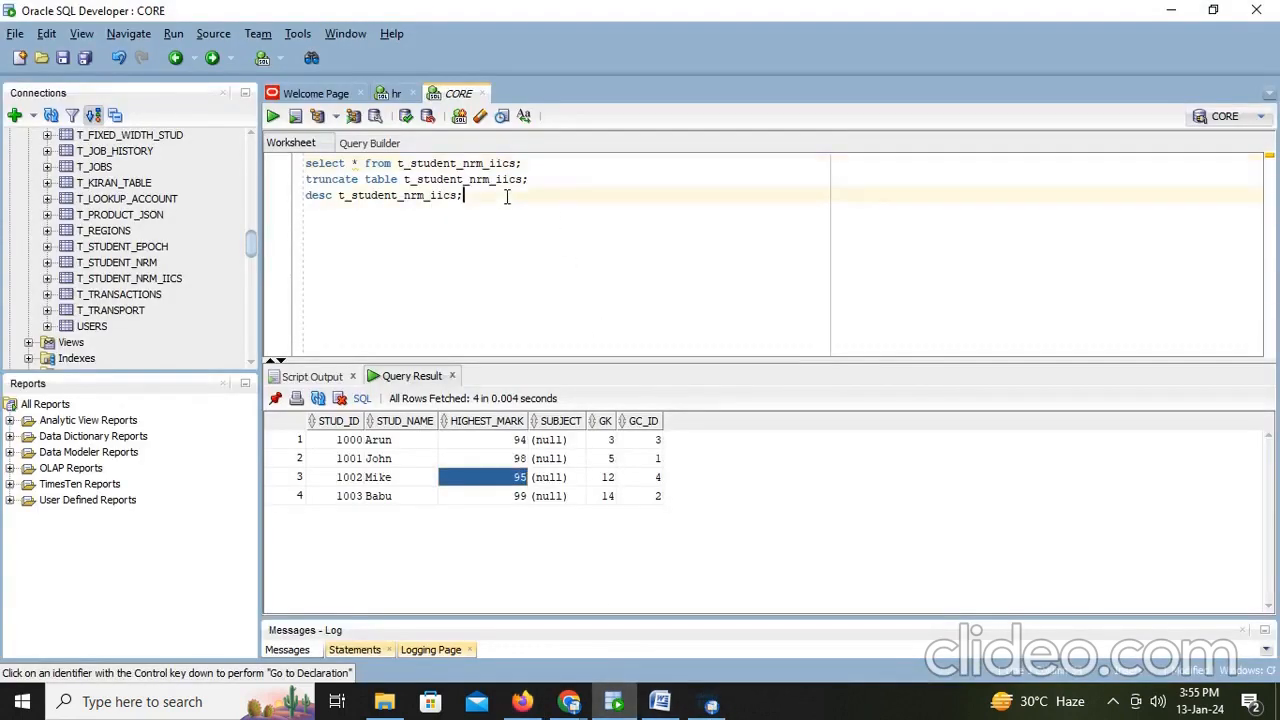
left_click(550, 166)
key("ctrl+Return")
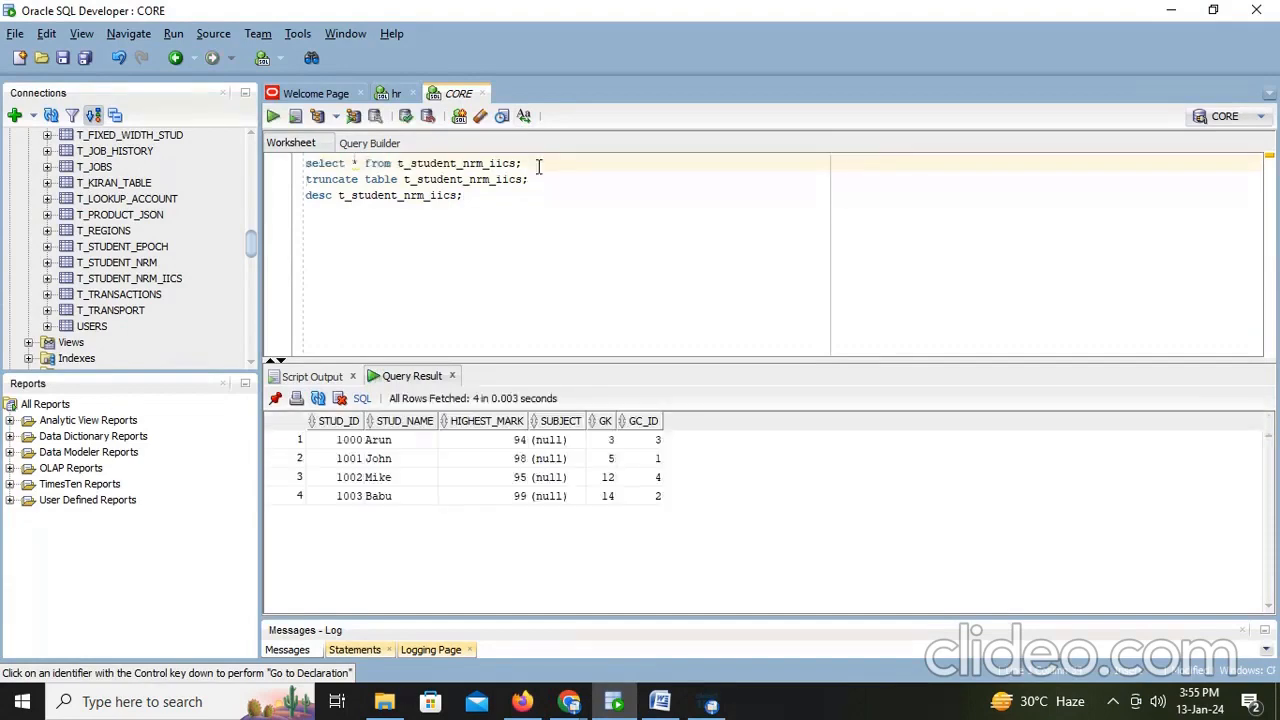
key("alt+Tab")
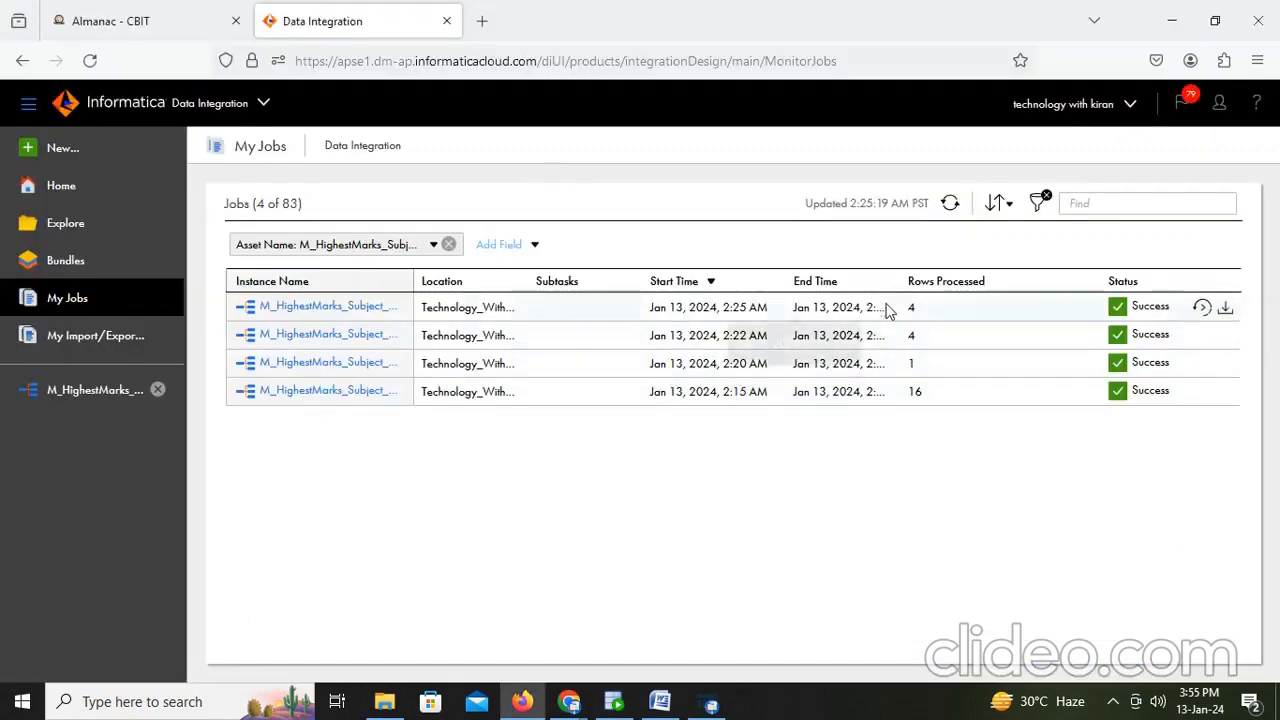
- In the Target's field mapping, map O_Subject to the SUBJECT field and save the mapping
left_click(91, 392)
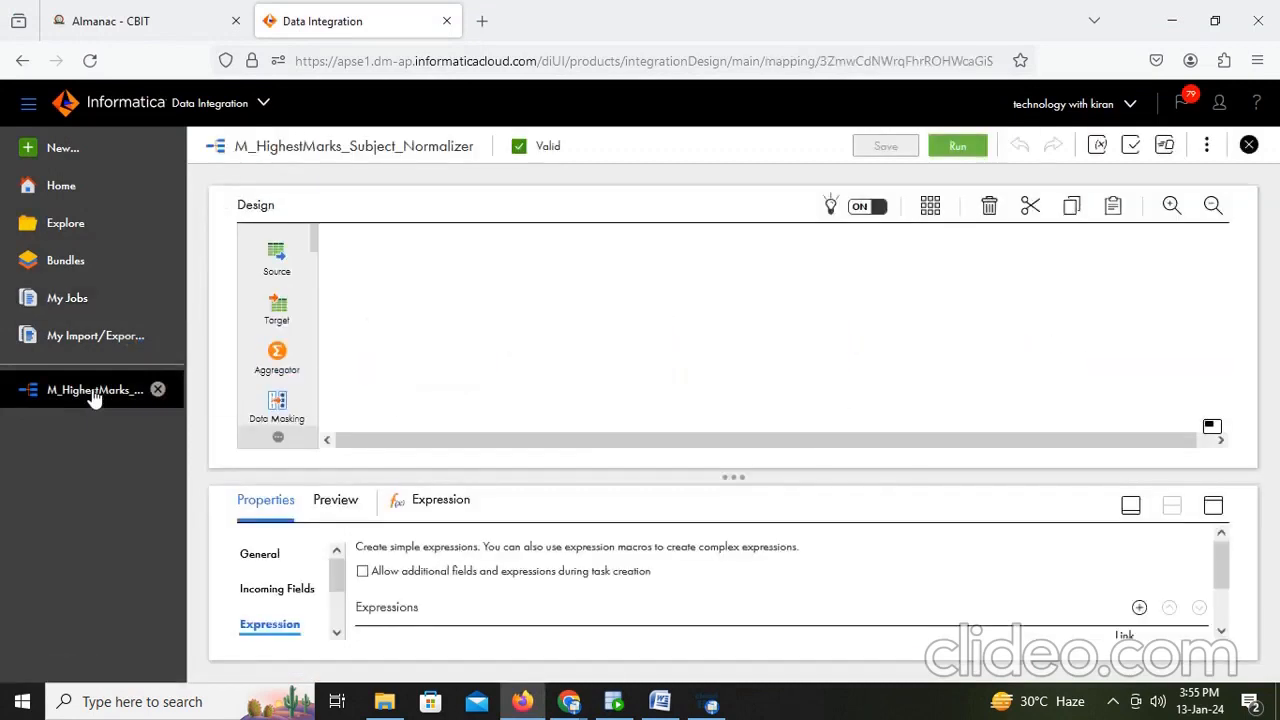
left_click(1130, 358)
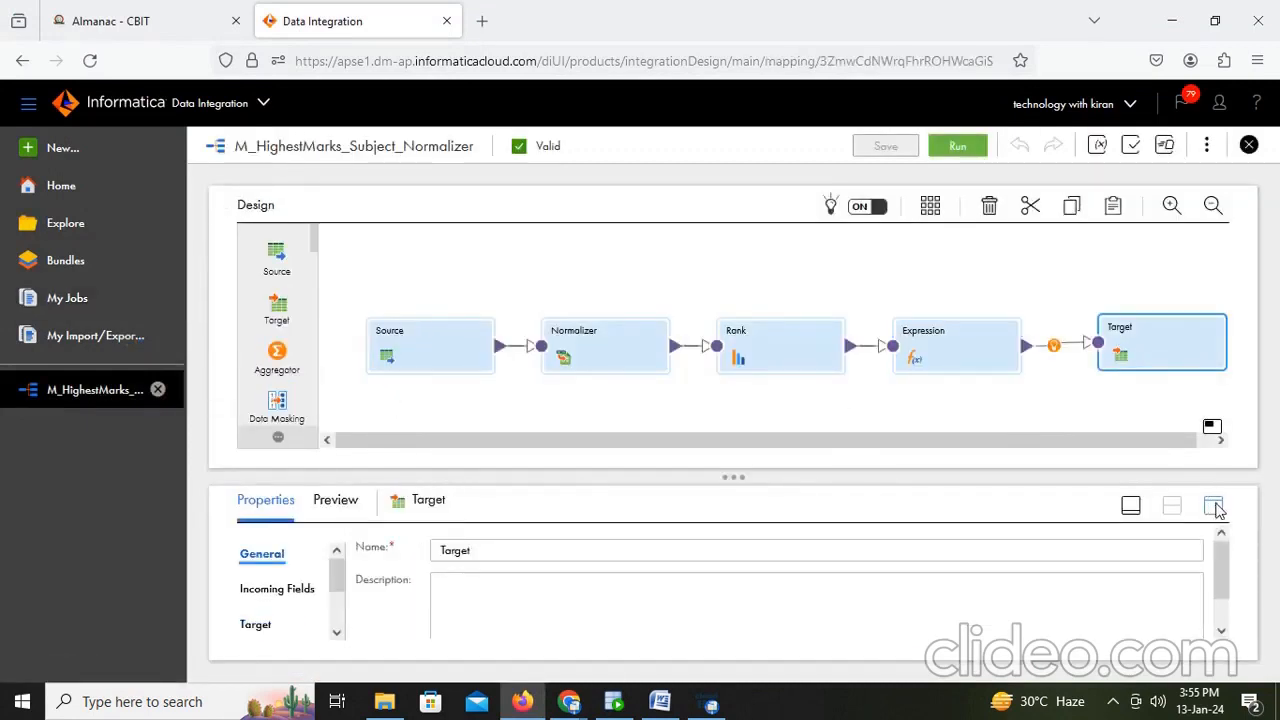
left_click(1213, 505)
left_click(272, 398)
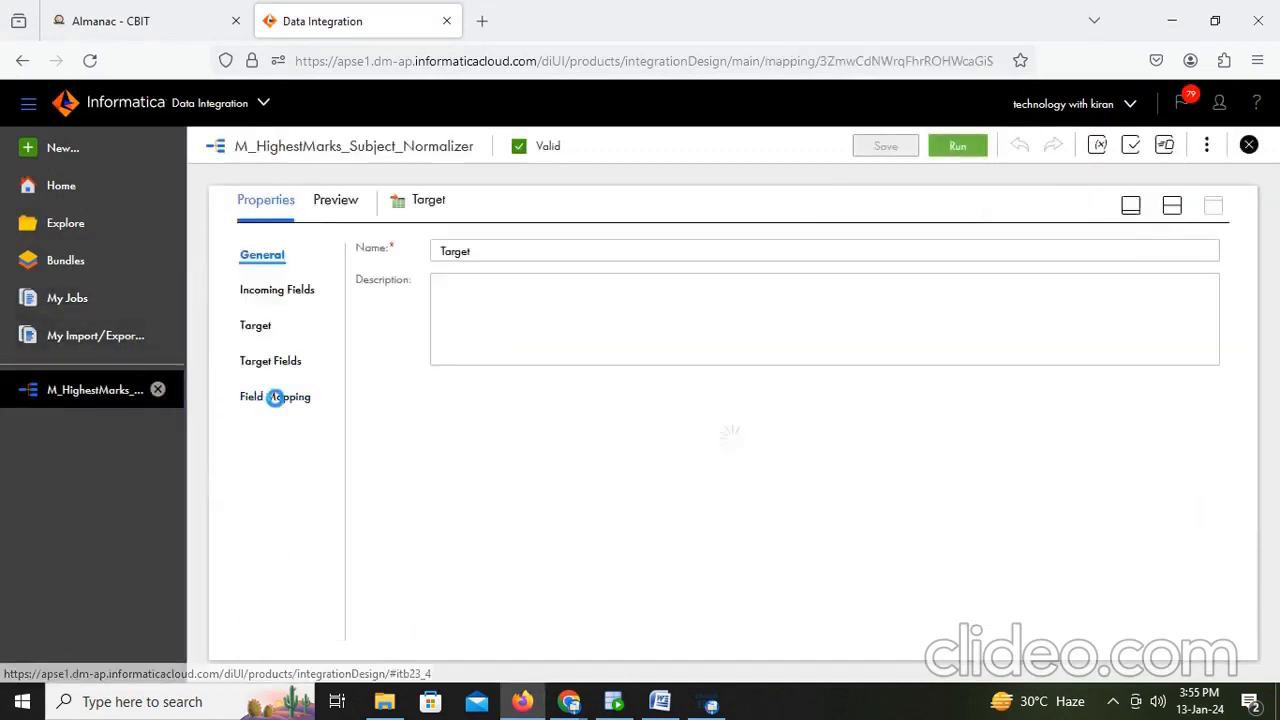
left_click_drag(460, 360, 906, 451)
left_click(884, 146)
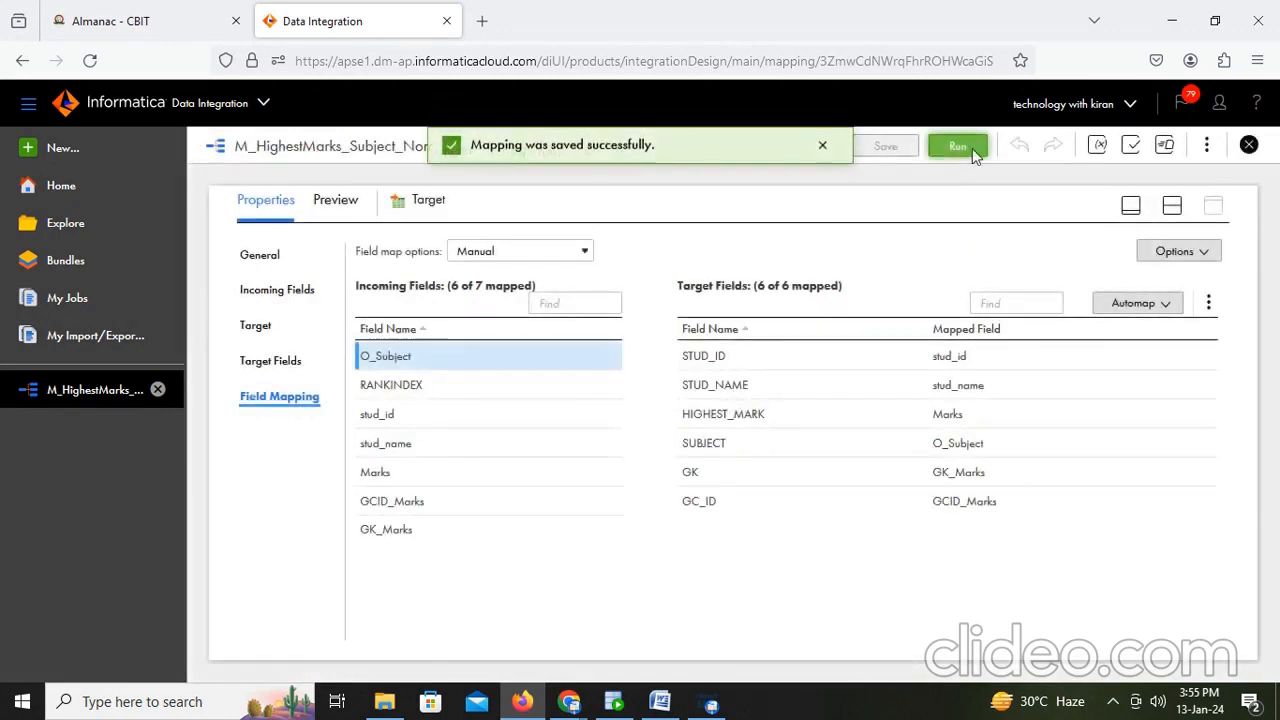
- Run the mapping again and refresh the job monitor until the new run completes
left_click(972, 150)
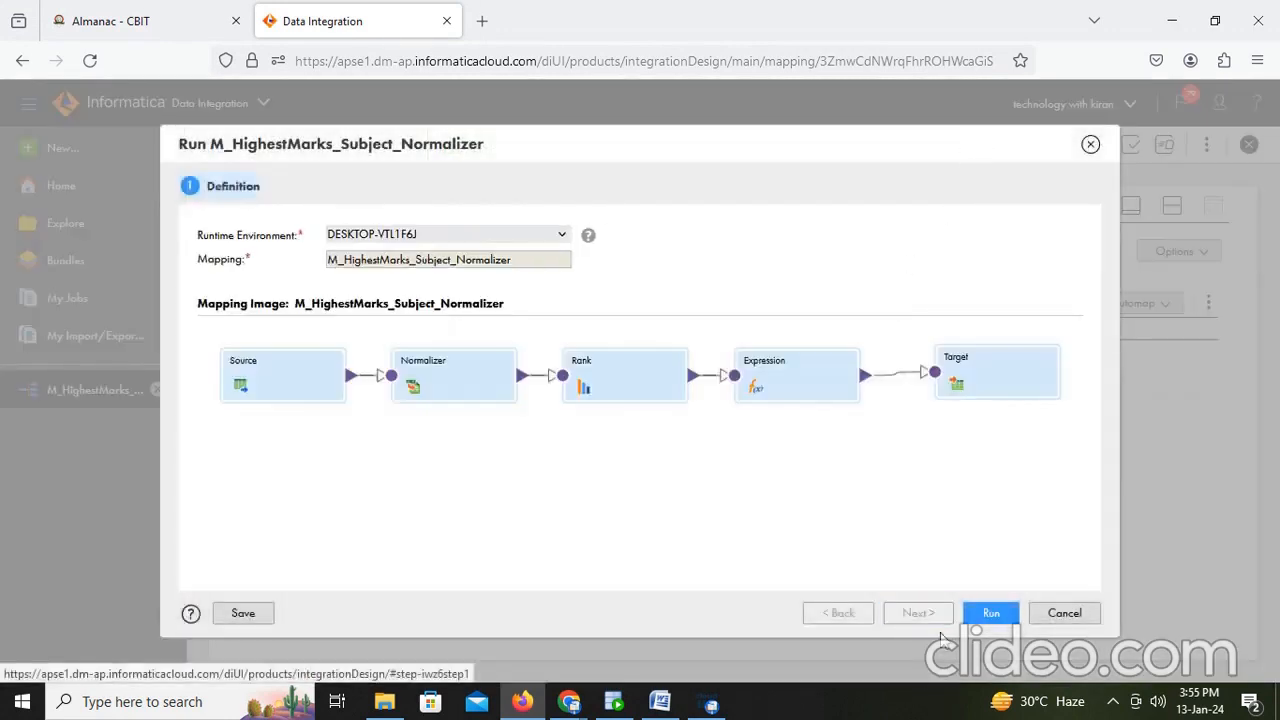
left_click(986, 614)
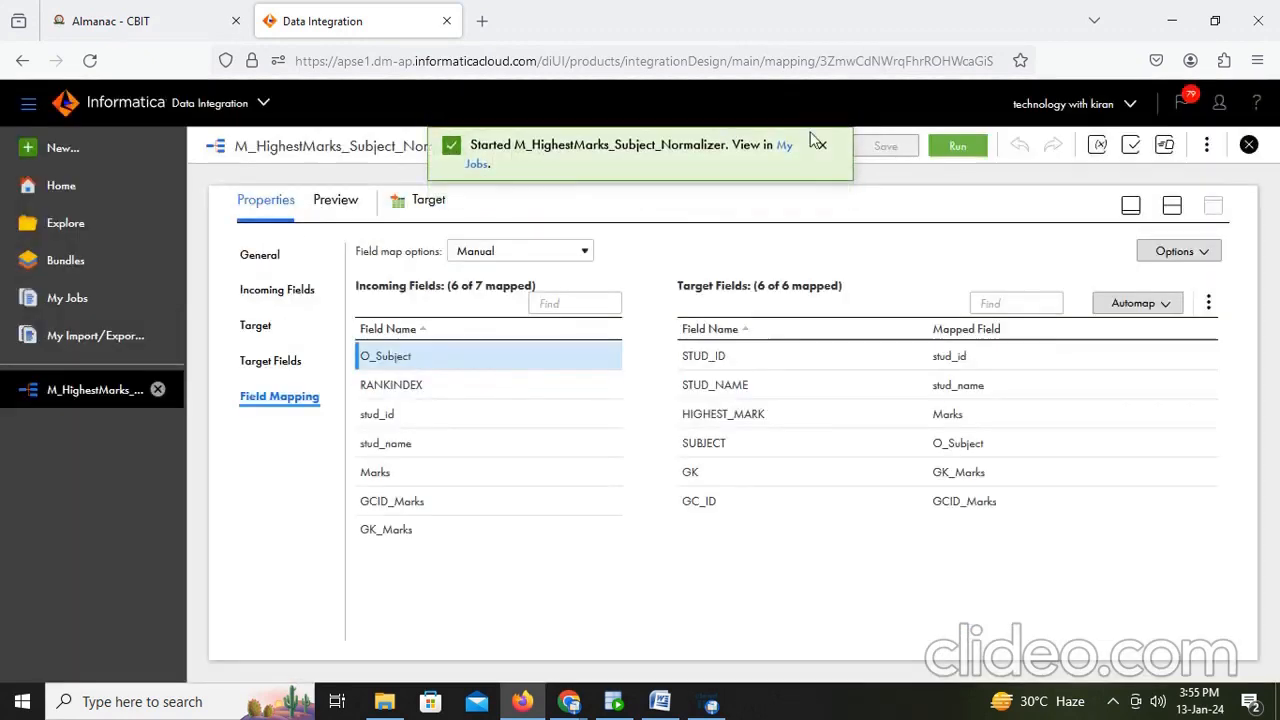
left_click(779, 147)
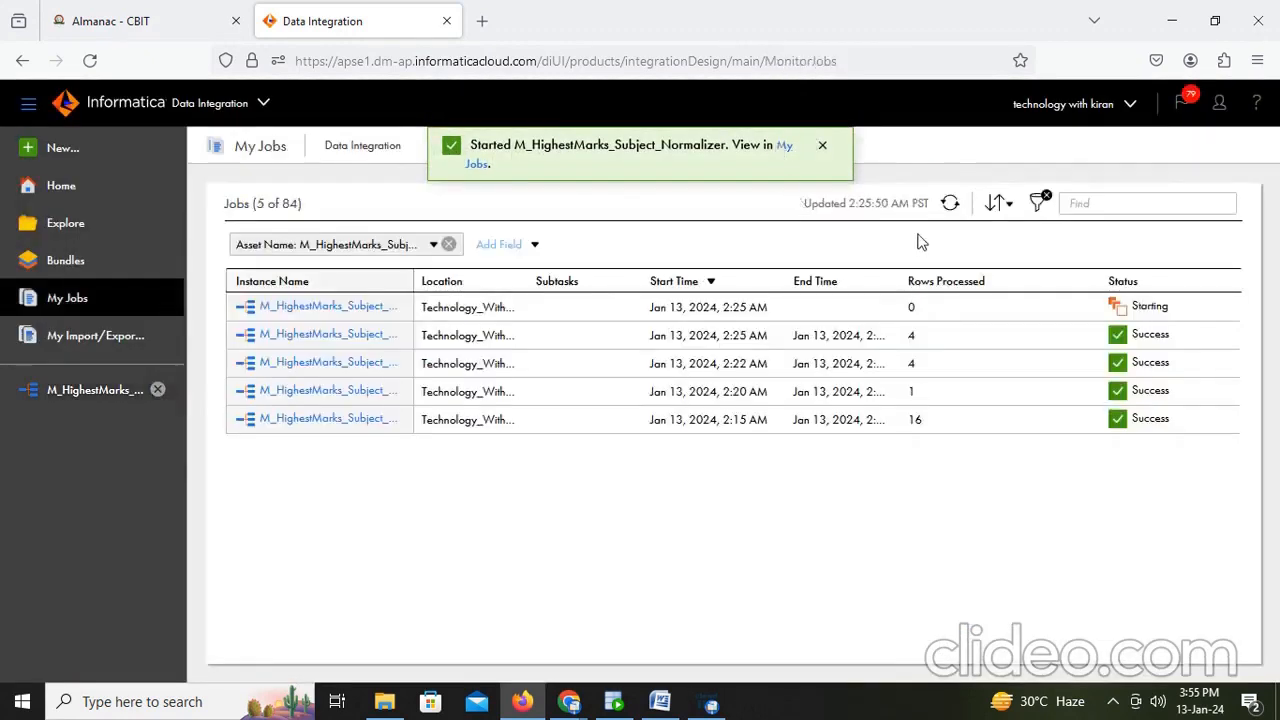
left_click(950, 205)
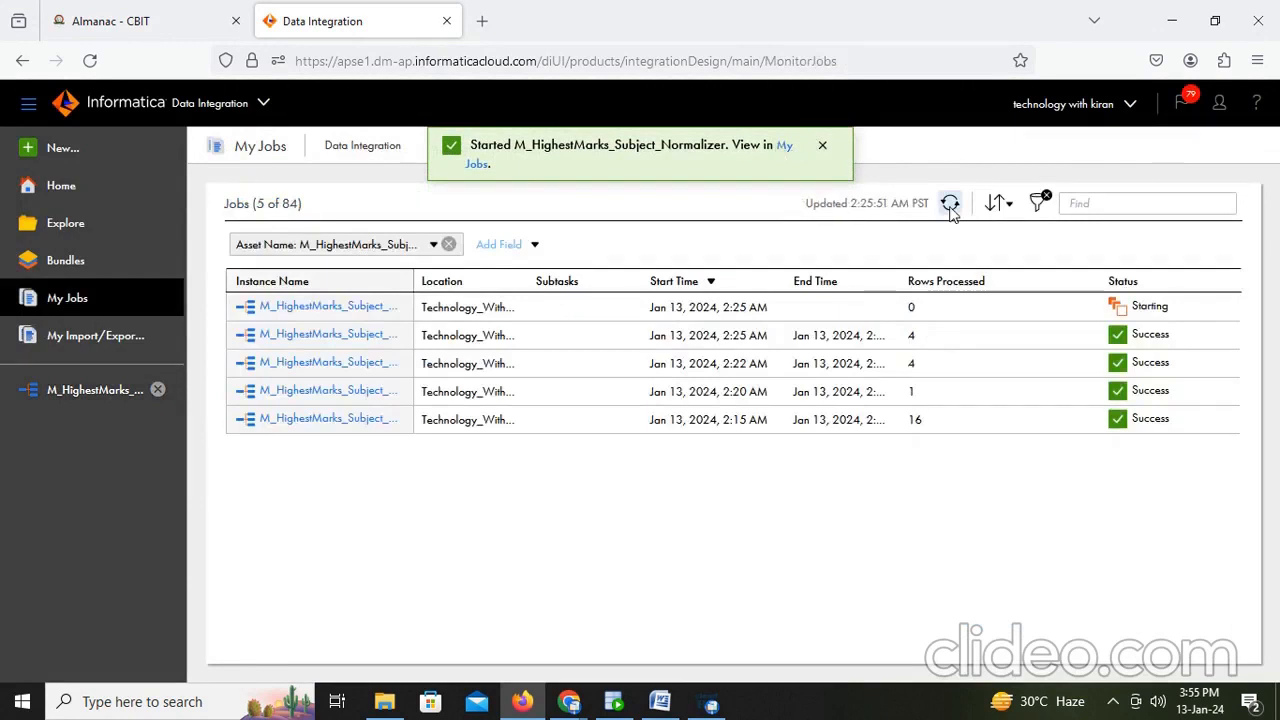
left_click(950, 205)
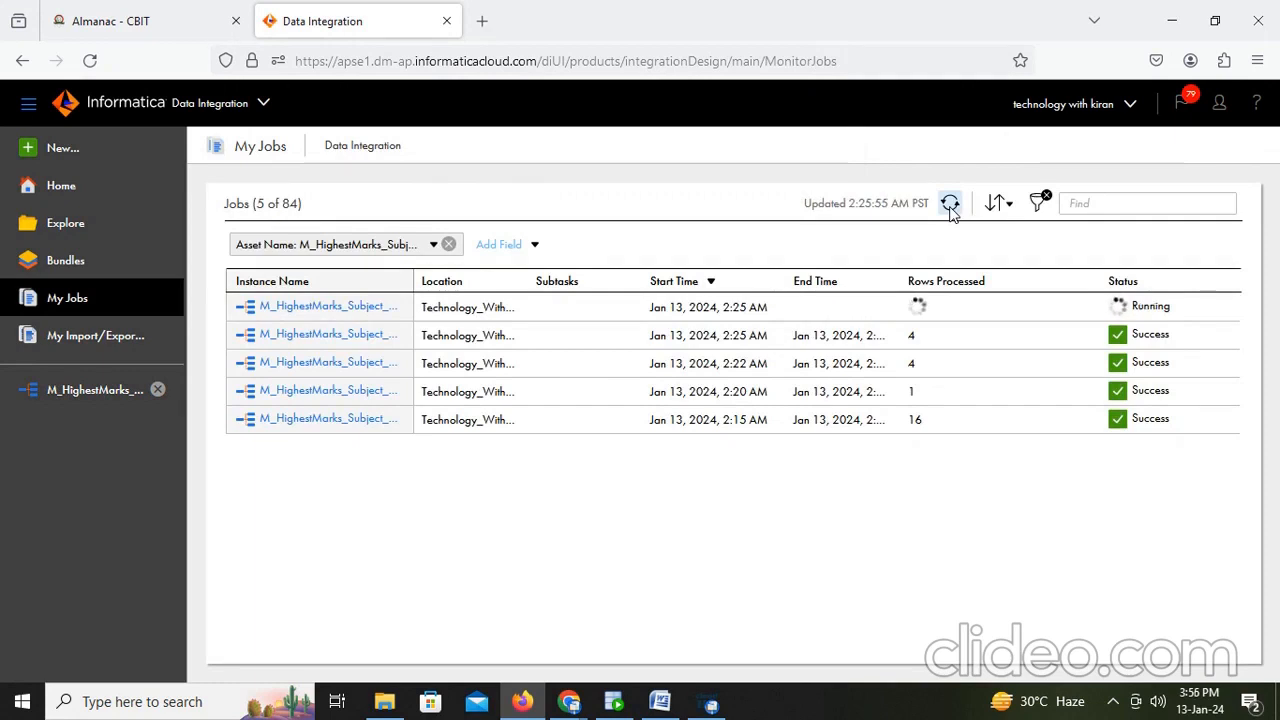
left_click(950, 205)
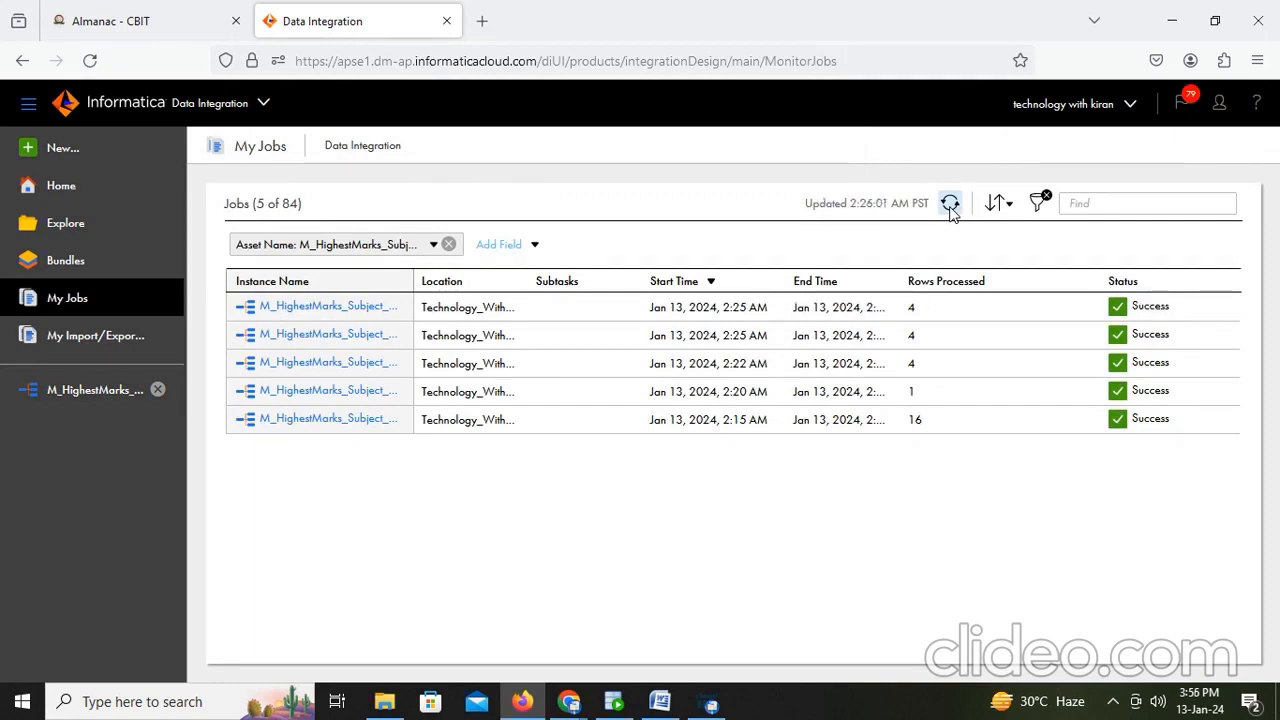
- Switch to SQL Developer, rerun the query on t_student_nrm_iics and examine the SUBJECT and GC_ID values
left_click(614, 702)
key("ctrl+Return")
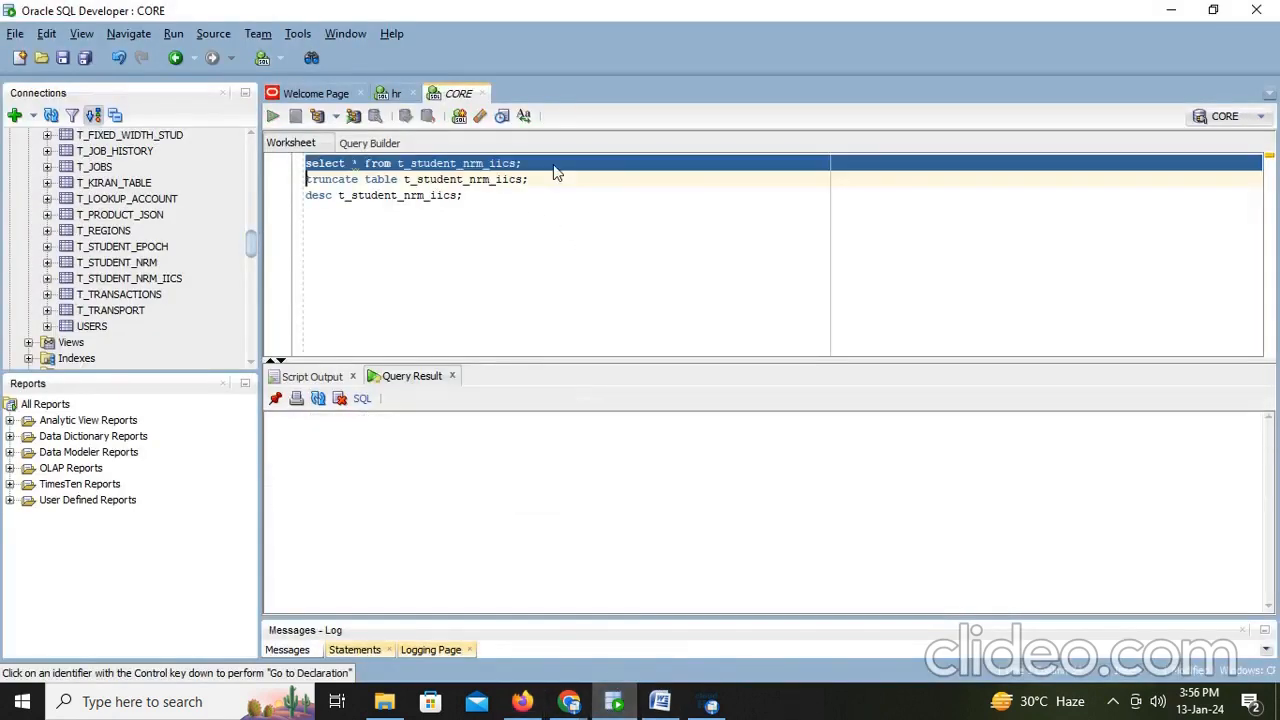
left_click(552, 464)
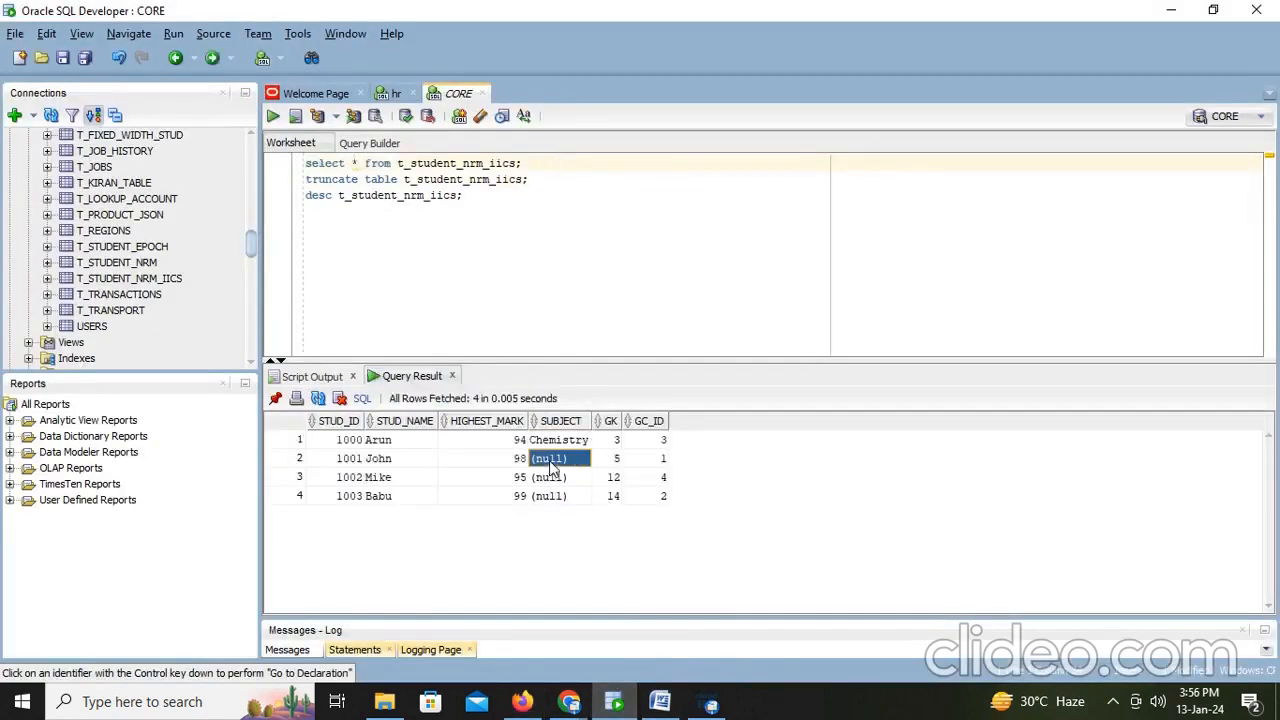
left_click(552, 480)
left_click(555, 500)
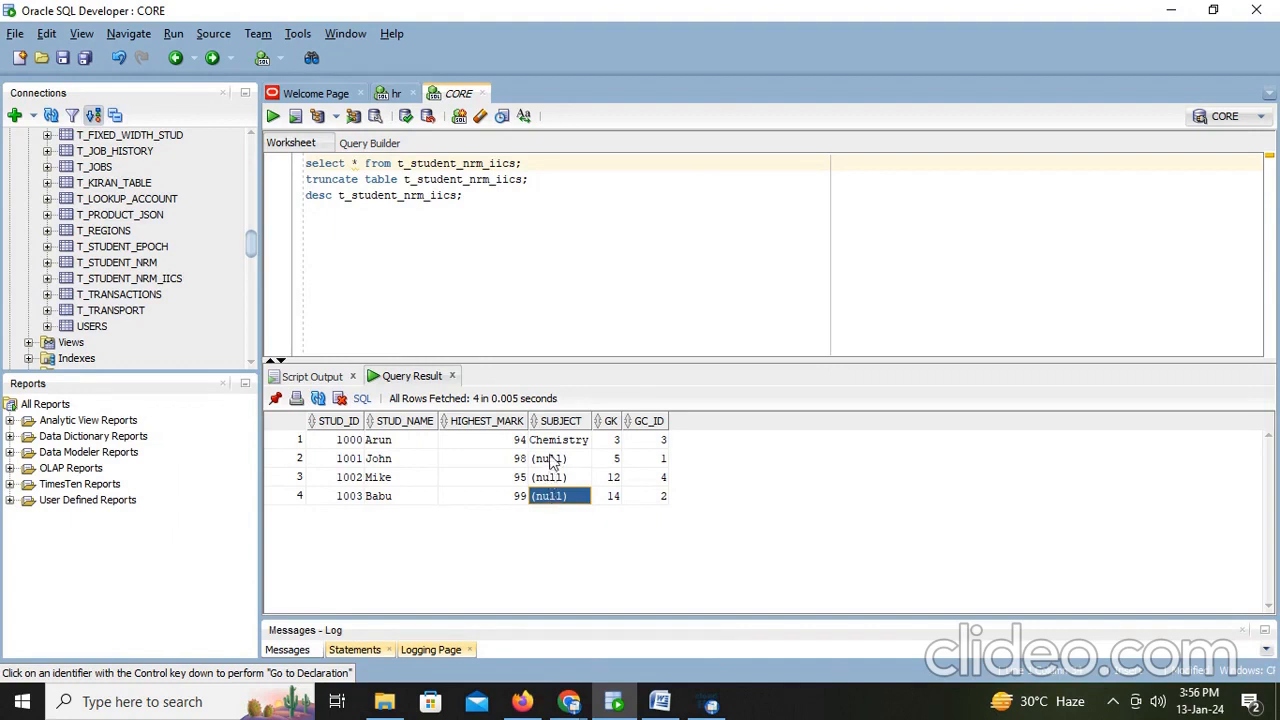
left_click(550, 462)
left_click(663, 463)
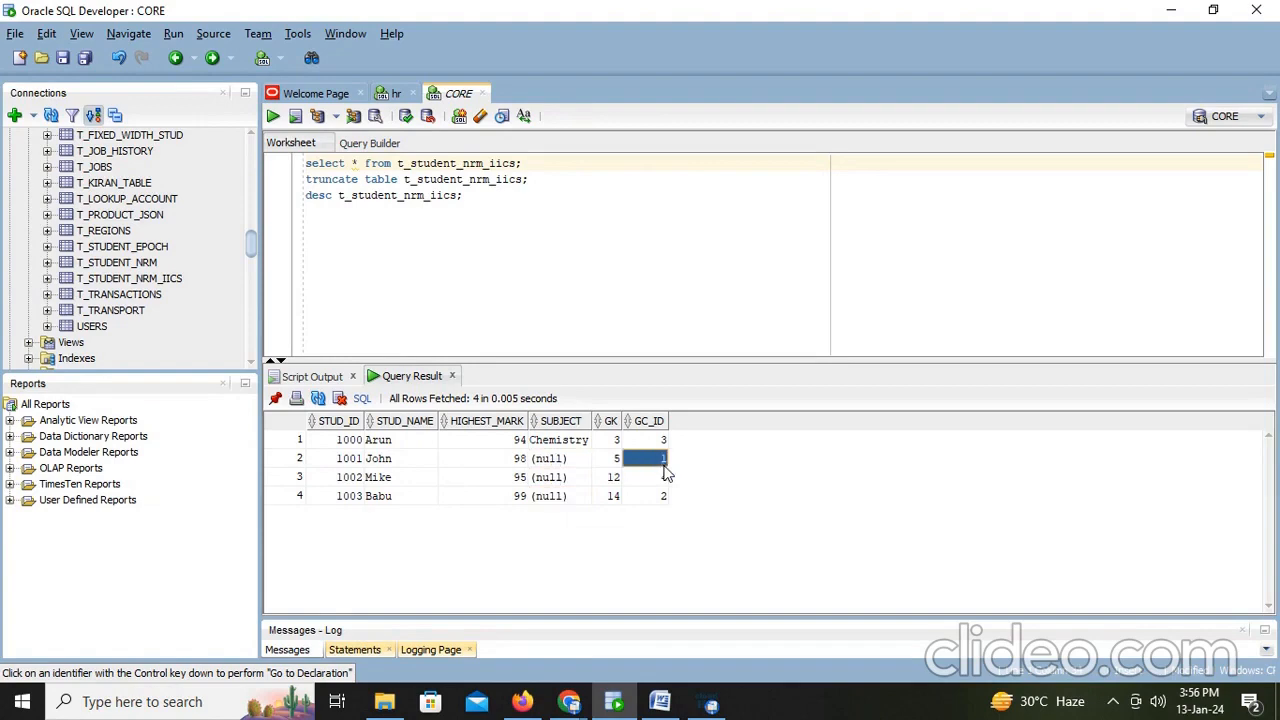
key("alt+Tab")
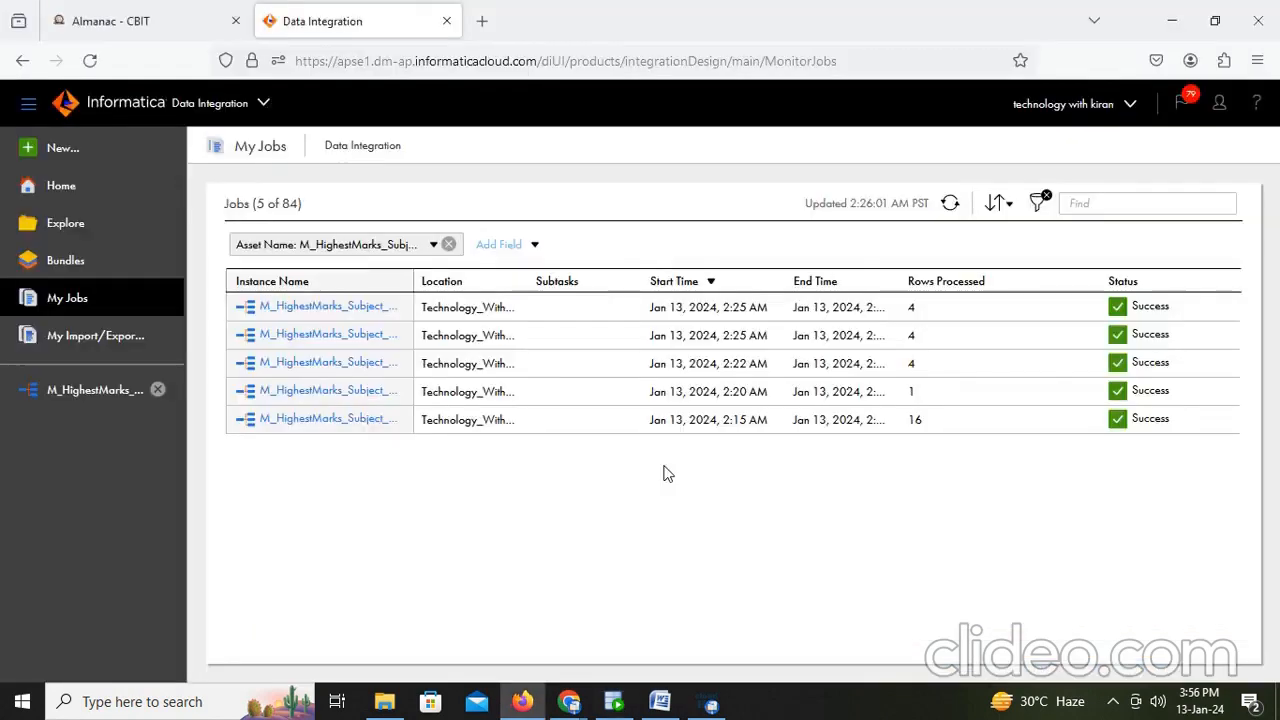
- Inspect the latest job's run details and the Rank transformation's rank and group-by settings
left_click(347, 316)
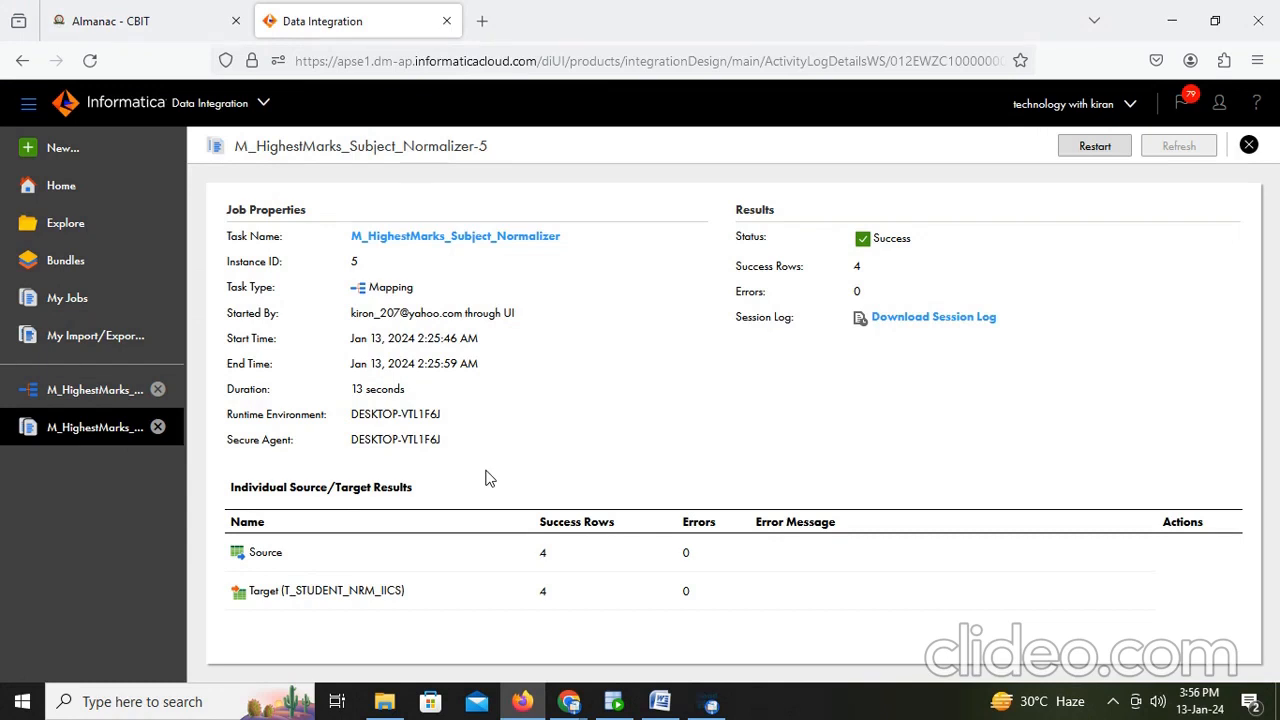
left_click(110, 390)
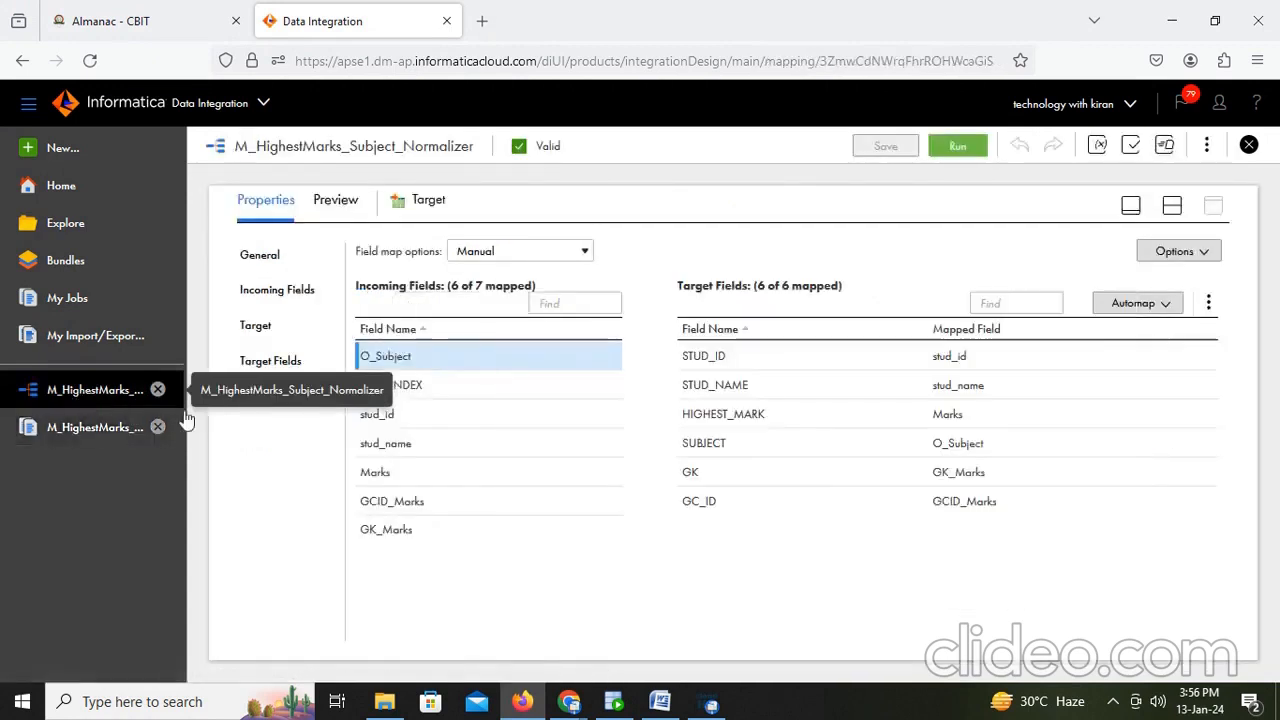
left_click(1172, 207)
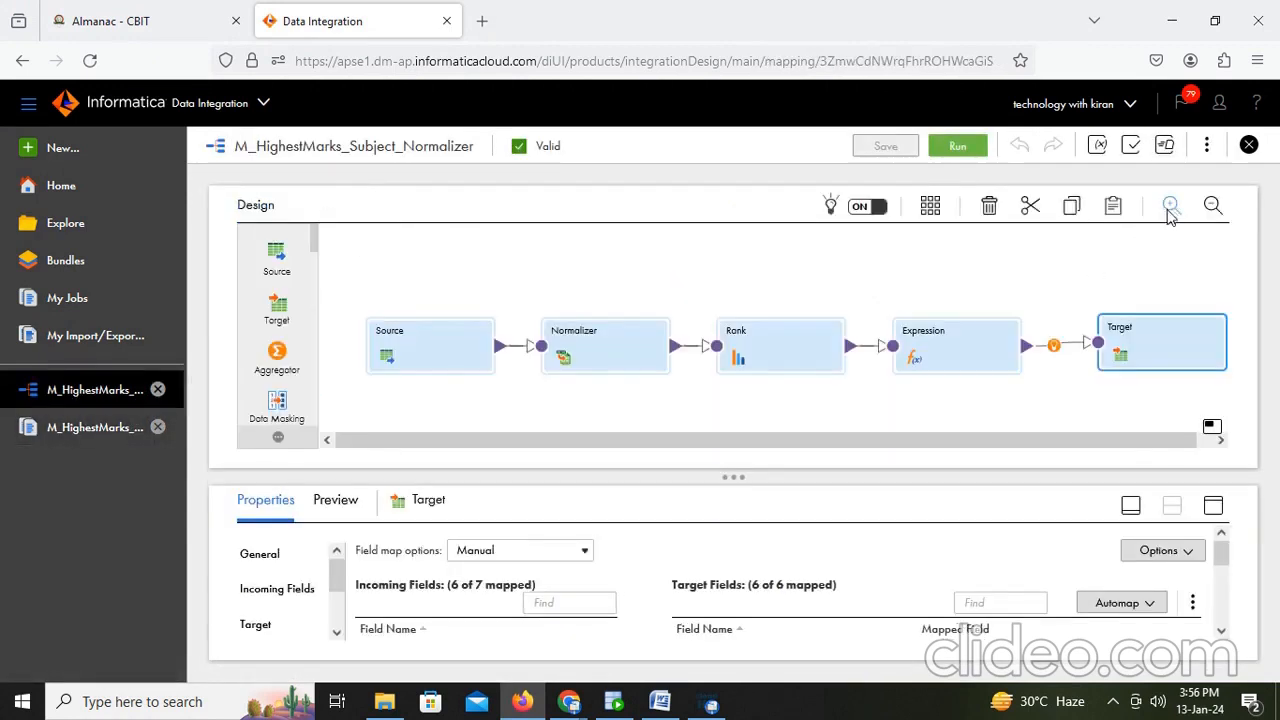
left_click(949, 361)
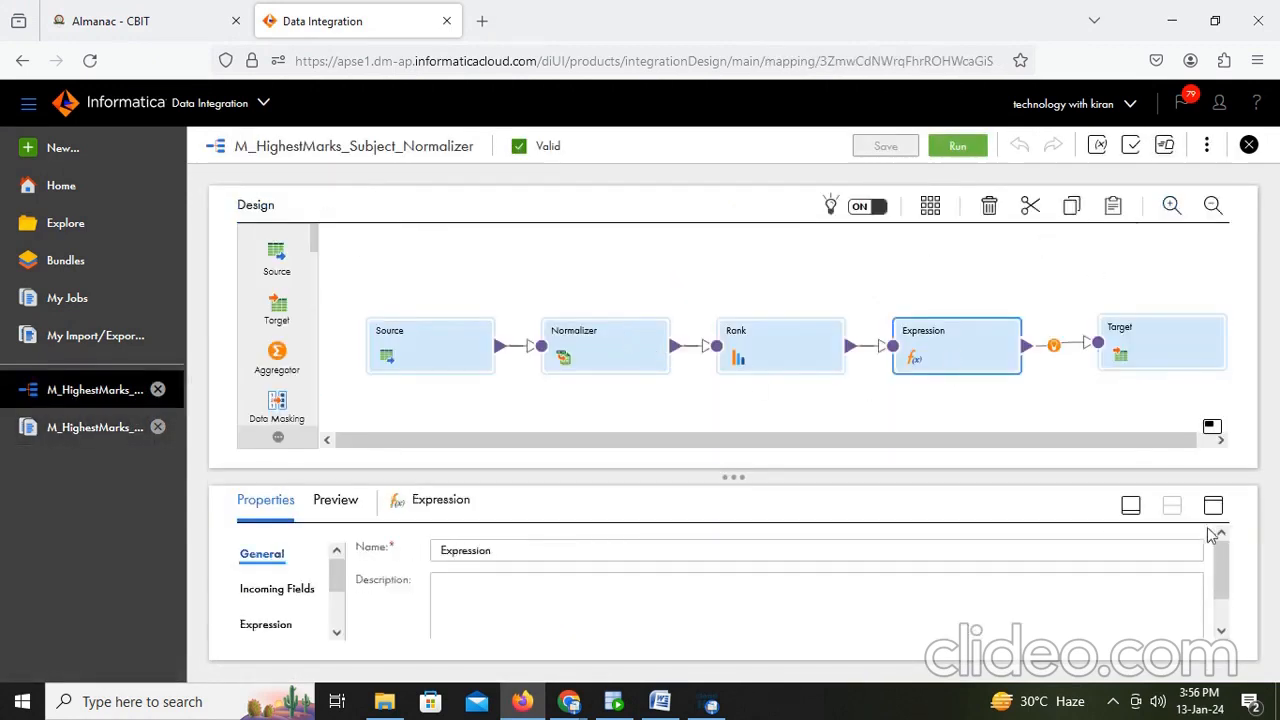
left_click(775, 334)
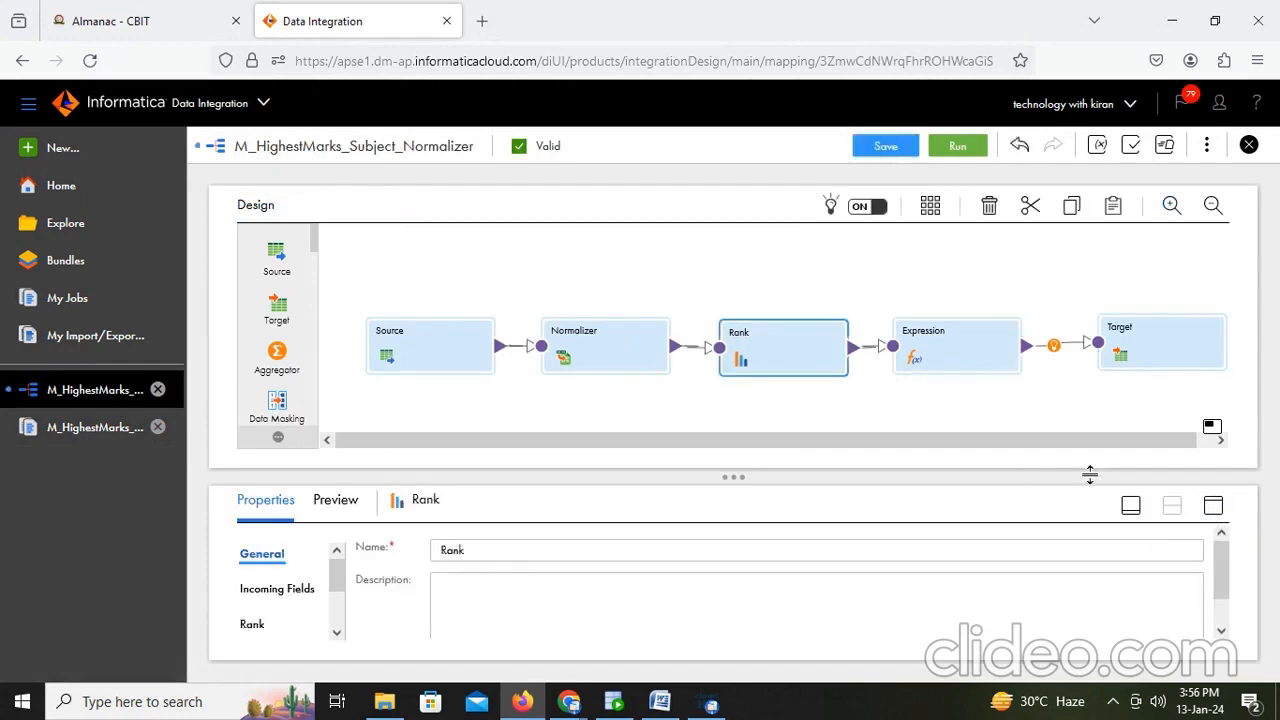
left_click(1213, 505)
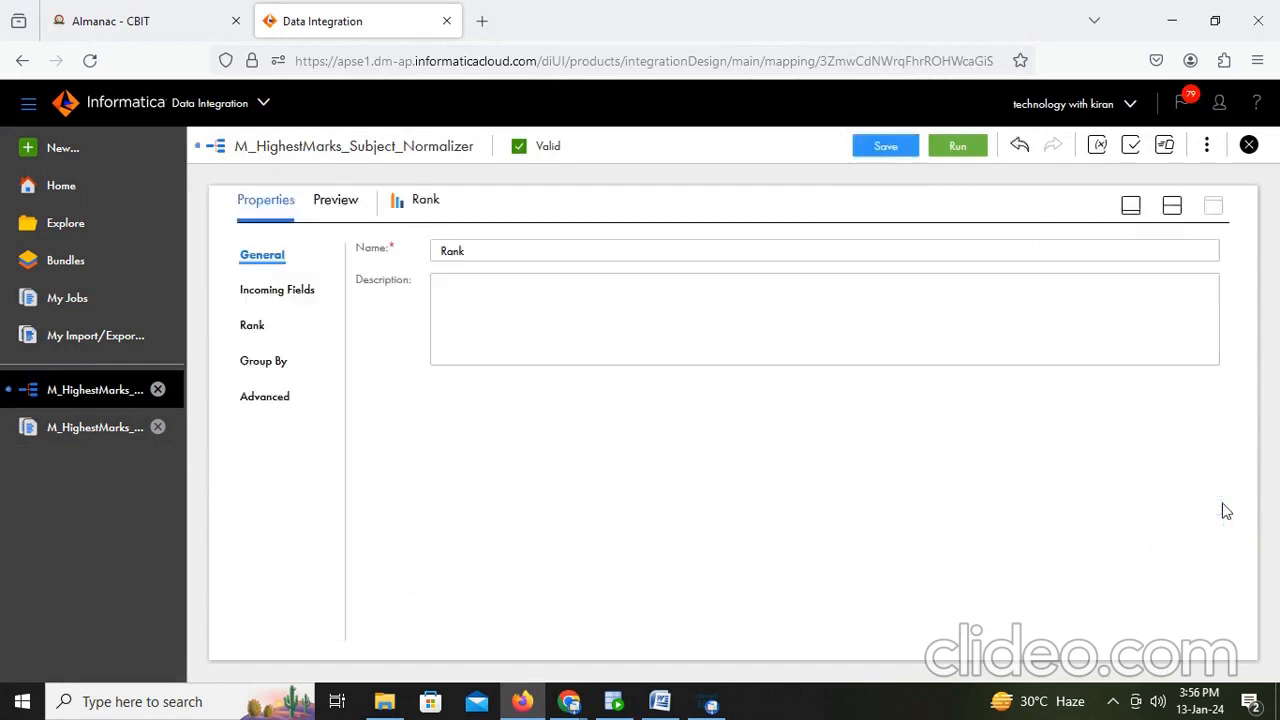
left_click(263, 324)
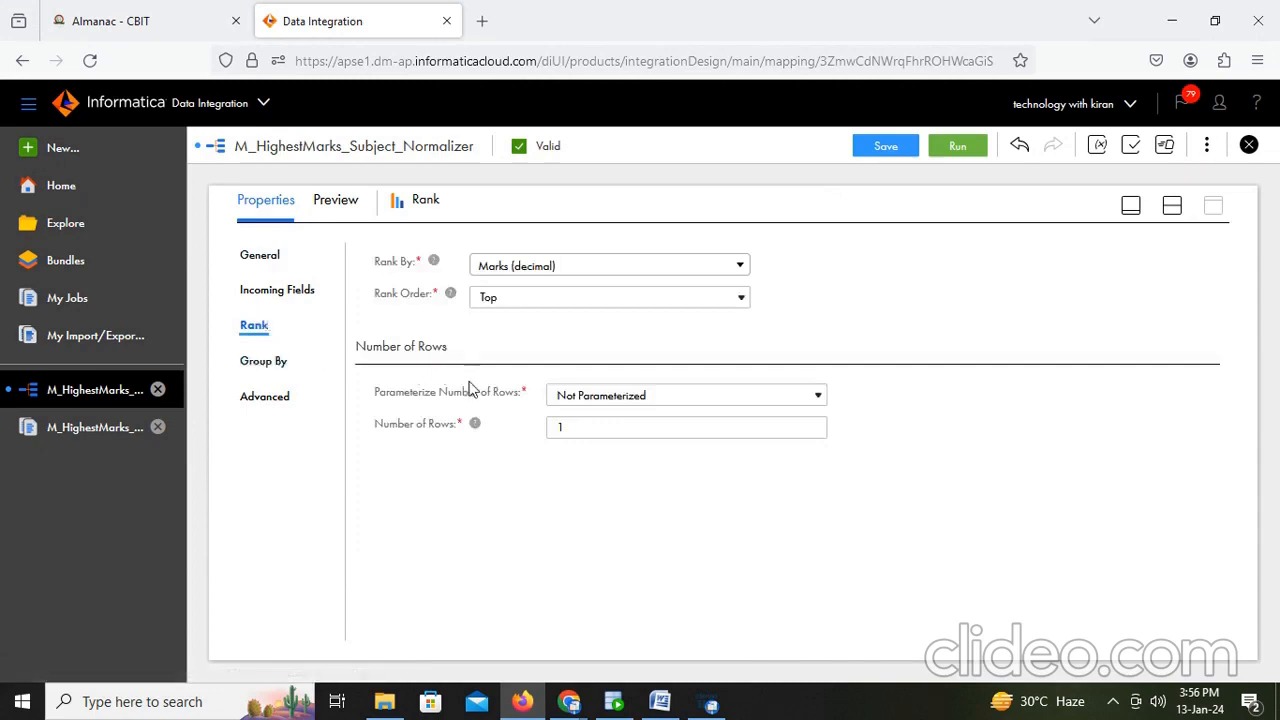
left_click(266, 362)
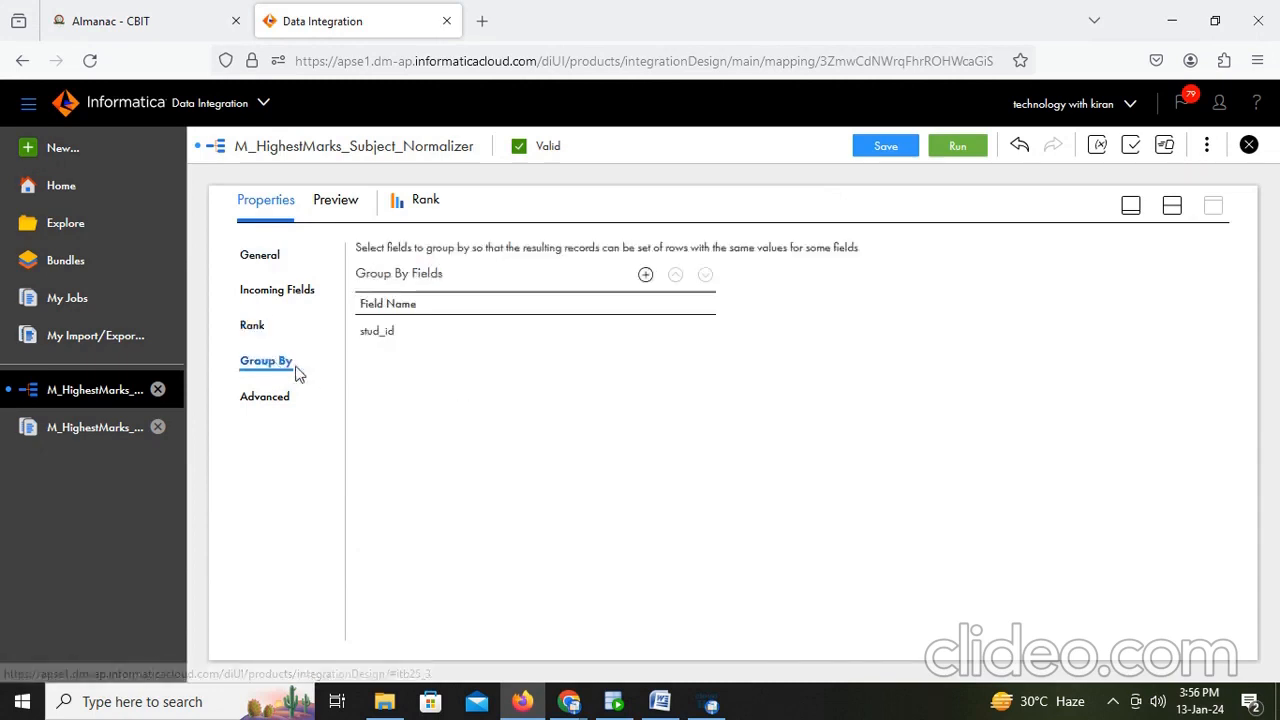
- Save the mapping and switch back to SQL Developer
left_click(883, 150)
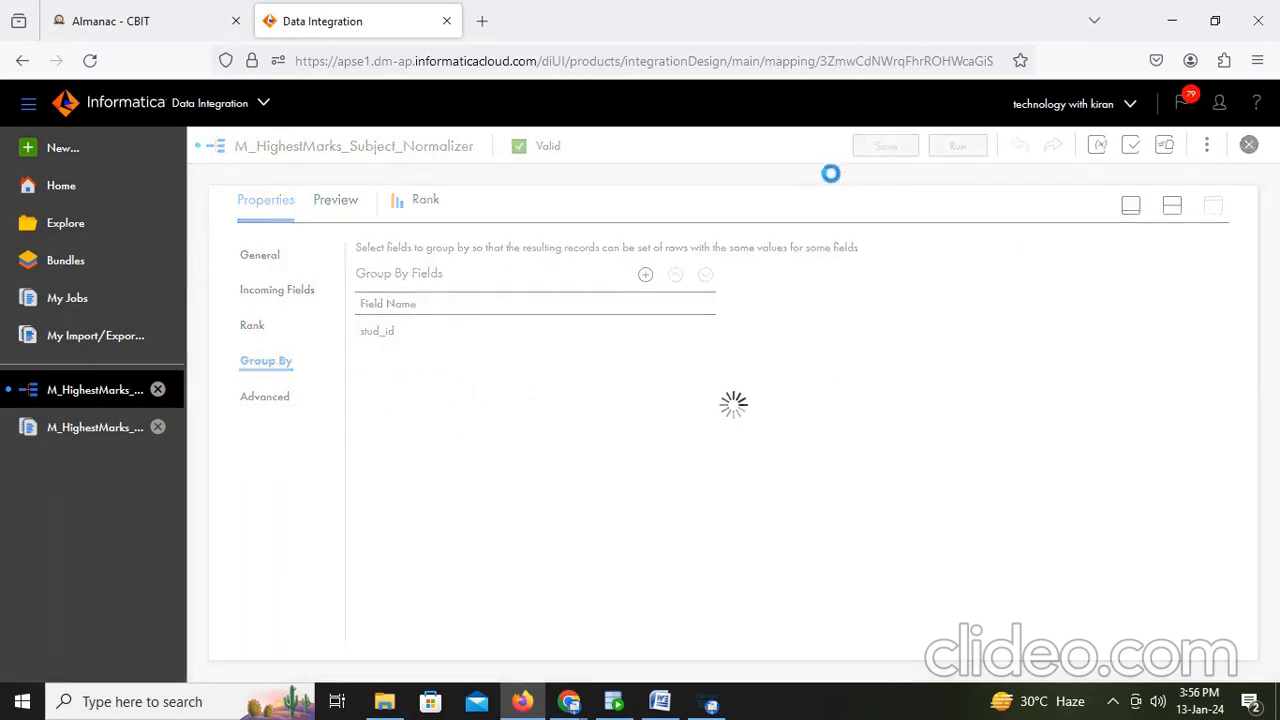
left_click(1172, 205)
left_click(628, 699)
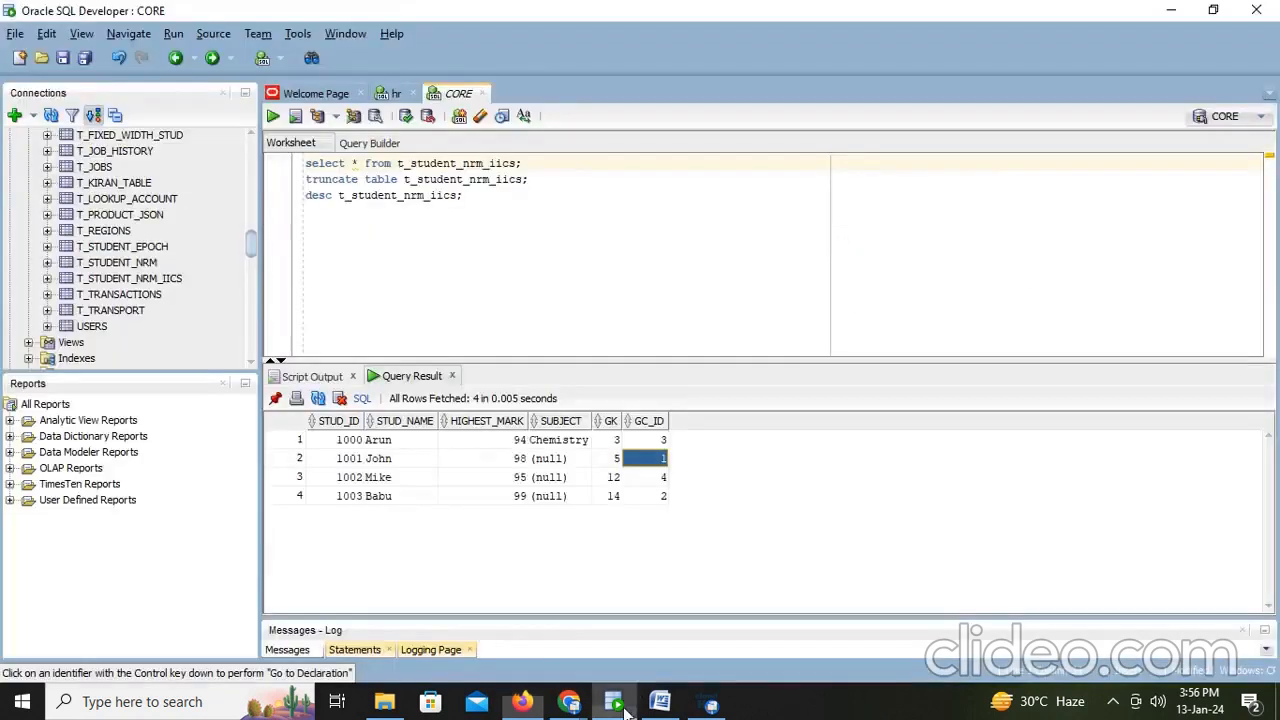
- Rerun the select query on t_student_nrm_iics and return to the Informatica mapping
left_click(550, 158)
key("ctrl+Return")
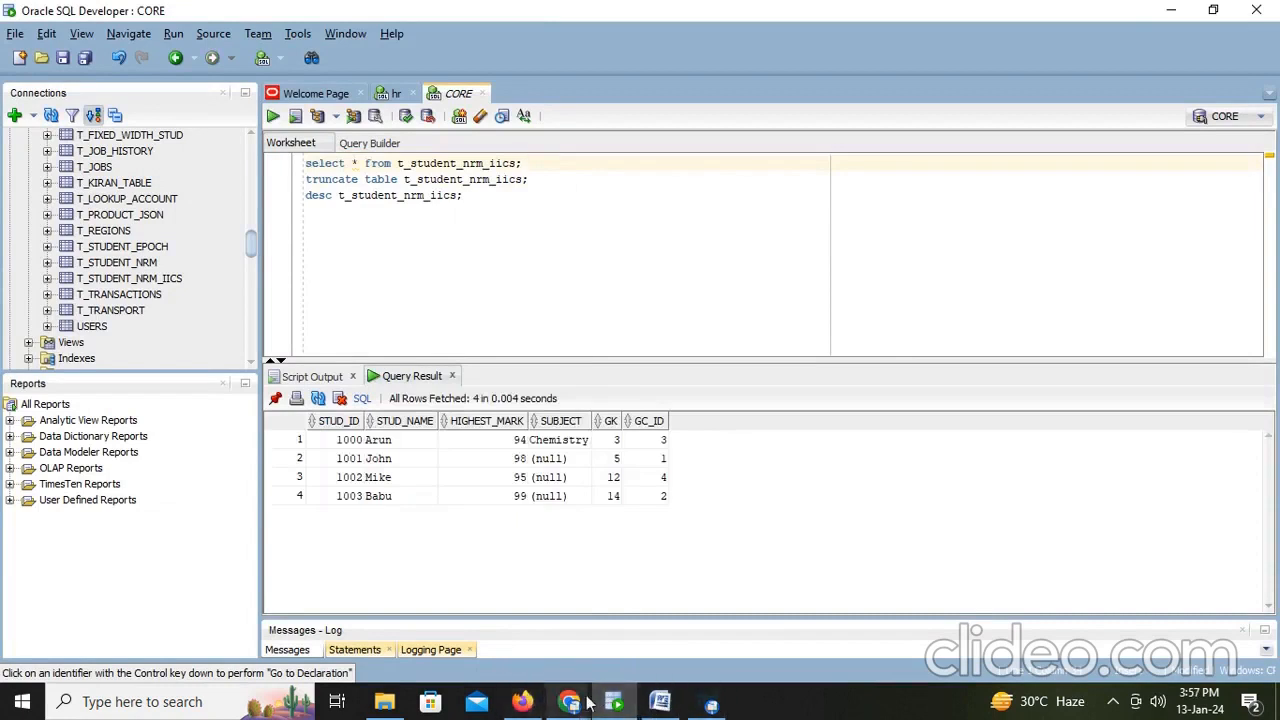
left_click(522, 701)
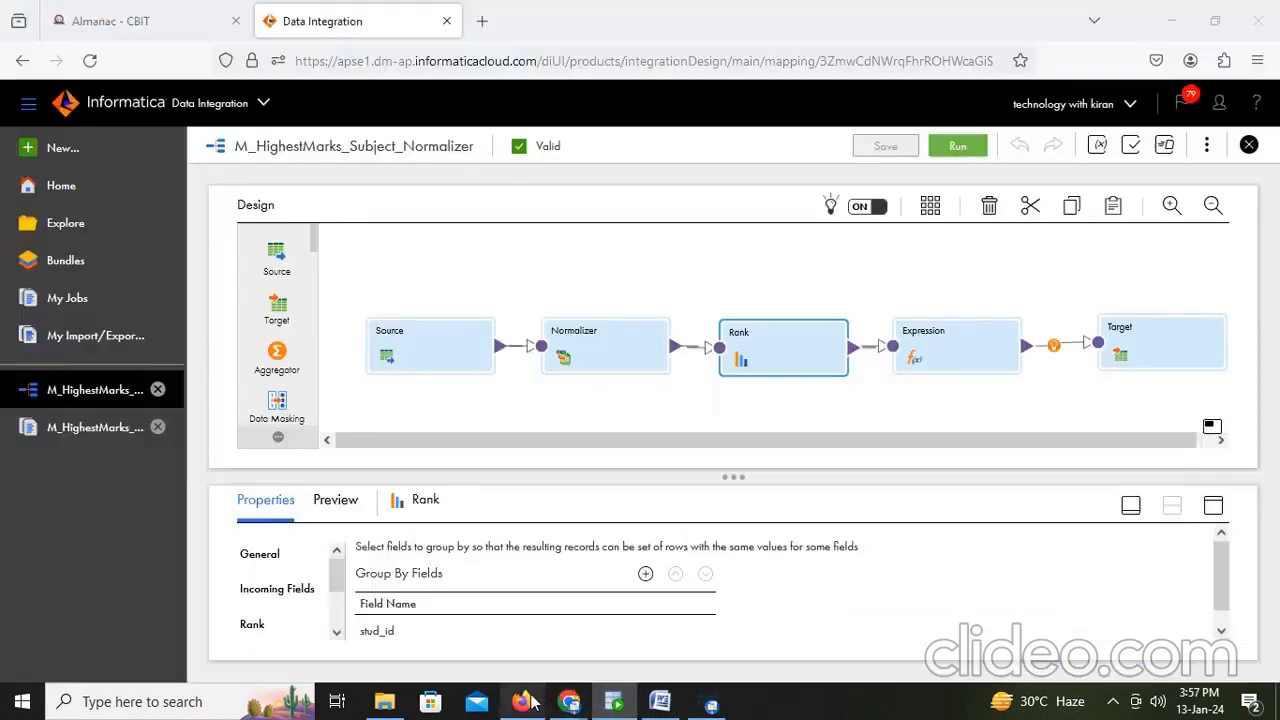
- Inspect the Expression transformation's O_Subject expression and the Target's field mapping in the enlarged properties panel
left_click(966, 358)
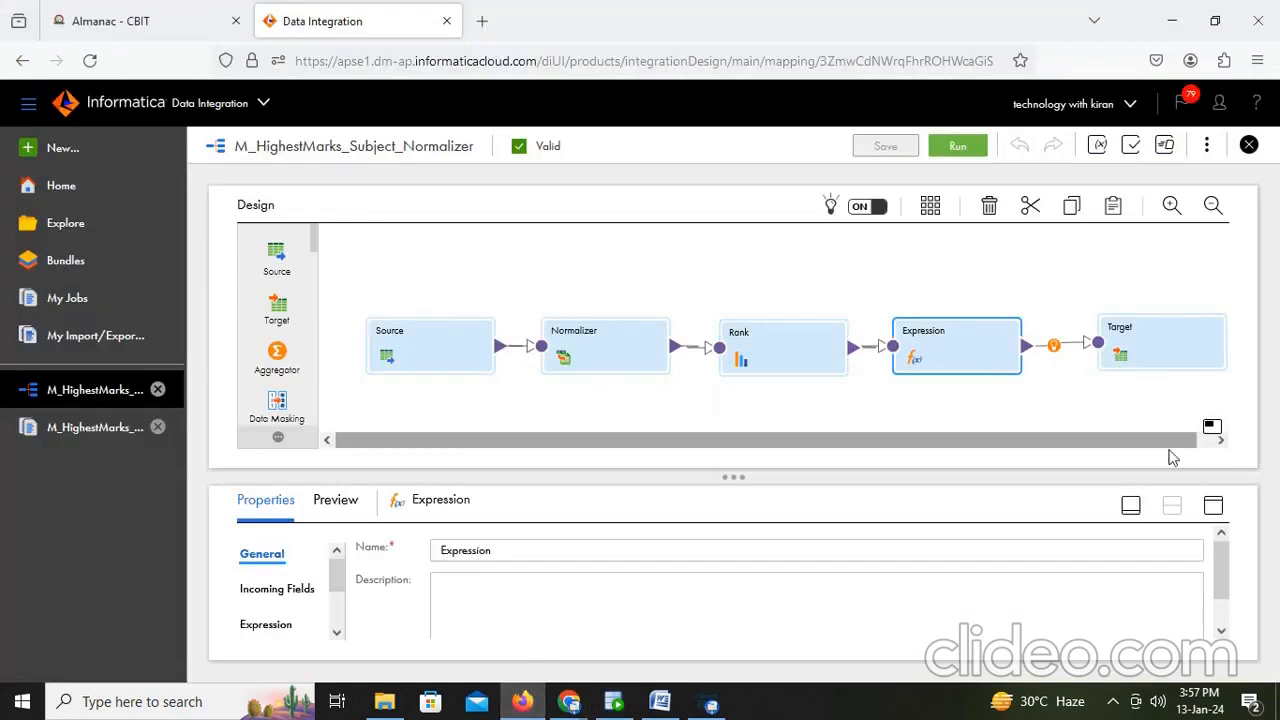
left_click(1212, 505)
left_click(272, 300)
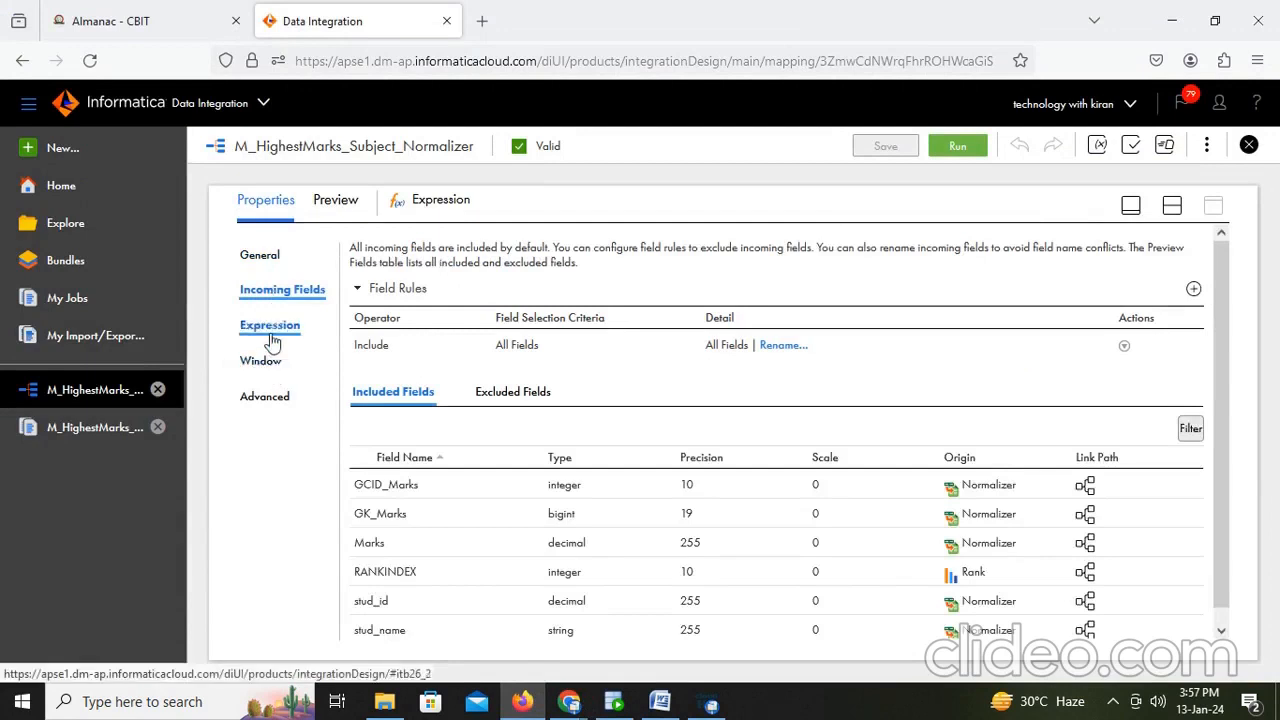
left_click(268, 328)
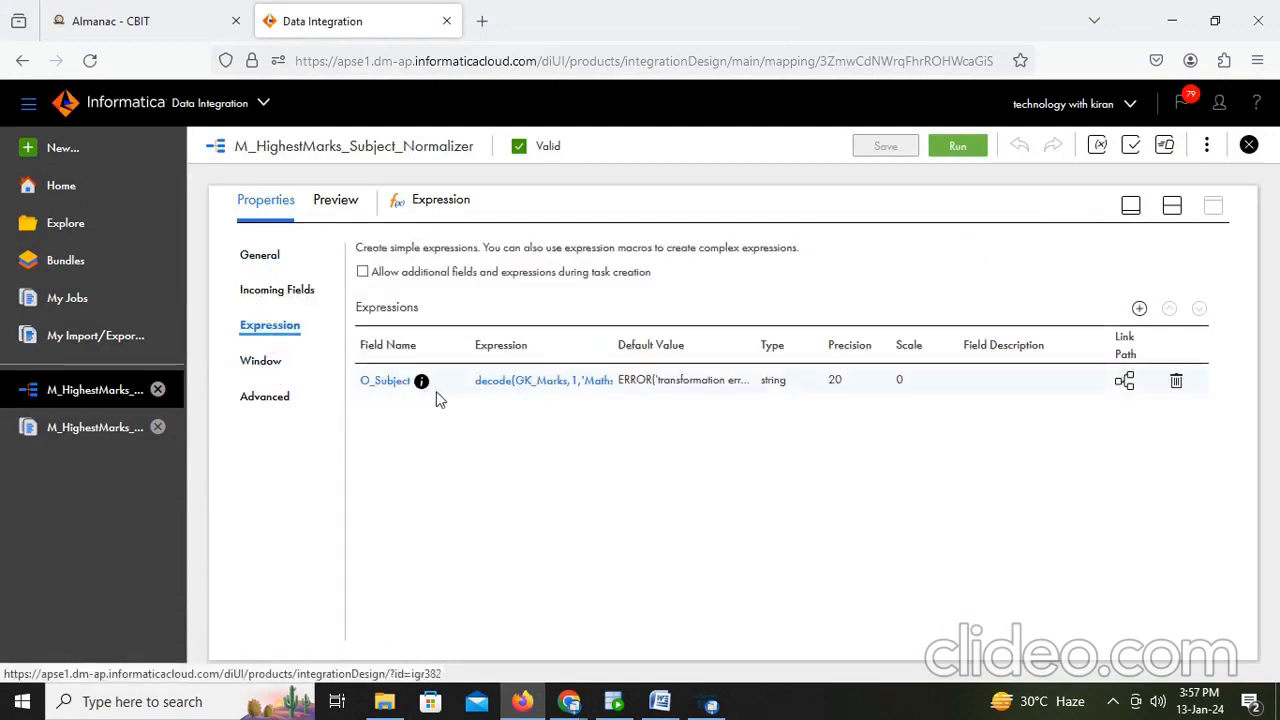
left_click(1171, 209)
left_click(1125, 357)
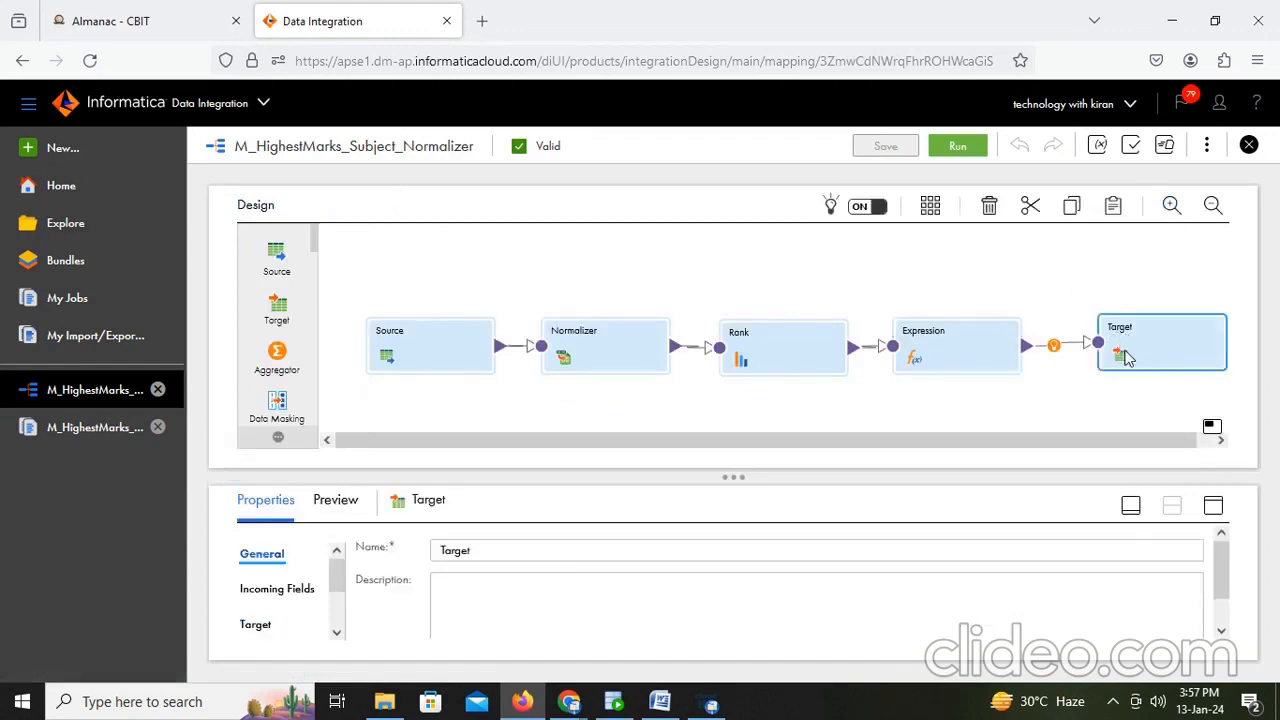
left_click(1213, 505)
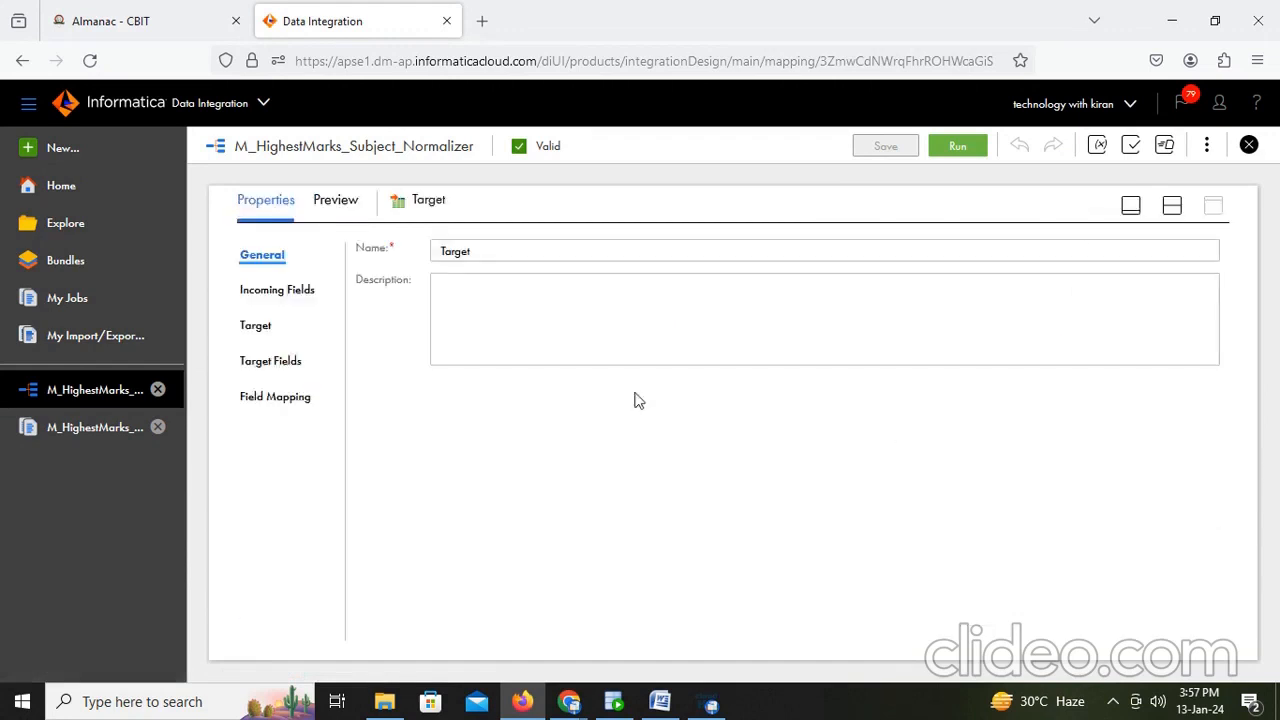
left_click(268, 397)
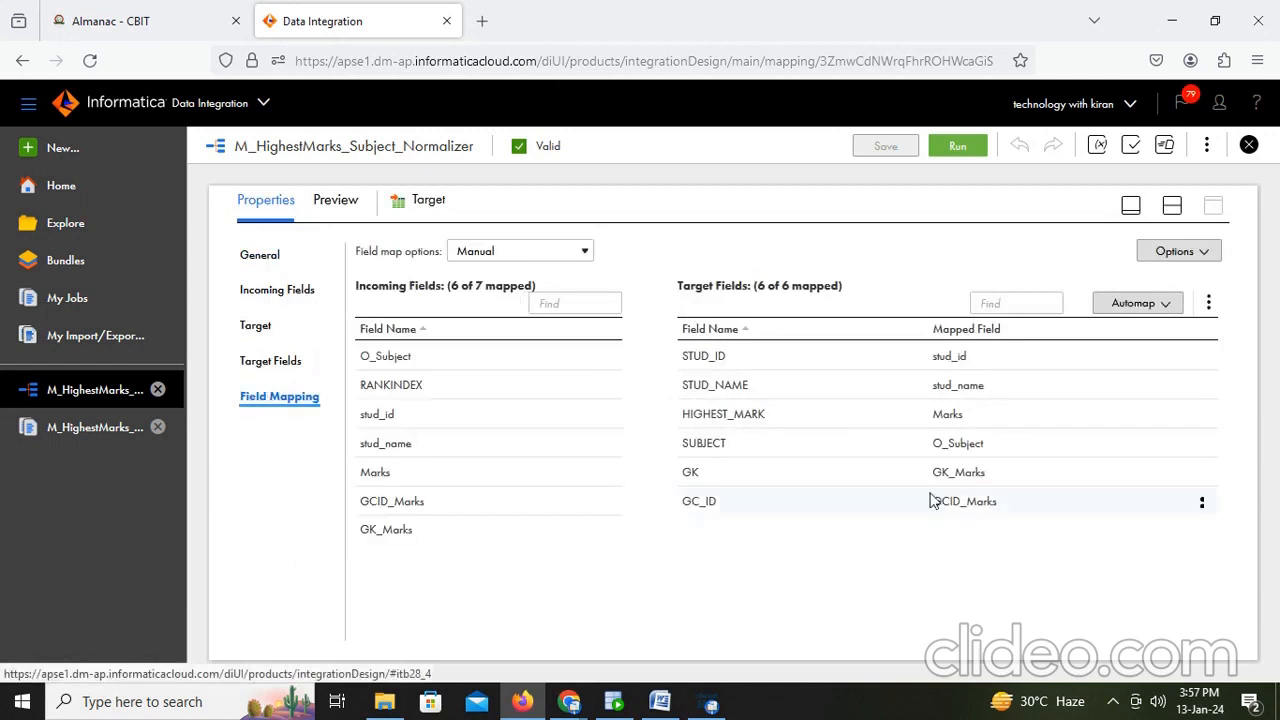
mouse_move(855, 451)
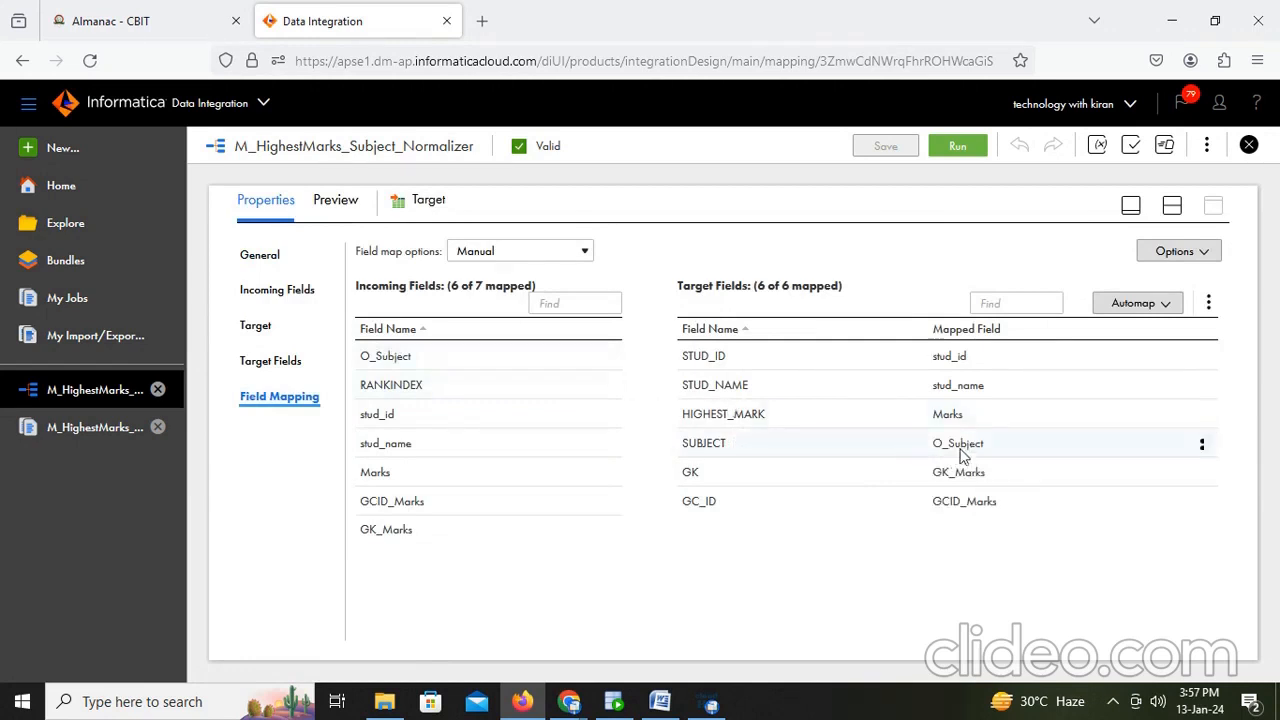
left_click(1174, 207)
- Run the M_HighestMarks_Subject_Normalizer mapping and refresh the job monitor until the run completes
left_click(956, 146)
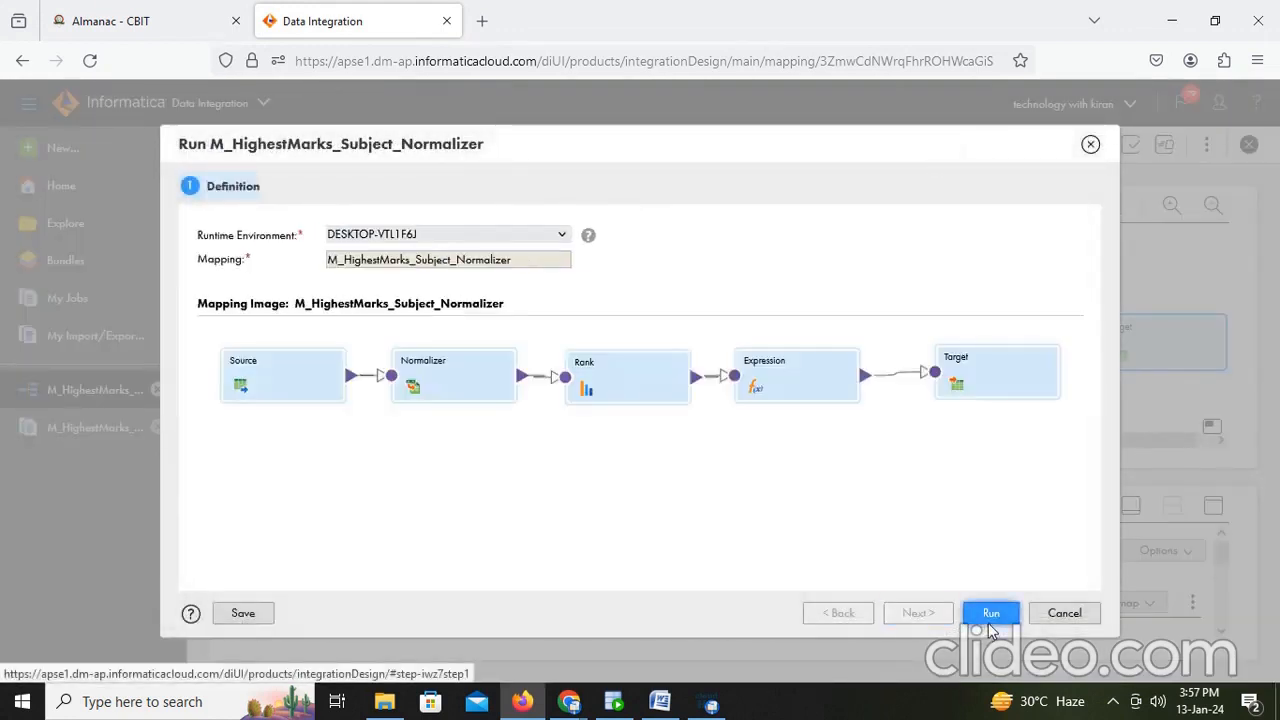
left_click(991, 616)
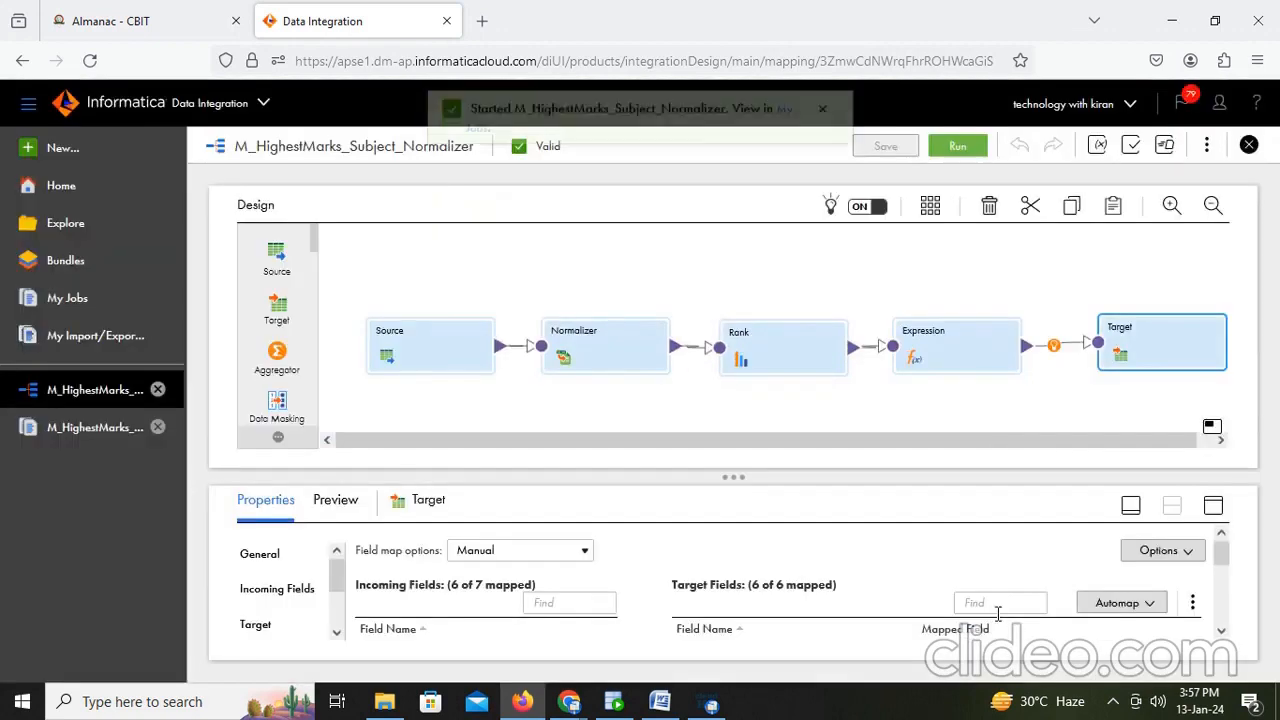
left_click(784, 147)
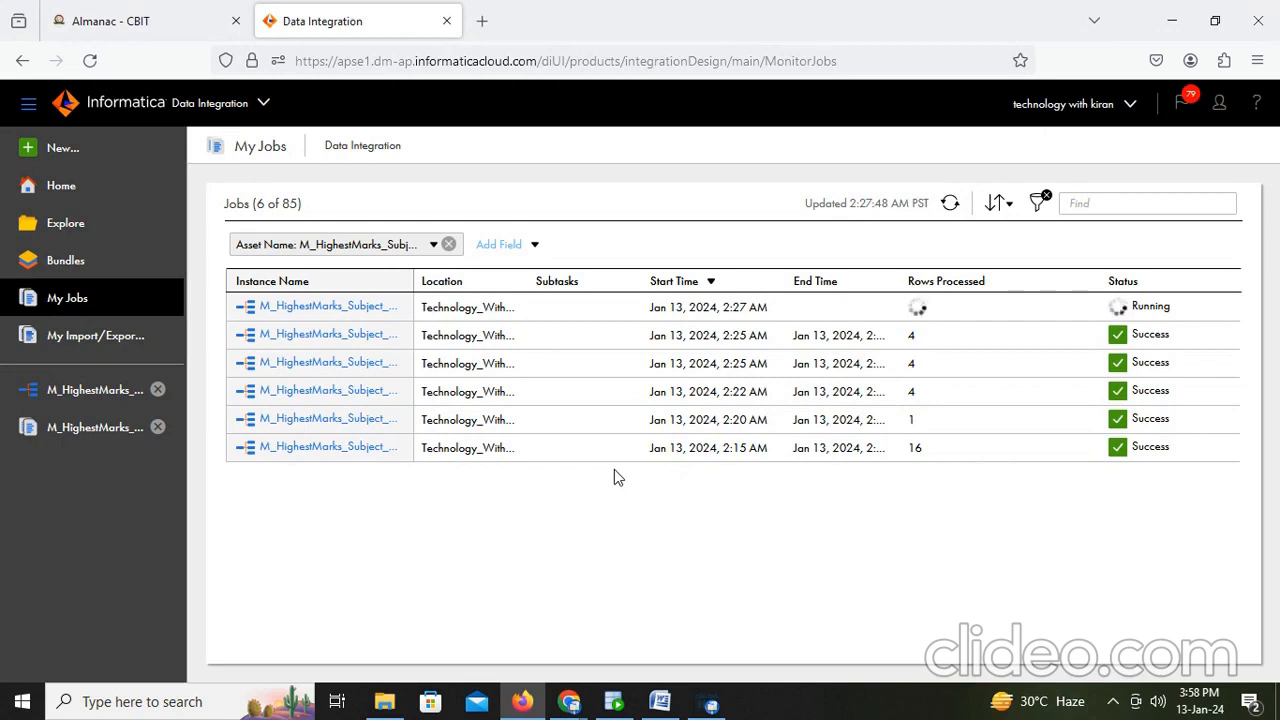
left_click(950, 205)
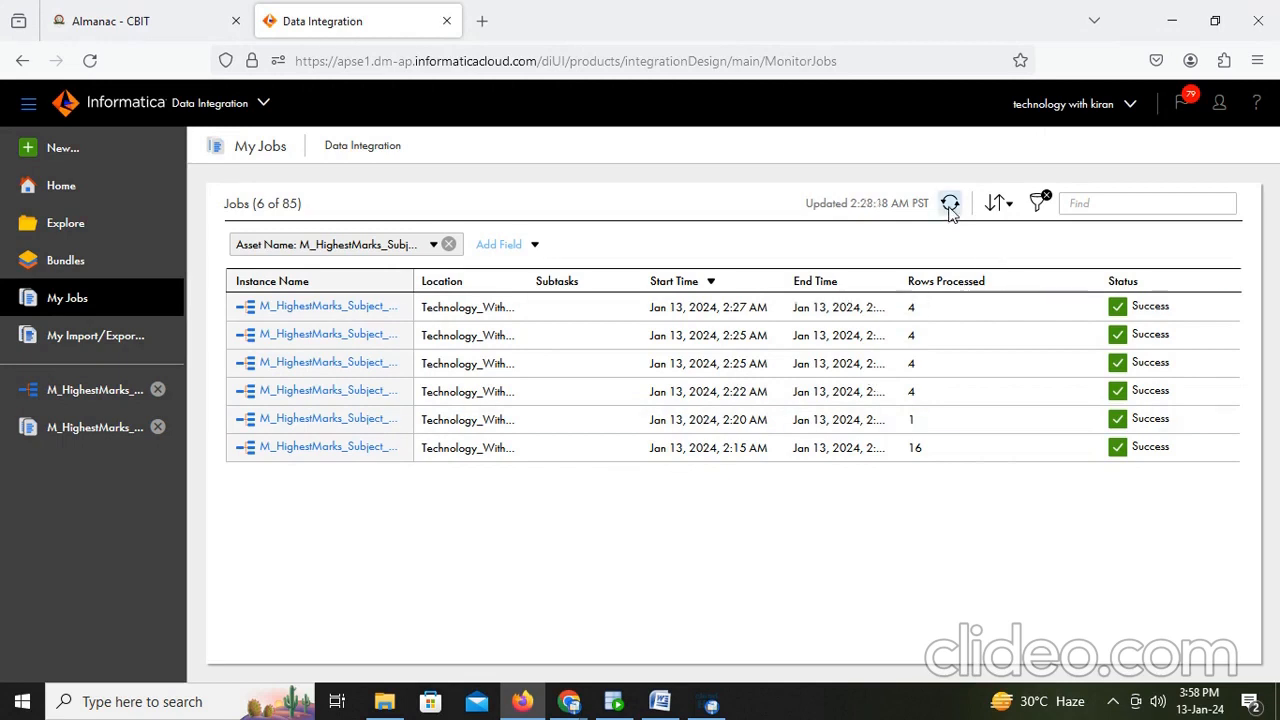
- Rerun the query on t_student_nrm_iics in SQL Developer and reopen the mapping tab
left_click(615, 703)
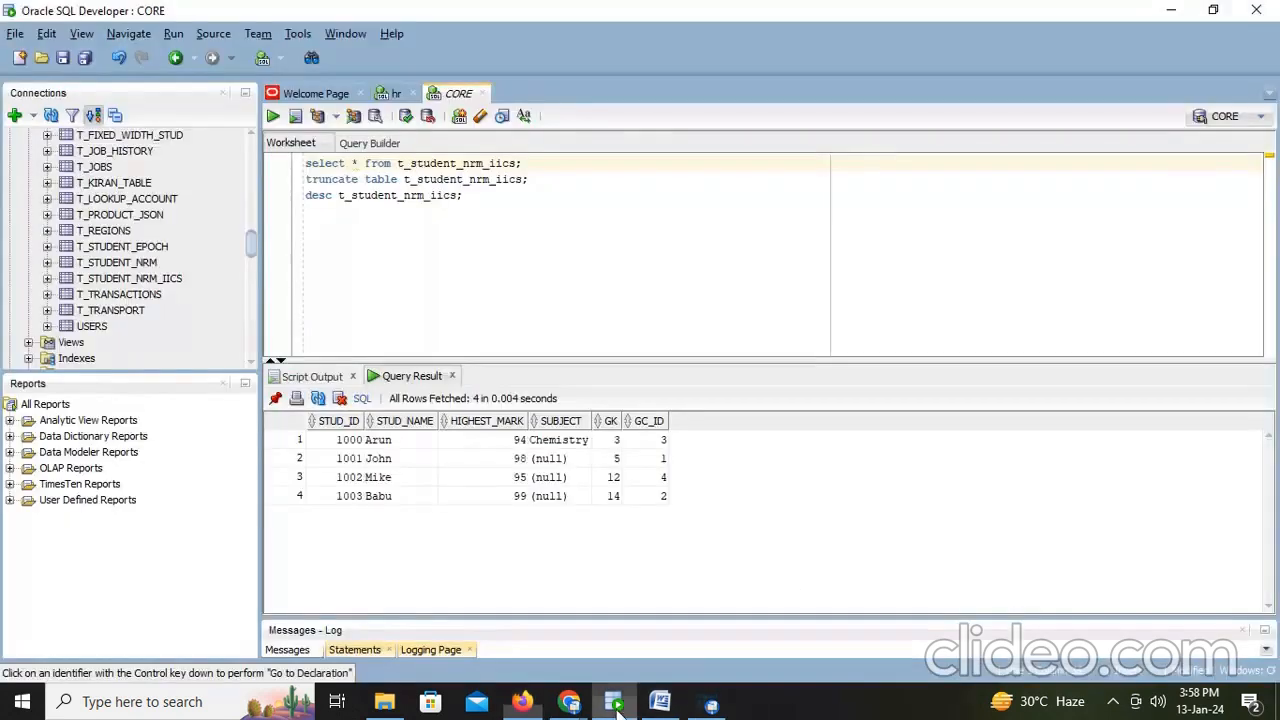
key("ctrl+Return")
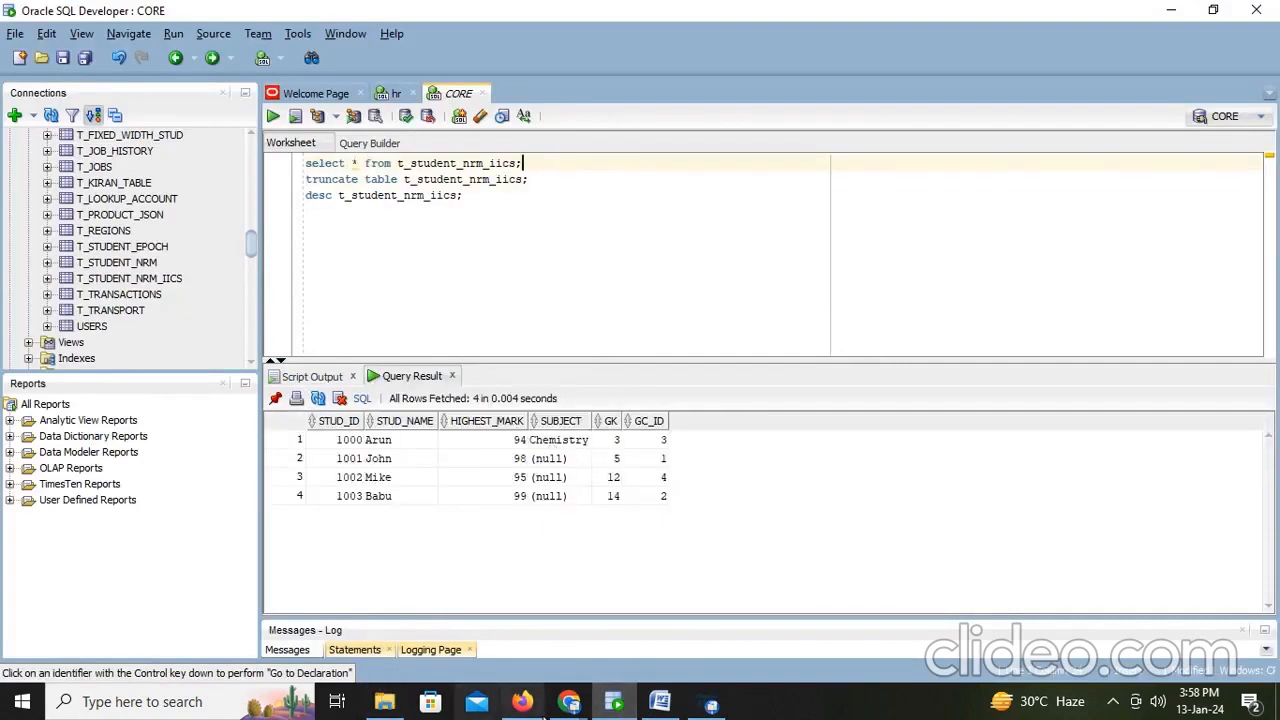
left_click(524, 703)
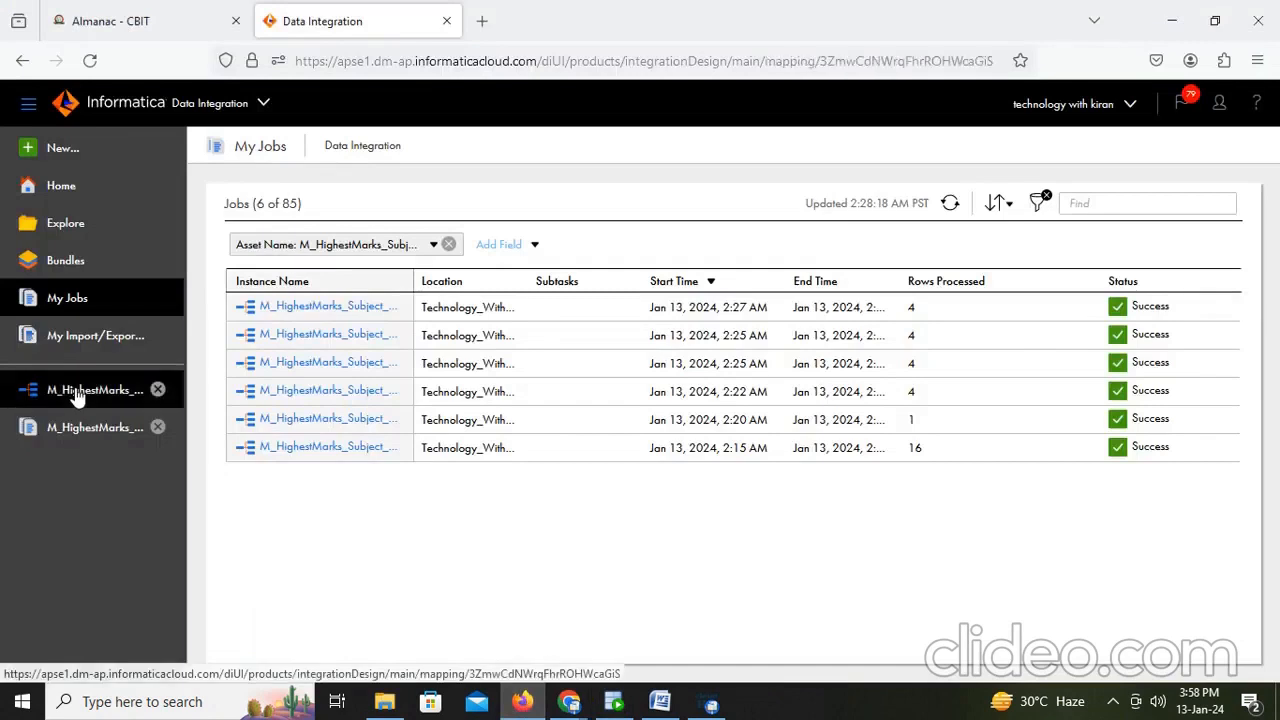
left_click(75, 390)
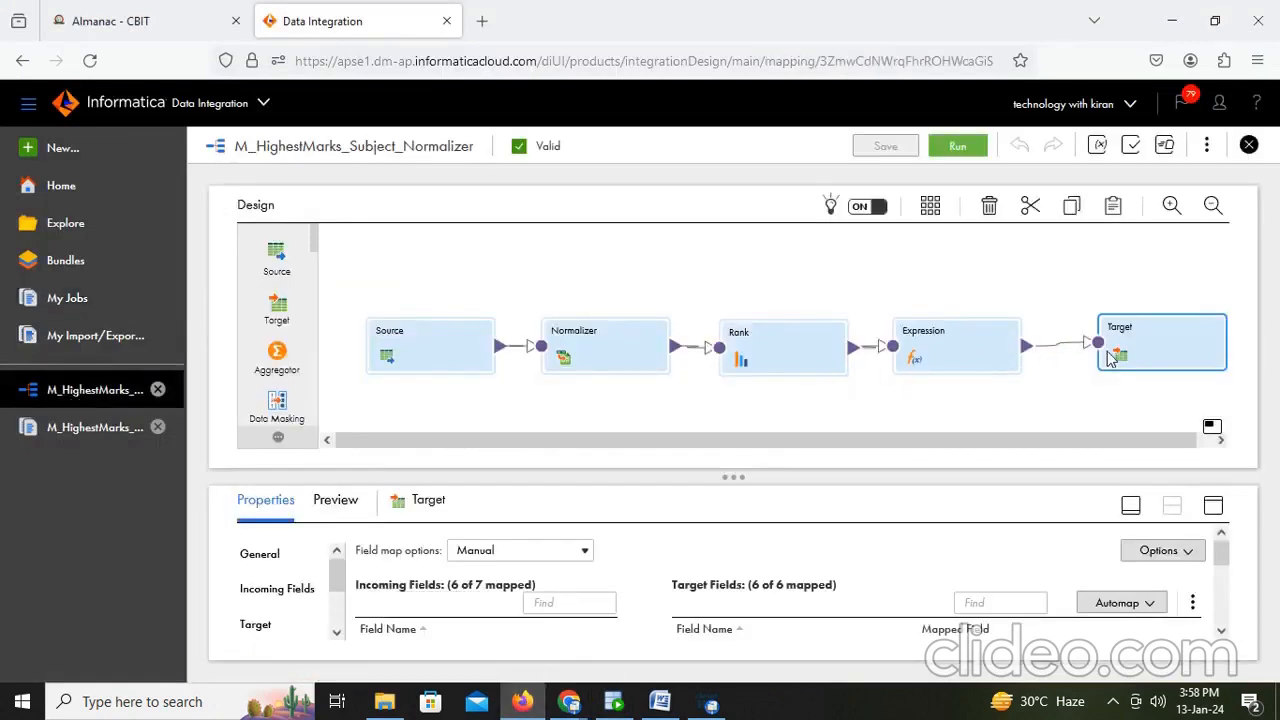
- Change the O_Subject decode expression to use GCID_Marks instead of GK_Marks, validate it, and save the mapping
left_click(954, 343)
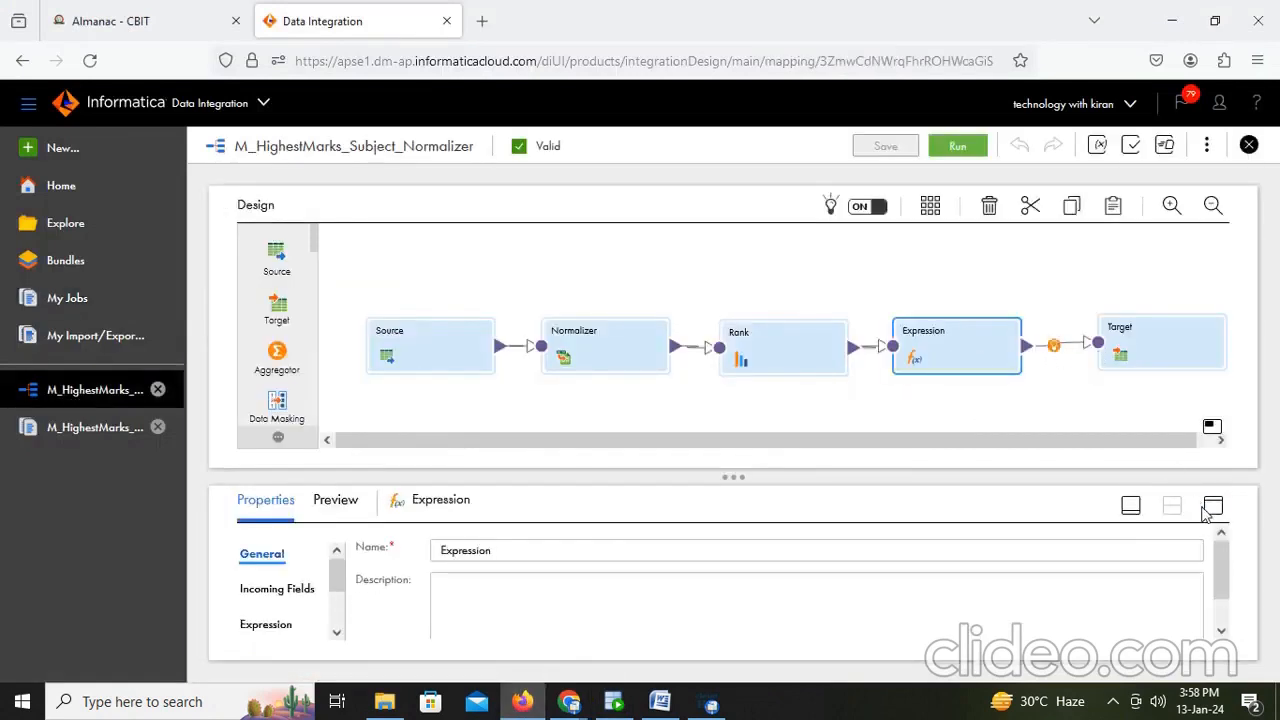
left_click(1213, 507)
left_click(270, 326)
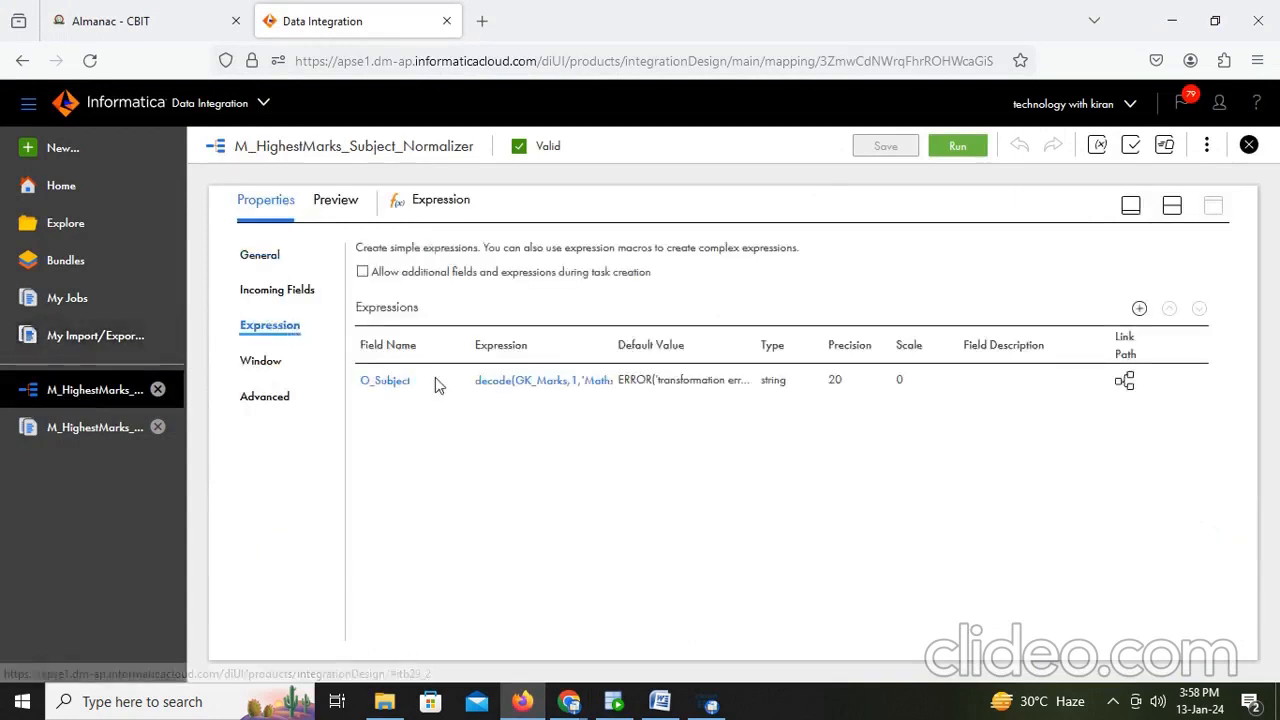
left_click(562, 388)
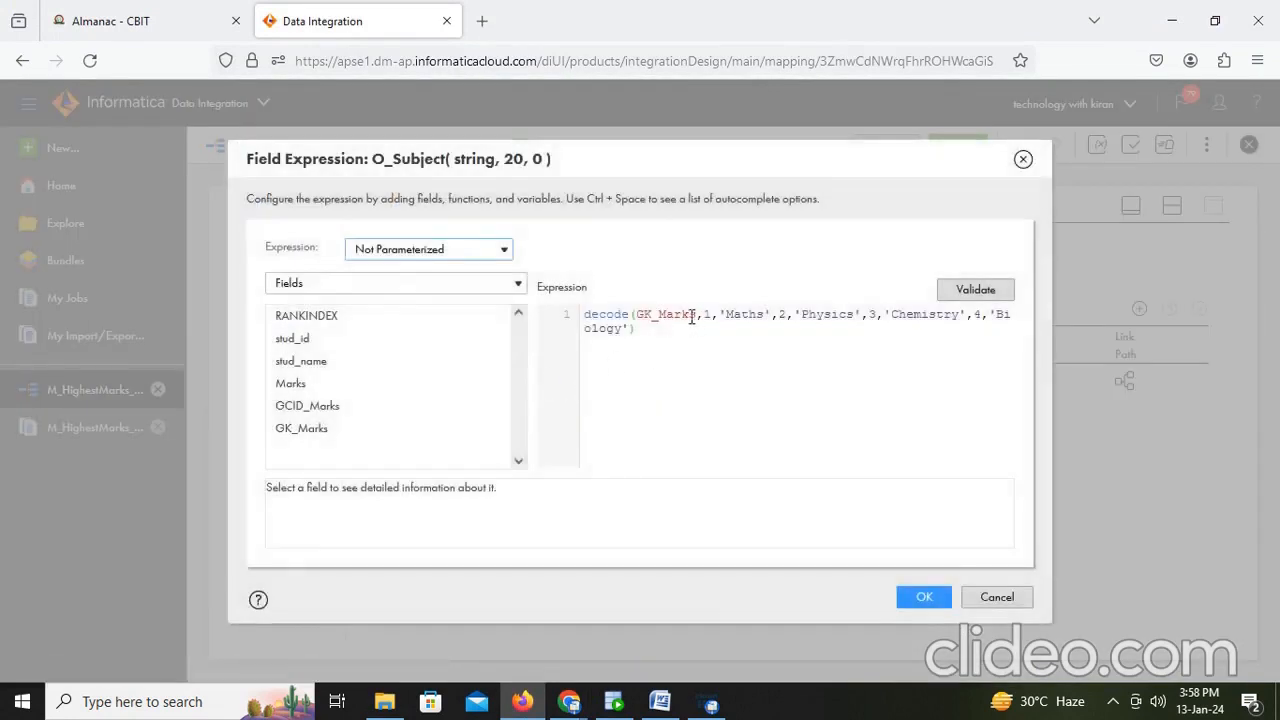
left_click_drag(700, 314, 637, 314)
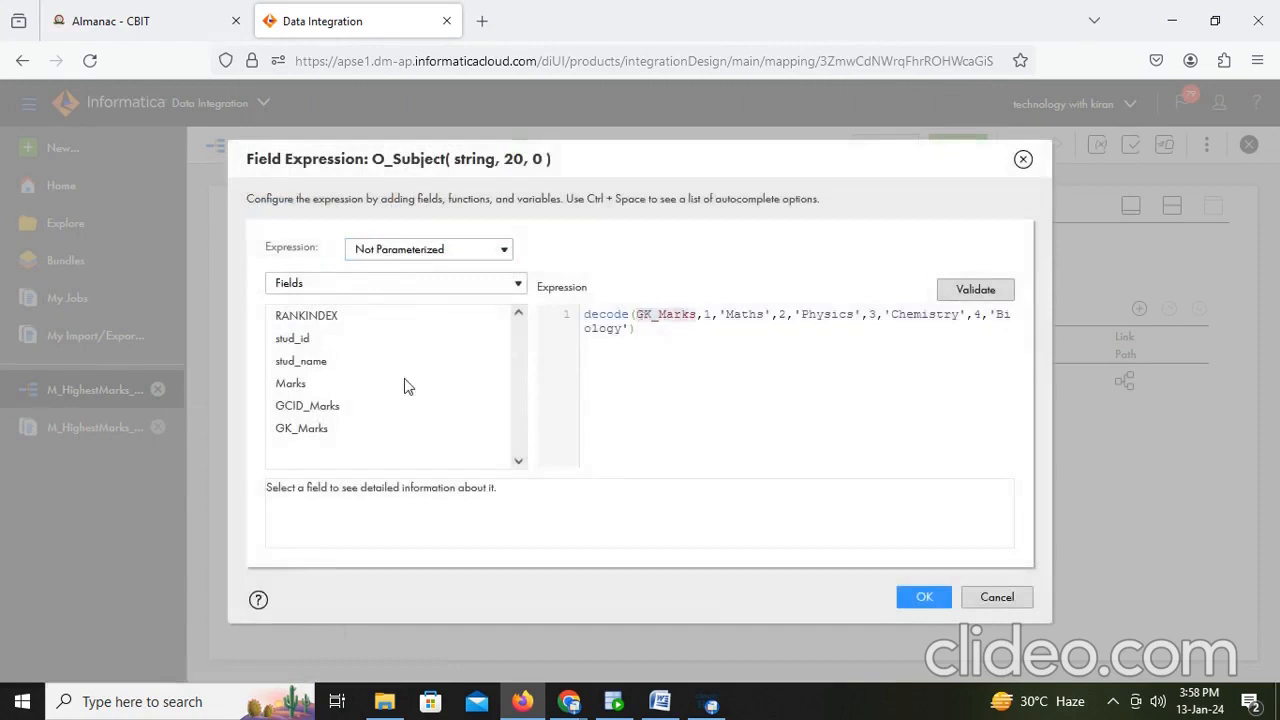
mouse_move(365, 405)
left_click(489, 408)
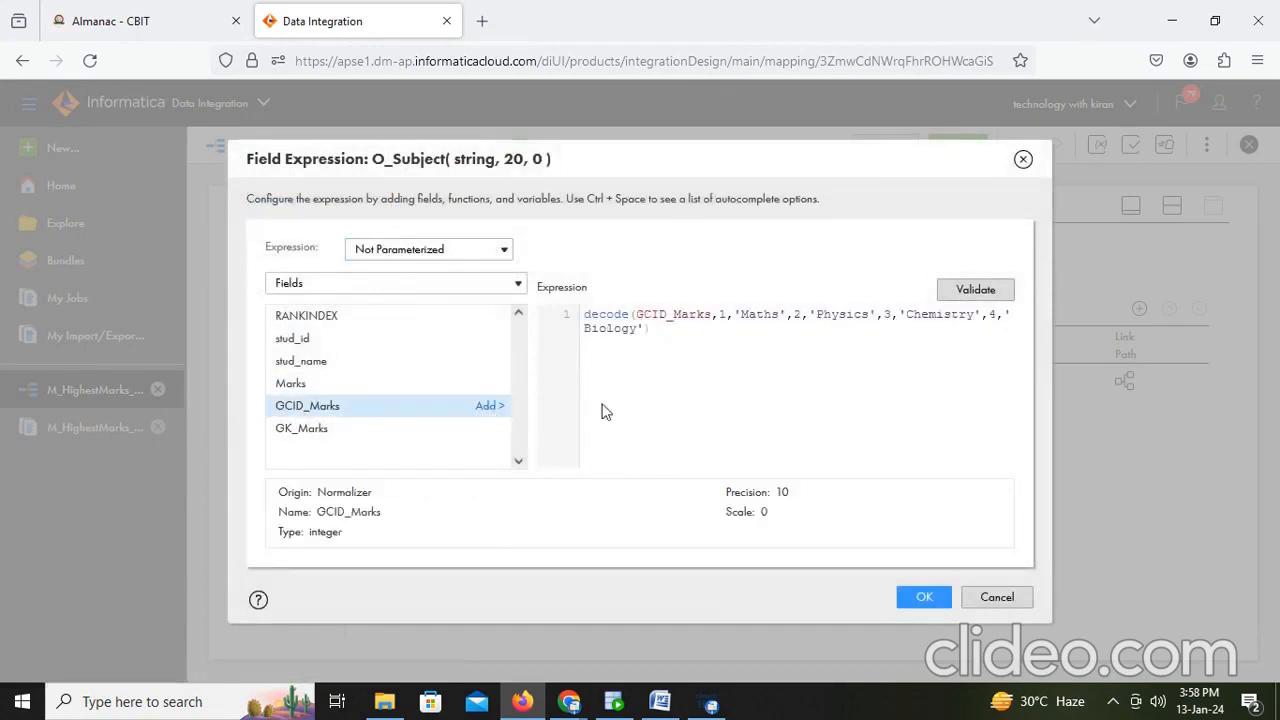
left_click(965, 293)
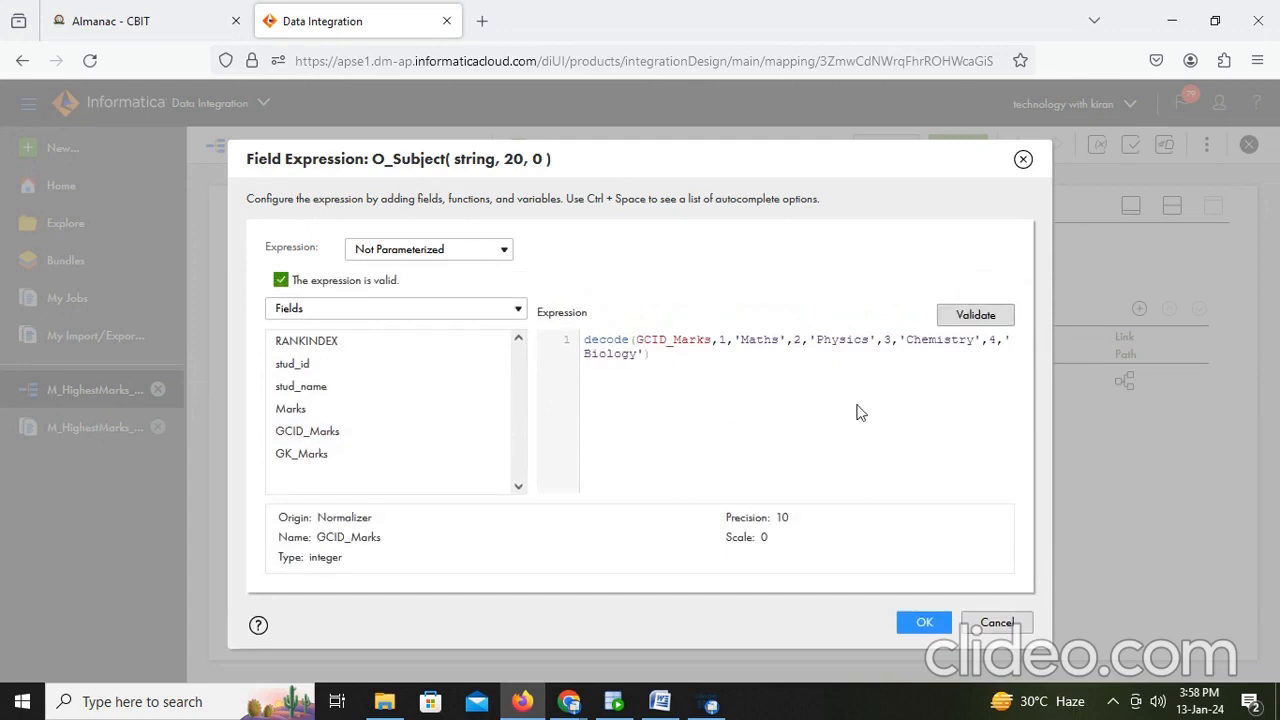
left_click(922, 619)
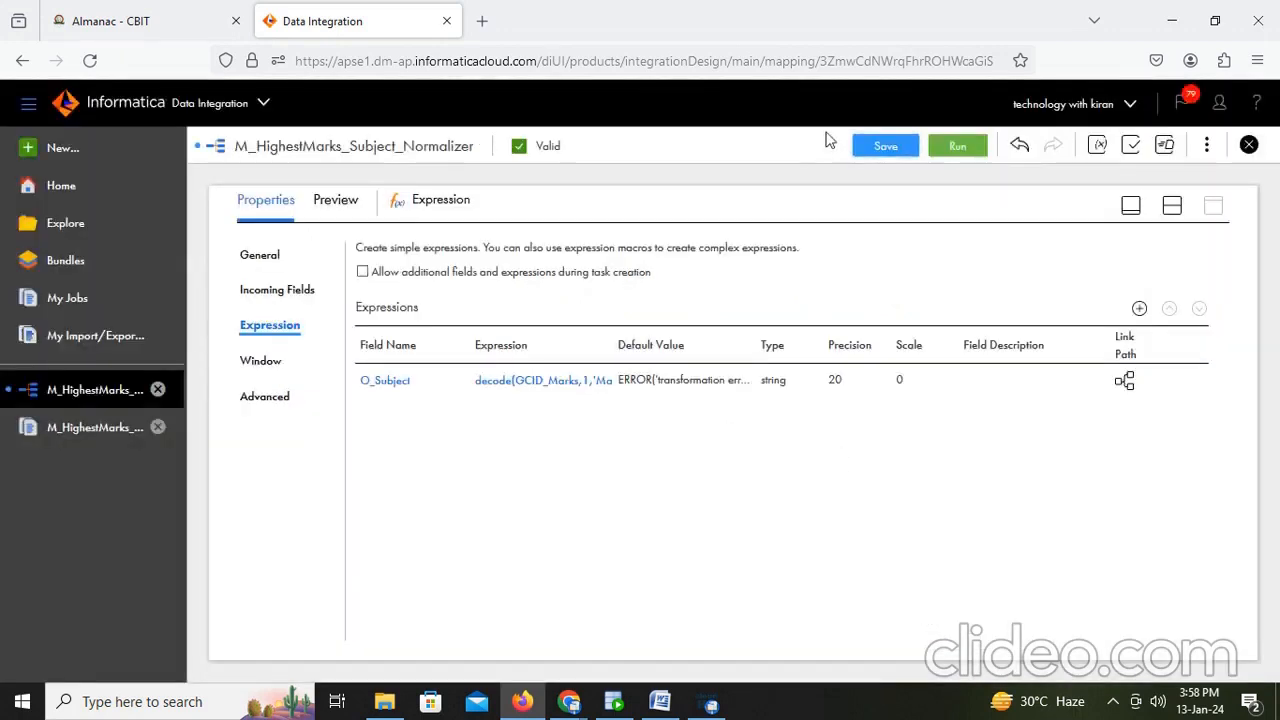
left_click(862, 147)
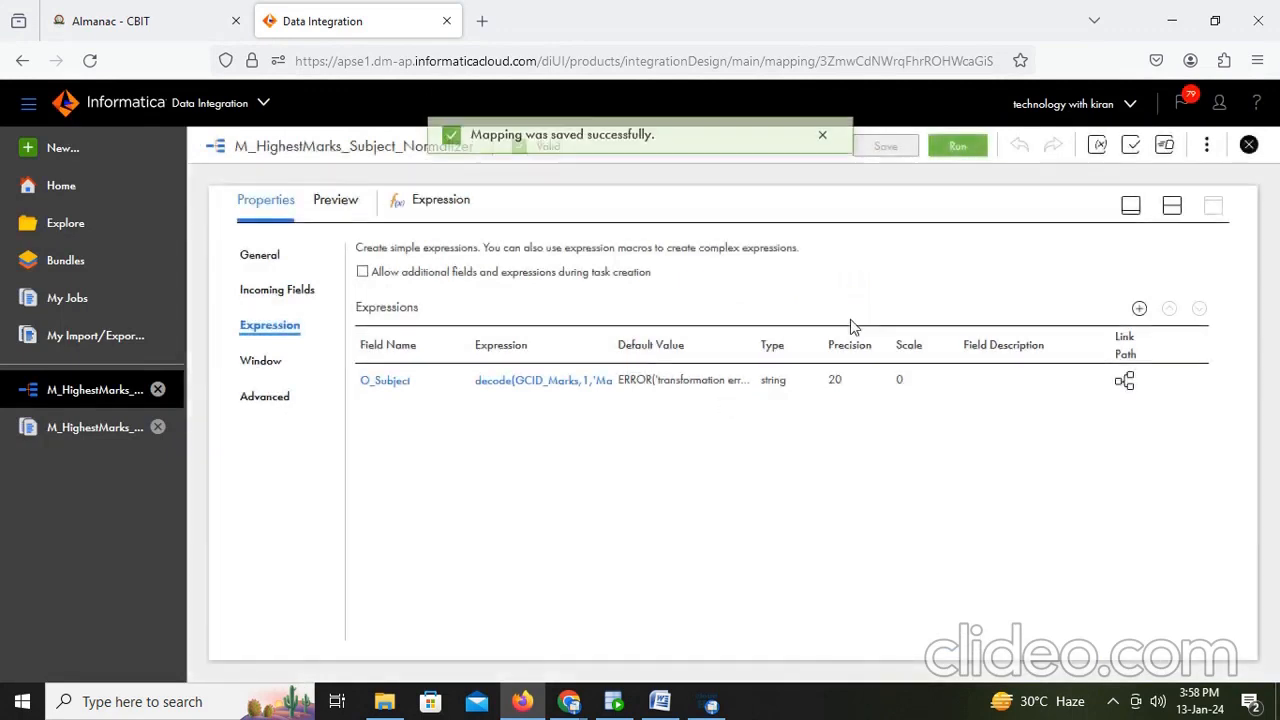
- Run the mapping again and refresh the job monitor to follow the new run
left_click(952, 147)
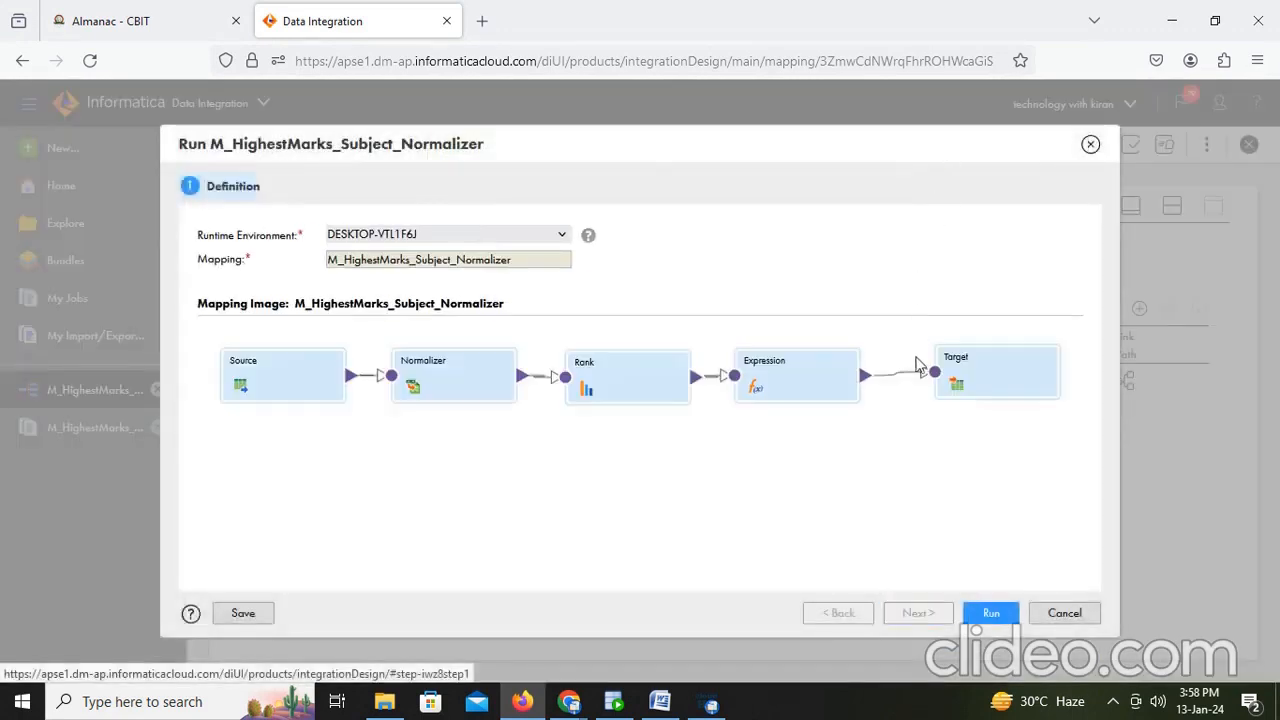
left_click(986, 616)
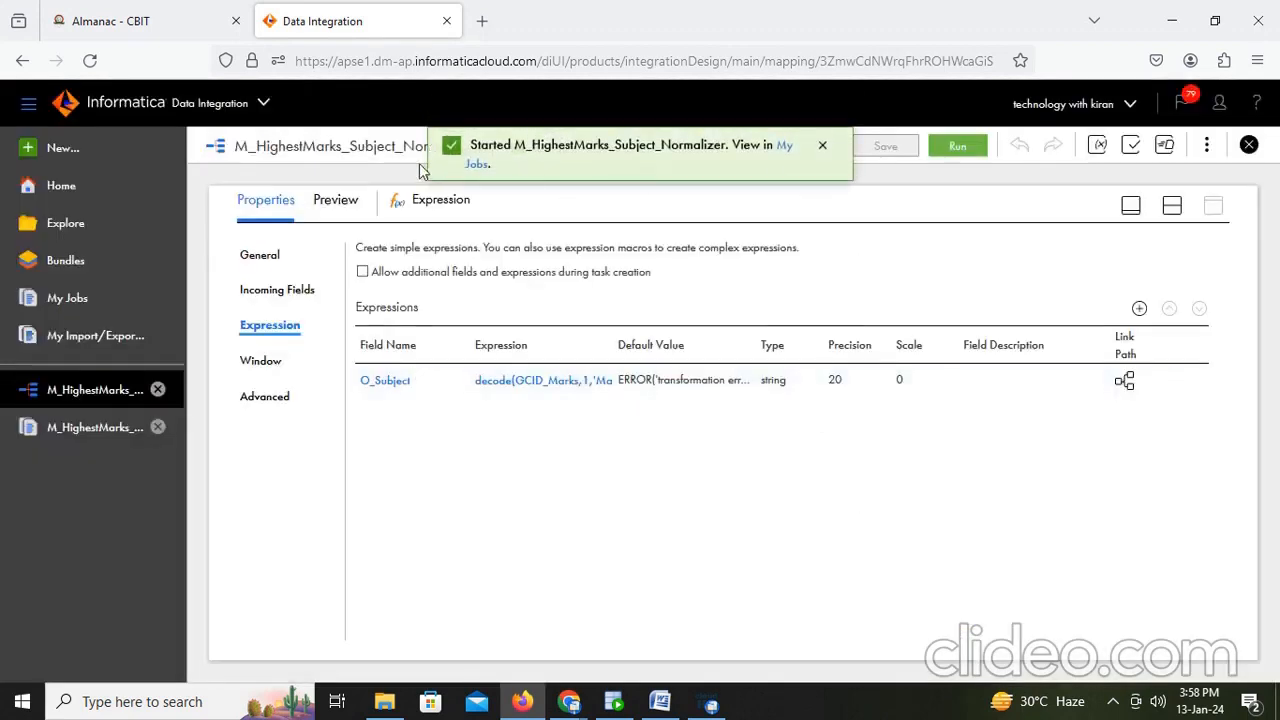
left_click(478, 163)
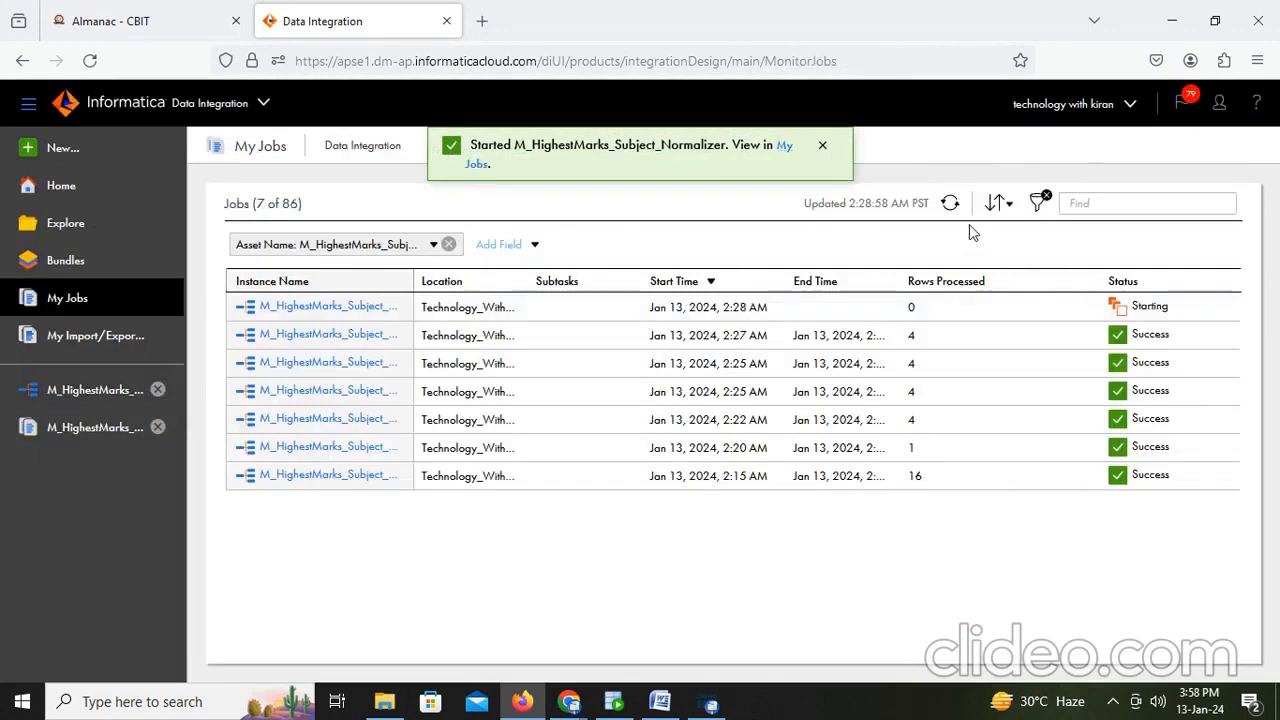
left_click(950, 204)
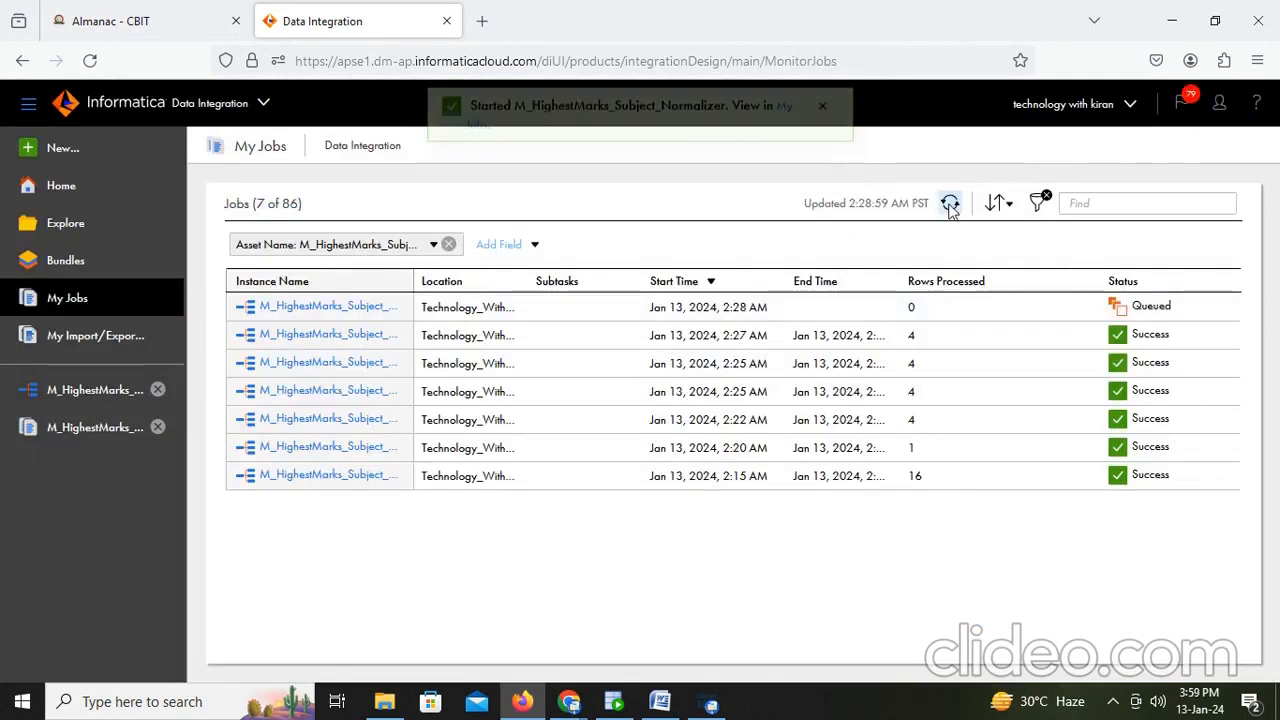
left_click(950, 204)
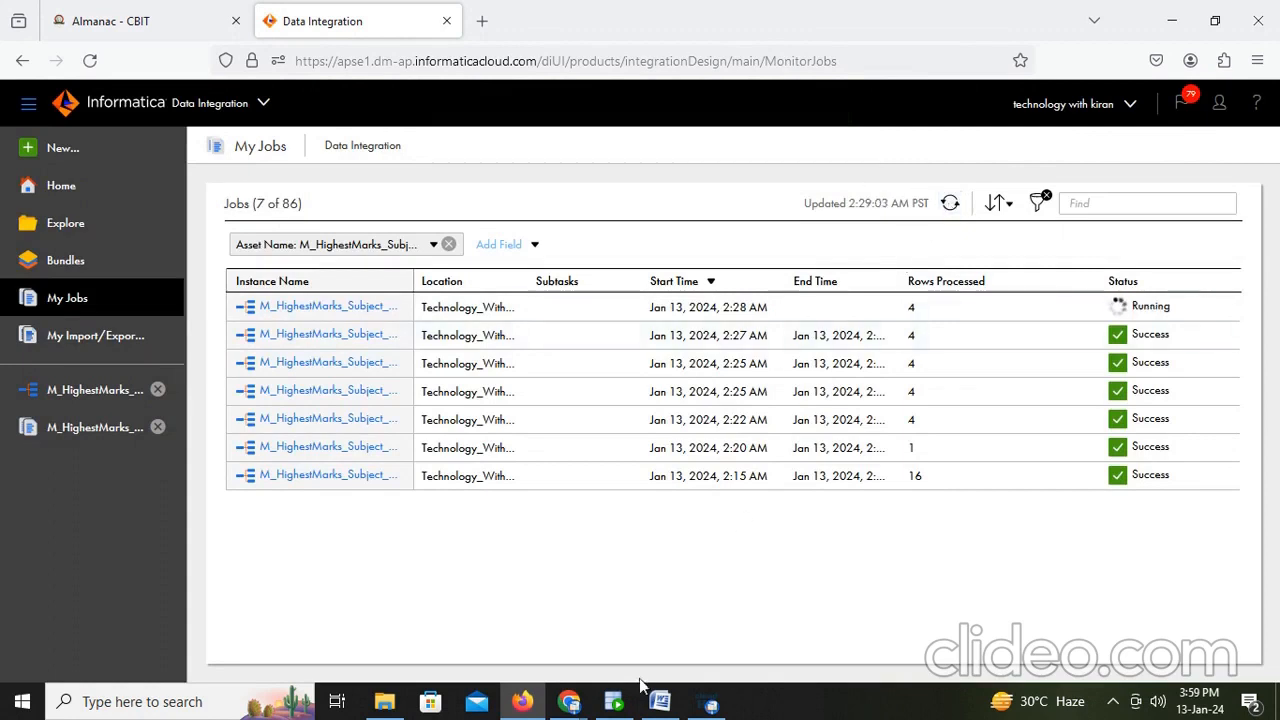
- Rerun the query on t_student_nrm_iics in SQL Developer and examine the SUBJECT values
left_click(613, 701)
key("ctrl+Return")
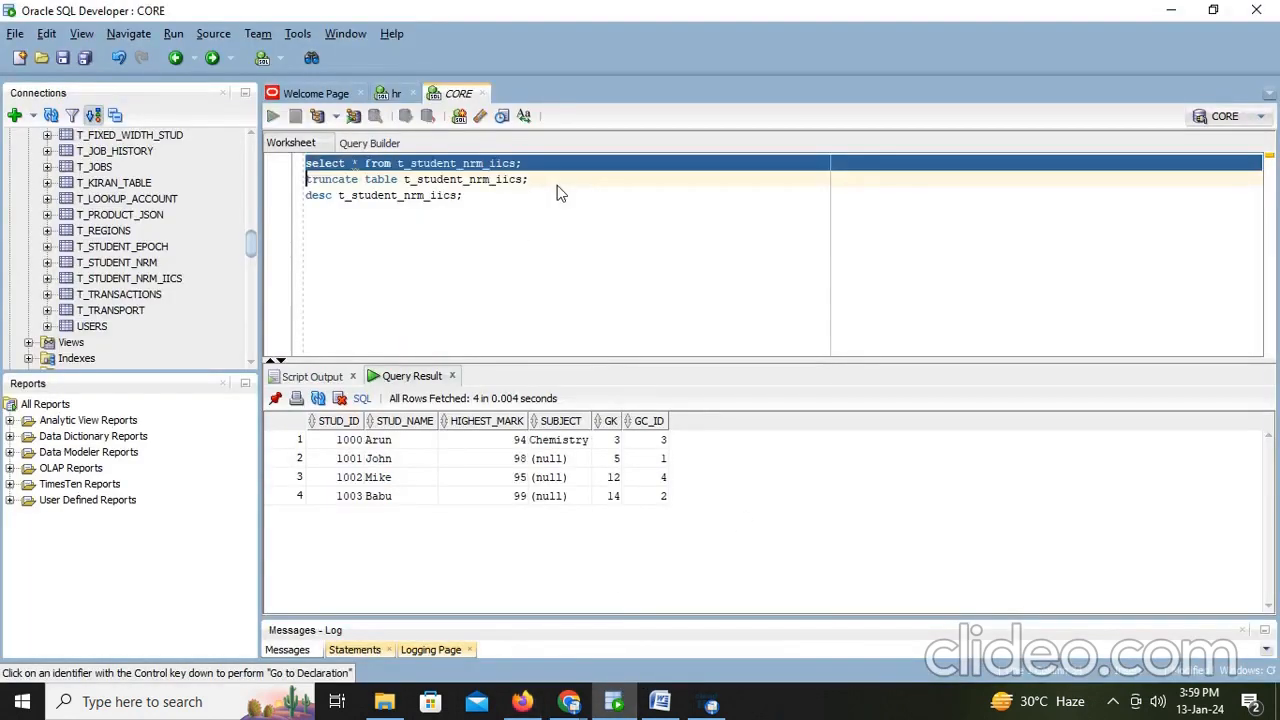
left_click(558, 446)
left_click(549, 463)
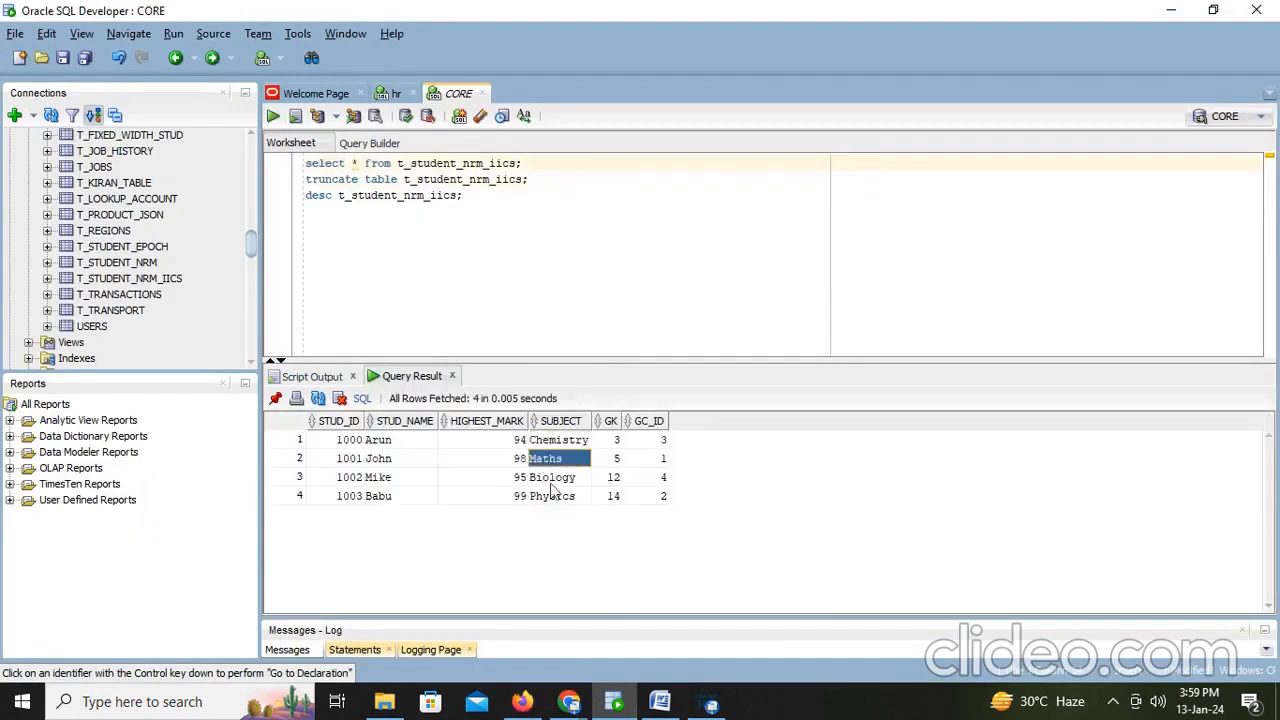
left_click(551, 495)
- Add the note "Like this we will get highest marks in a subject by using rank" to the Word document
left_click(668, 708)
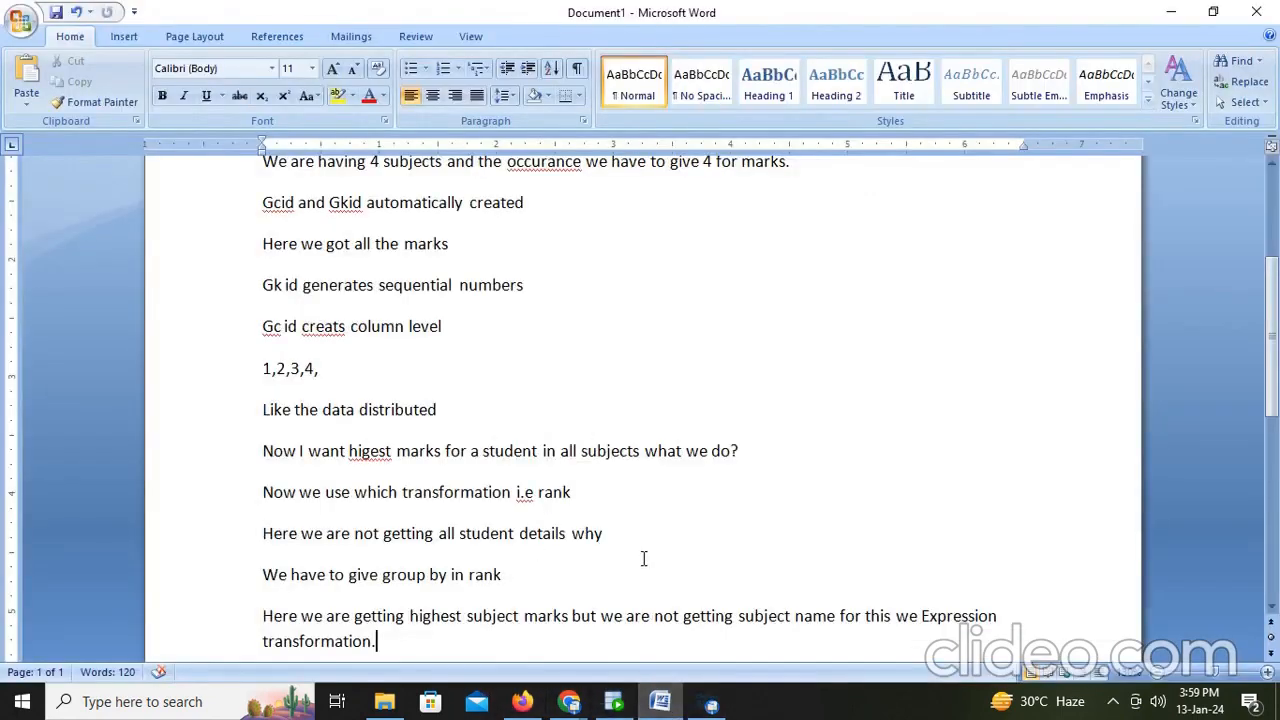
scroll(643, 563, "down", 3)
key("Return")
type("Li")
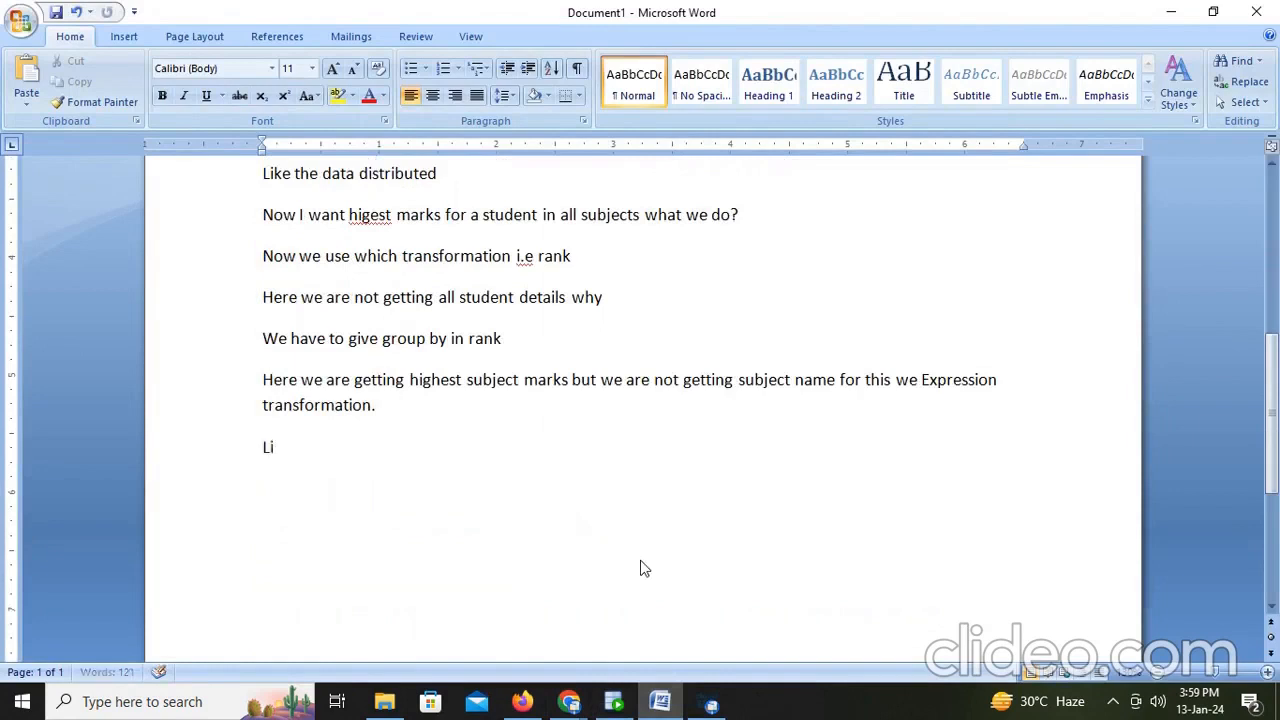
type("ke this we will ge")
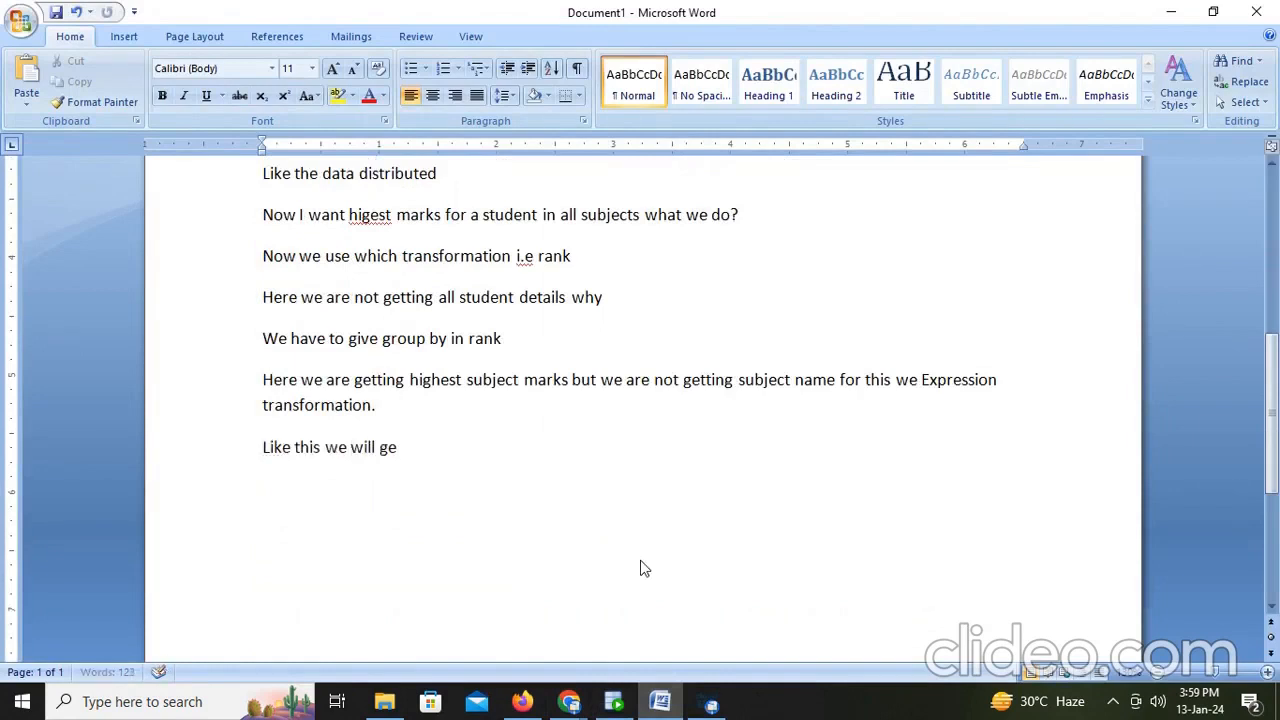
type("t r")
type("ank and")
key("BackSpace")
key("BackSpace")
key("BackSpace")
key("BackSpace")
key("BackSpace")
type("higest")
key("BackSpace")
key("BackSpace")
type("hest marks in")
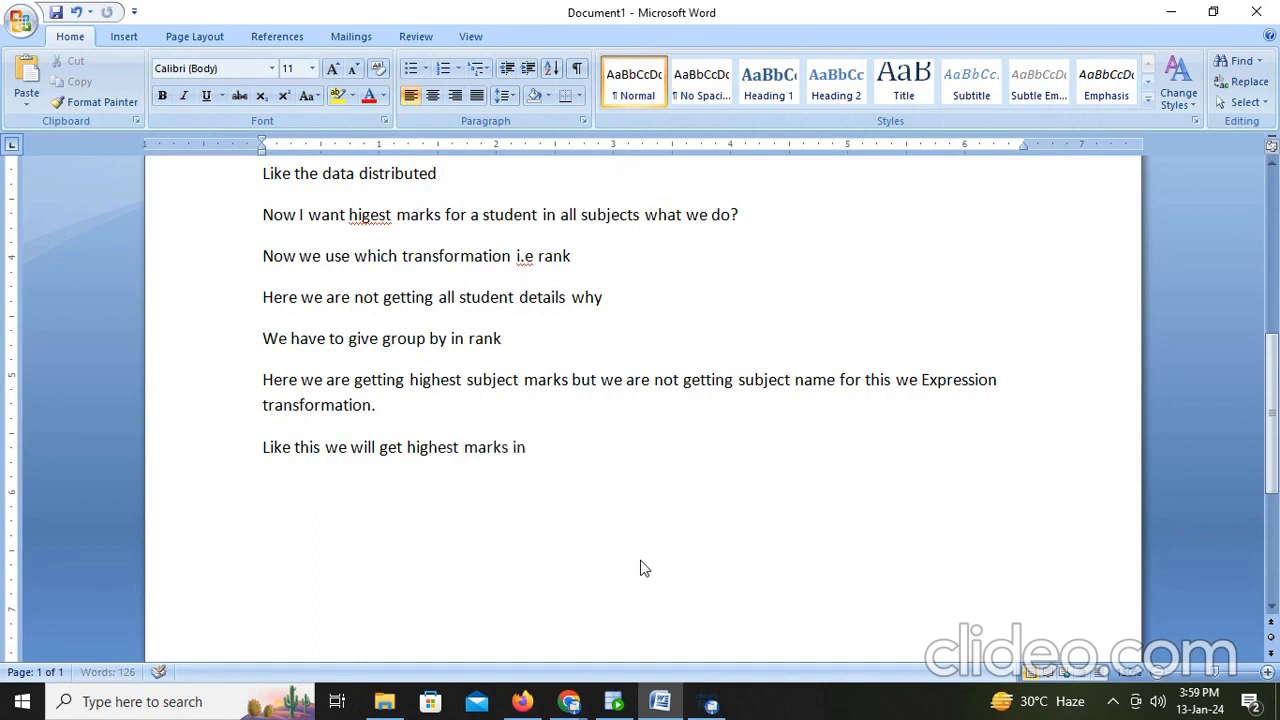
type(" a subject by u")
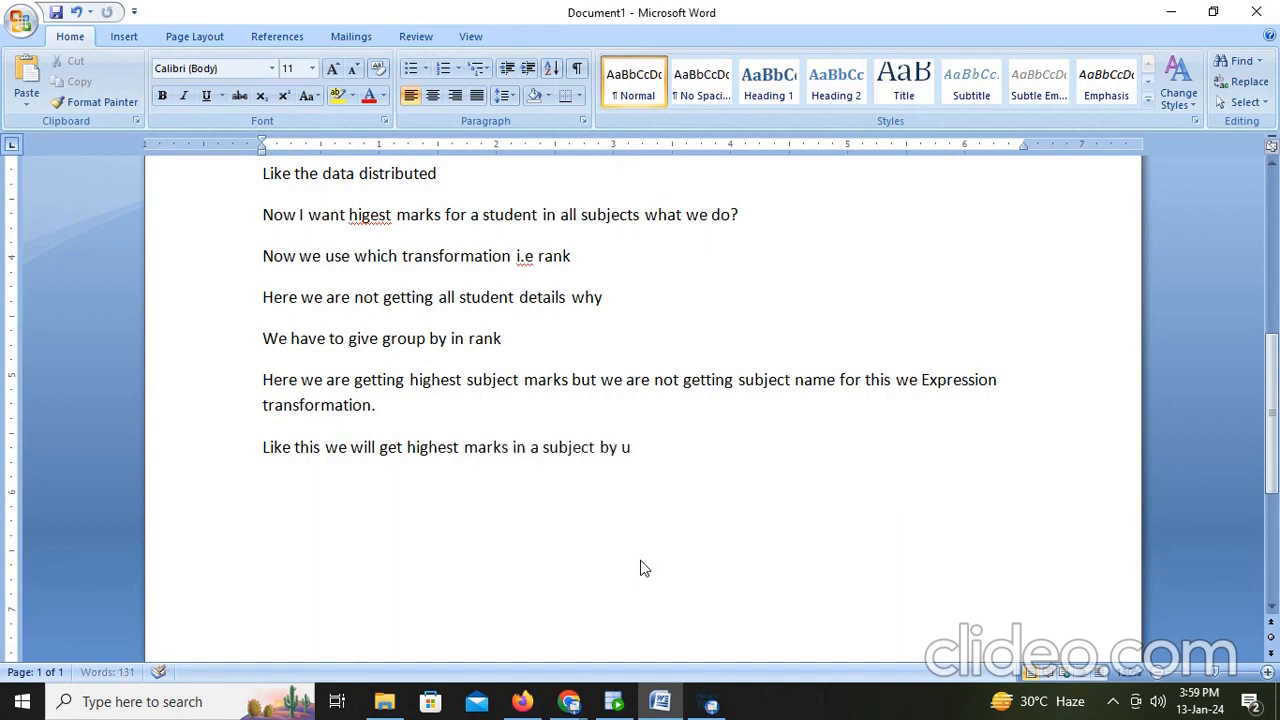
type("sing")
key("BackSpace")
type("ng rank")
- Add a closing line "Pls subscribe and like thankyou," on a new line
key("Return")
type("Pls subs")
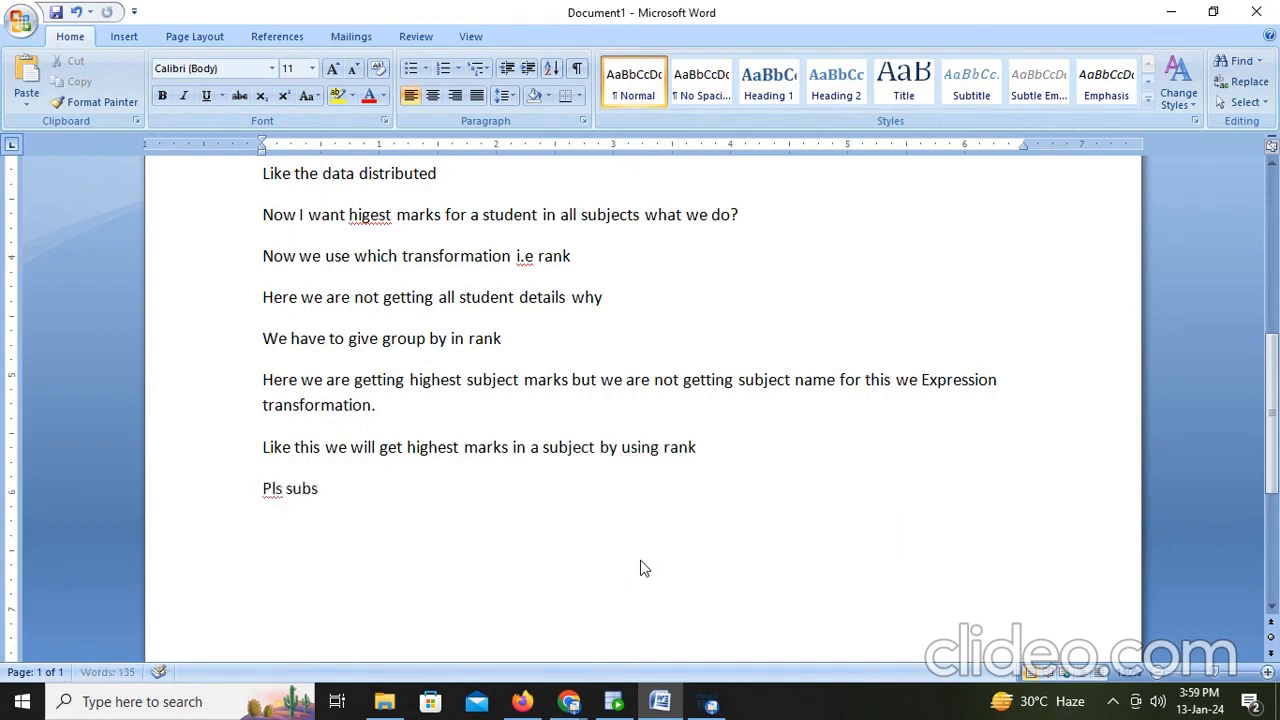
type("cribe and like than")
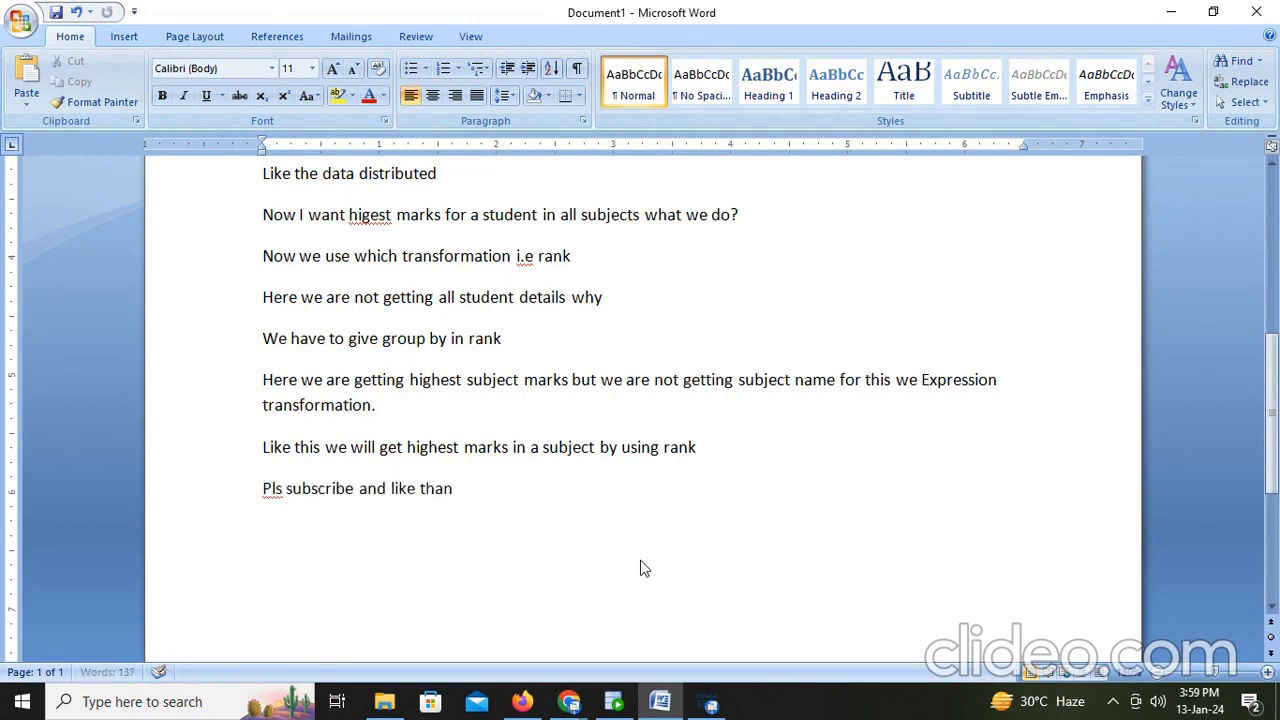
type("kyou.......")
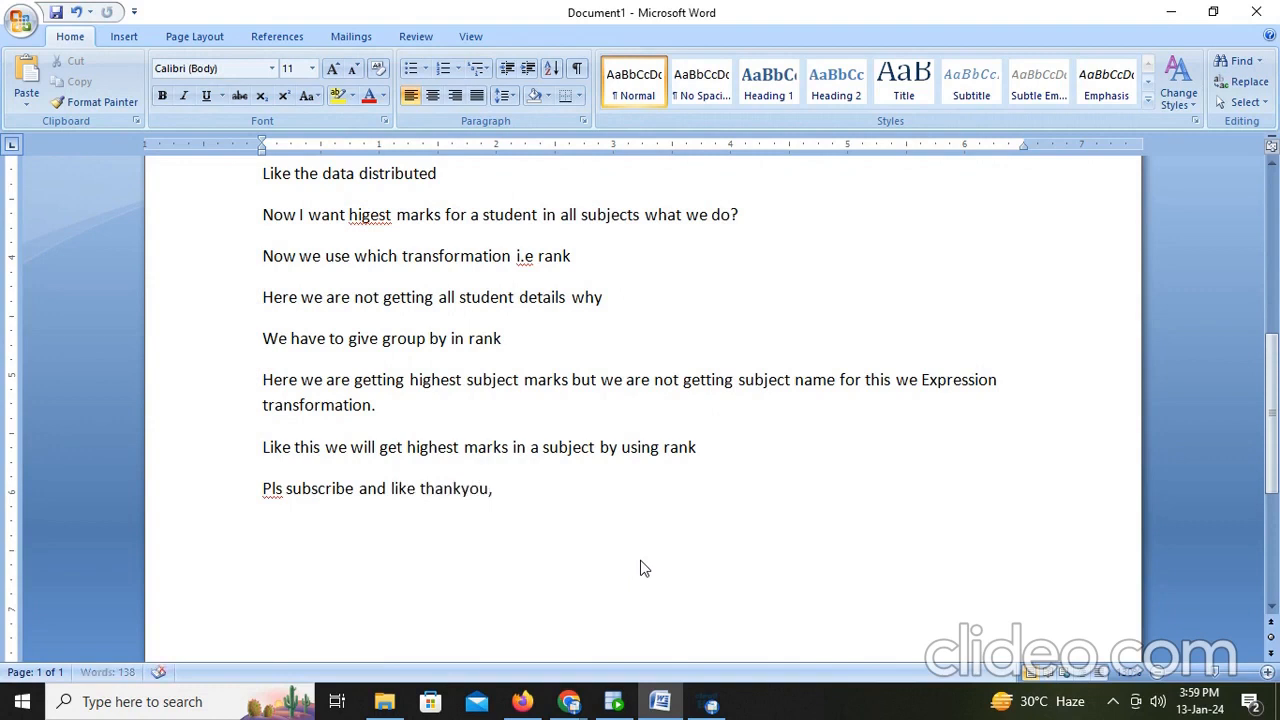